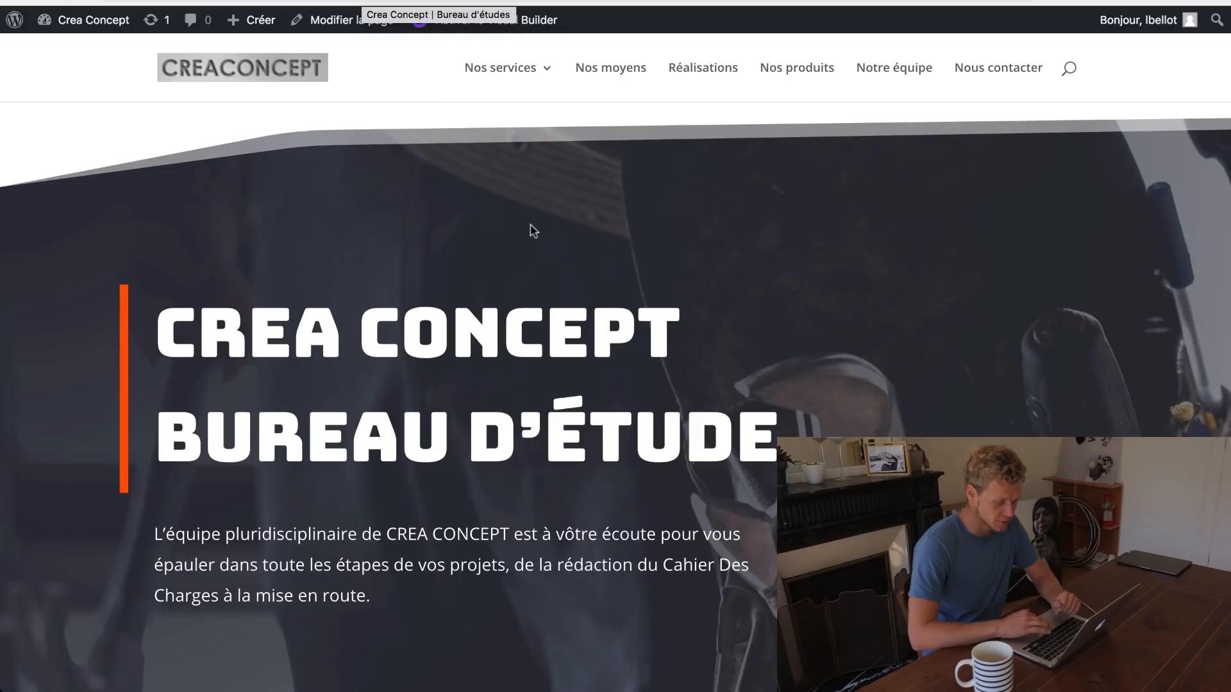
Step: Scroll through the new WordPress home page to review its sections
scroll(531, 225, "down", 3)
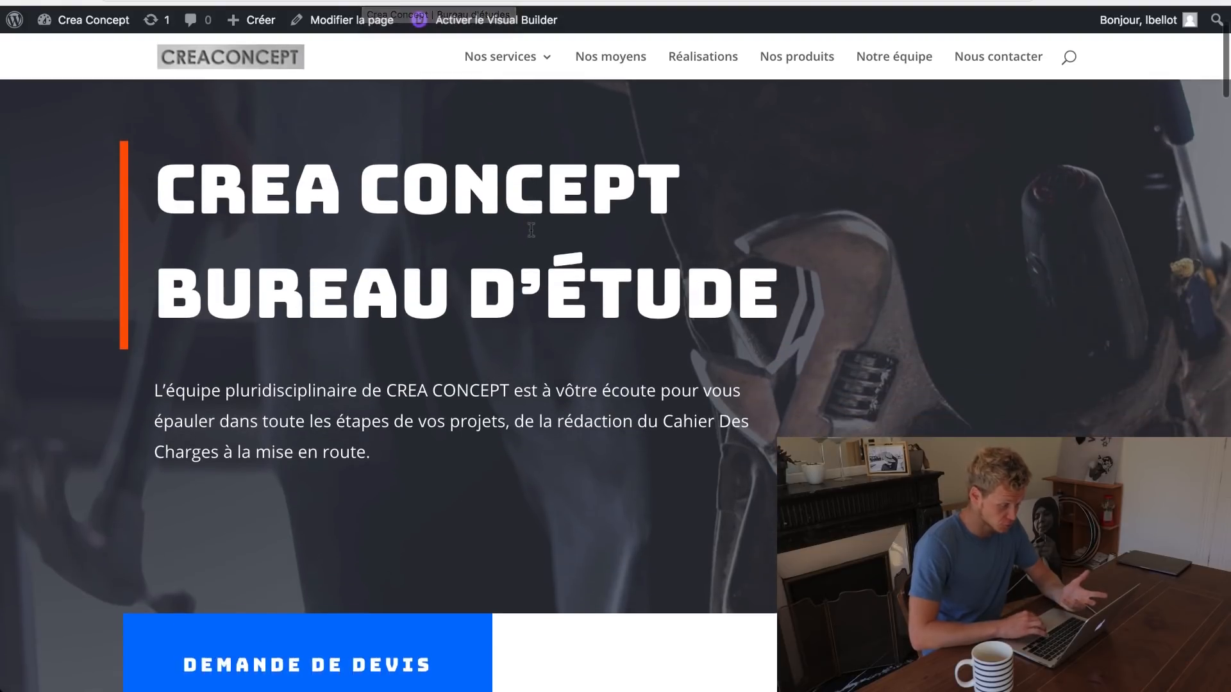
scroll(531, 230, "down", 3)
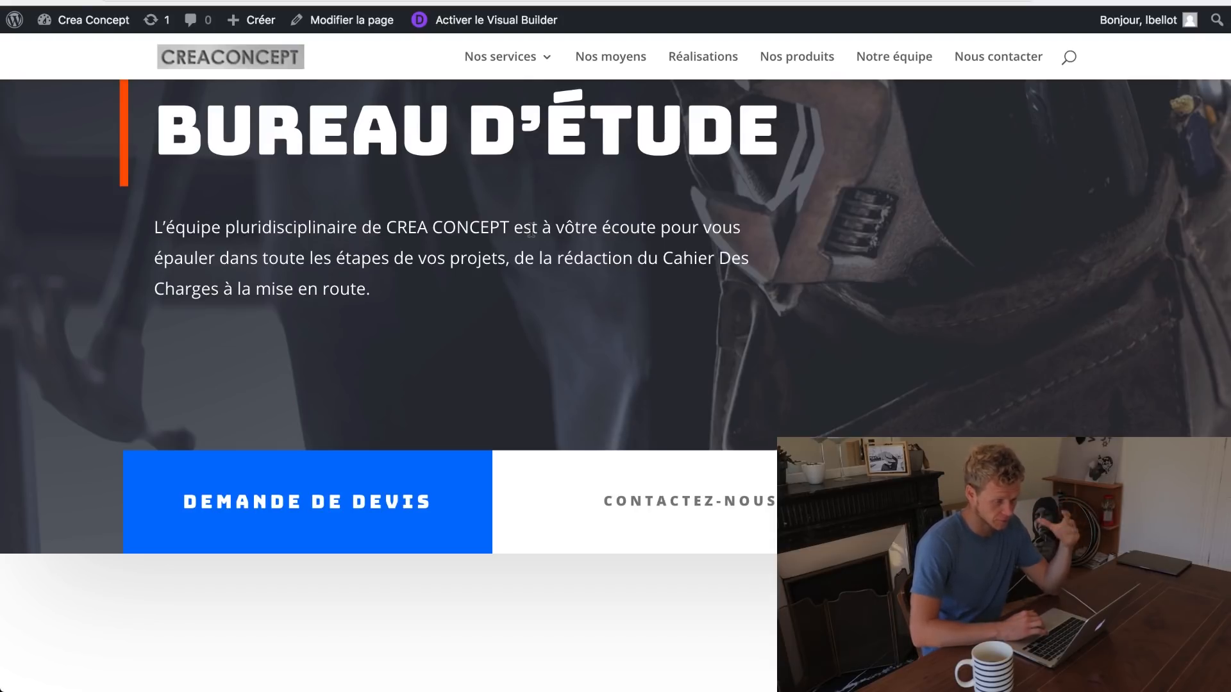
scroll(531, 233, "down", 8)
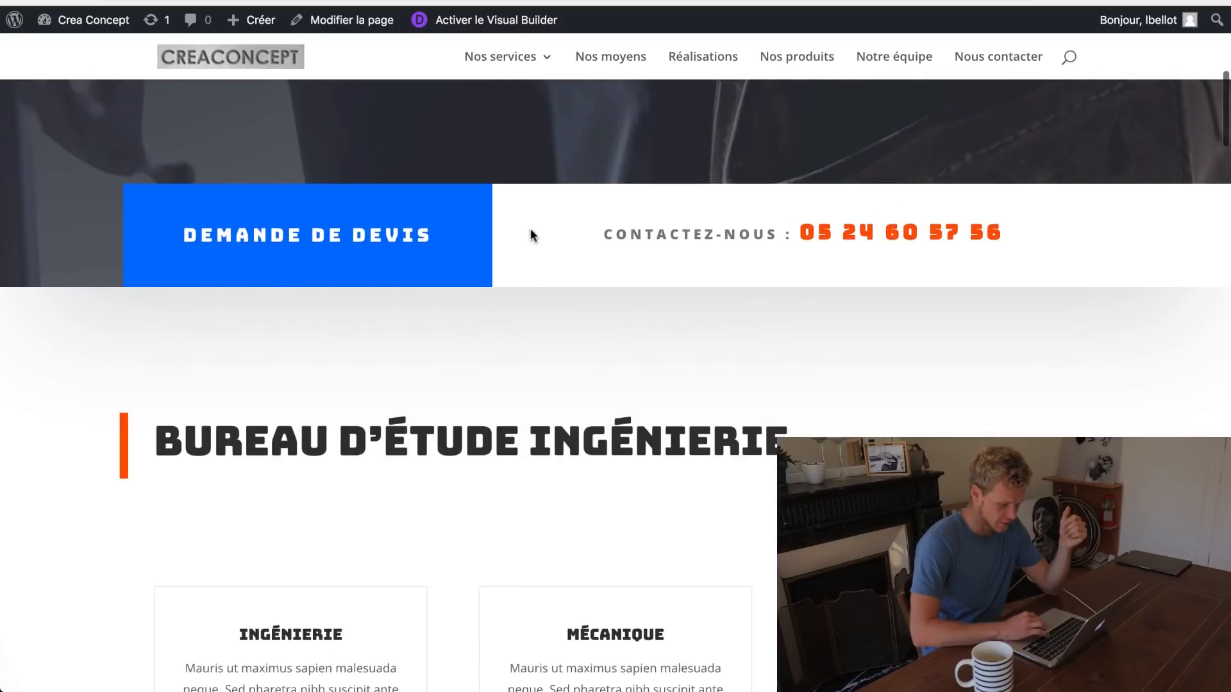
scroll(531, 233, "down", 3)
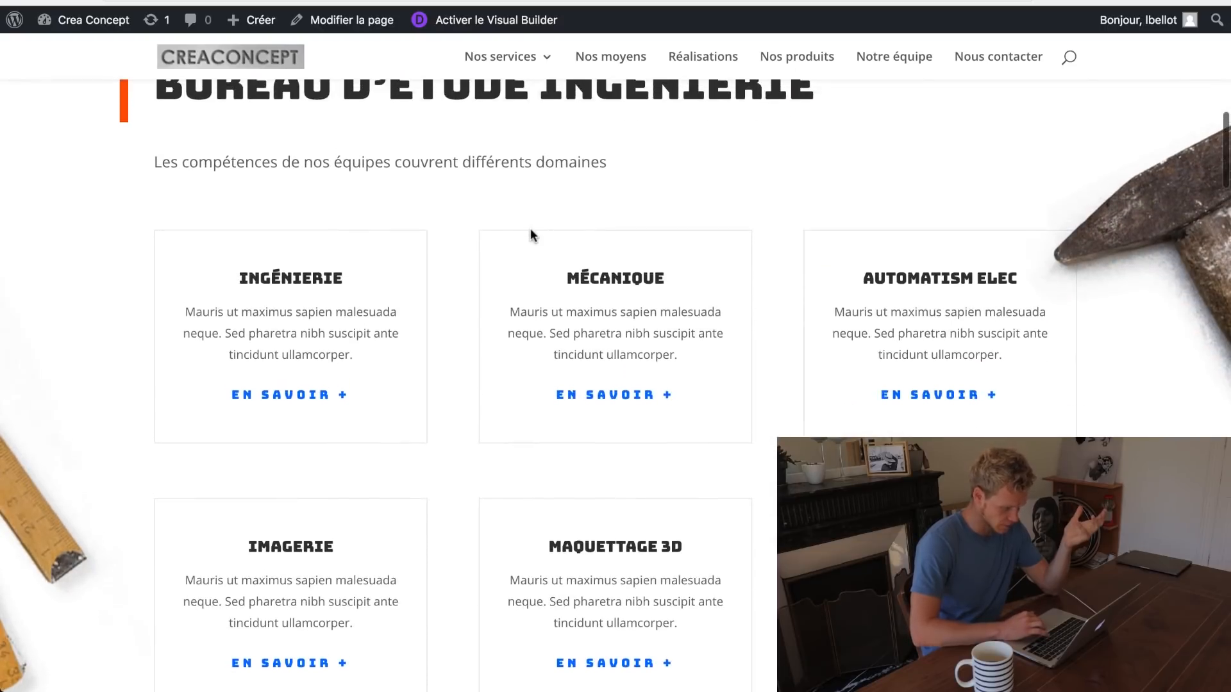
scroll(531, 233, "up", 7)
scroll(530, 228, "up", 10)
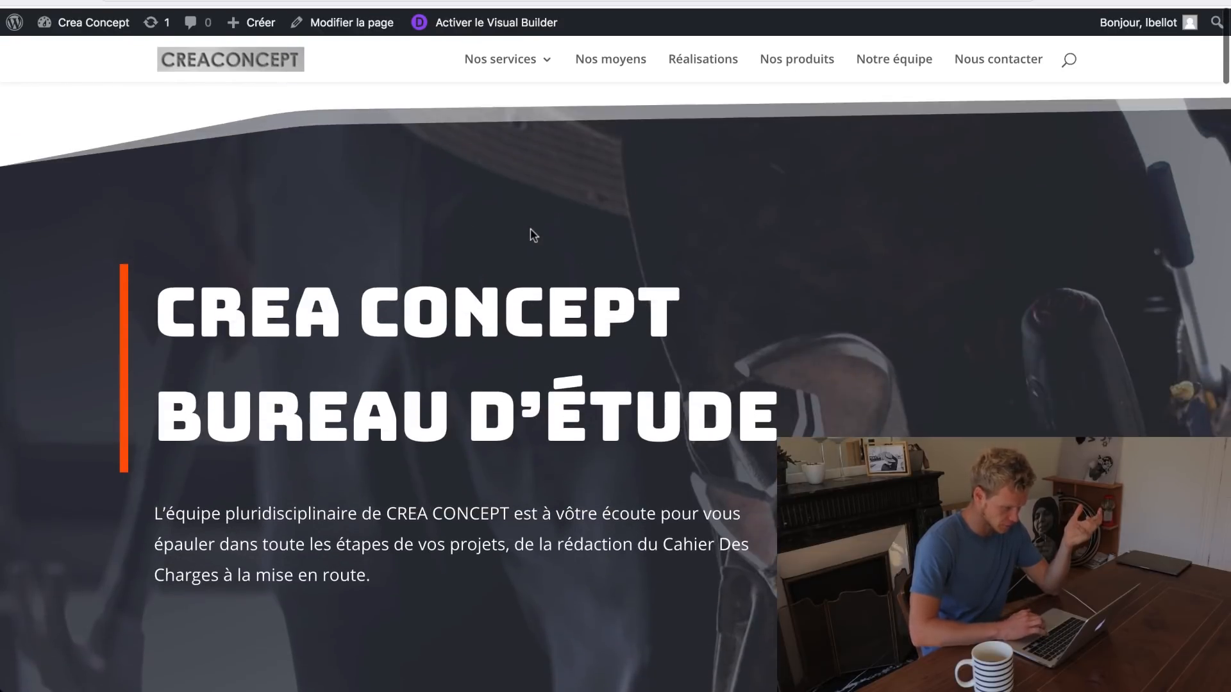
scroll(652, 281, "down", 8)
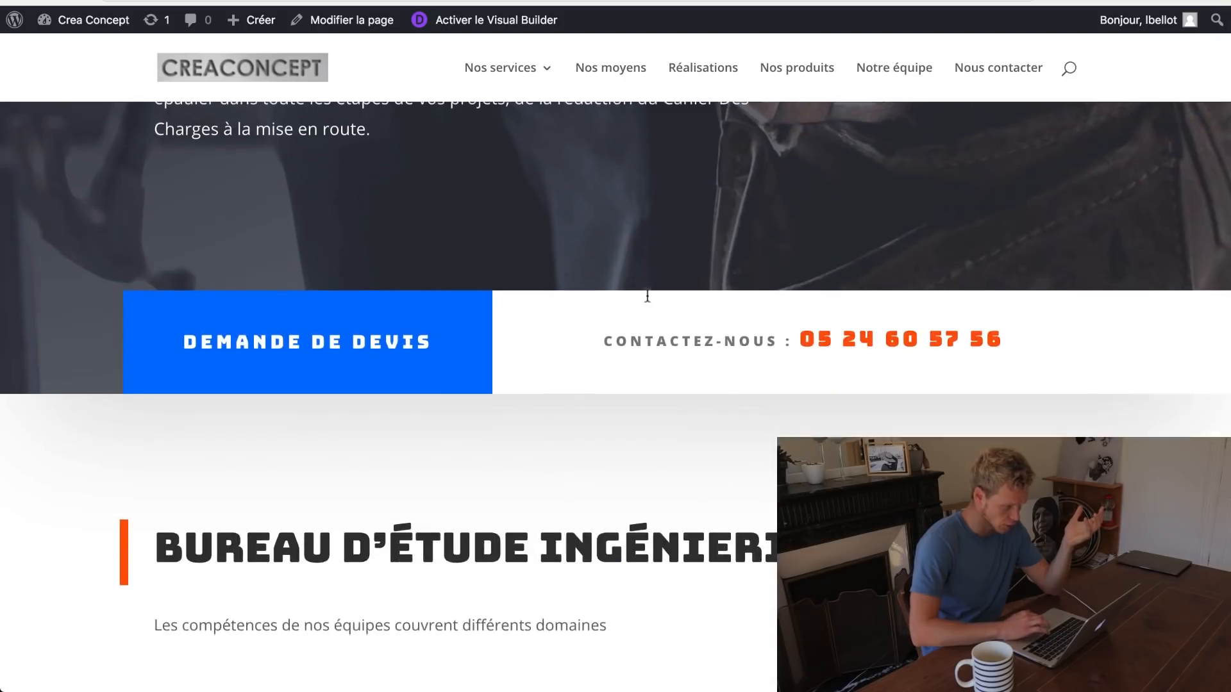
mouse_move(535, 55)
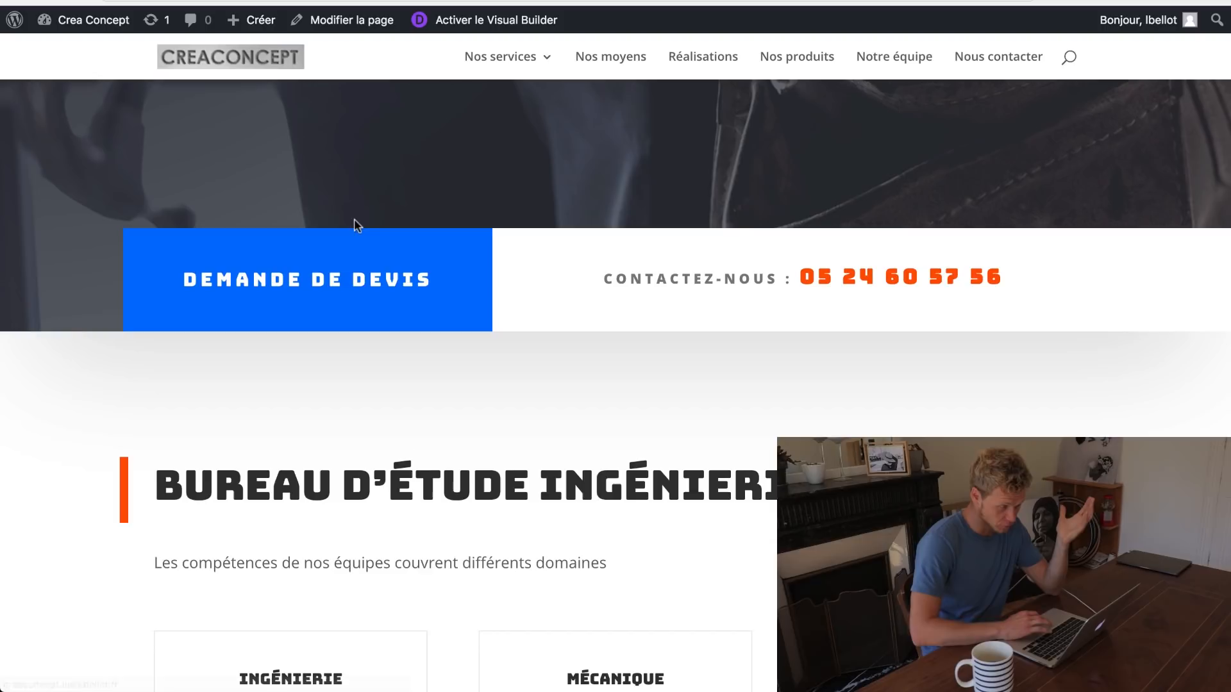
scroll(503, 203, "down", 8)
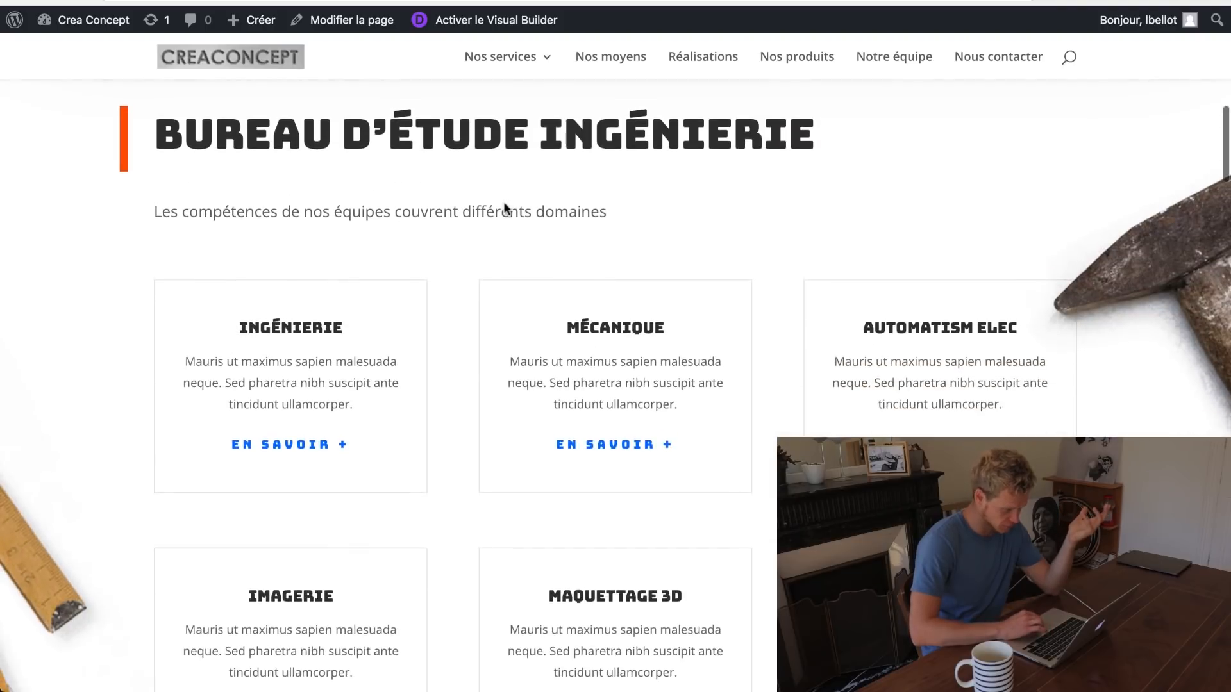
Step: View the old Crea Concept site's Ingénierie page and gallery, then return to WordPress
key("ctrl+Tab")
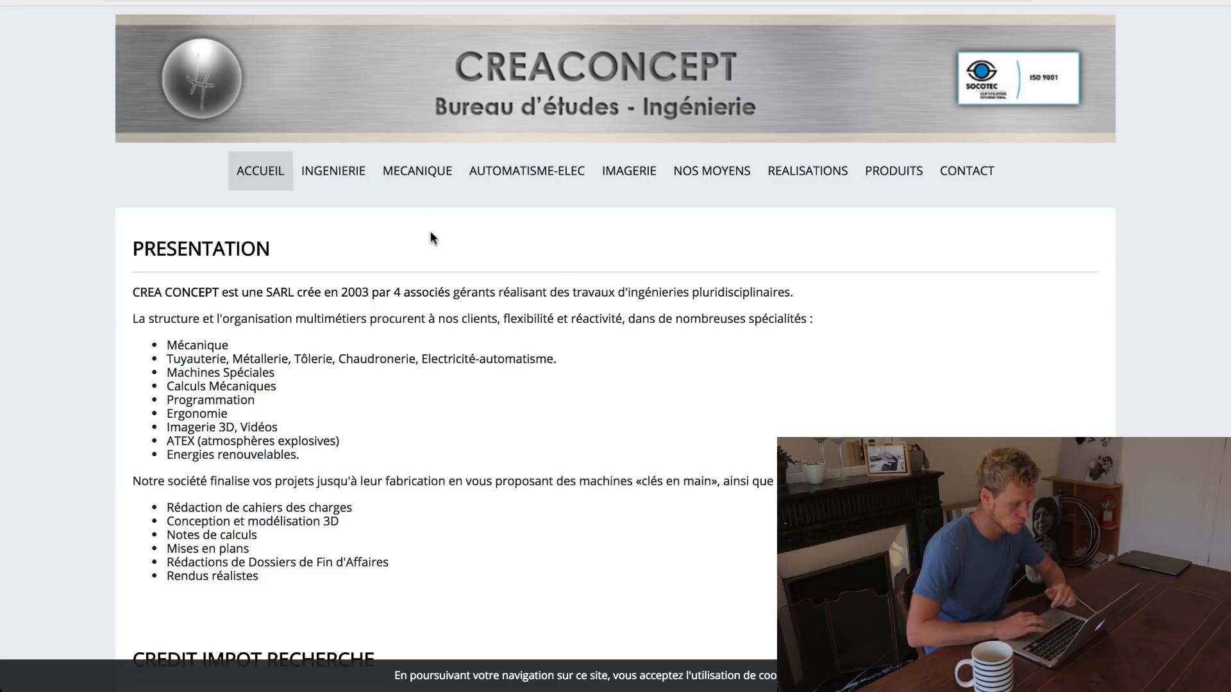
scroll(431, 233, "down", 12)
scroll(430, 234, "up", 12)
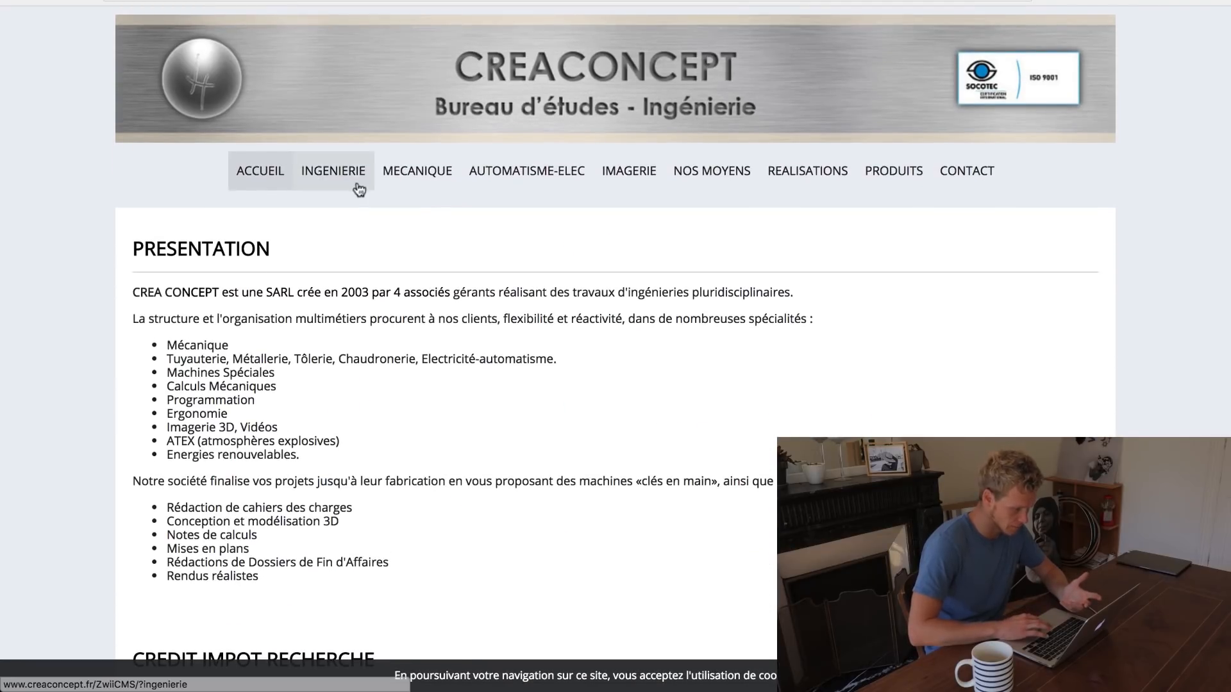
left_click(351, 184)
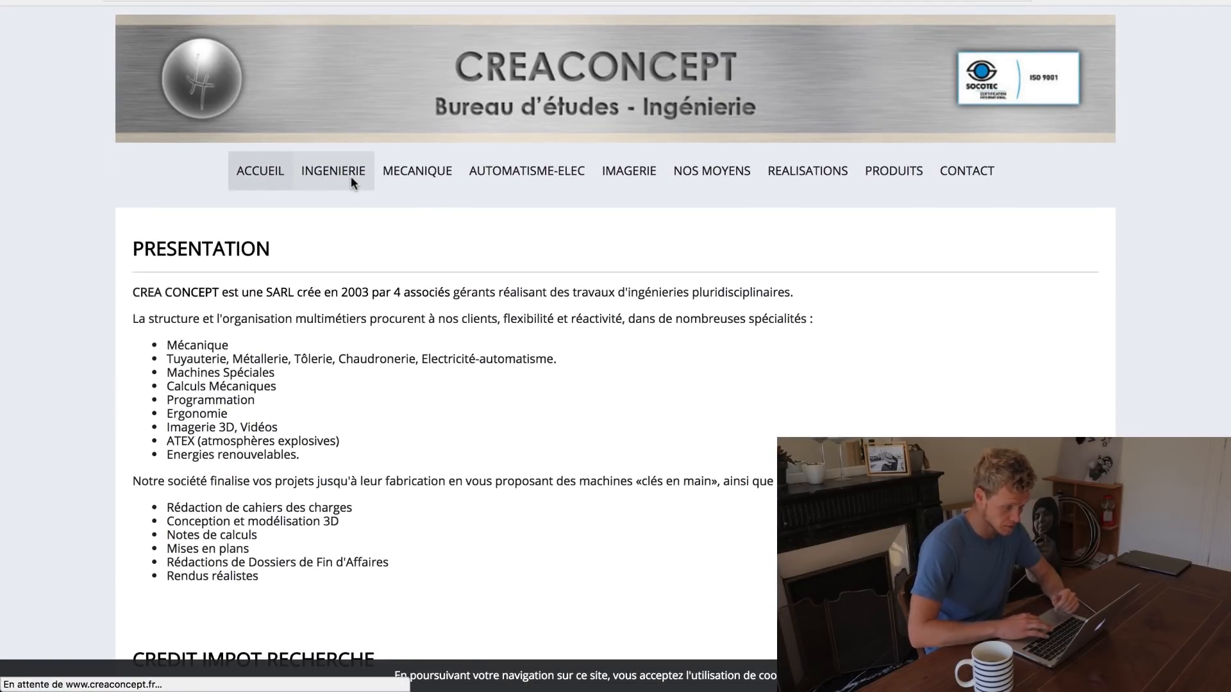
scroll(634, 386, "down", 7)
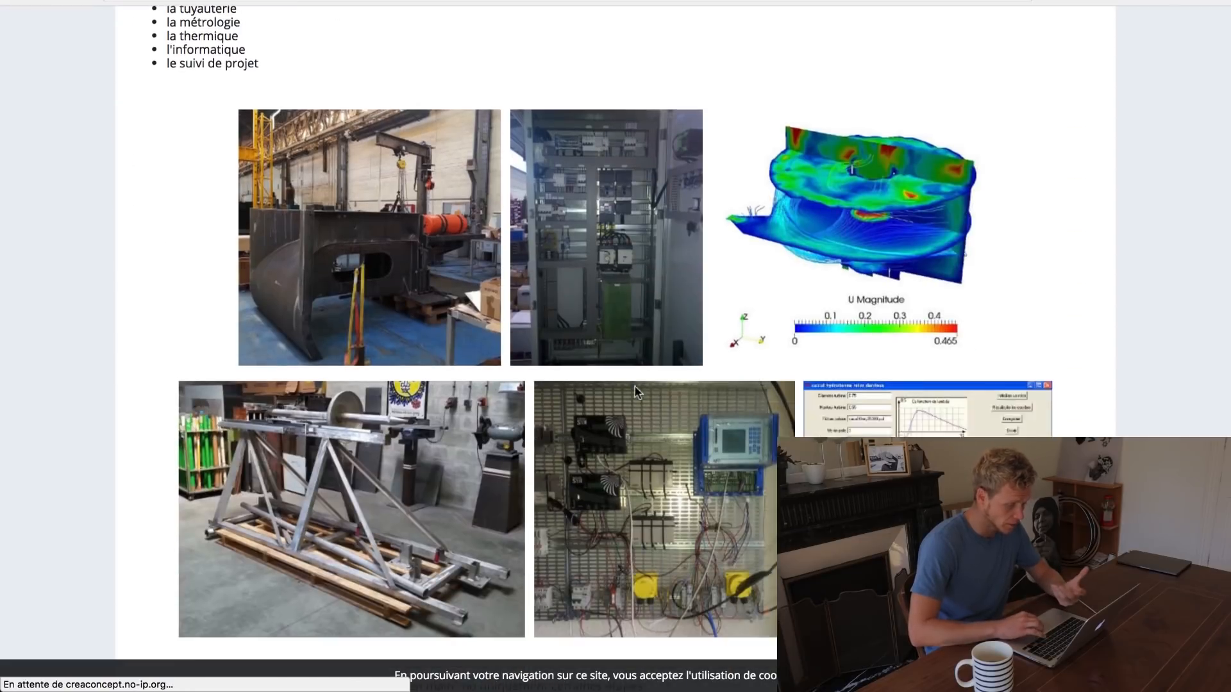
scroll(634, 391, "down", 4)
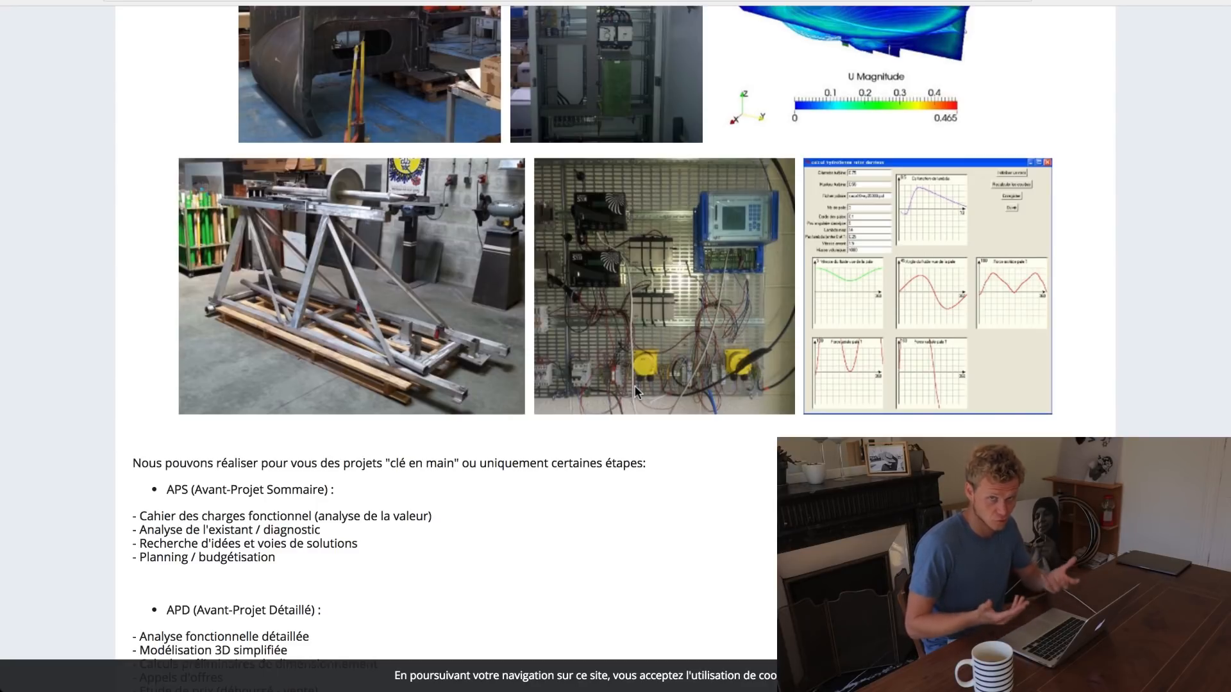
key("ctrl+Tab")
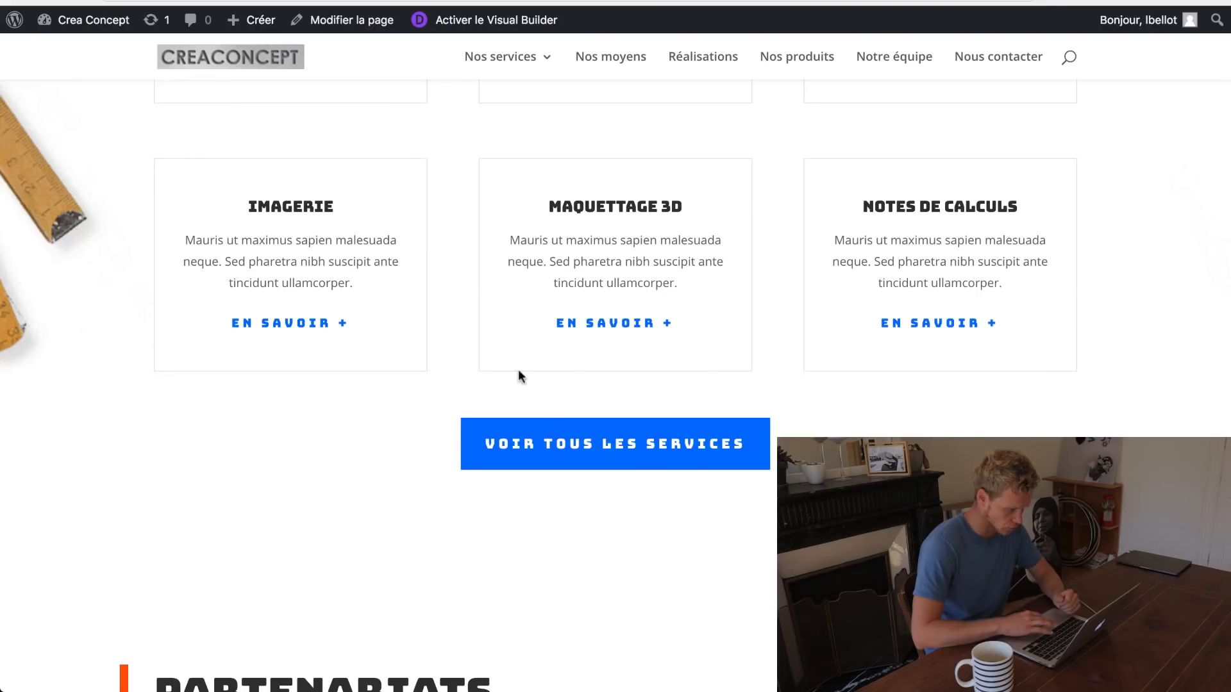
Step: Expand and collapse the Cuve de mélange accordion item on the home page
scroll(447, 299, "up", 5)
scroll(447, 299, "down", 15)
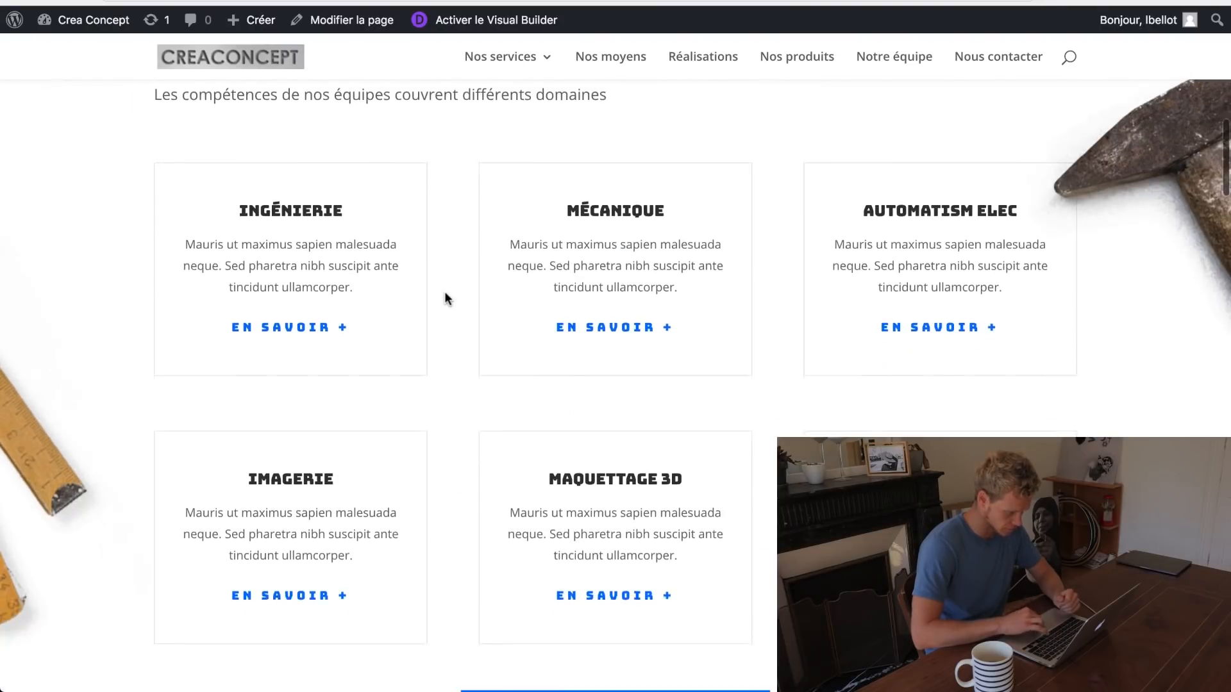
scroll(447, 299, "up", 2)
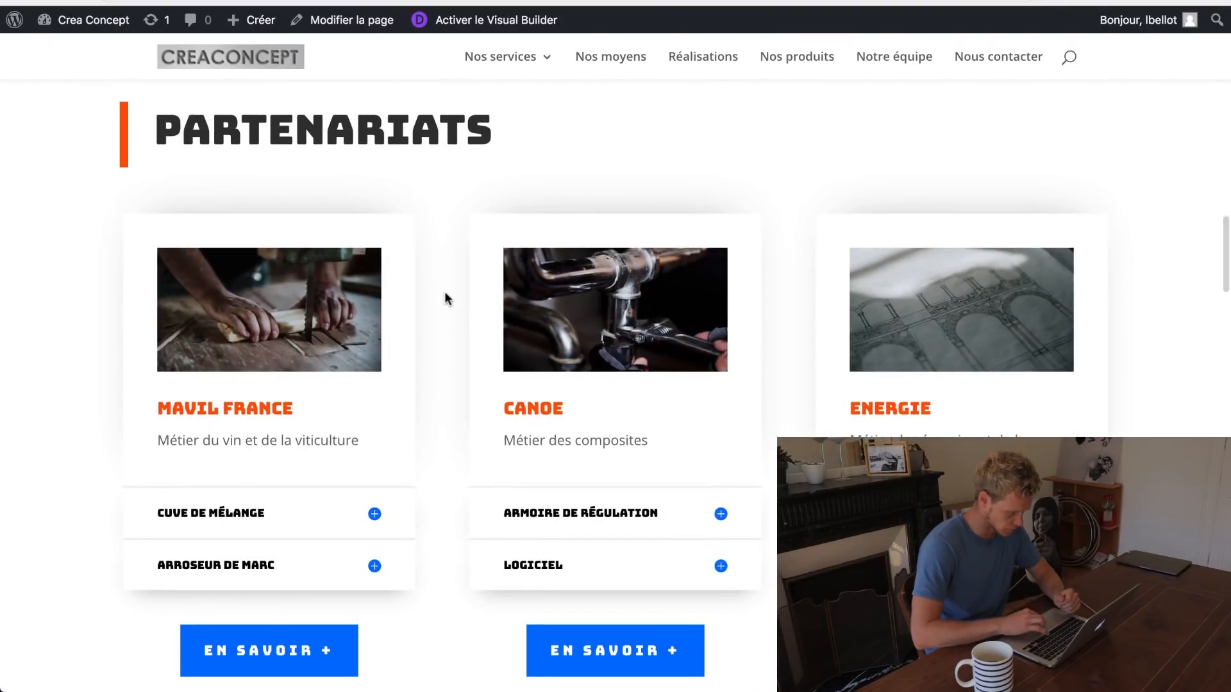
scroll(446, 299, "up", 2)
scroll(415, 381, "down", 3)
left_click(375, 392)
left_click(389, 388)
Step: Scroll down the home page to the Nos clients logos section
scroll(447, 381, "down", 1)
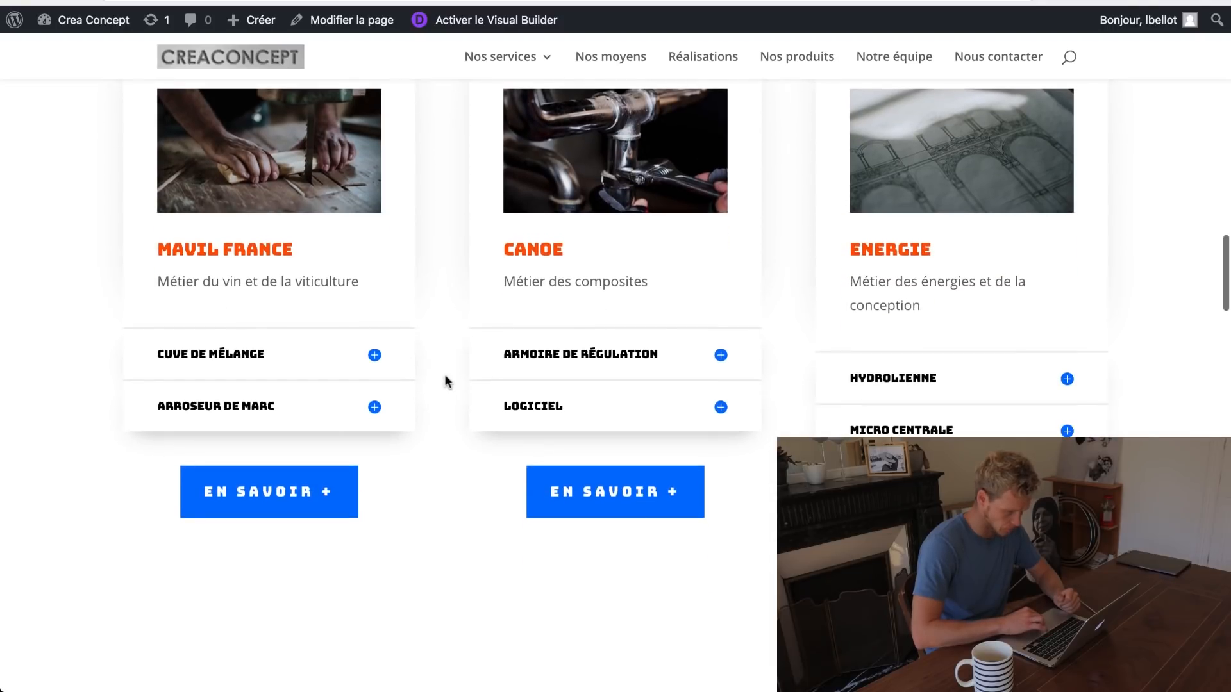
scroll(667, 522, "down", 8)
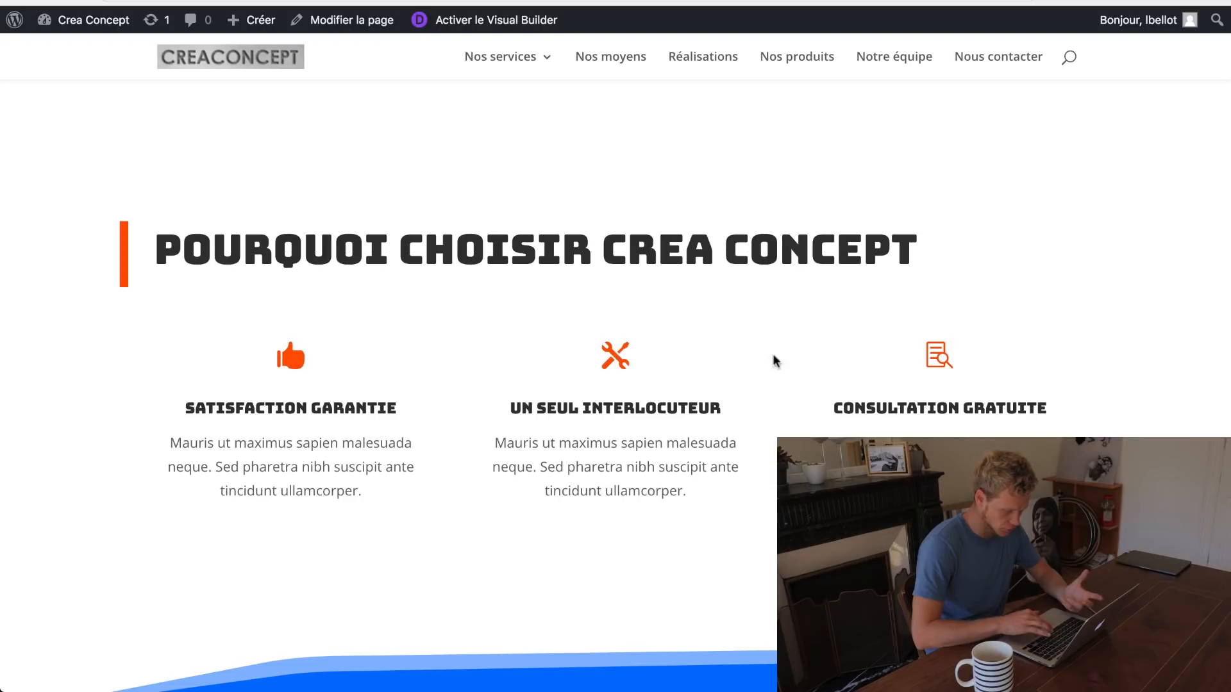
scroll(806, 358, "down", 1)
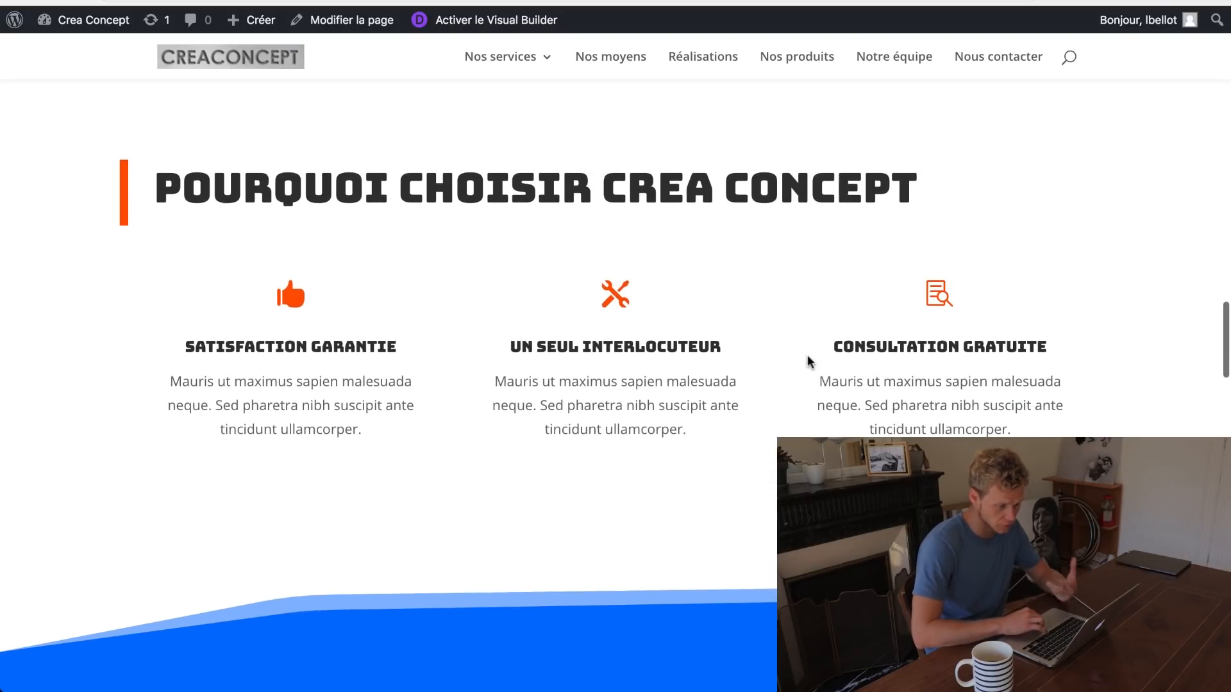
scroll(807, 356, "down", 10)
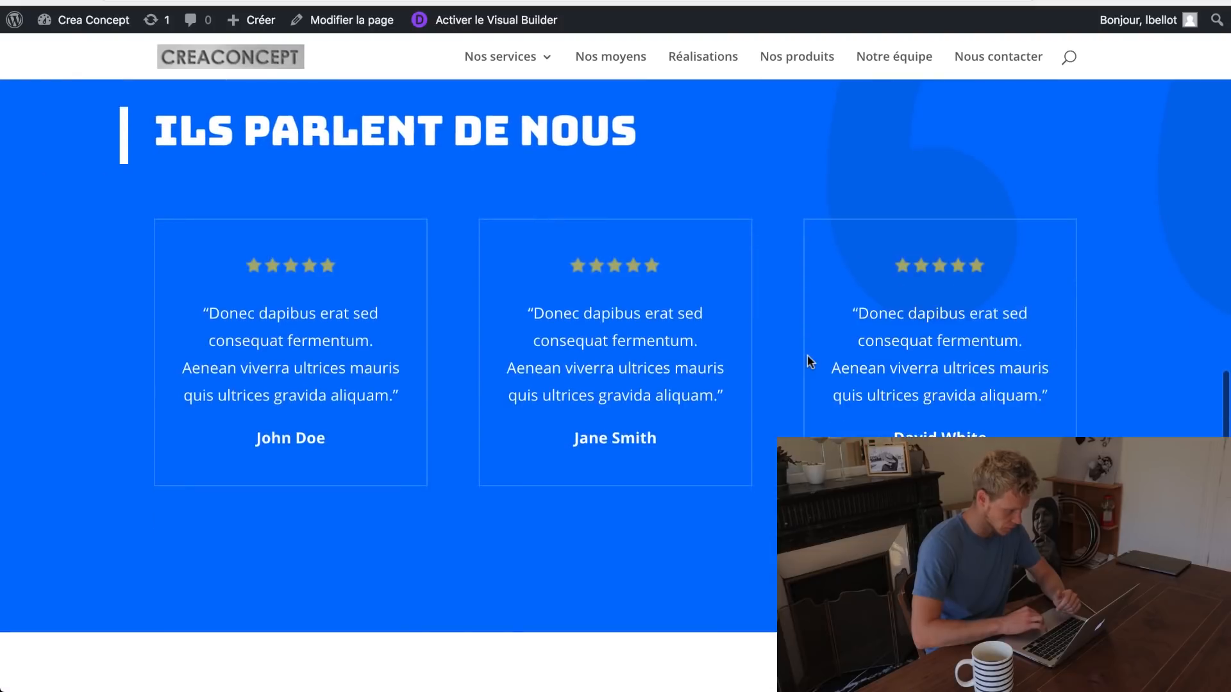
scroll(806, 361, "up", 1)
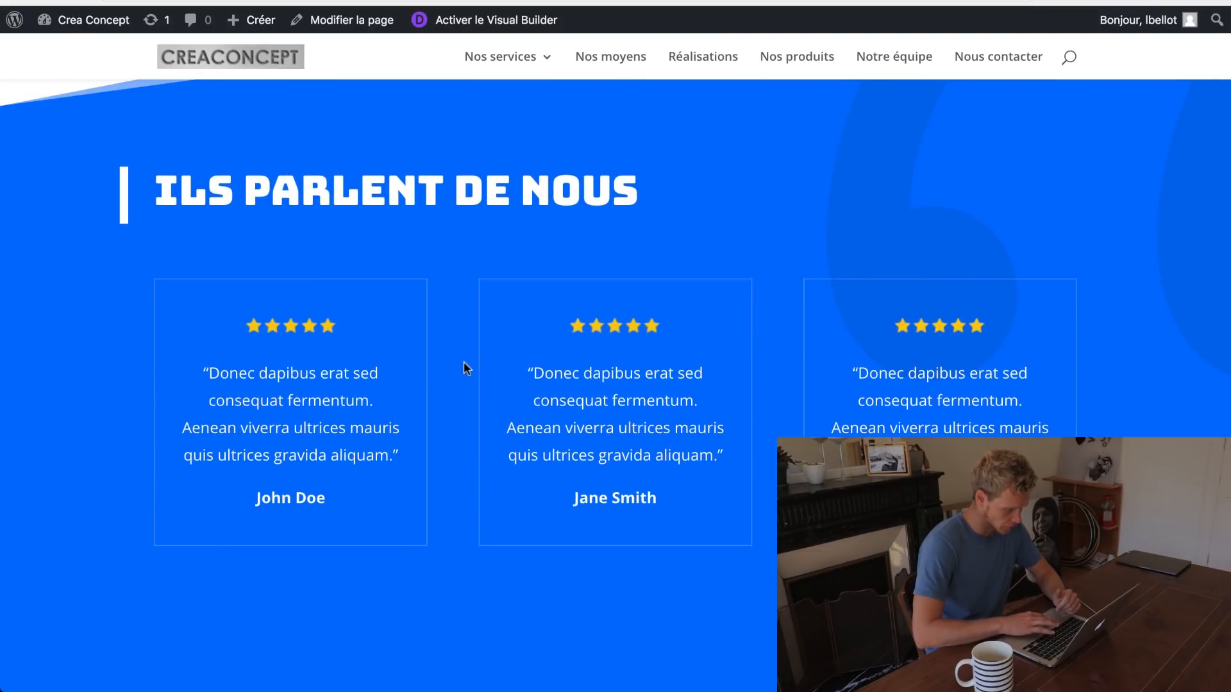
scroll(767, 414, "down", 8)
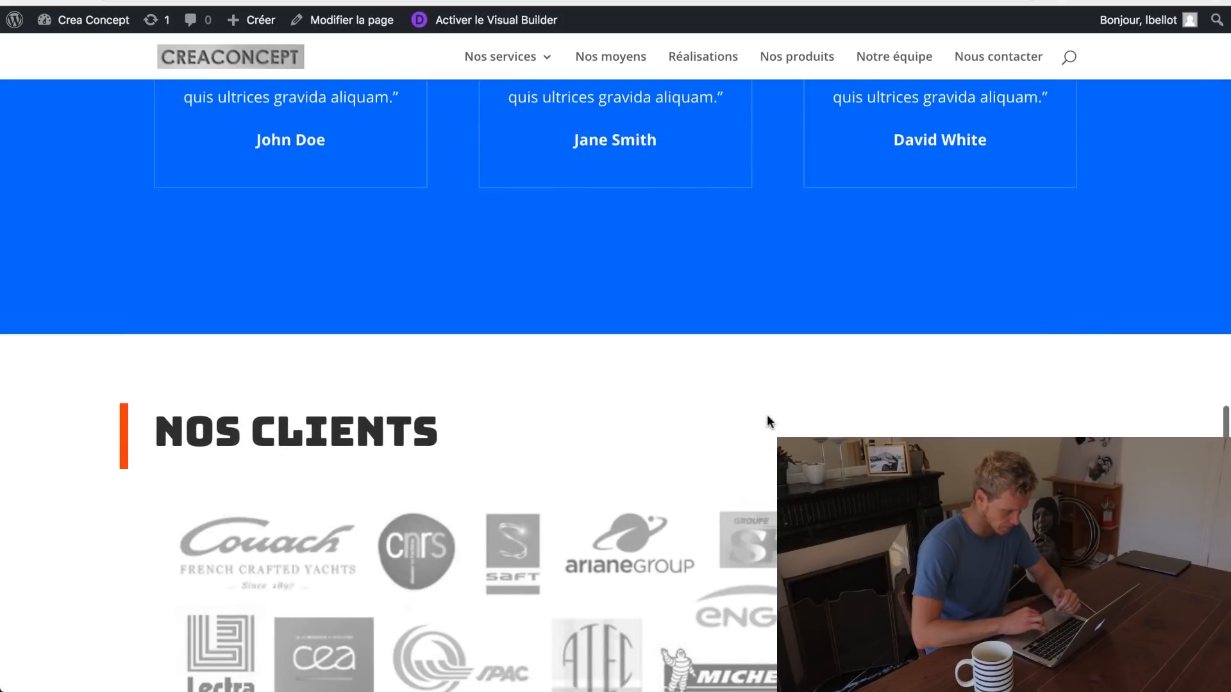
scroll(766, 421, "down", 1)
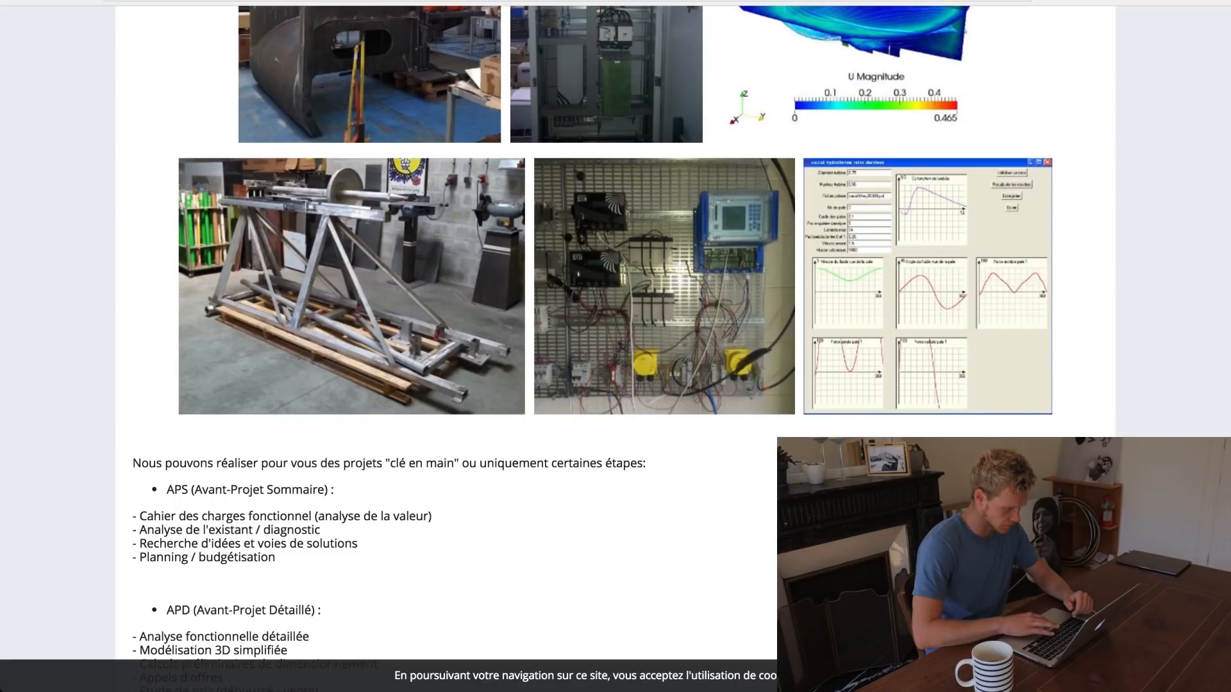
scroll(446, 215, "down", 9)
scroll(446, 214, "up", 19)
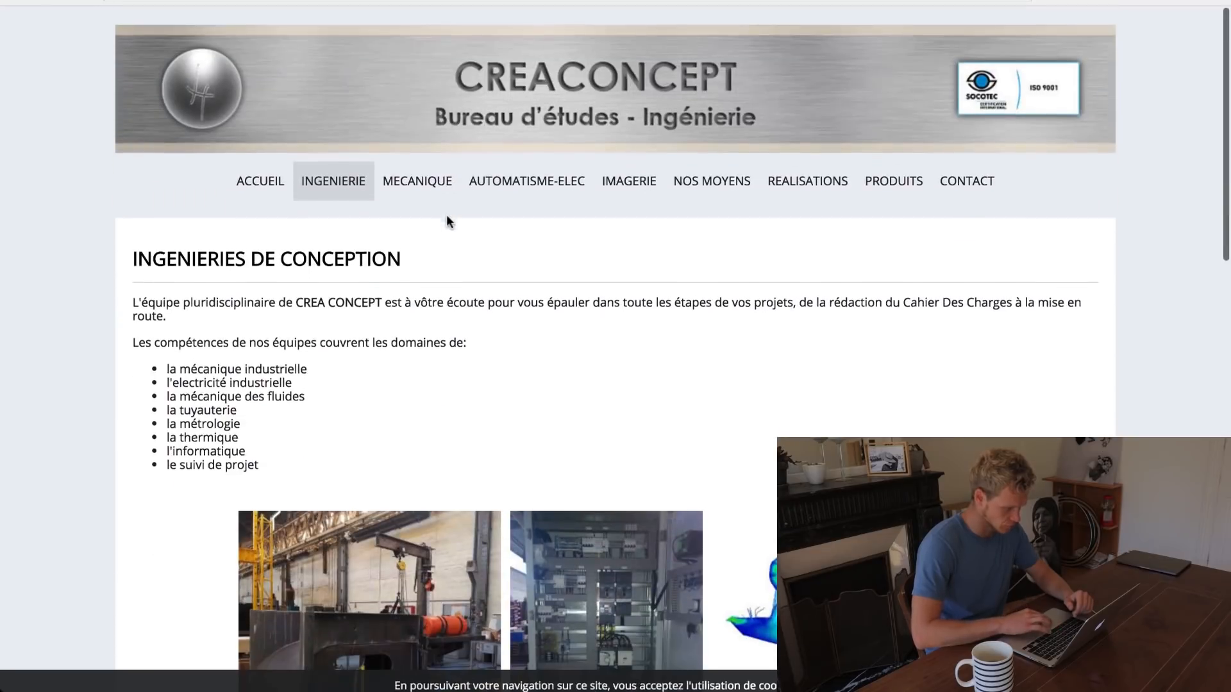
left_click(268, 171)
scroll(335, 260, "down", 10)
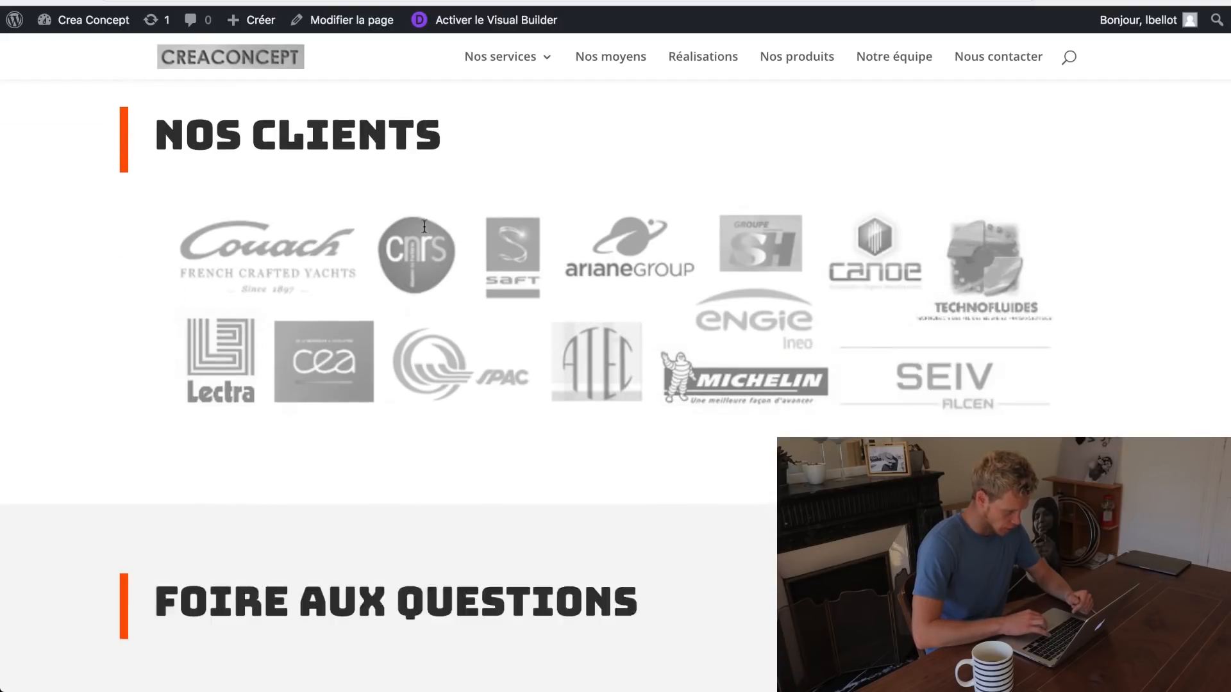
scroll(423, 224, "down", 6)
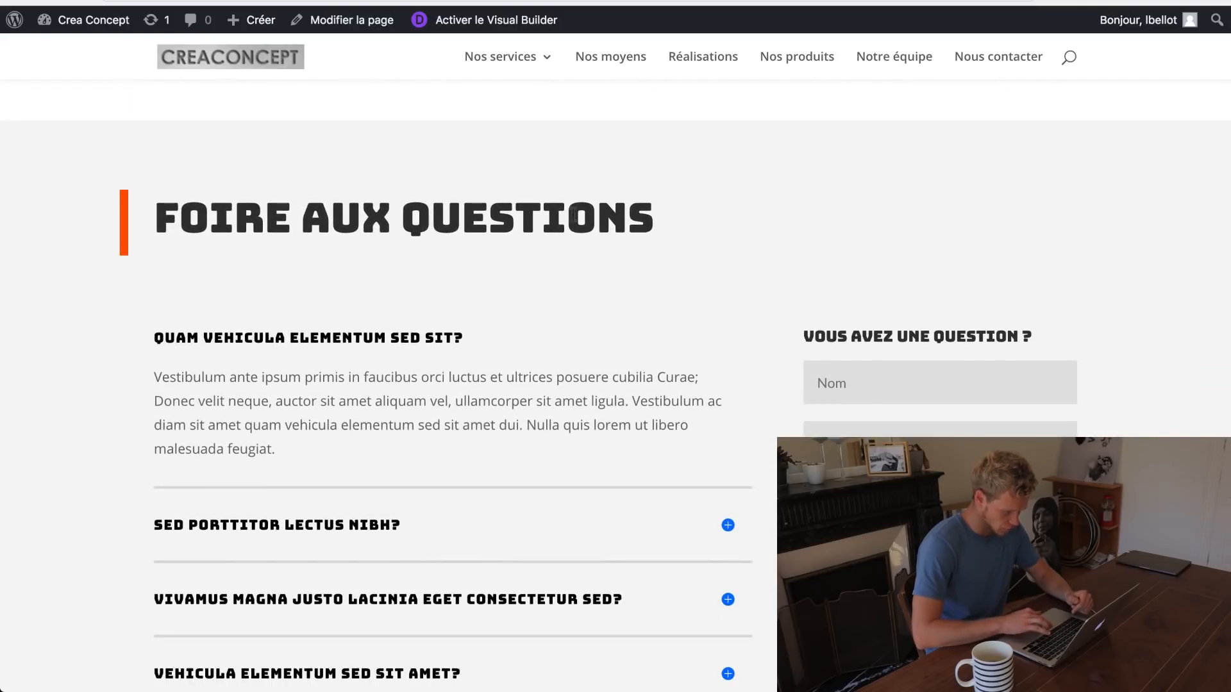
scroll(685, 324, "down", 2)
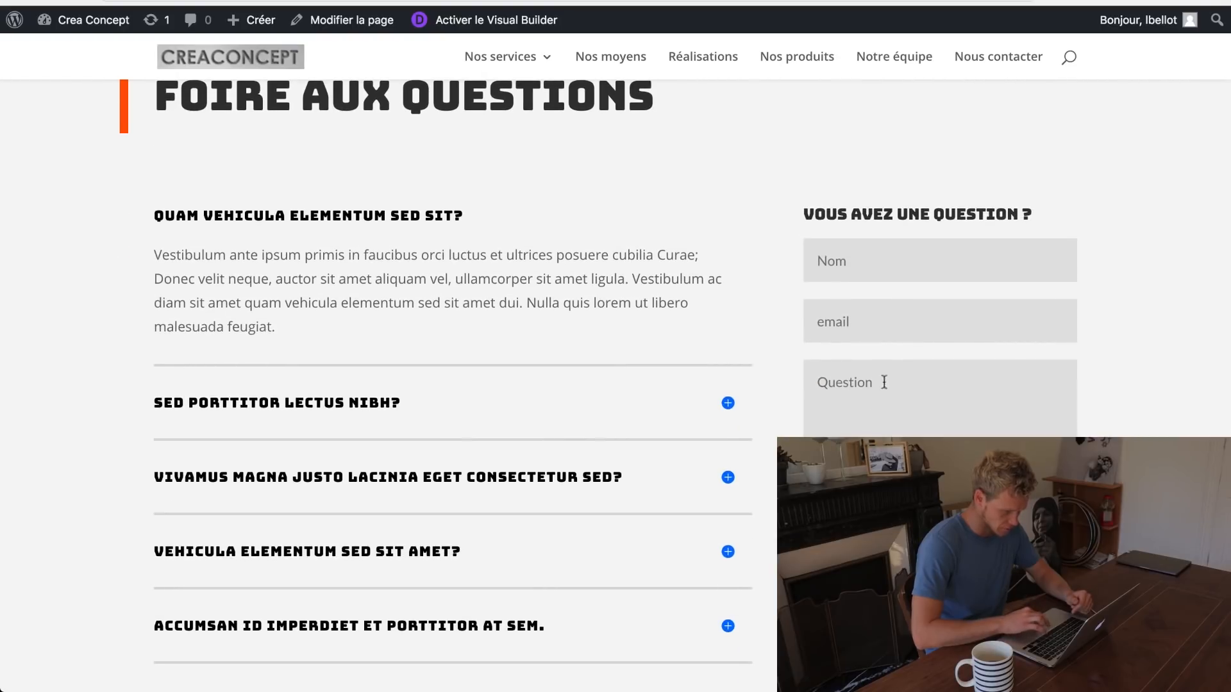
scroll(958, 426, "down", 1)
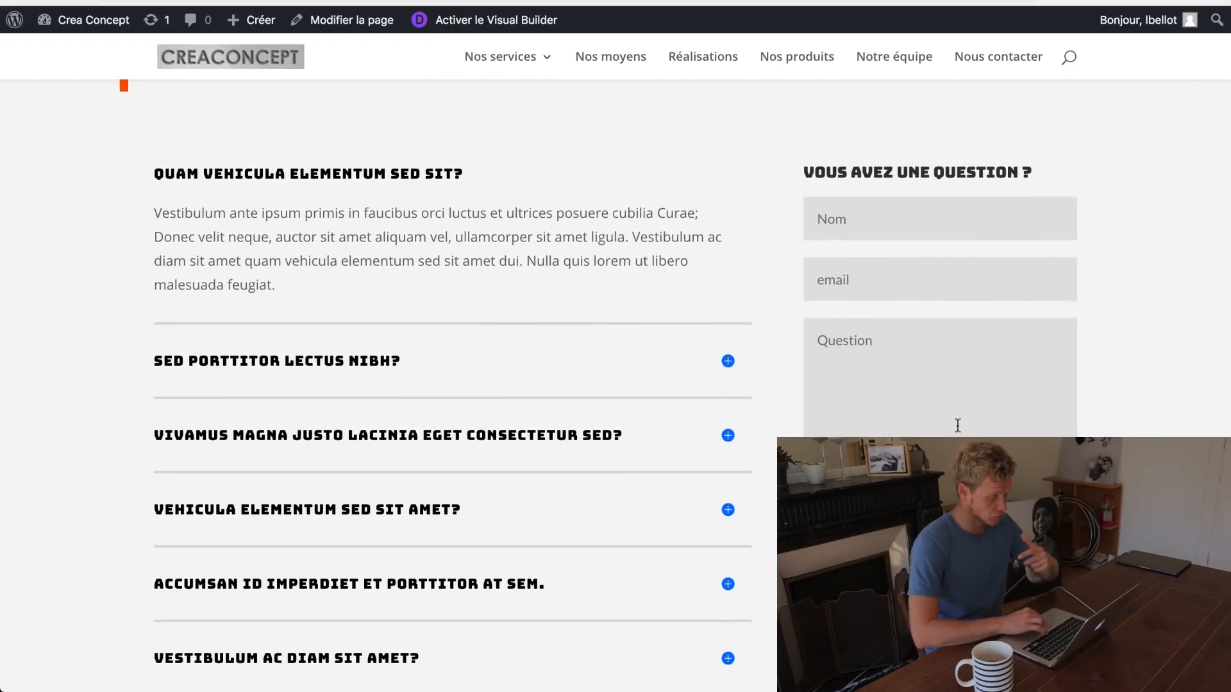
scroll(958, 426, "down", 9)
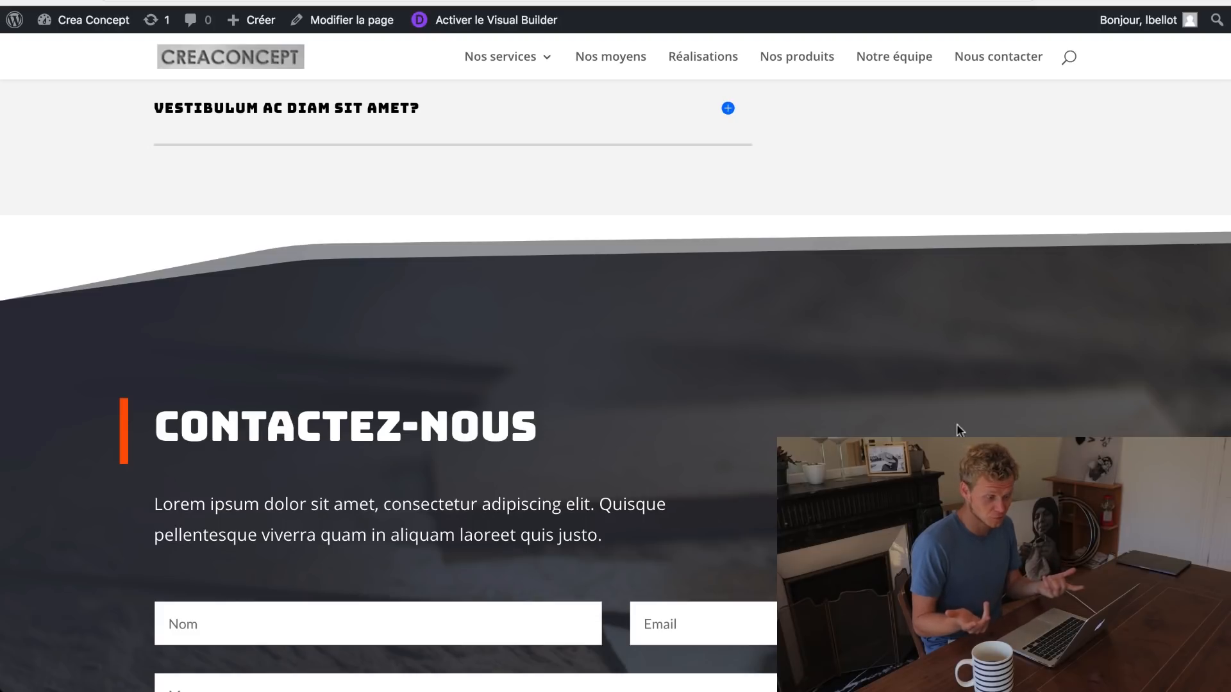
scroll(957, 424, "down", 5)
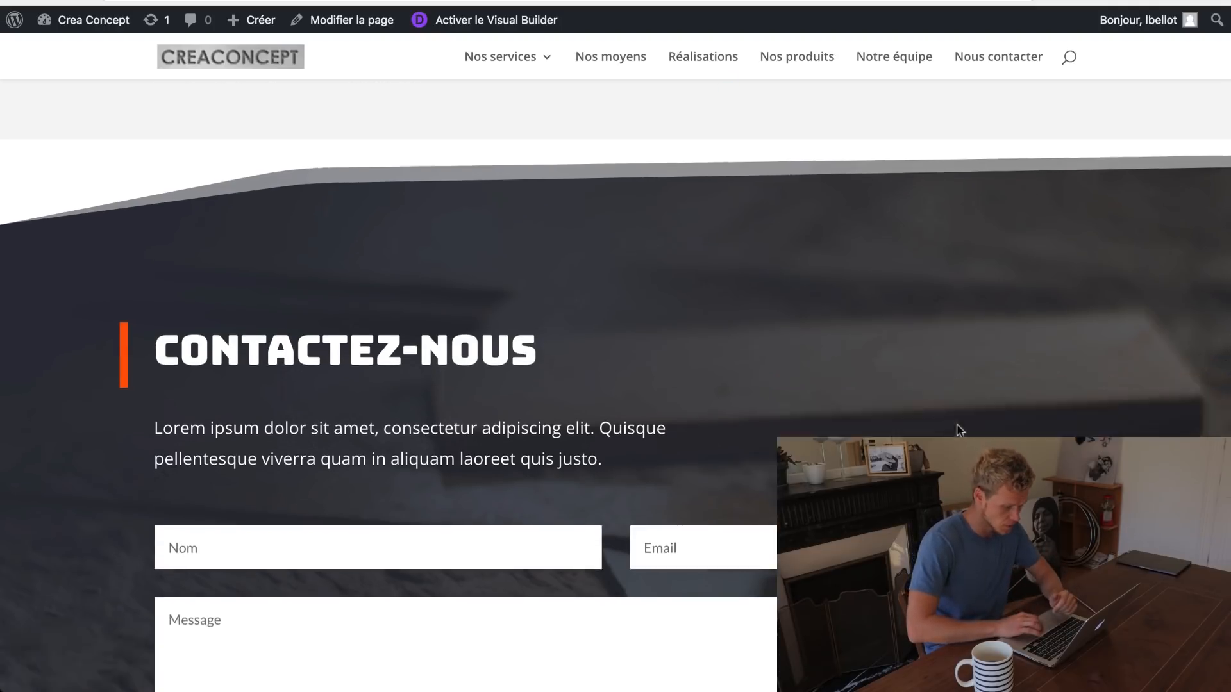
scroll(957, 424, "down", 2)
scroll(957, 424, "up", 3)
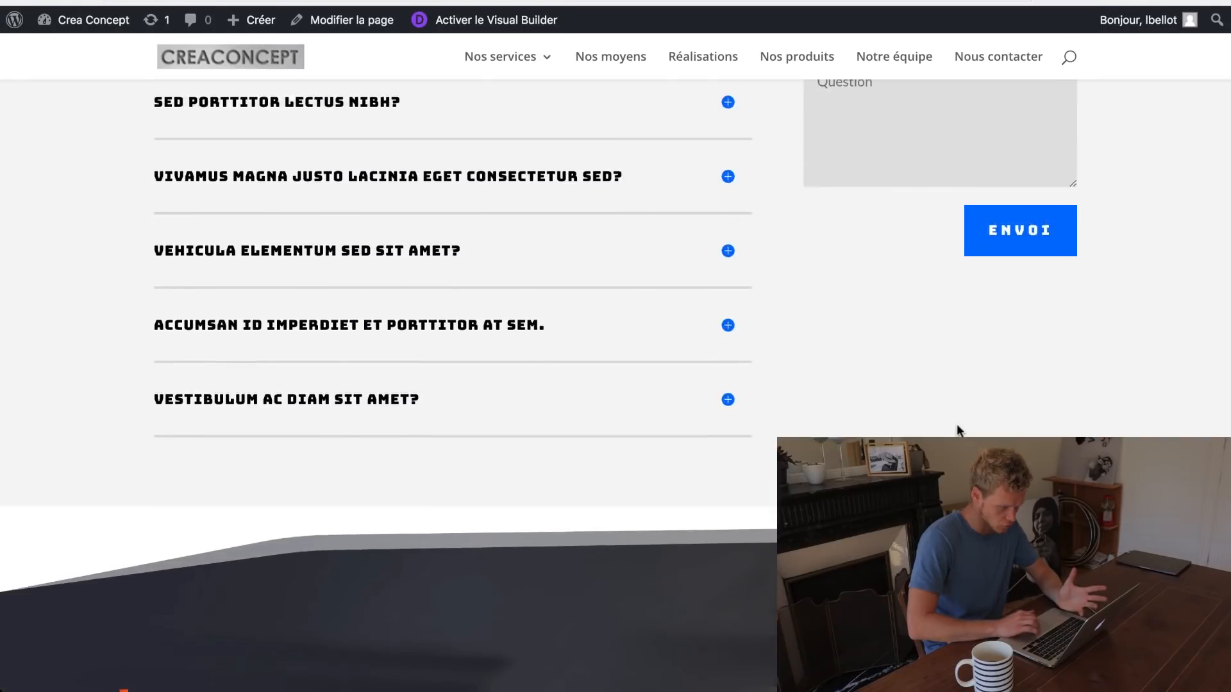
scroll(958, 429, "up", 15)
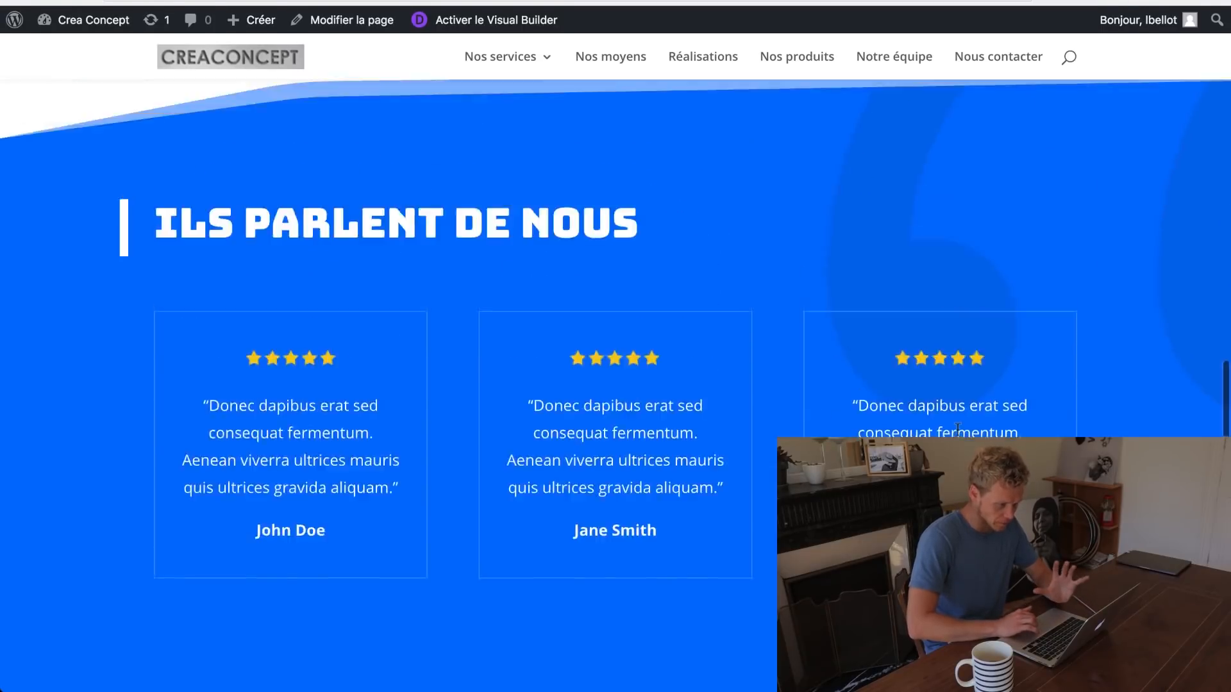
scroll(958, 429, "up", 10)
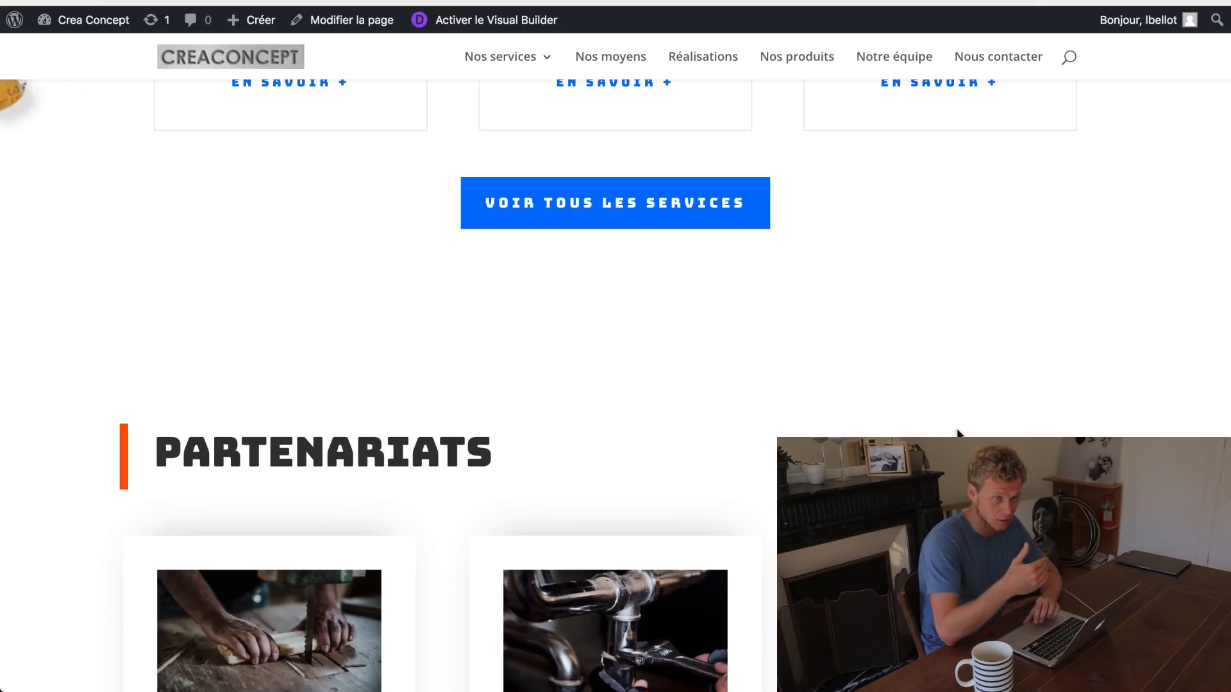
scroll(958, 432, "down", 2)
scroll(958, 432, "up", 15)
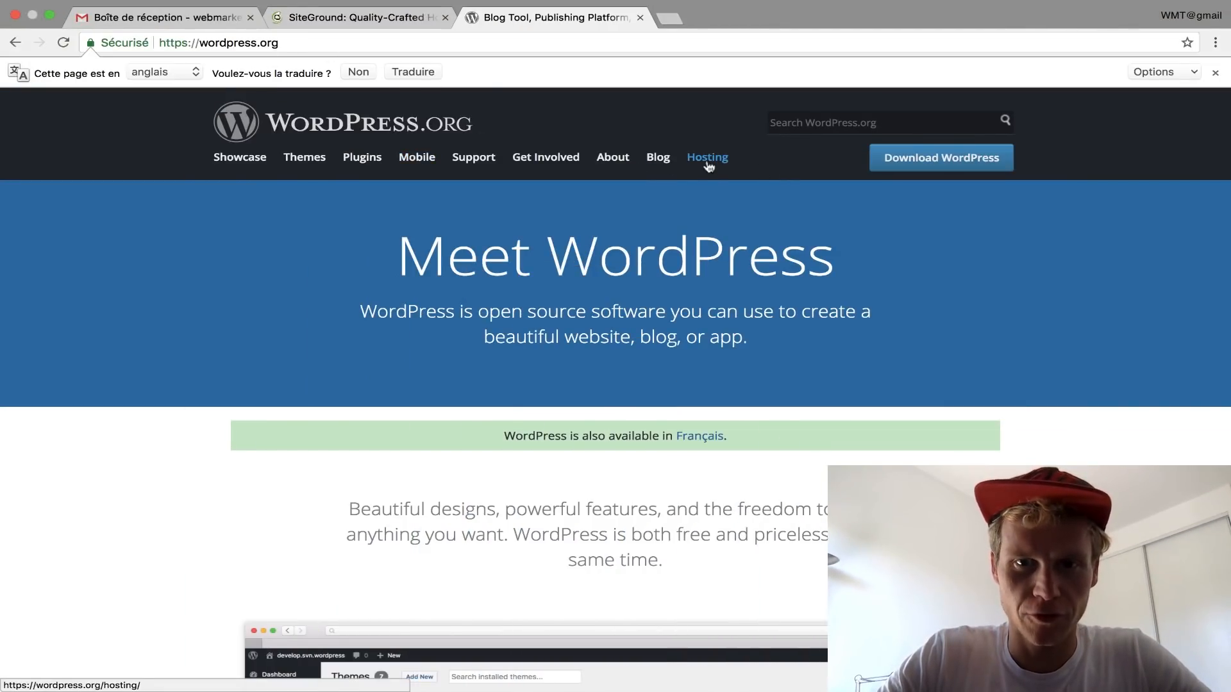
Step: Browse the recommended hosting list down to SiteGround, then switch to the SiteGround tab
scroll(357, 150, "down", 5)
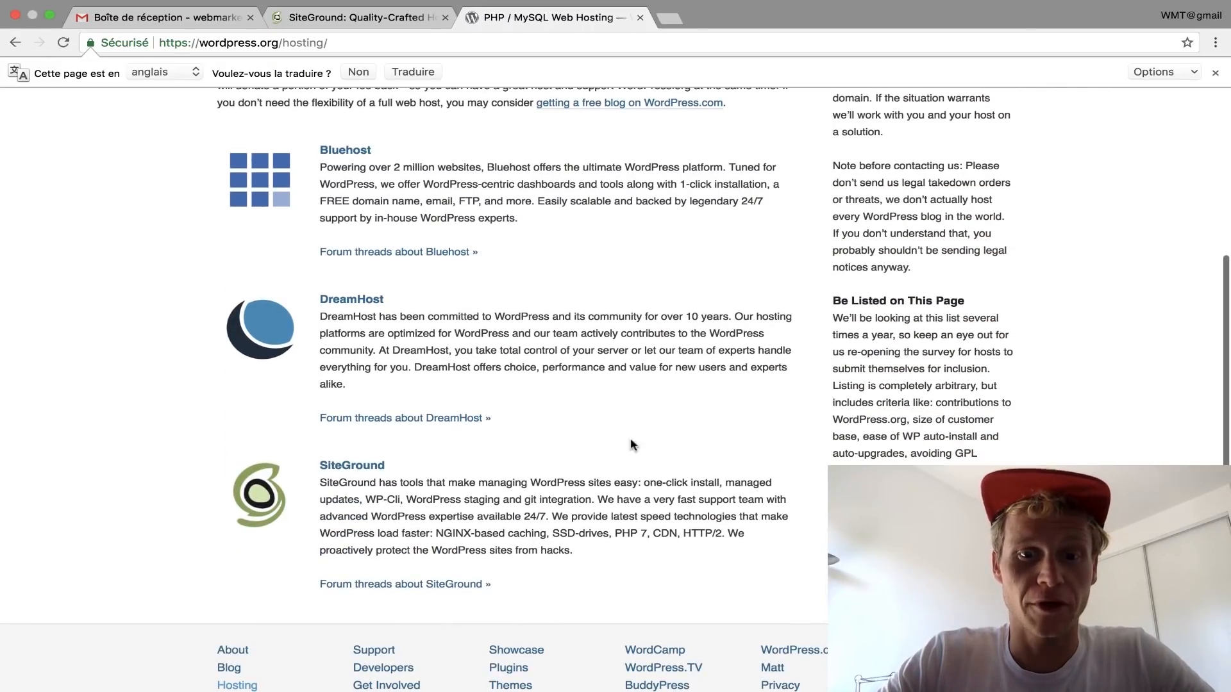
scroll(524, 313, "up", 1)
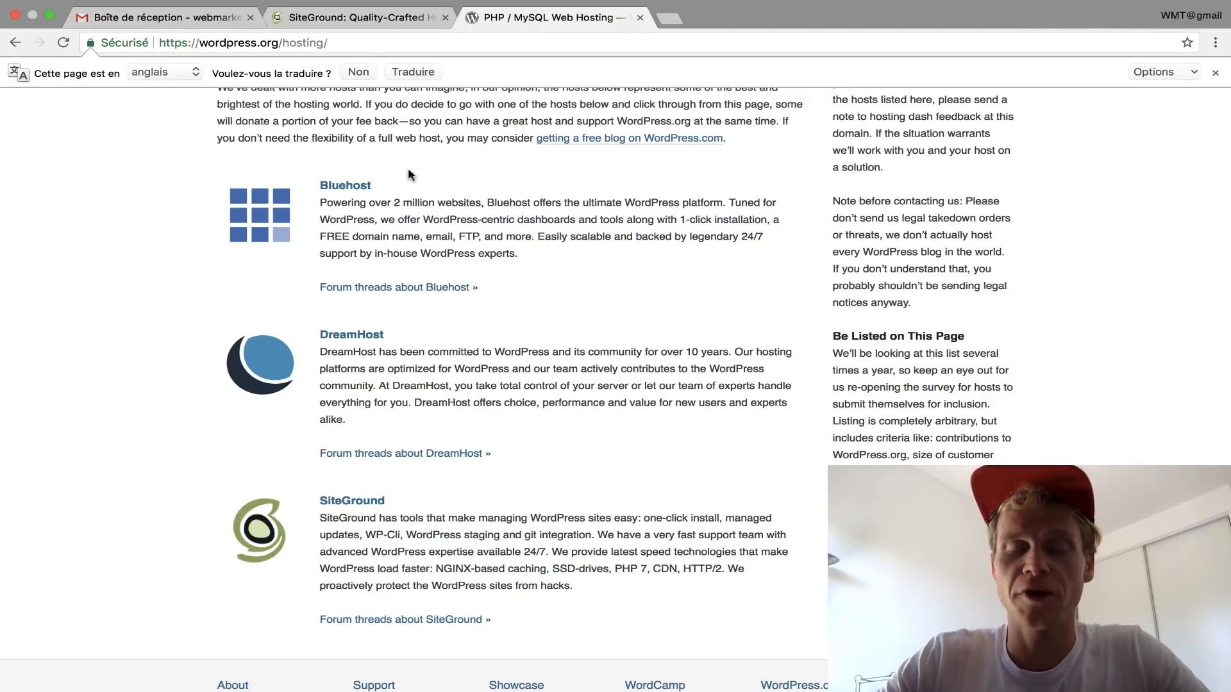
left_click(321, 25)
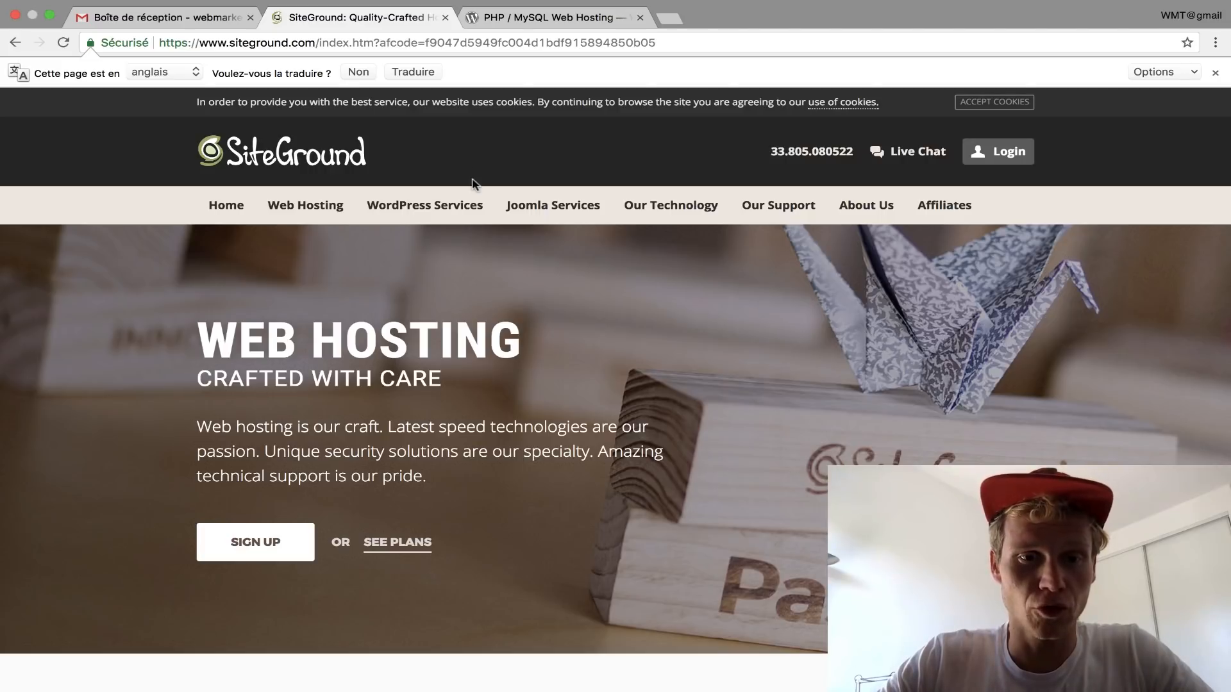
Step: Review SiteGround's web hosting plans from 3.95 €/mo and order the entry-level plan
scroll(473, 184, "down", 6)
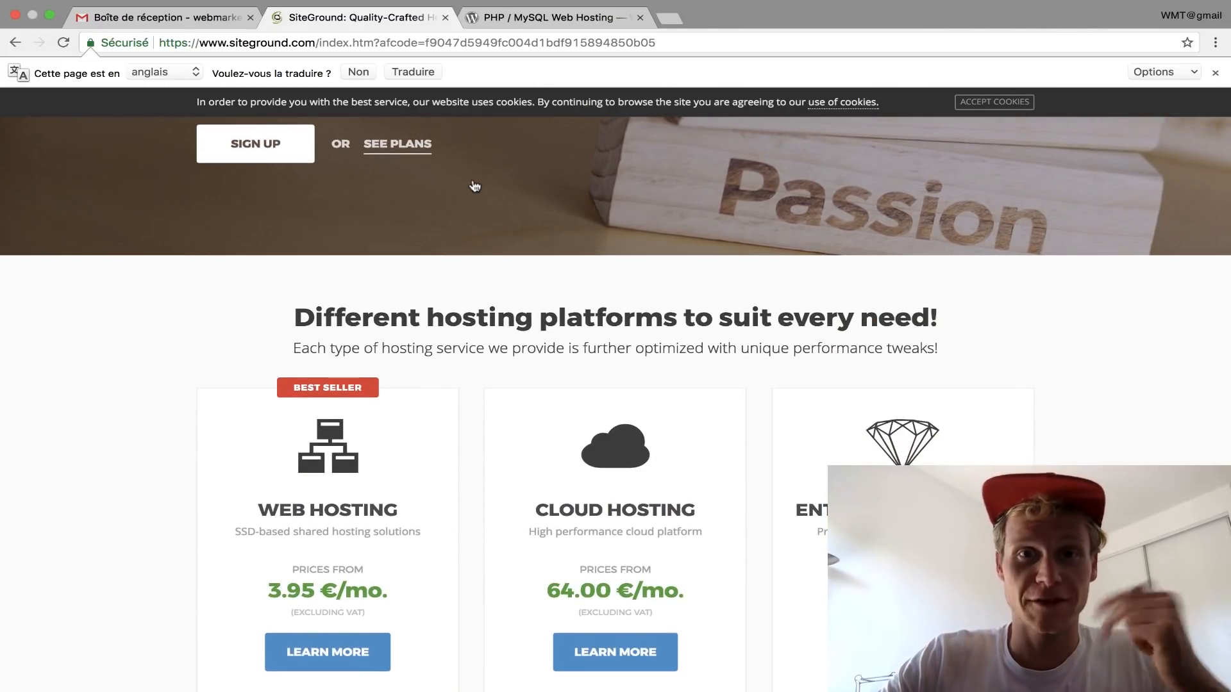
scroll(474, 186, "down", 3)
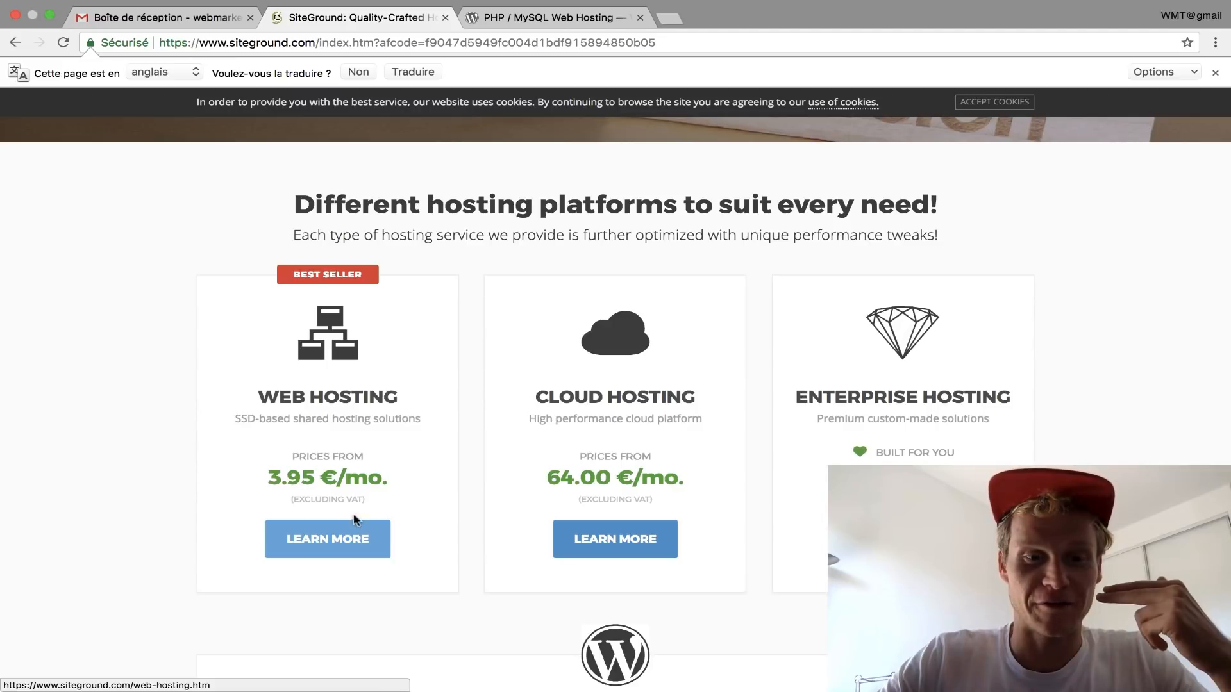
left_click_drag(389, 478, 268, 477)
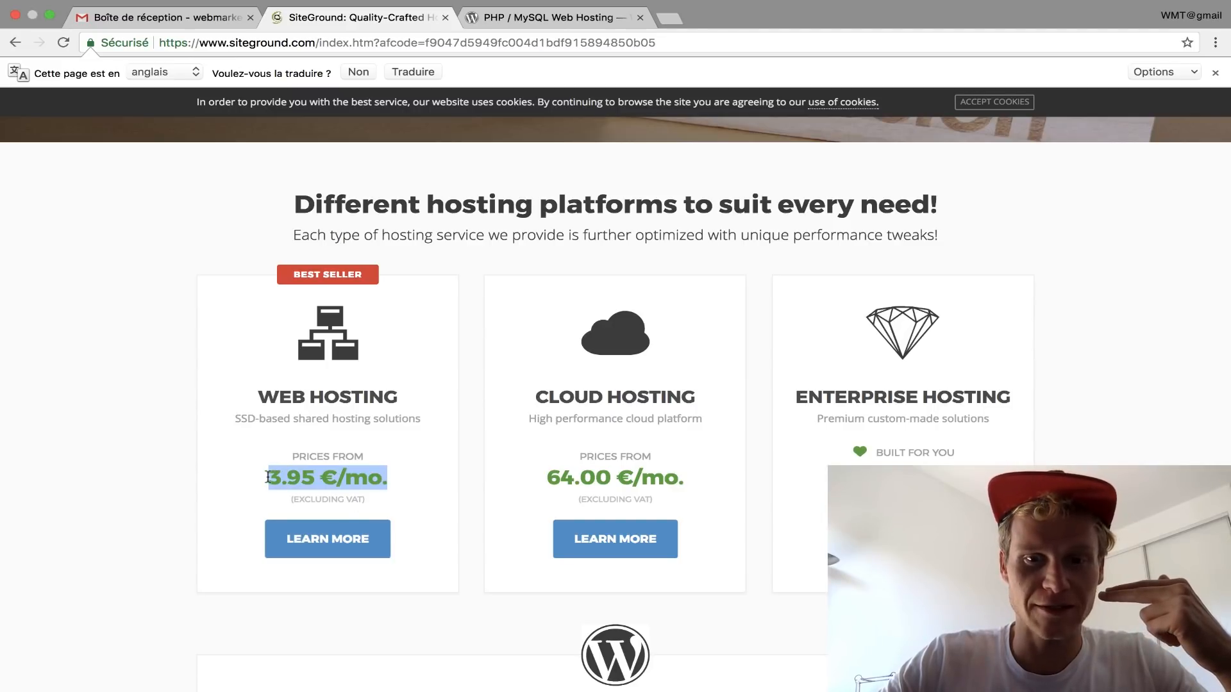
left_click(354, 538)
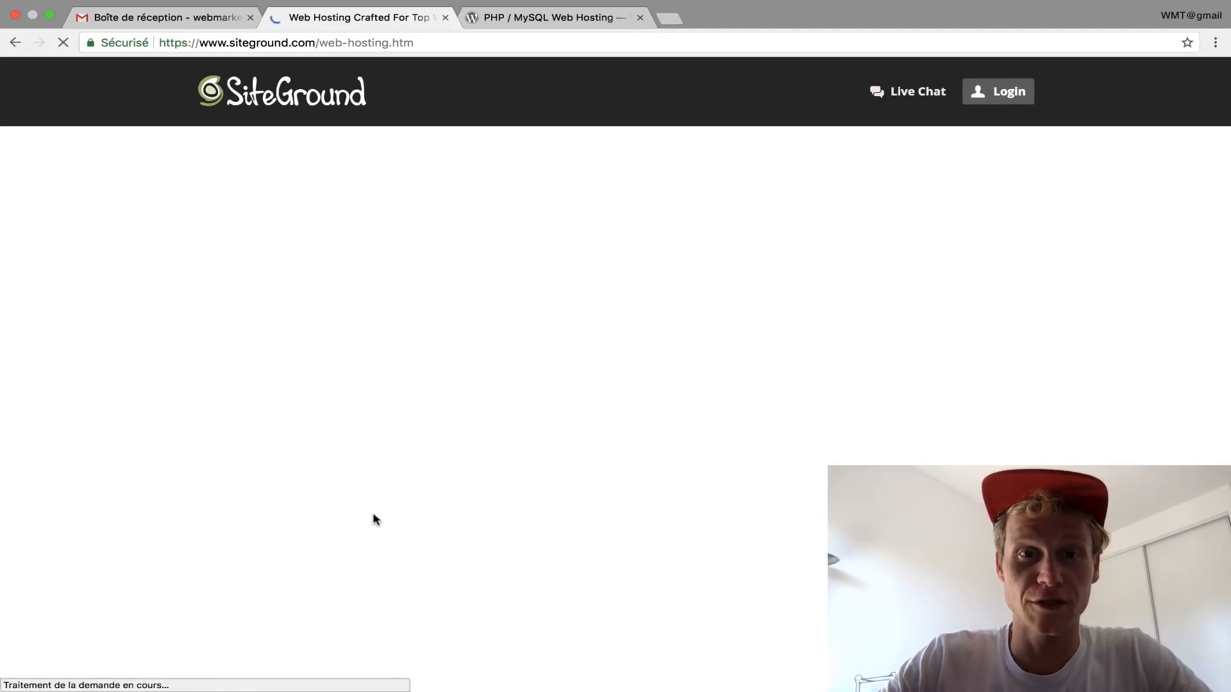
scroll(375, 519, "down", 3)
left_click_drag(241, 361, 421, 361)
left_click(352, 574)
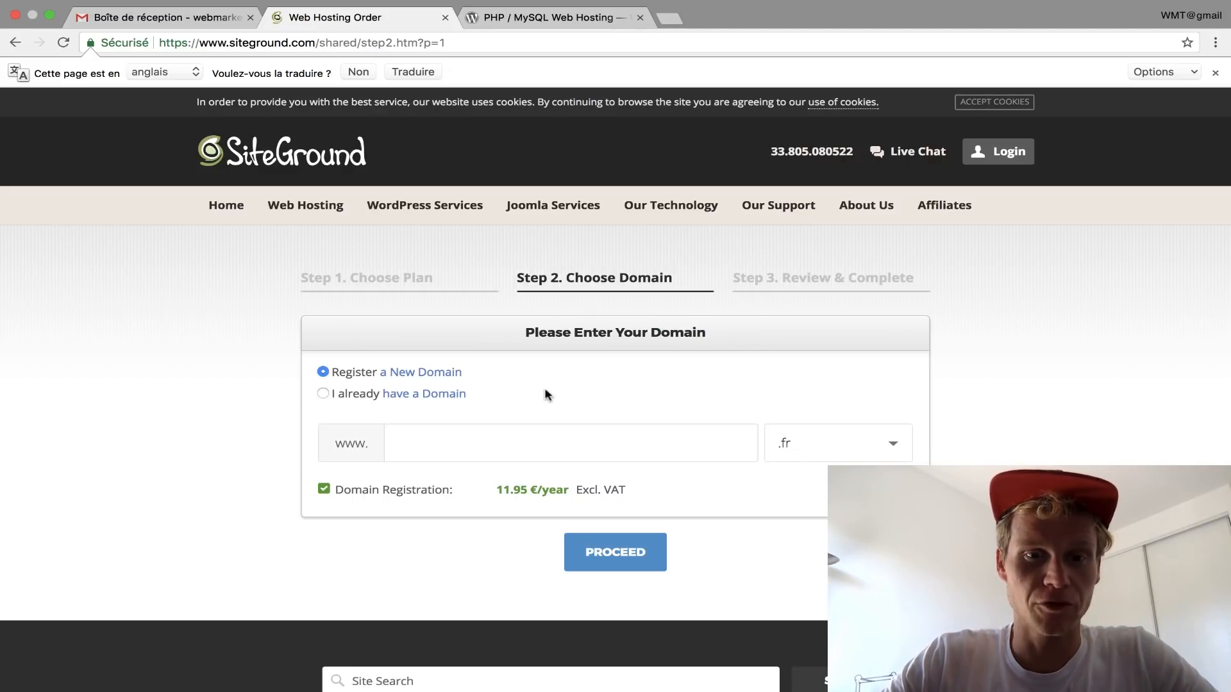
Step: Request cours-wordpress.com, then shorten it to cours-wp.com after it's rejected
left_click(482, 440)
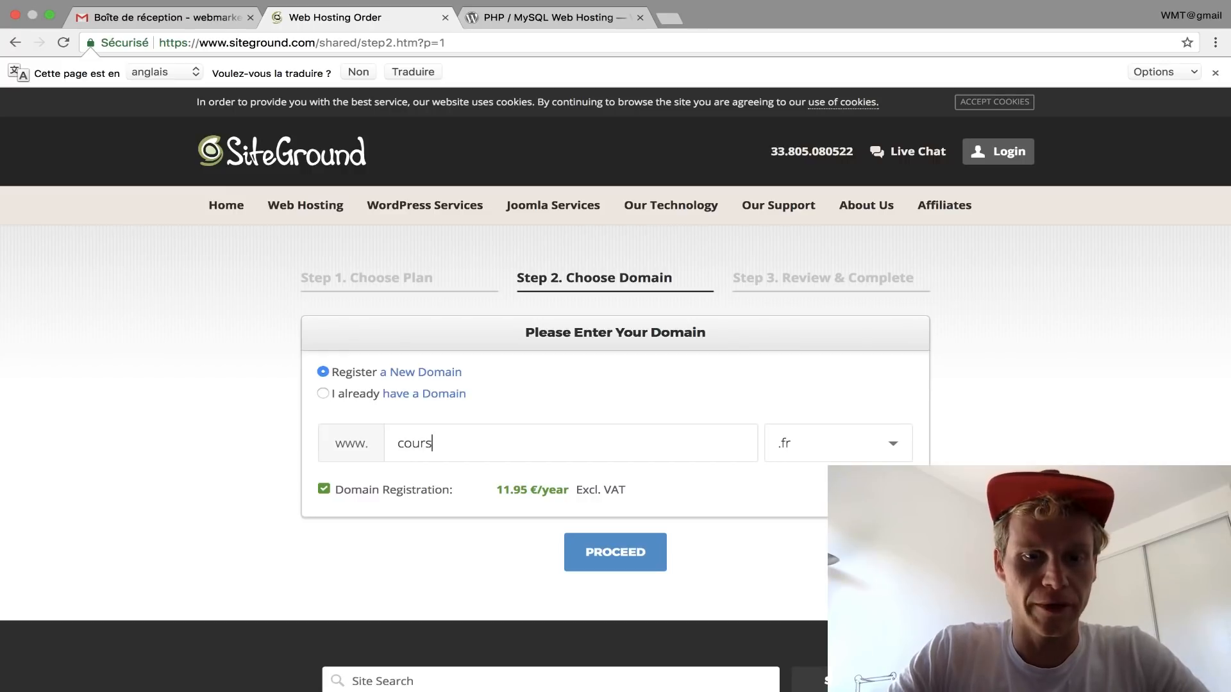
type("cours-wordpress")
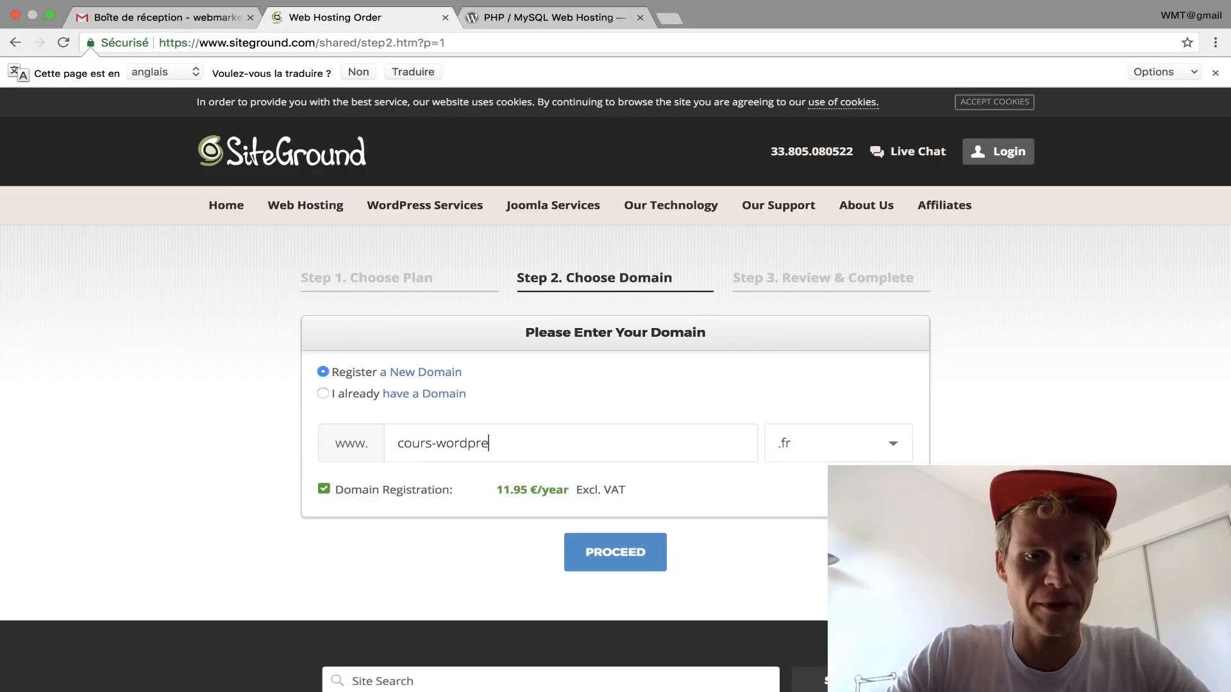
left_click(827, 442)
scroll(824, 452, "down", 3)
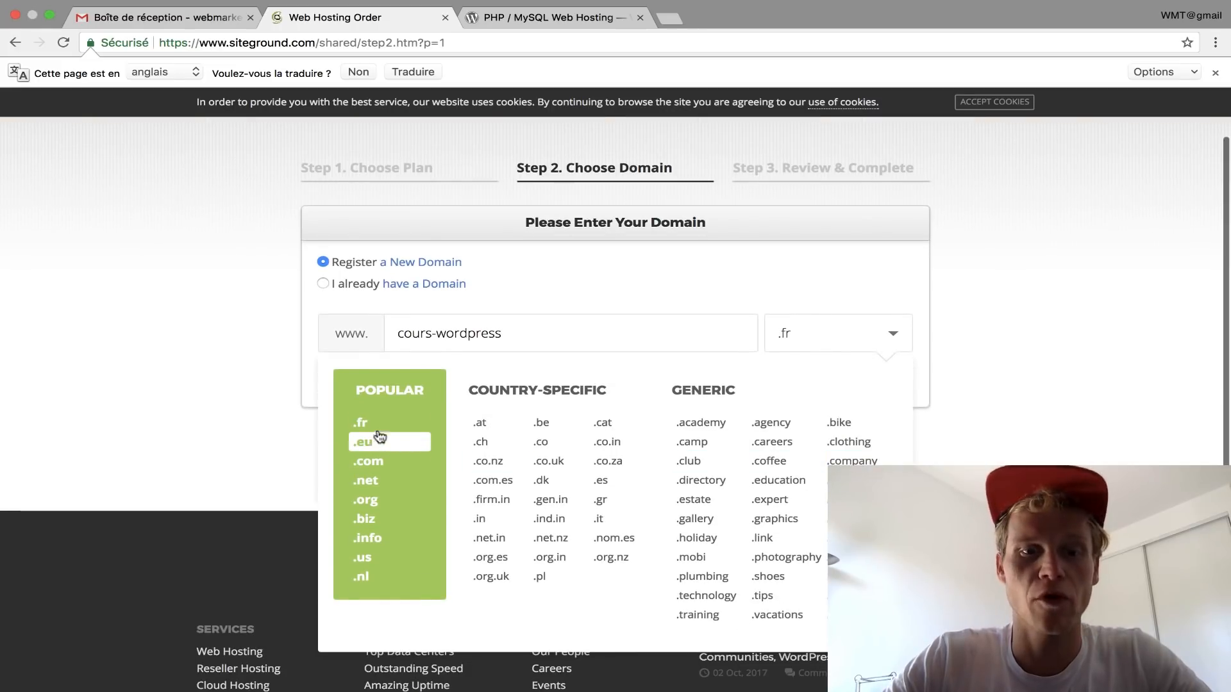
left_click(367, 463)
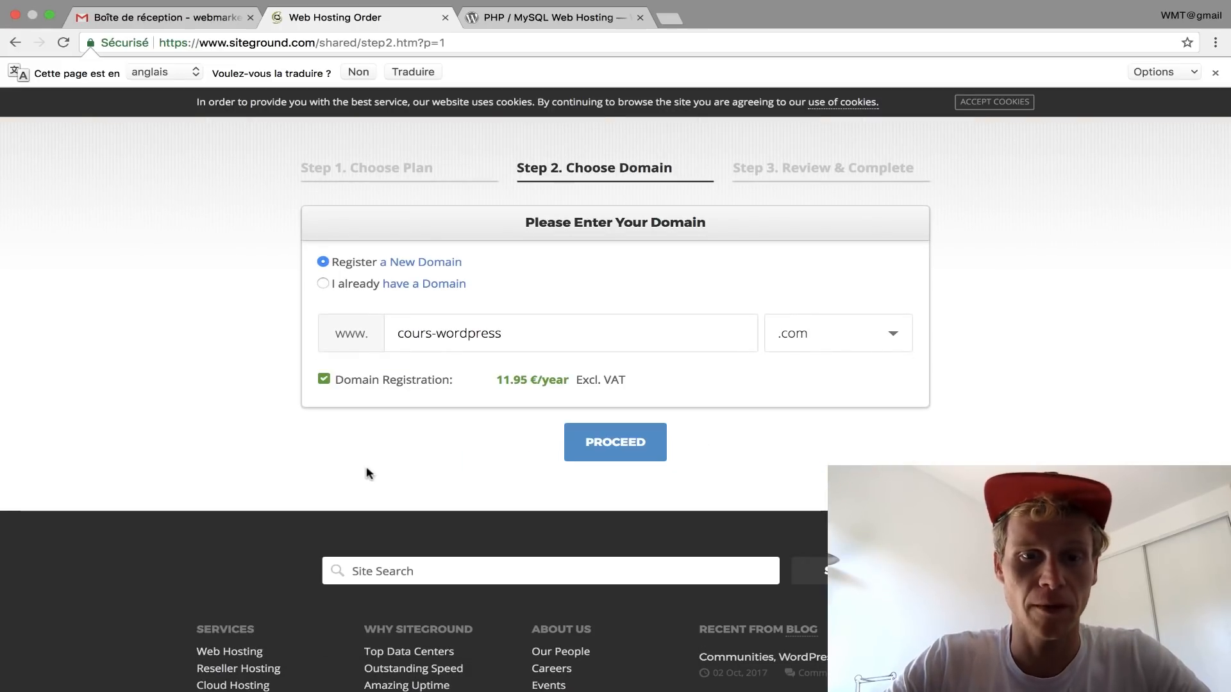
left_click(627, 431)
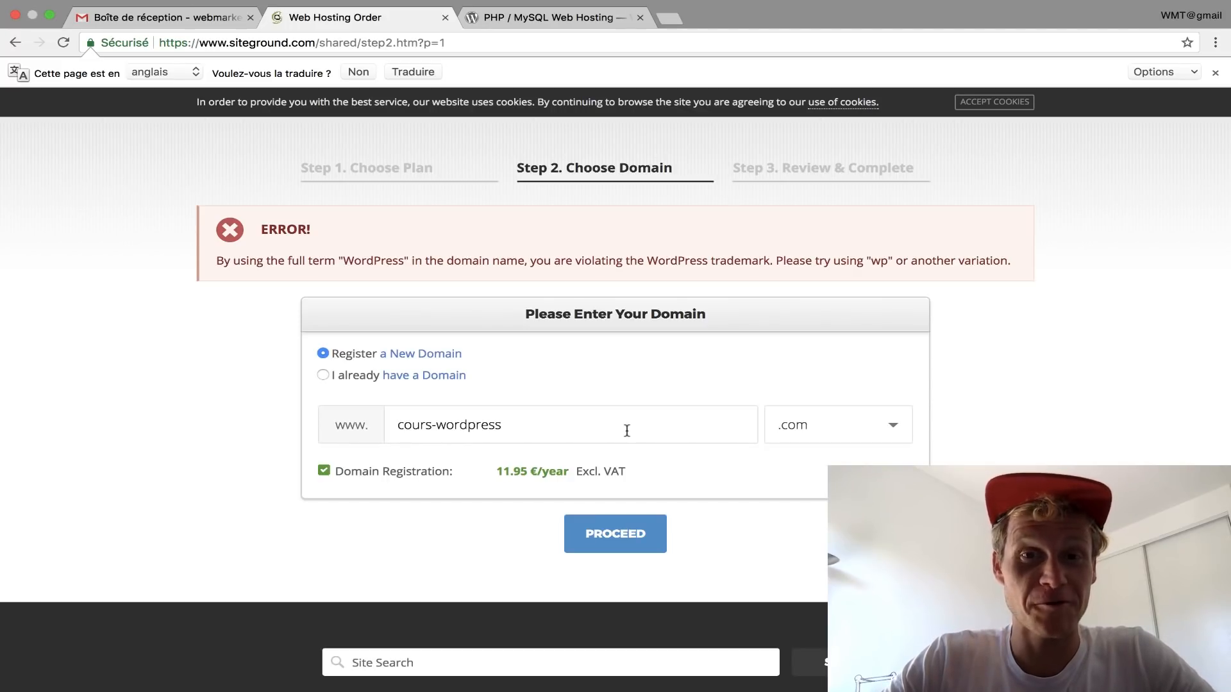
left_click_drag(581, 423, 448, 425)
type("p")
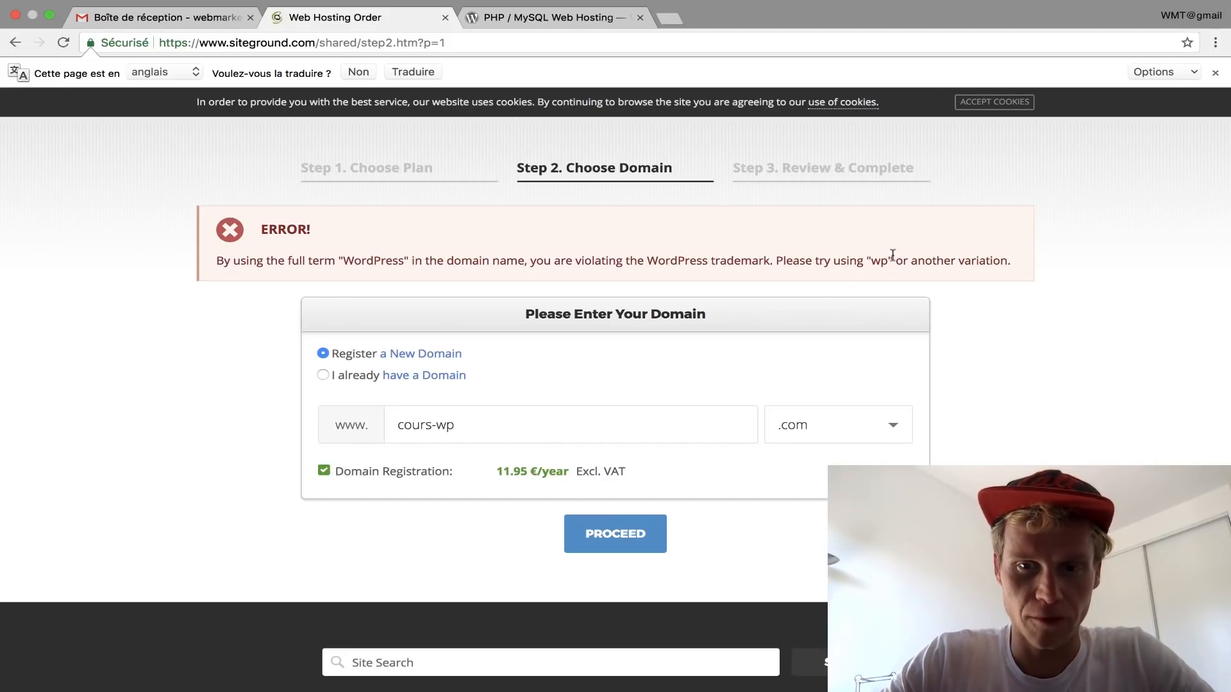
left_click(613, 547)
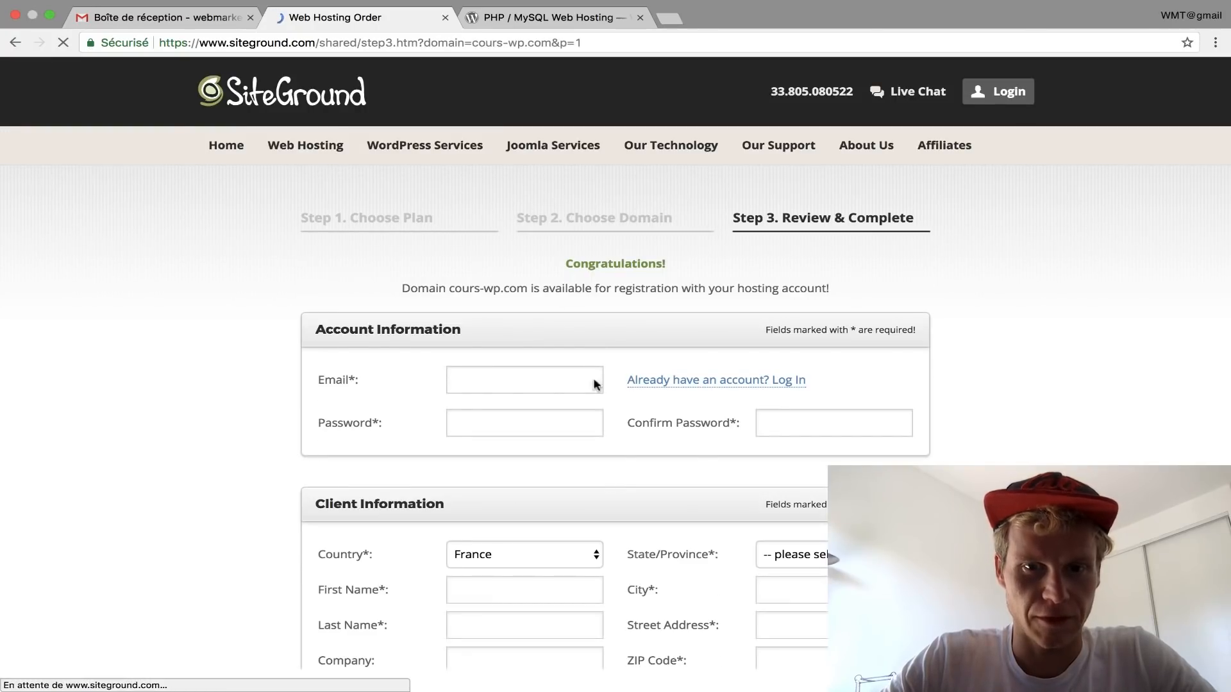
Step: Enter the account e-mail address and password on the order form
scroll(593, 344, "down", 3)
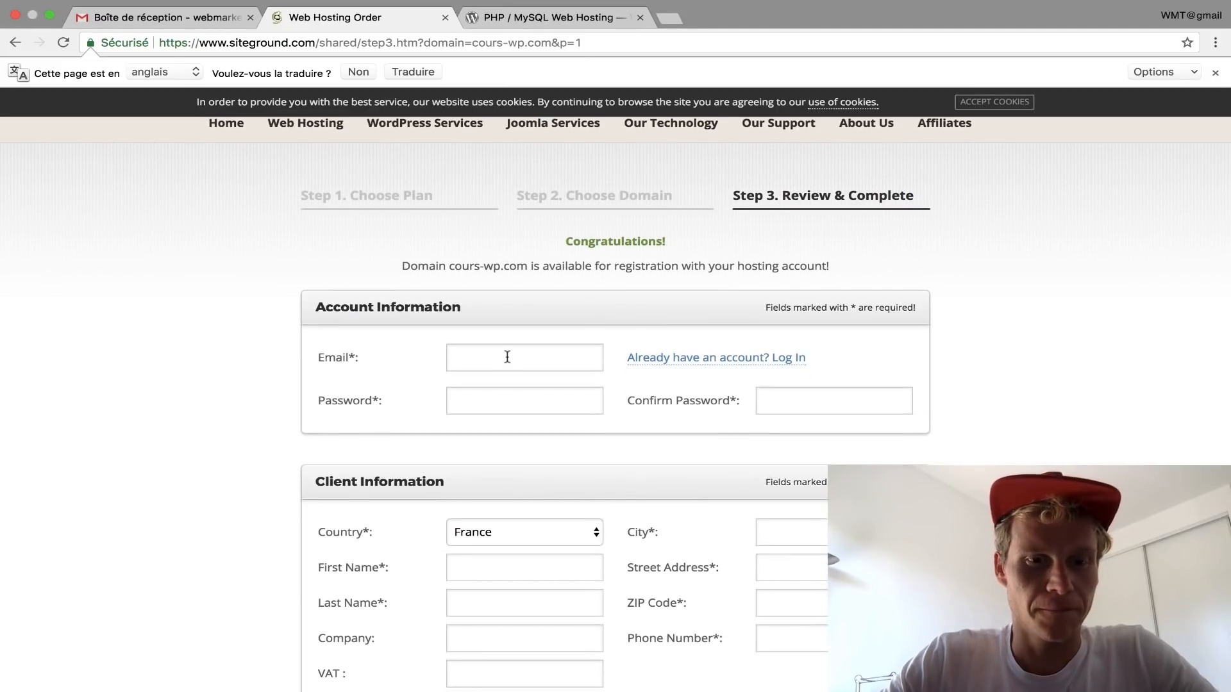
left_click(484, 353)
key("Tab")
left_click(518, 390)
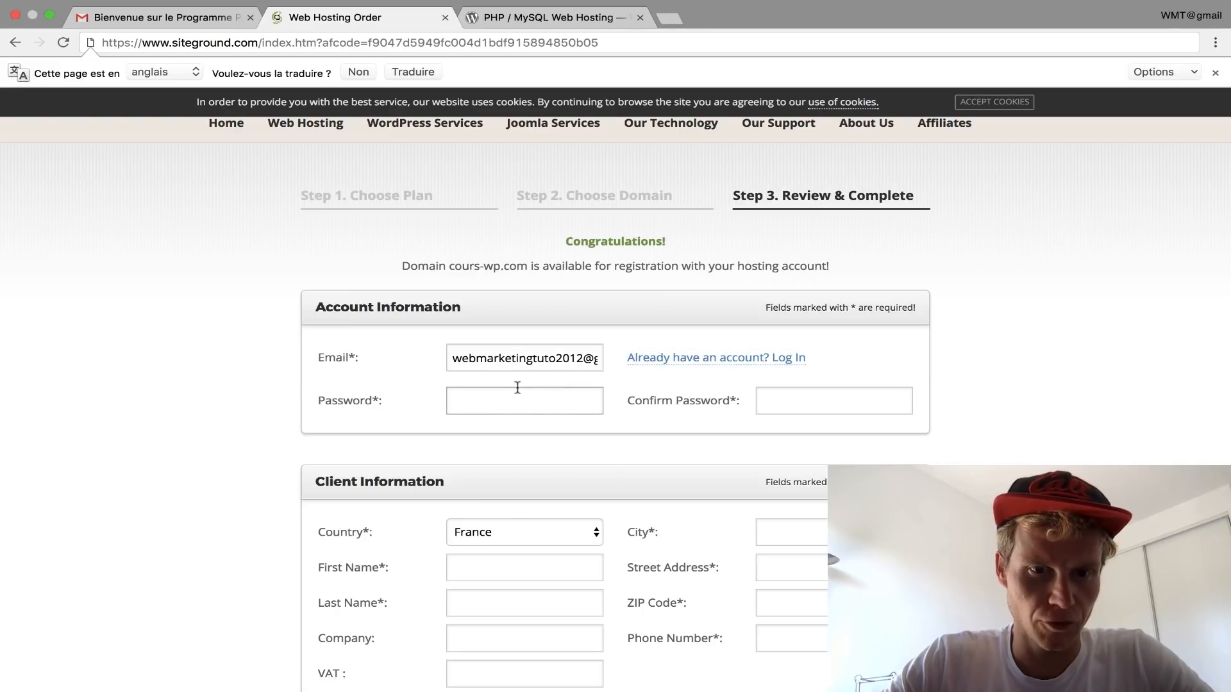
type("•••••••••••••")
key("Tab")
type("•••••••••••••")
Step: Fill in the client's name, city, street address, postal code and phone number
scroll(357, 334, "down", 5)
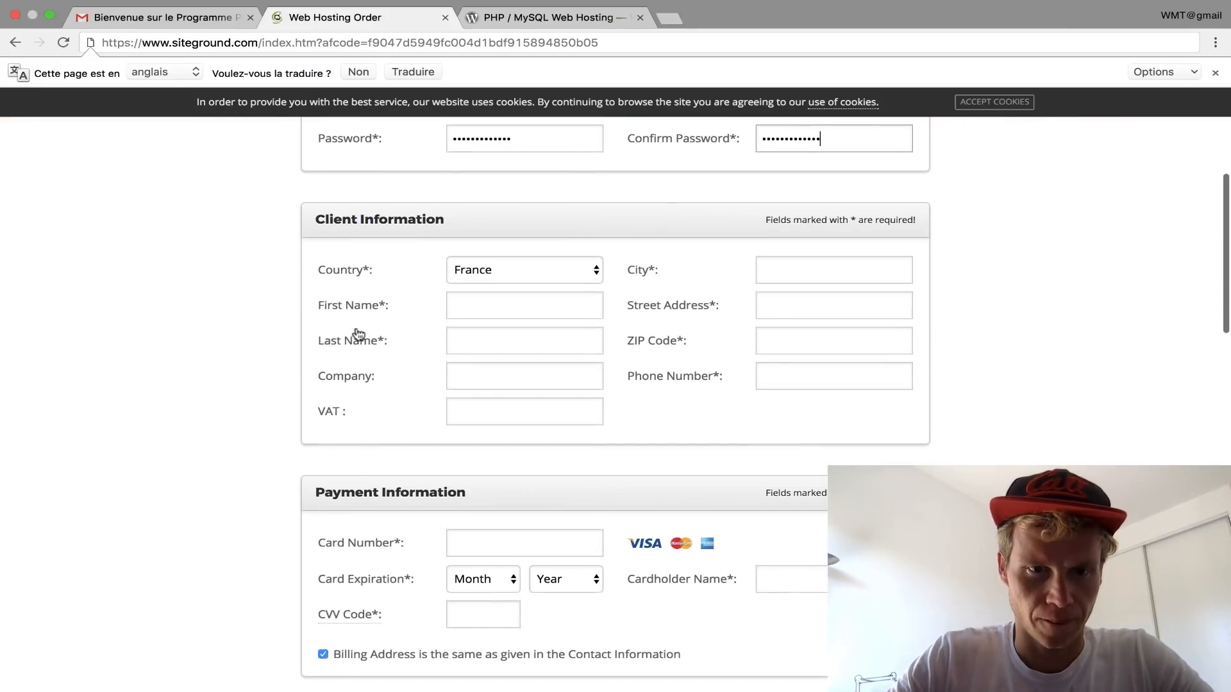
left_click(459, 311)
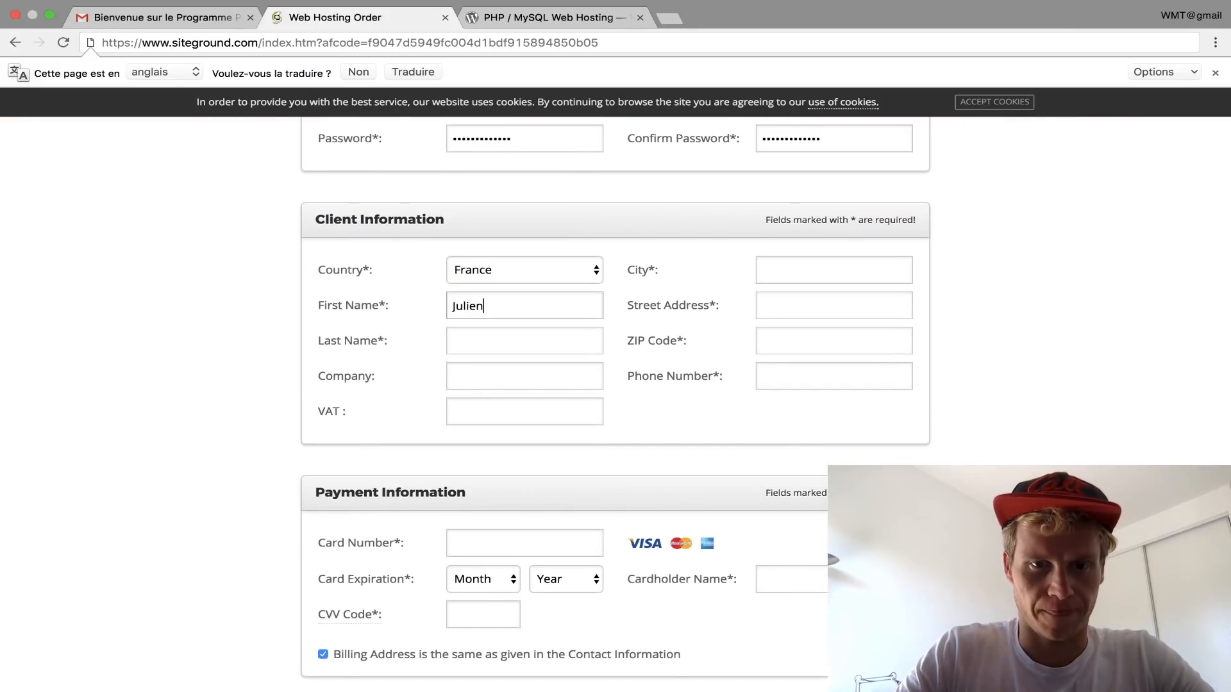
key("Tab")
key("Tab")
key("Tab")
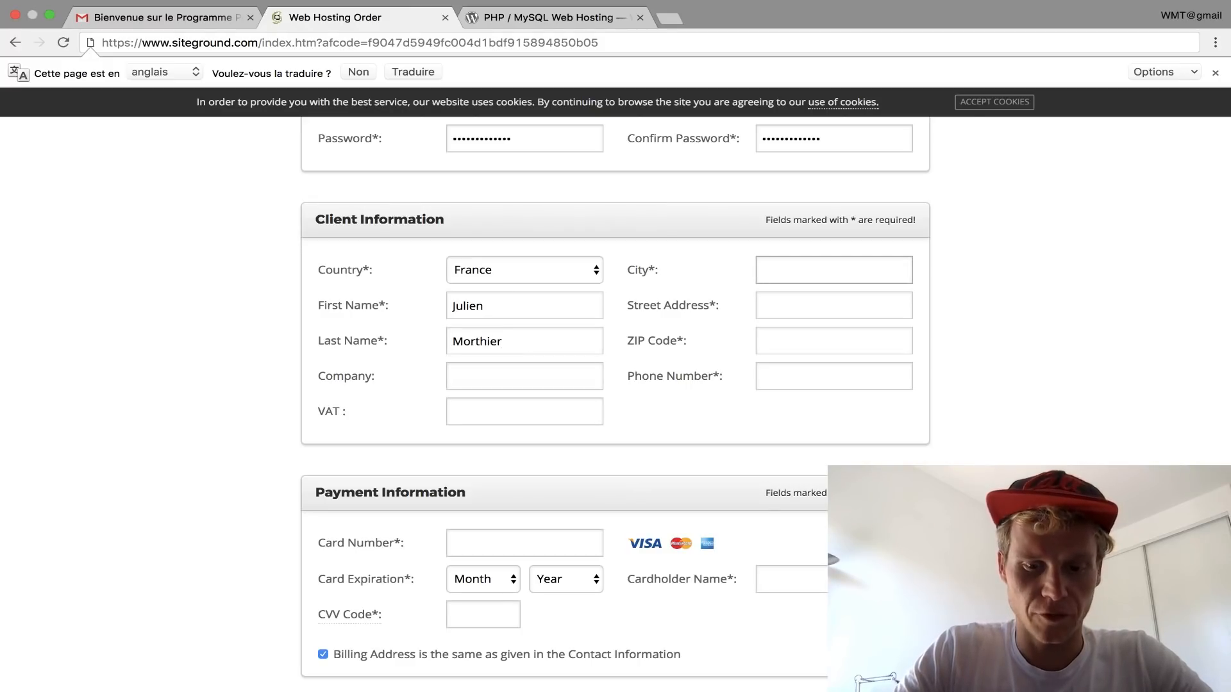
type("Bordeaux")
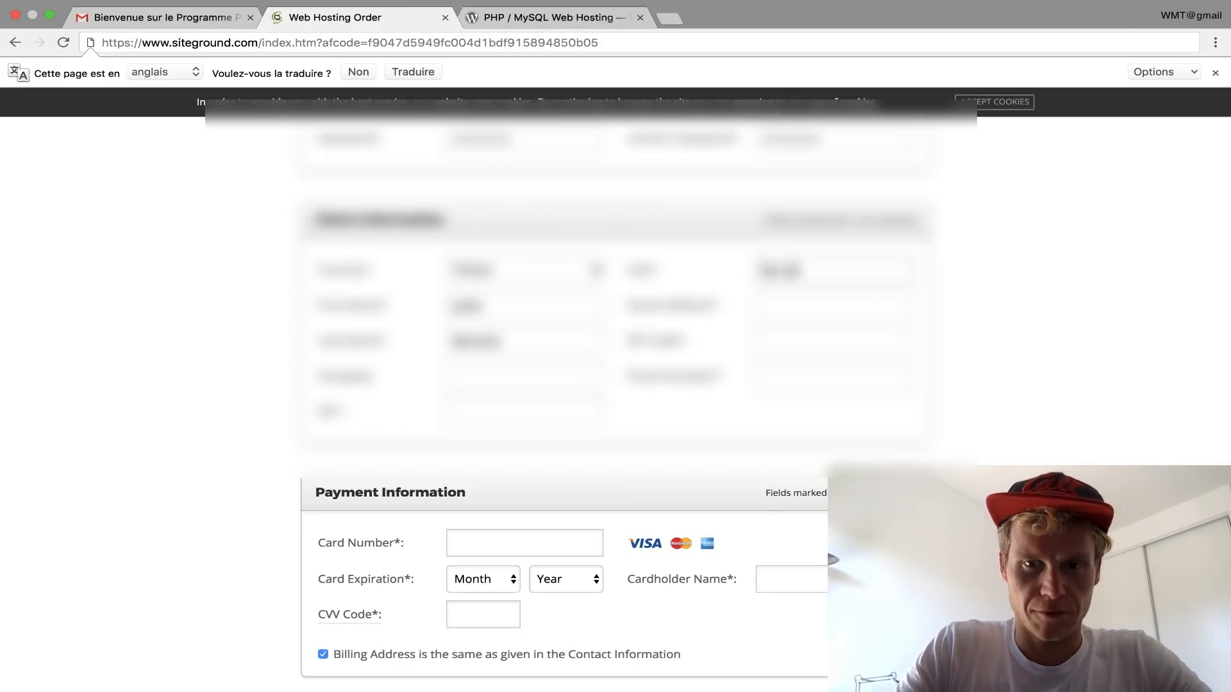
key("Tab")
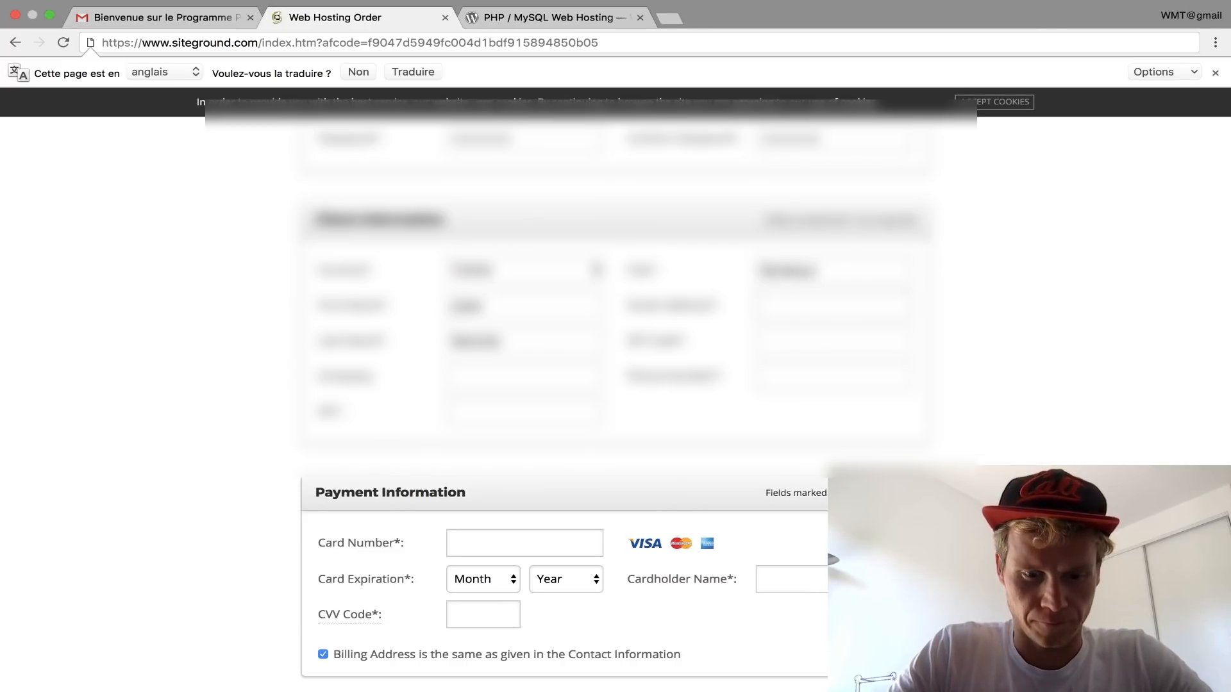
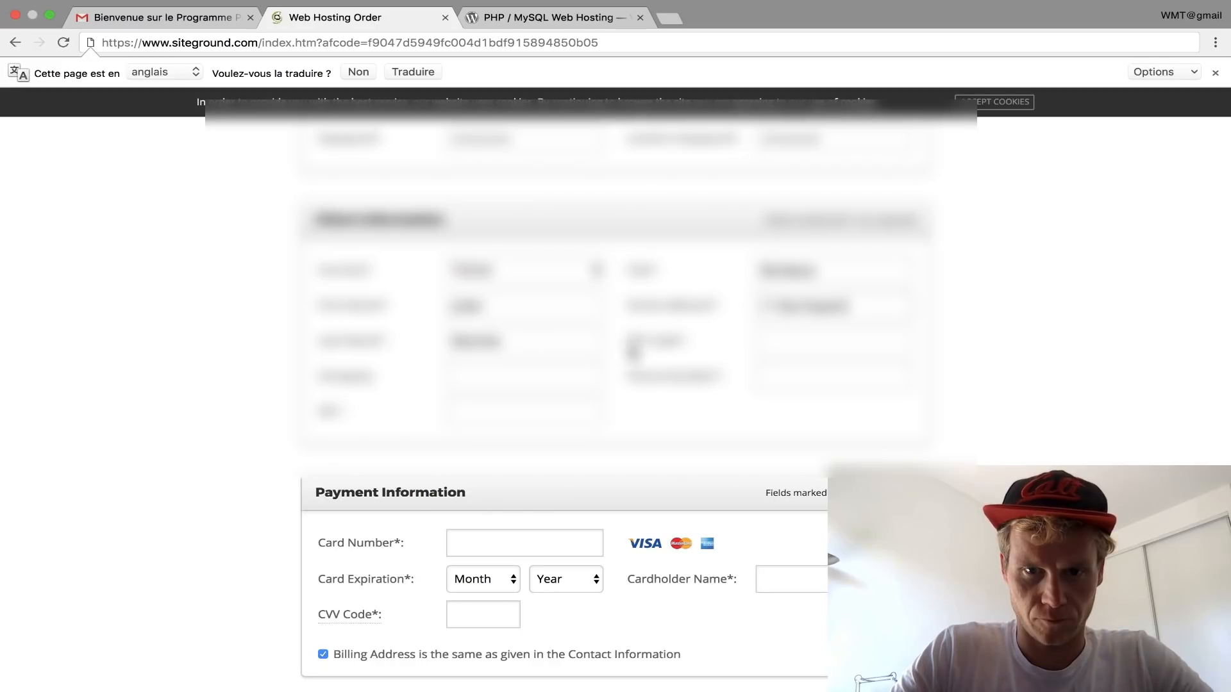
left_click(770, 341)
type("75001")
key("Tab")
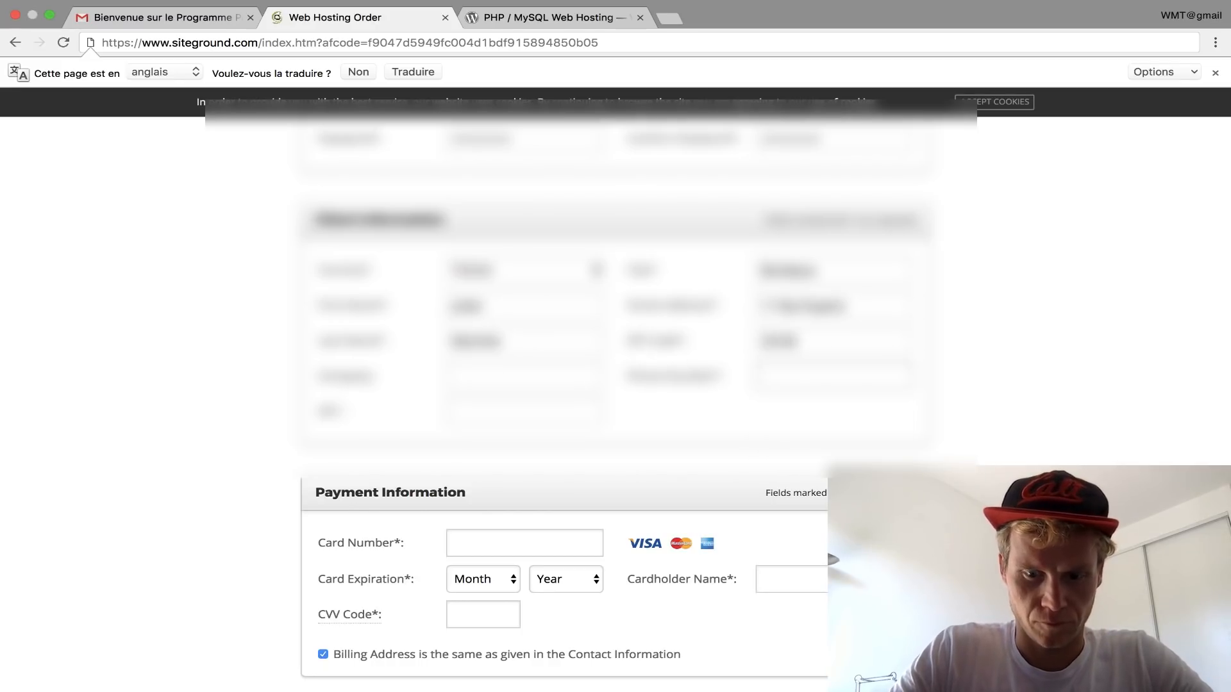
type("061234")
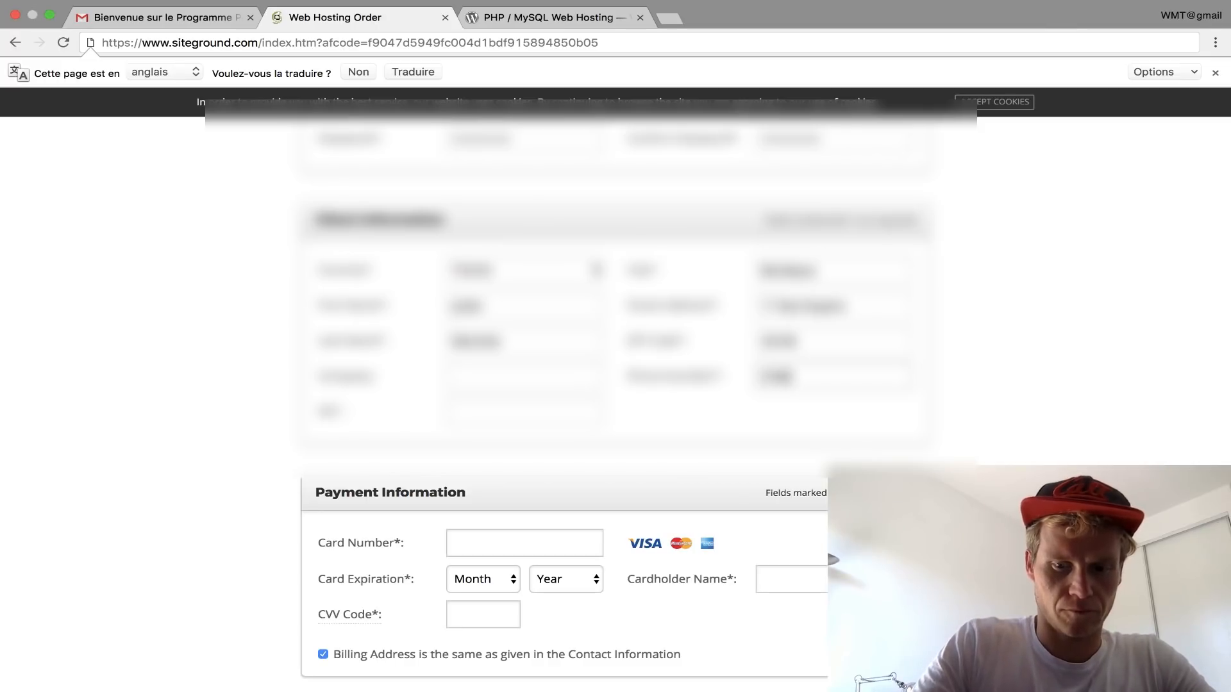
type("5678")
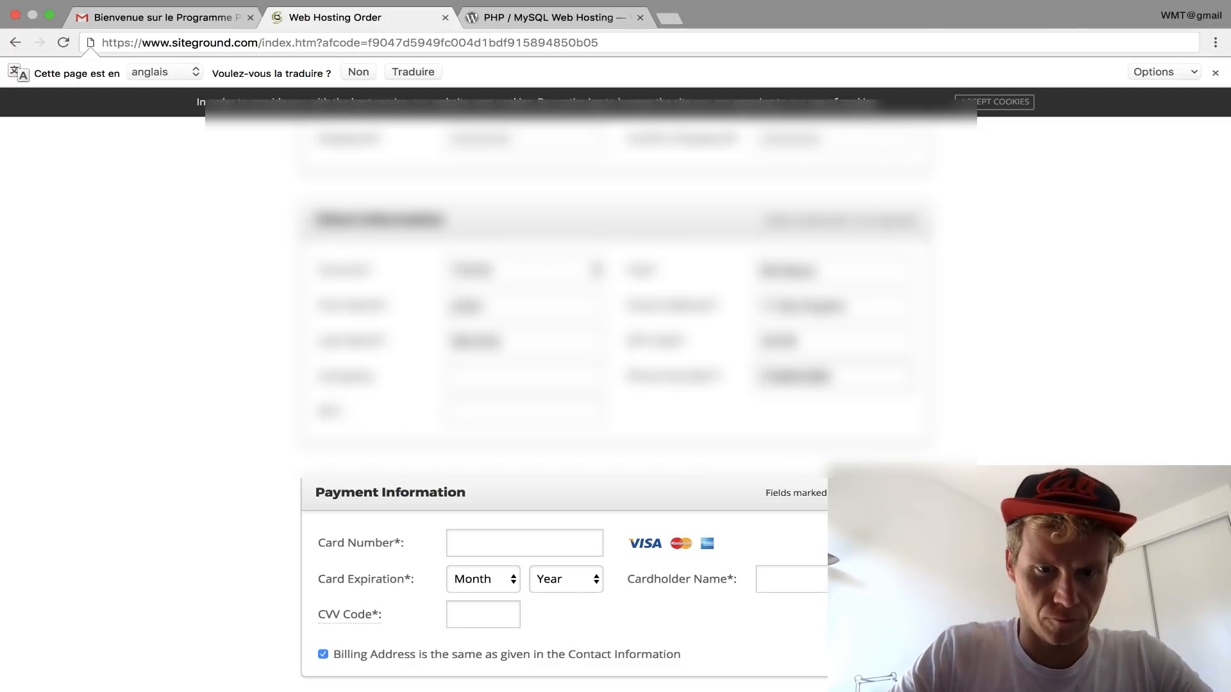
scroll(615, 404, "down", 4)
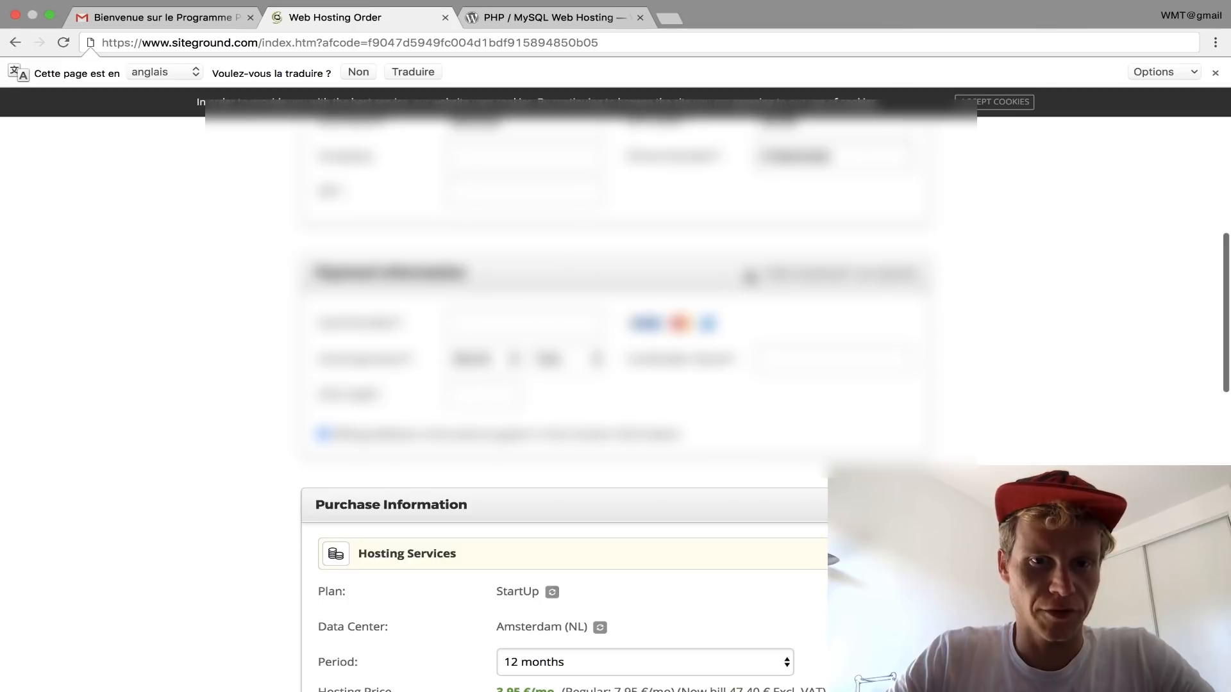
Step: Fill the payment form with the card number, expiry month/year, security code and cardholder's name
scroll(748, 276, "down", 1)
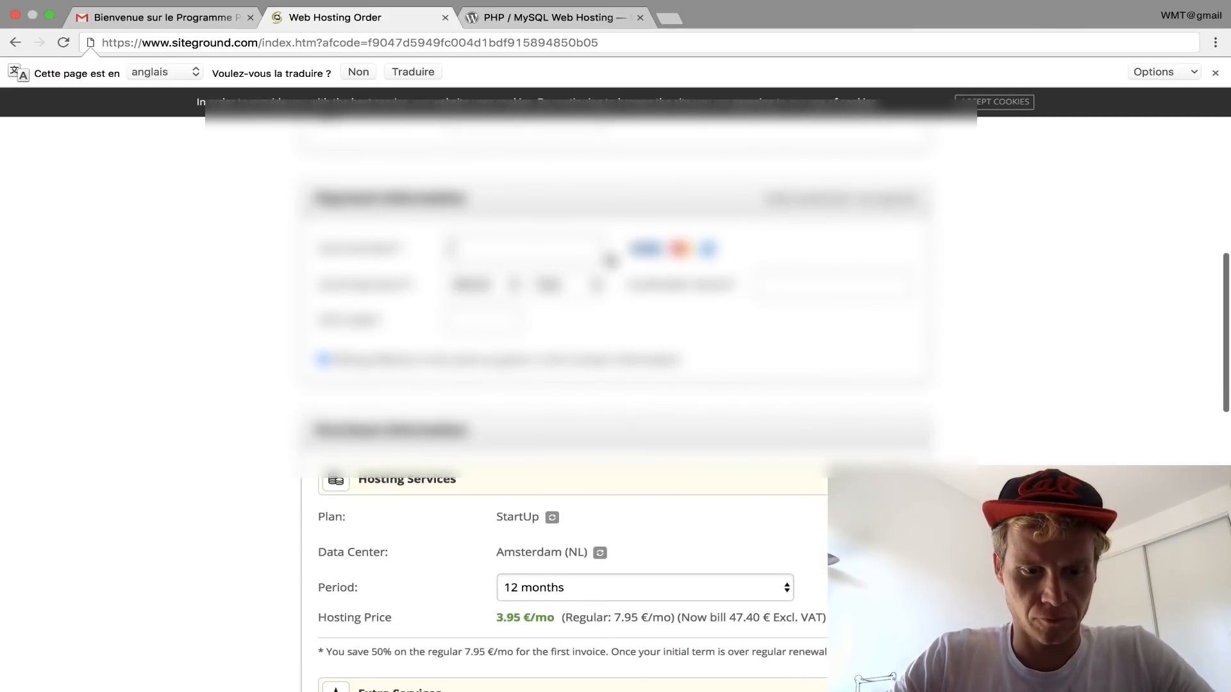
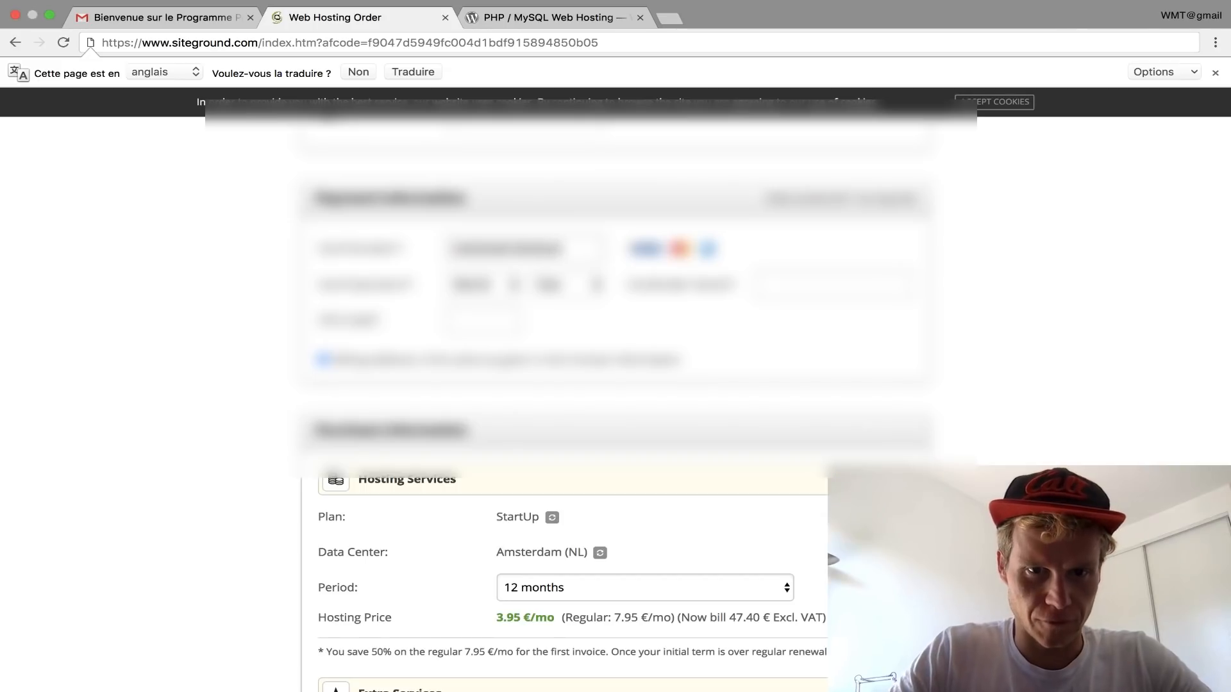
left_click(481, 287)
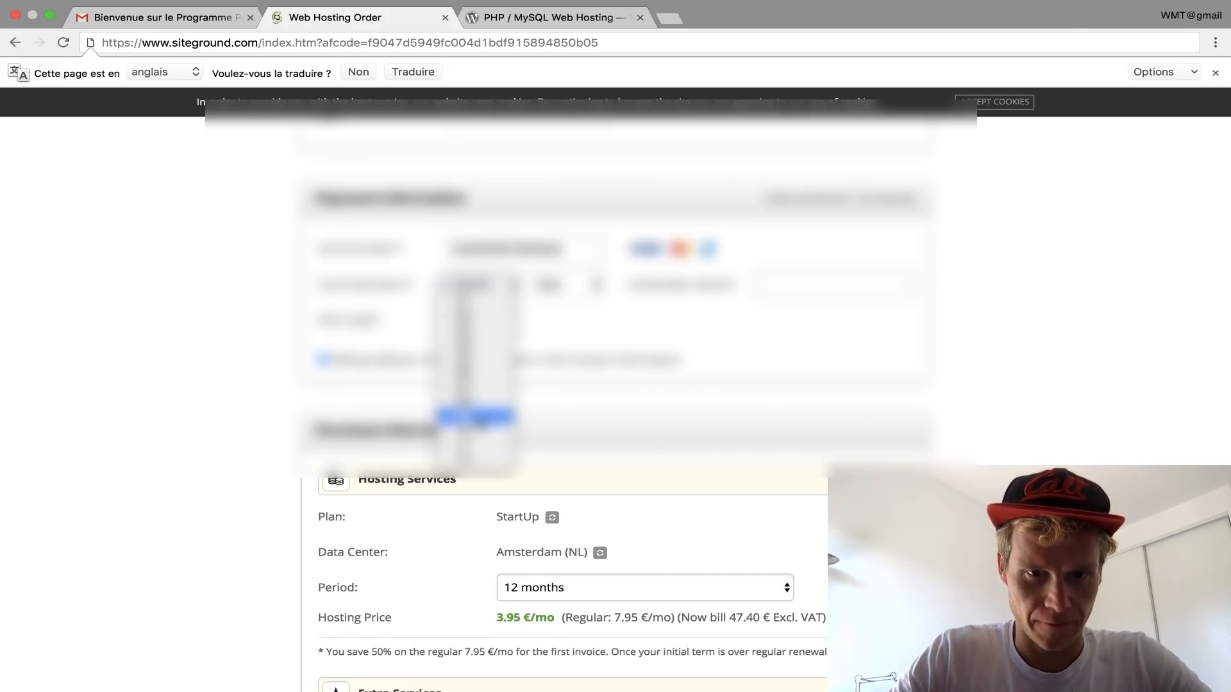
left_click(474, 417)
left_click(551, 285)
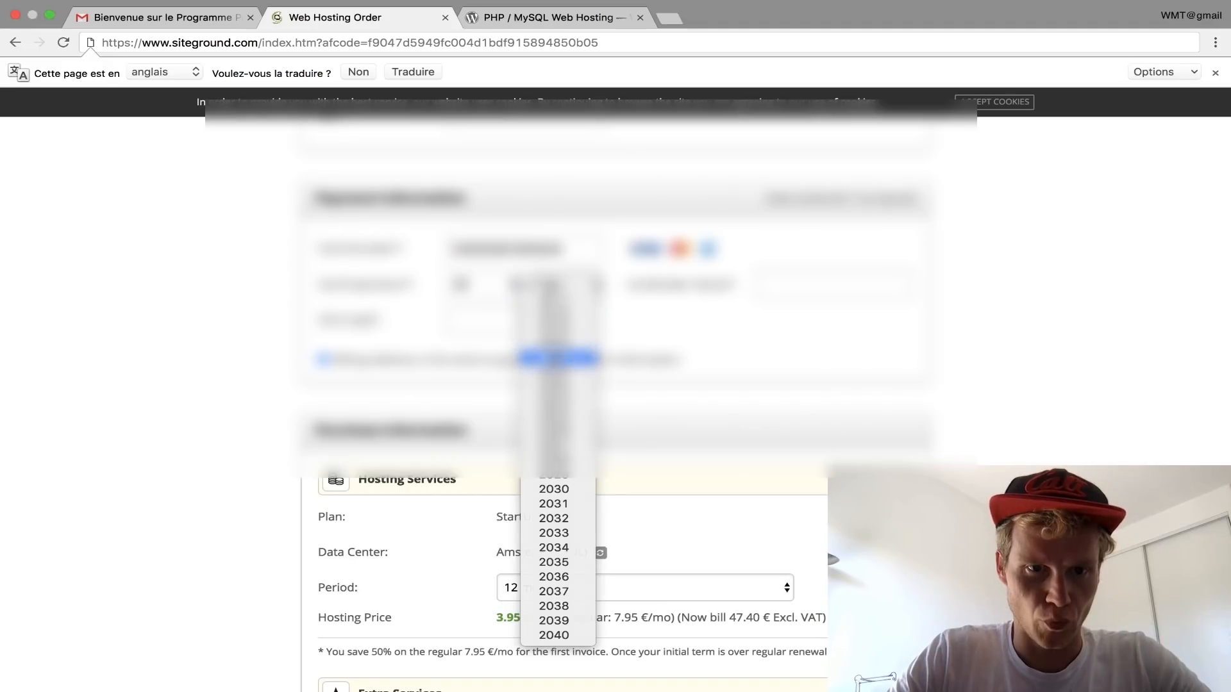
left_click(557, 357)
left_click(499, 324)
type("123")
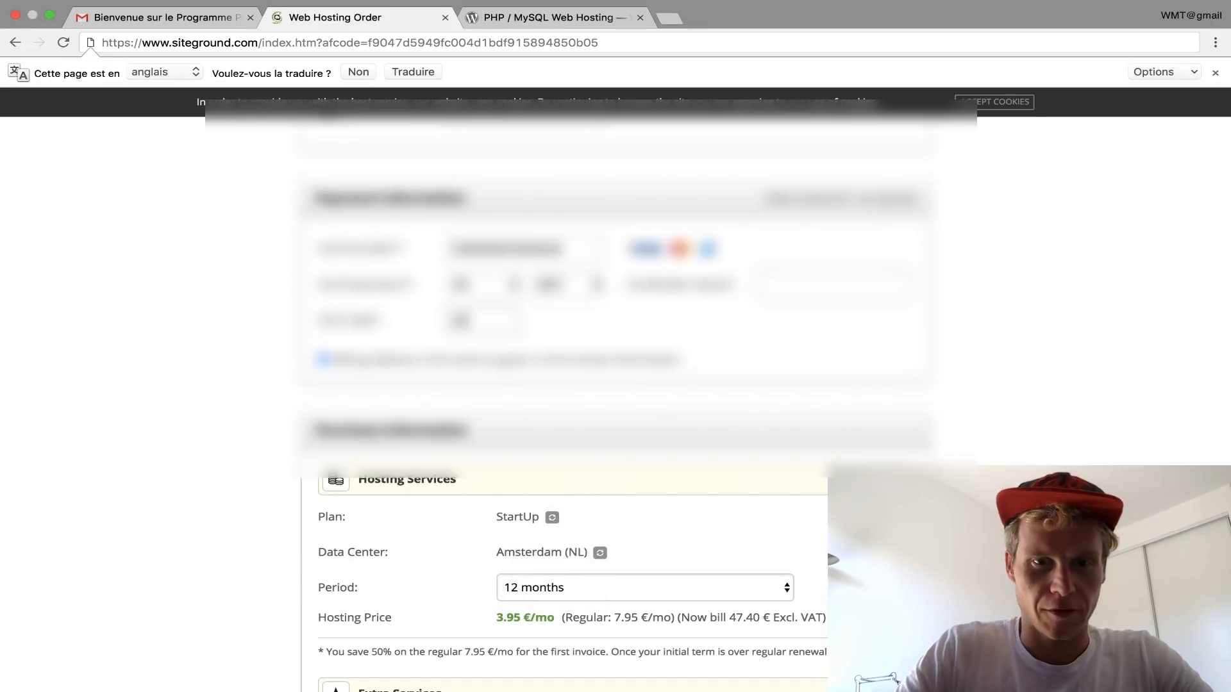
left_click(782, 292)
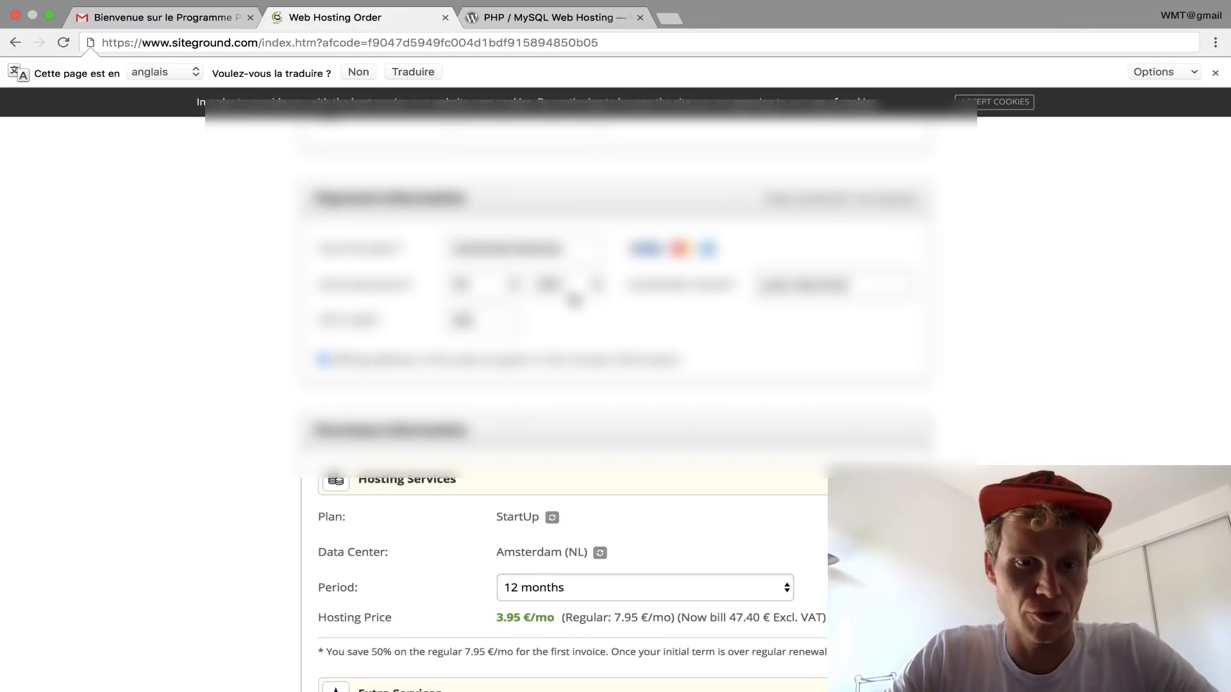
Step: Keep the 12-month hosting period and review the order summary and total
scroll(575, 299, "down", 5)
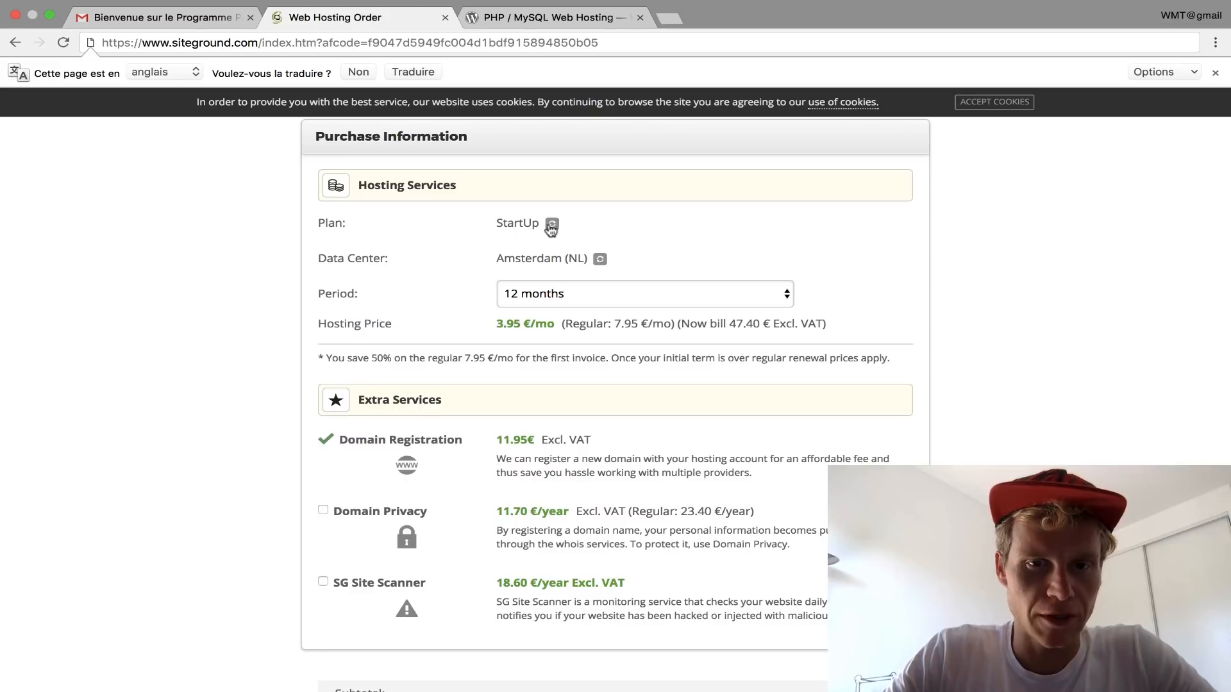
left_click(554, 293)
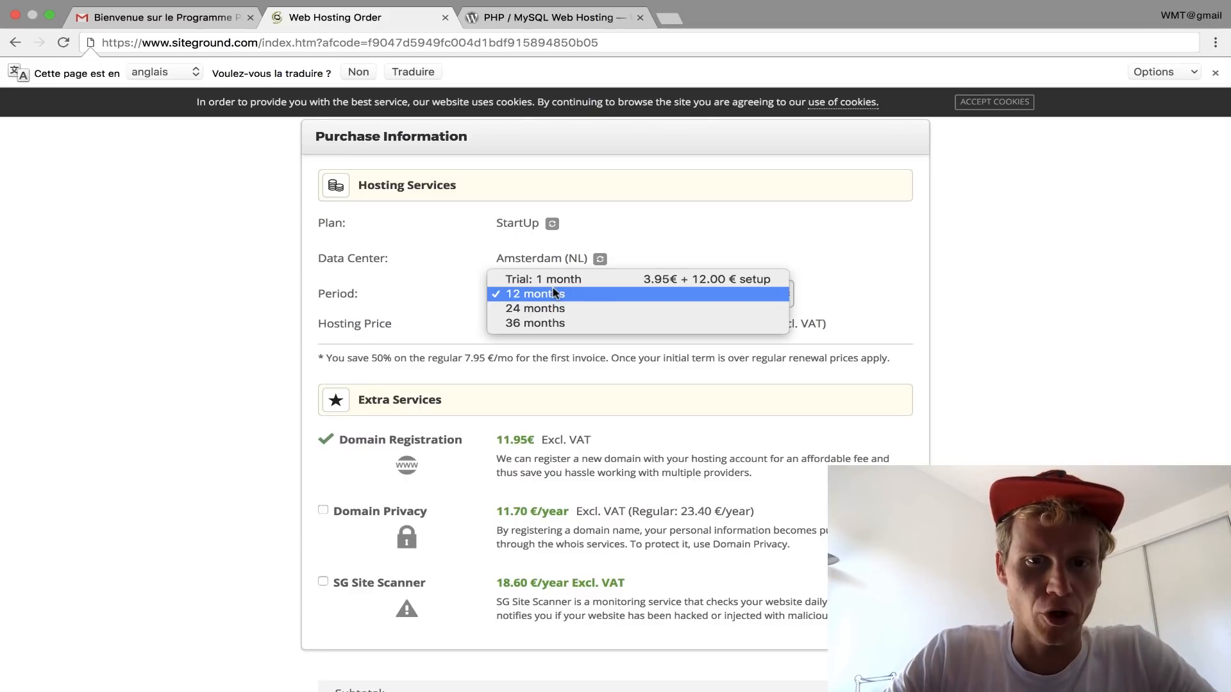
left_click(874, 283)
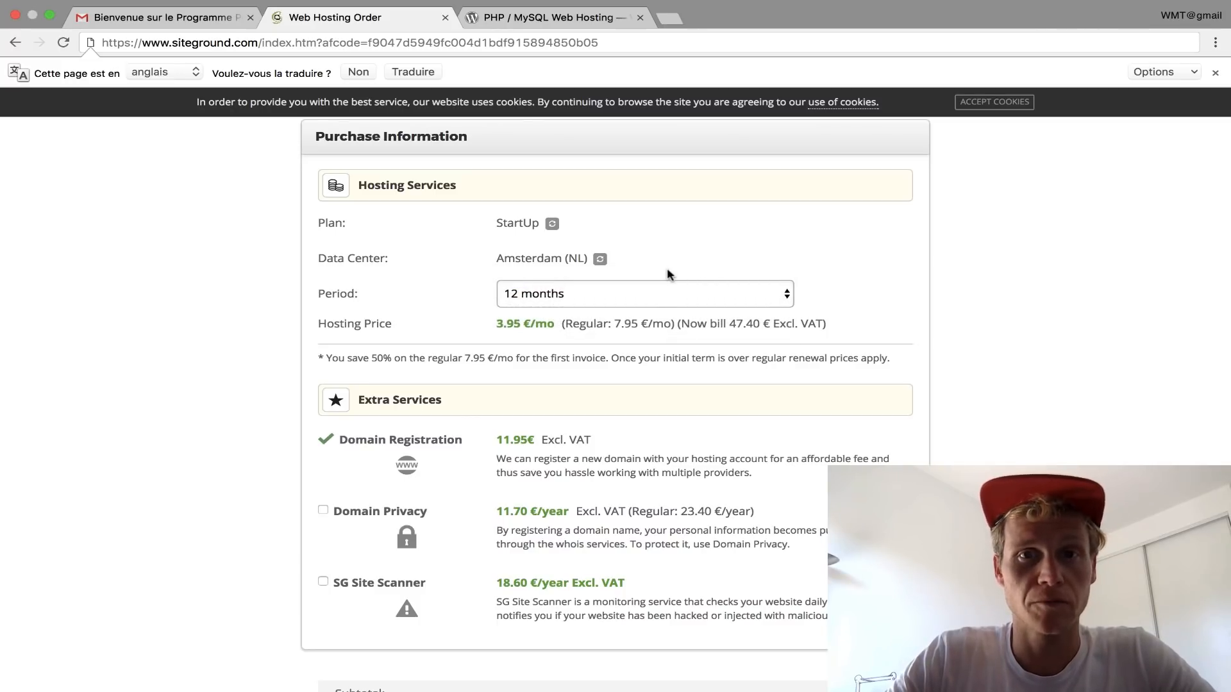
scroll(667, 270, "down", 2)
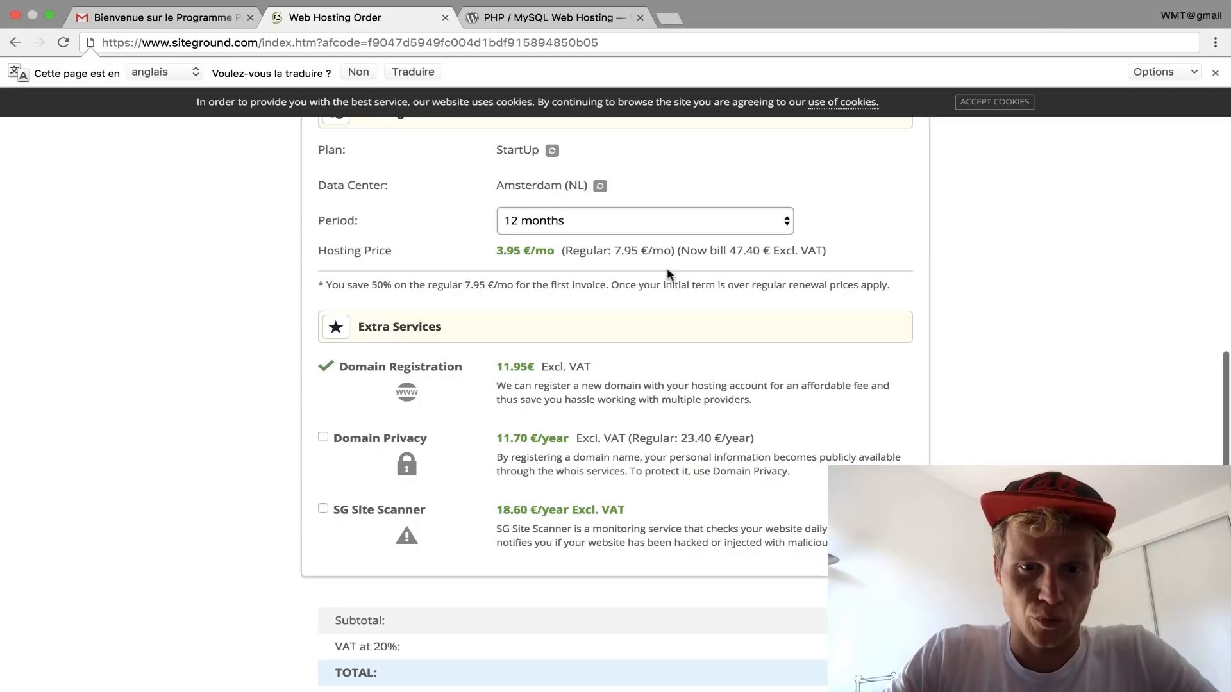
scroll(648, 286, "up", 1)
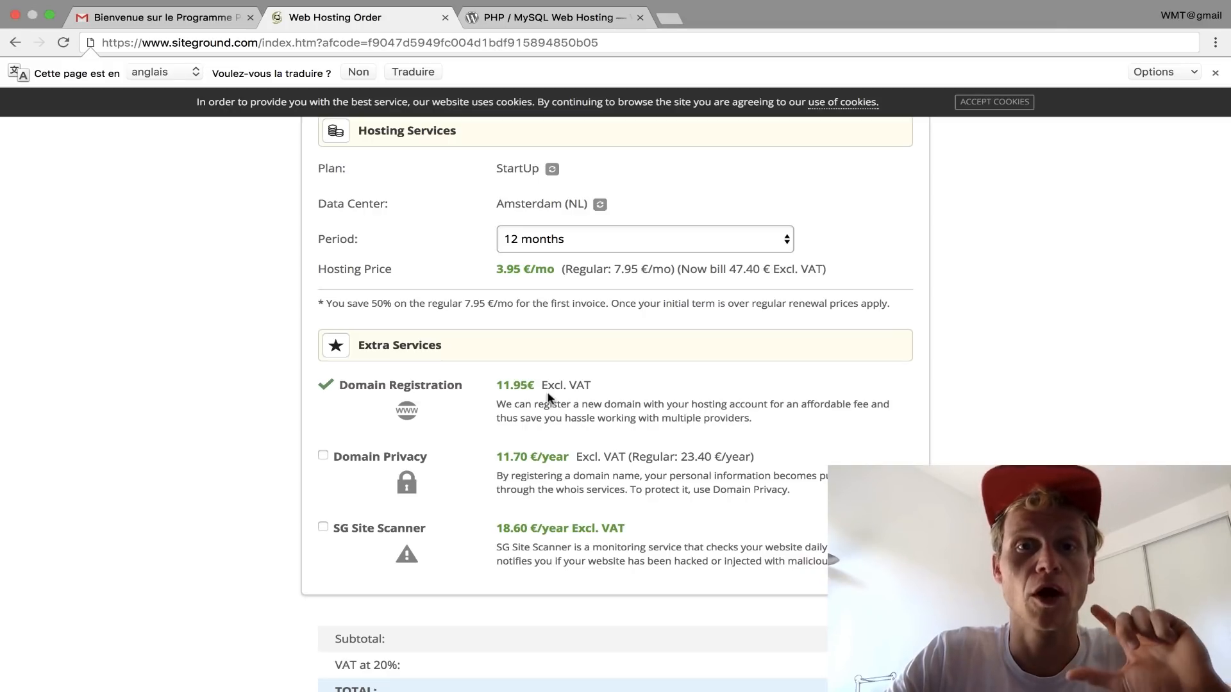
scroll(548, 397, "down", 3)
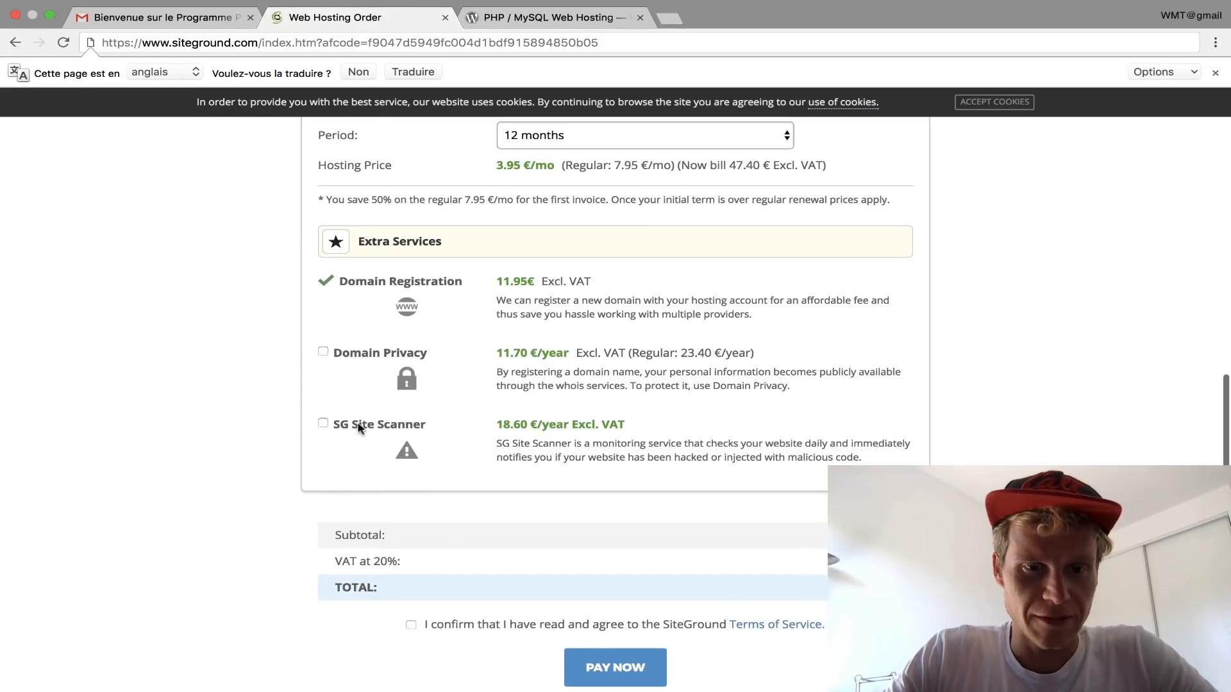
scroll(564, 421, "down", 4)
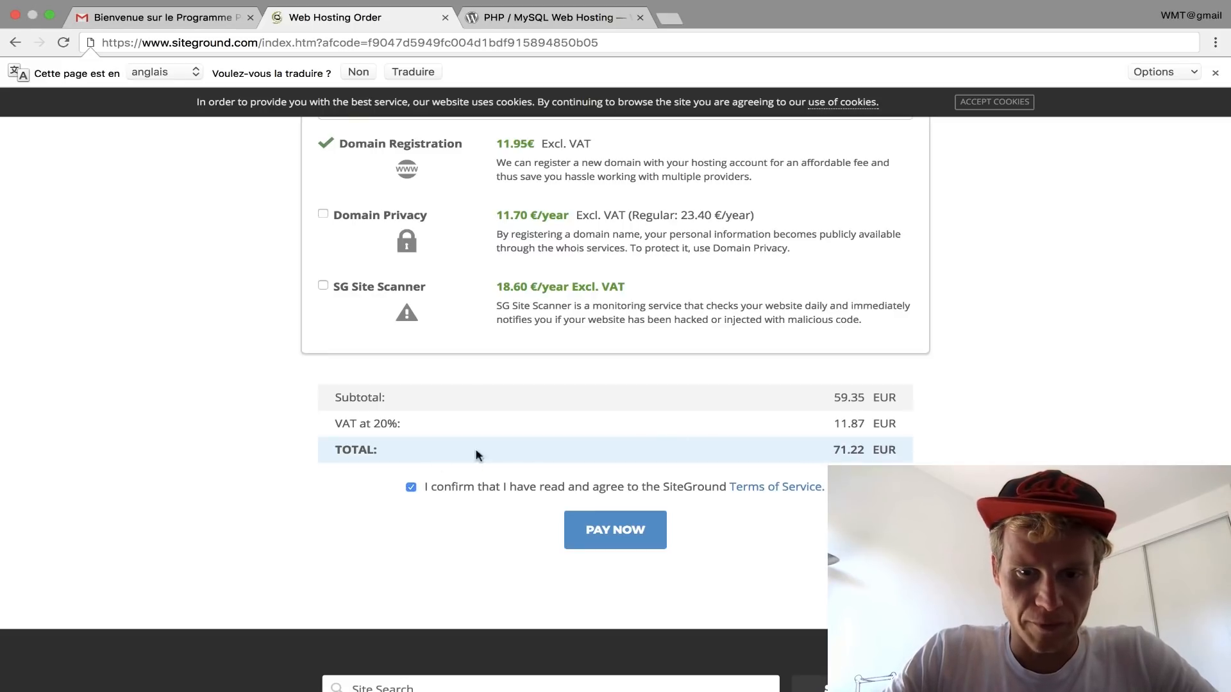
scroll(621, 487, "up", 1)
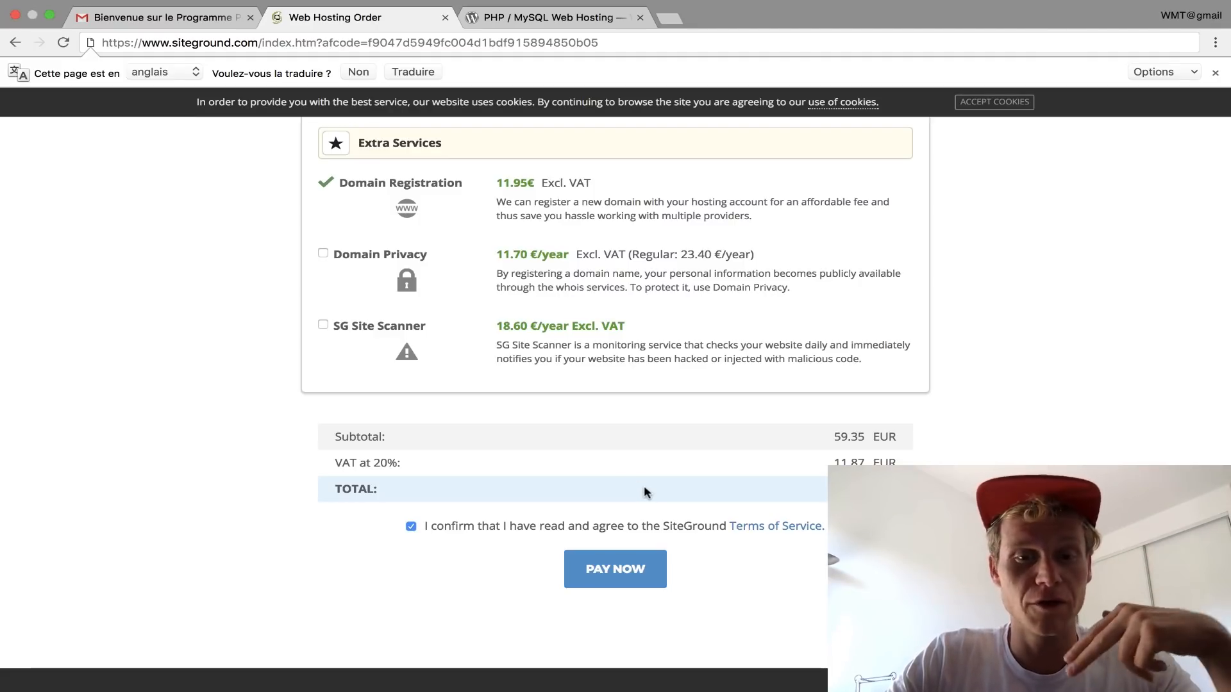
scroll(637, 531, "down", 1)
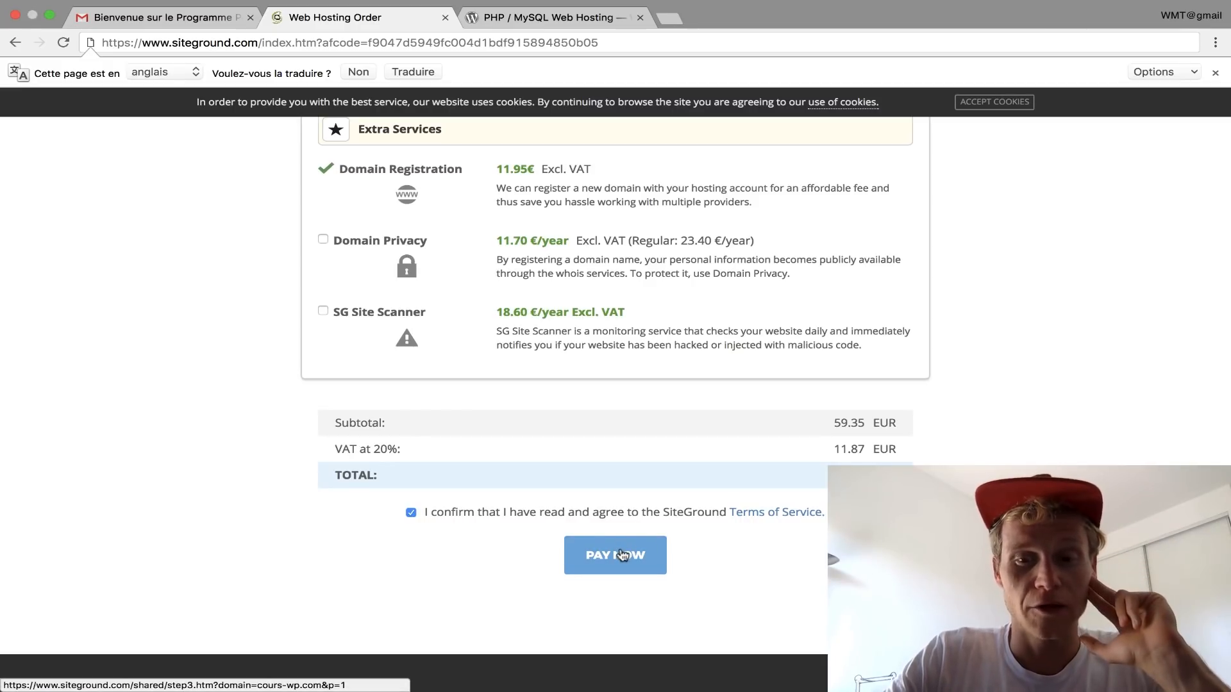
Step: Pay for the hosting order and proceed to the Customer Area setup wizard
left_click(621, 554)
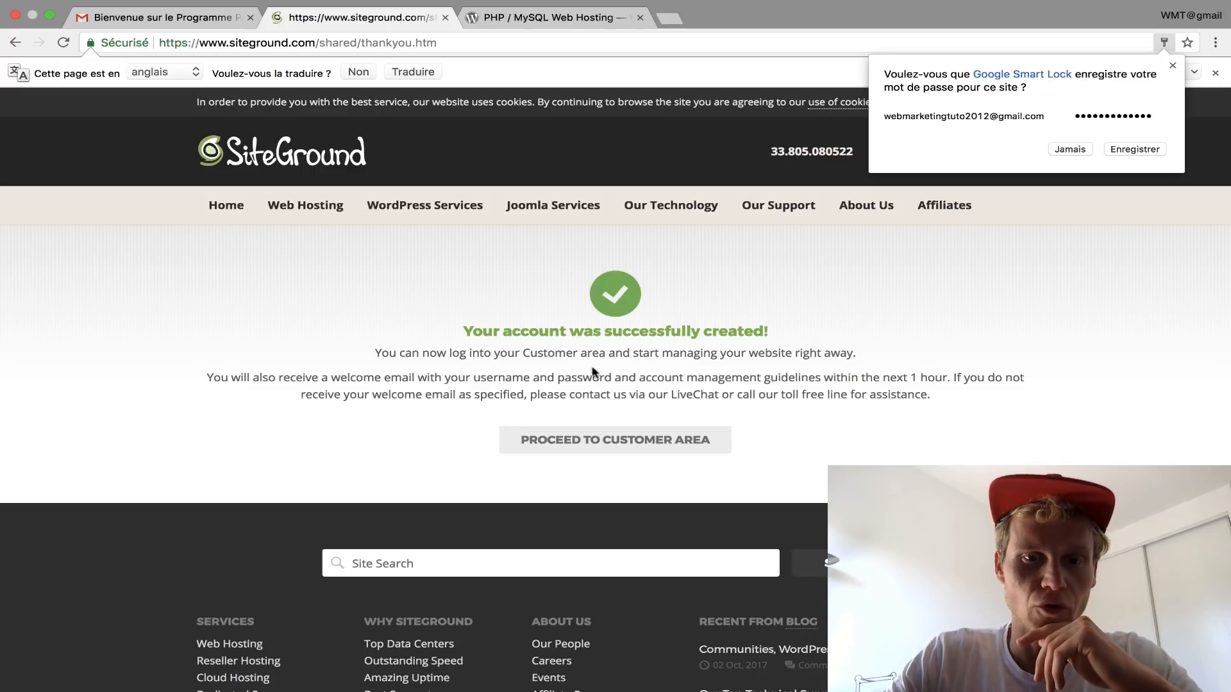
left_click(621, 442)
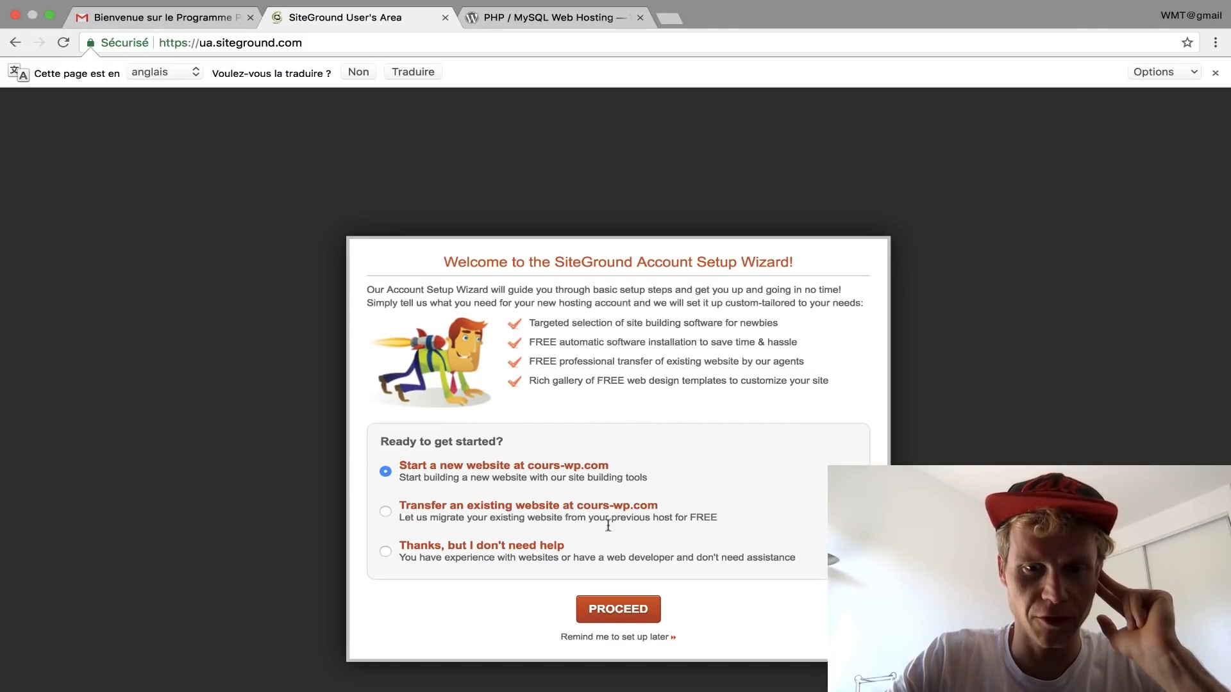
Step: Start a new website setup and choose Business/Online shop as the site type
left_click(627, 609)
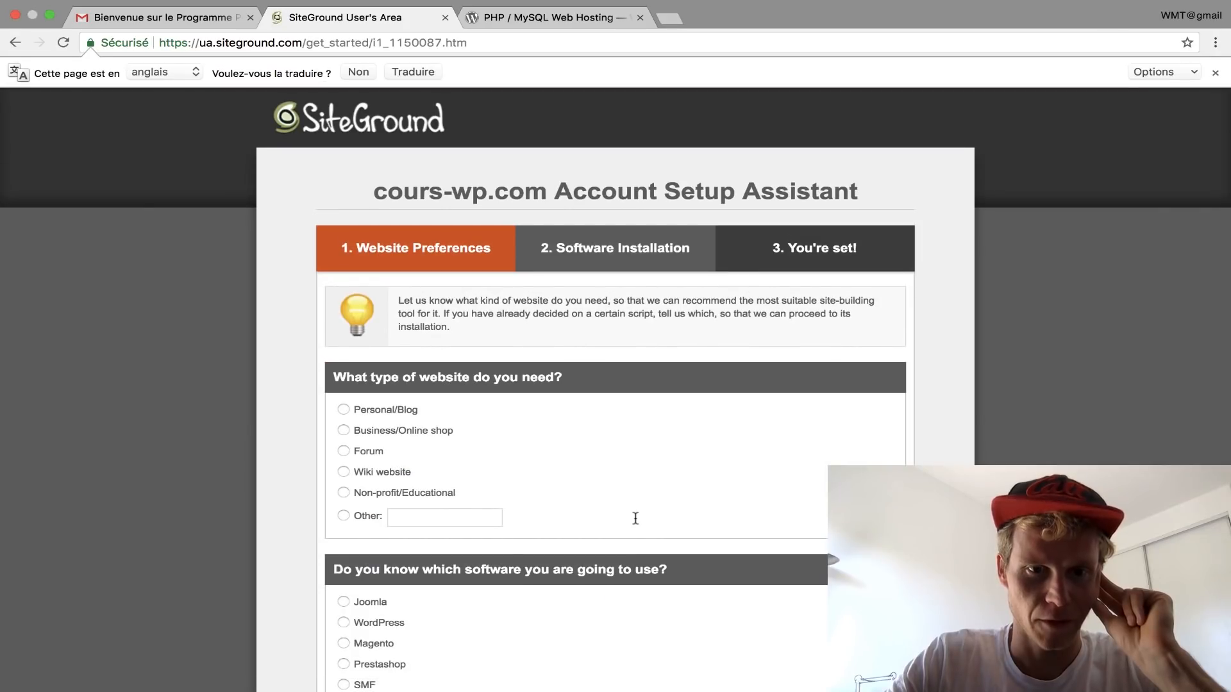
scroll(636, 518, "down", 2)
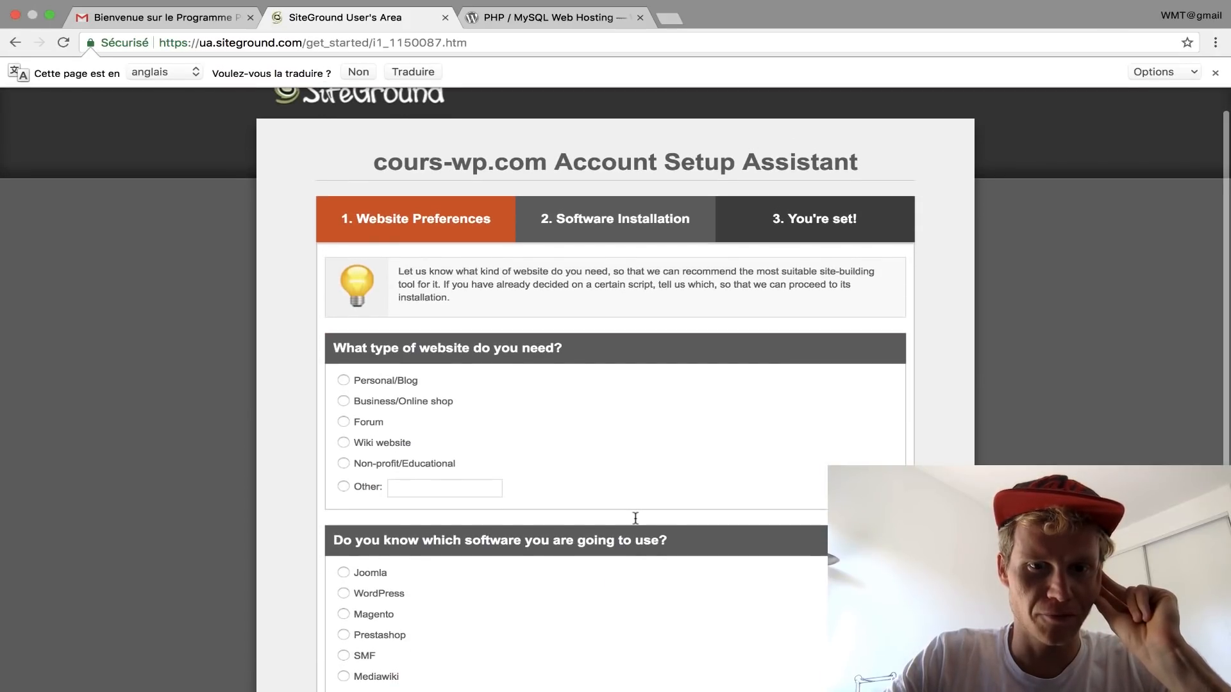
scroll(635, 518, "down", 4)
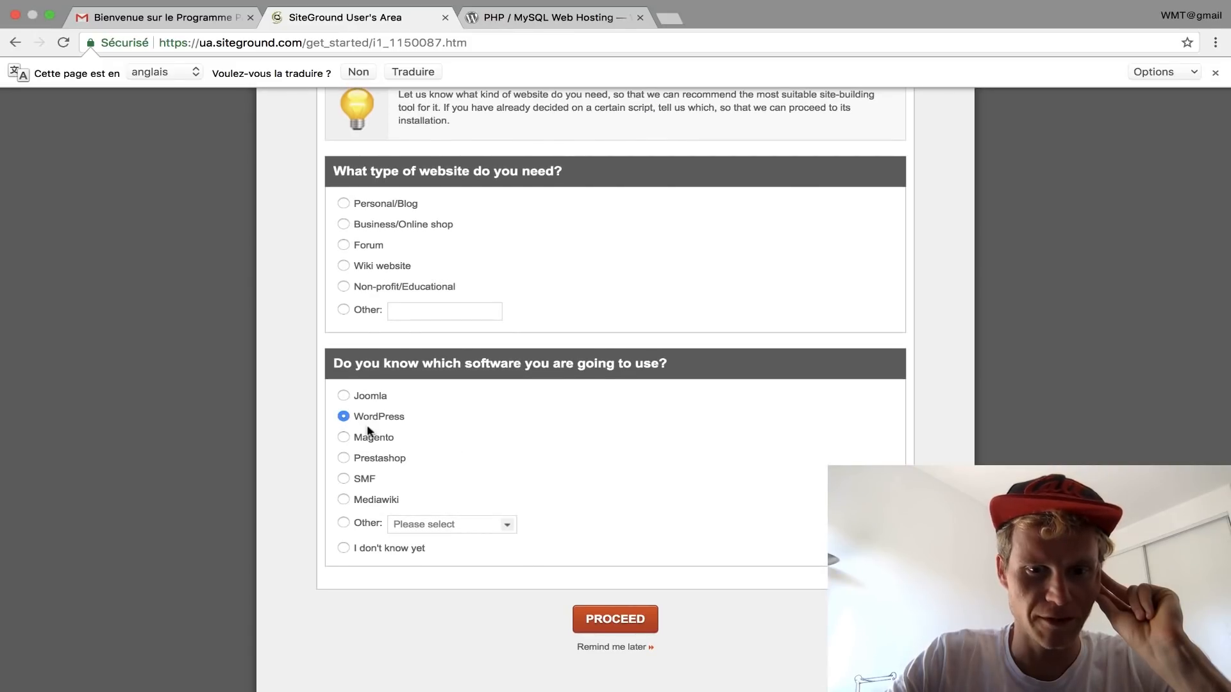
left_click(630, 623)
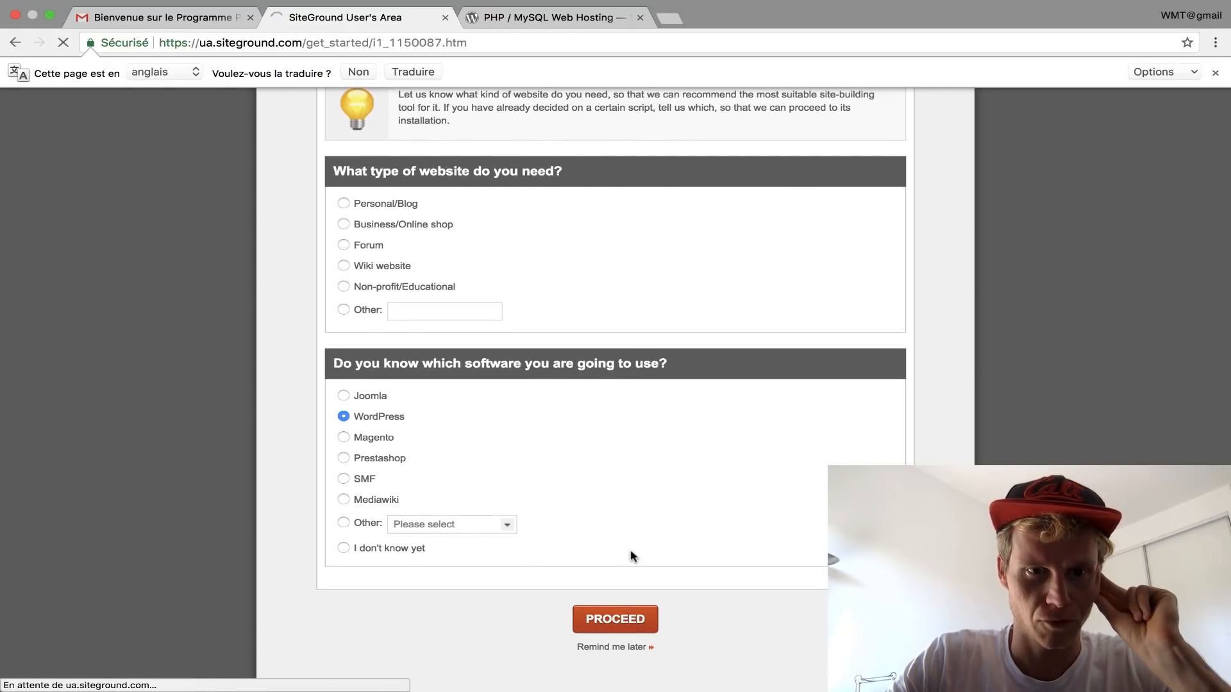
scroll(633, 556, "down", 4)
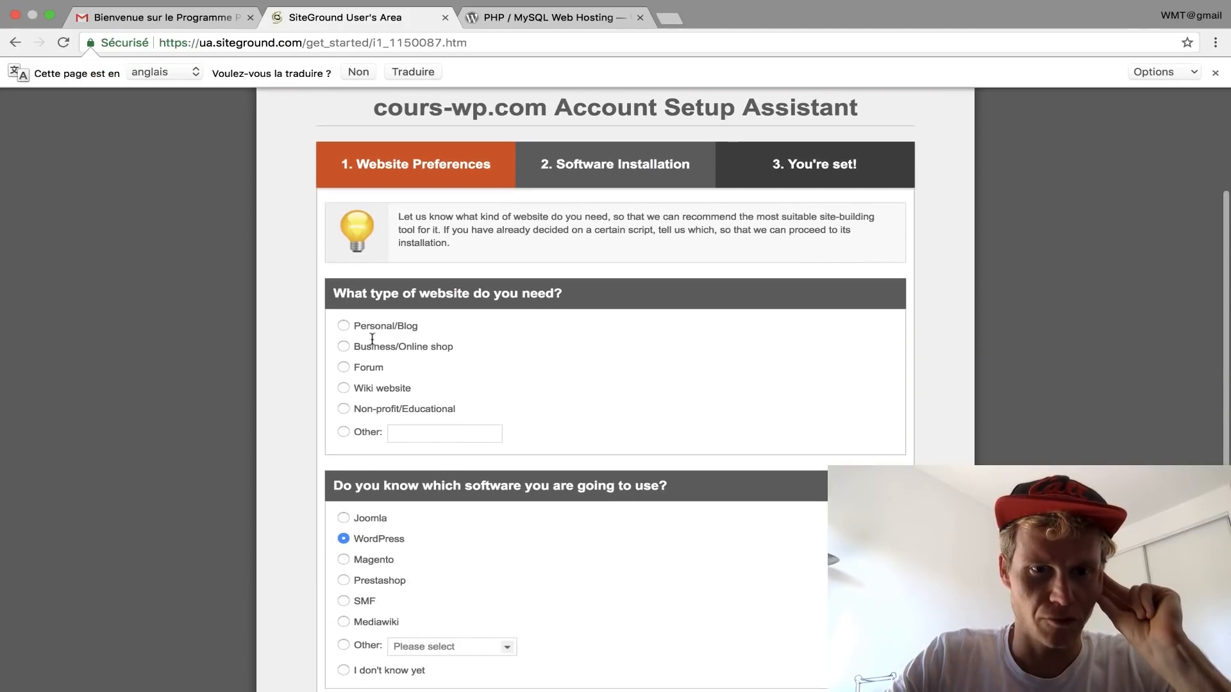
left_click(347, 347)
scroll(545, 391, "down", 3)
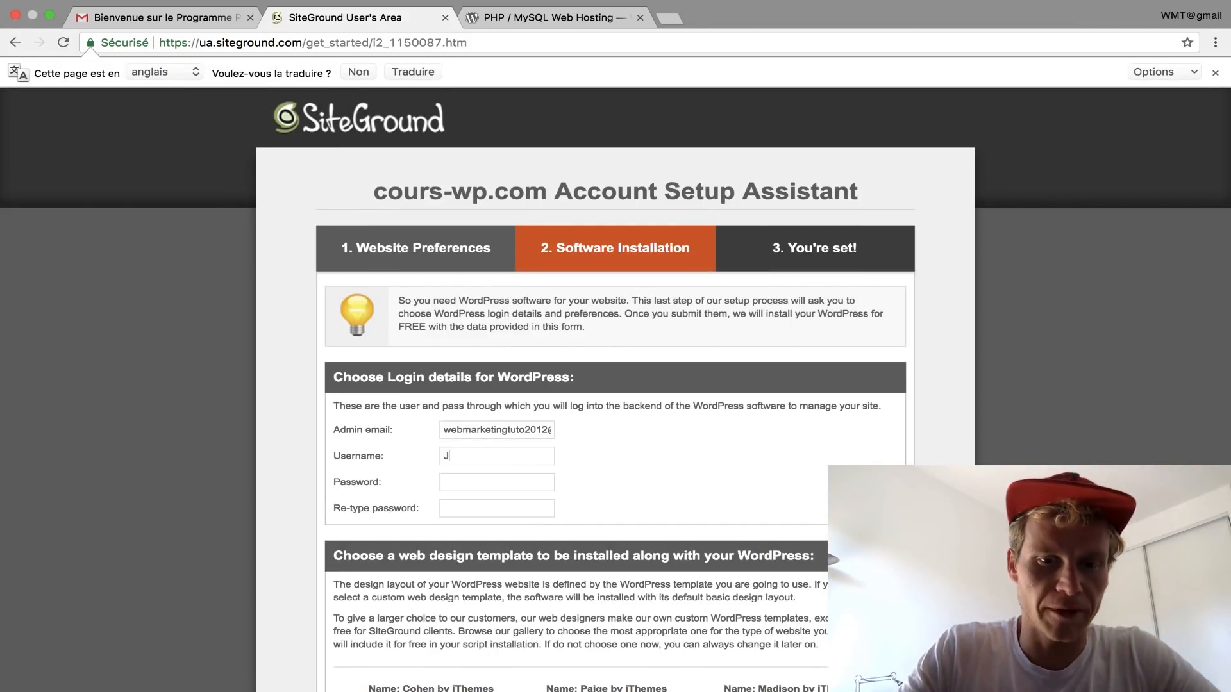
Step: Enter the WordPress admin credentials and submit the setup form
type("••••••••••••••••••••••")
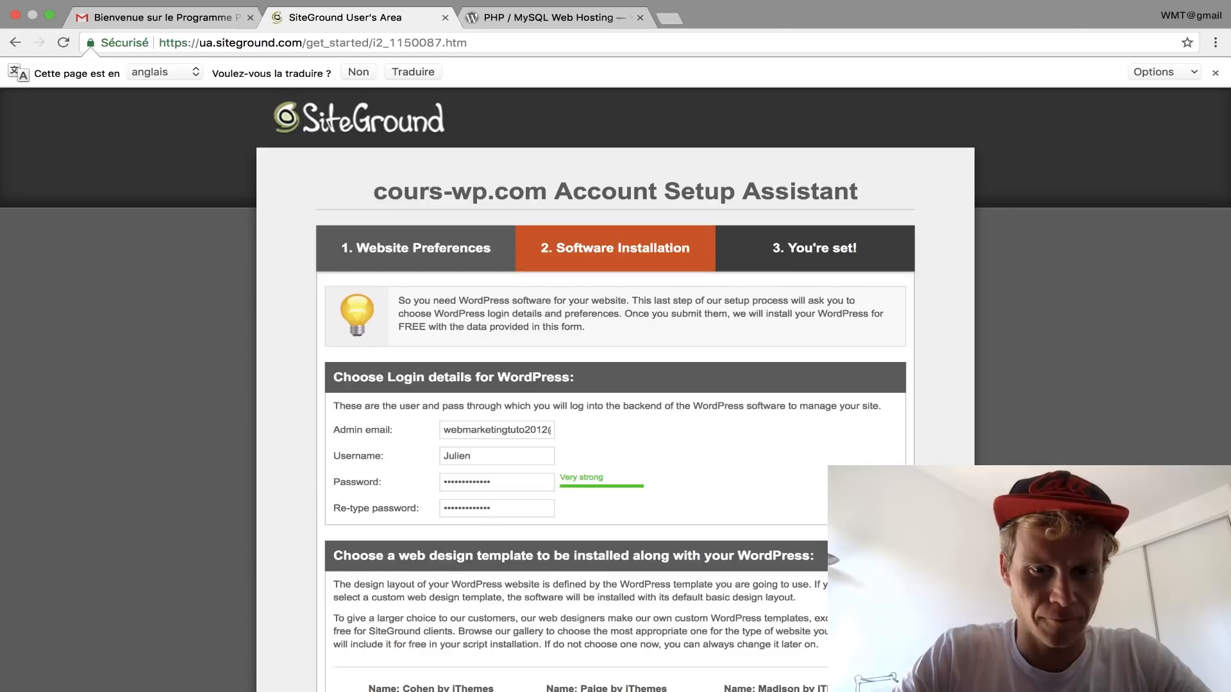
scroll(294, 453, "down", 5)
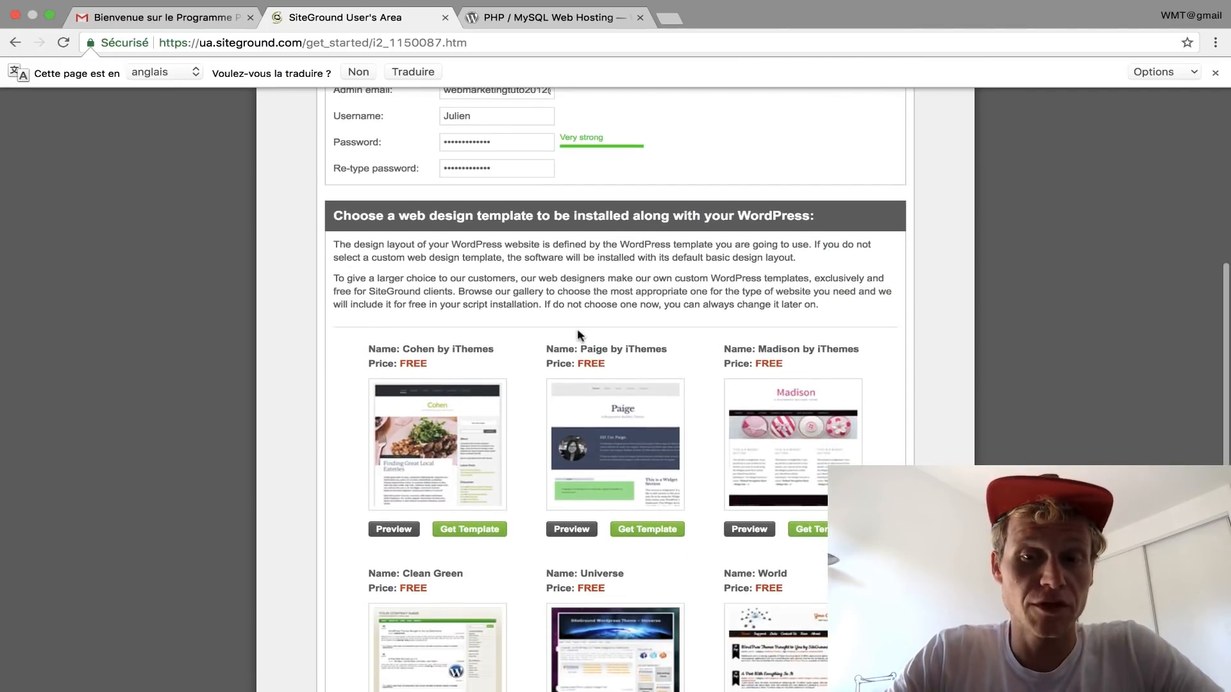
scroll(577, 333, "down", 4)
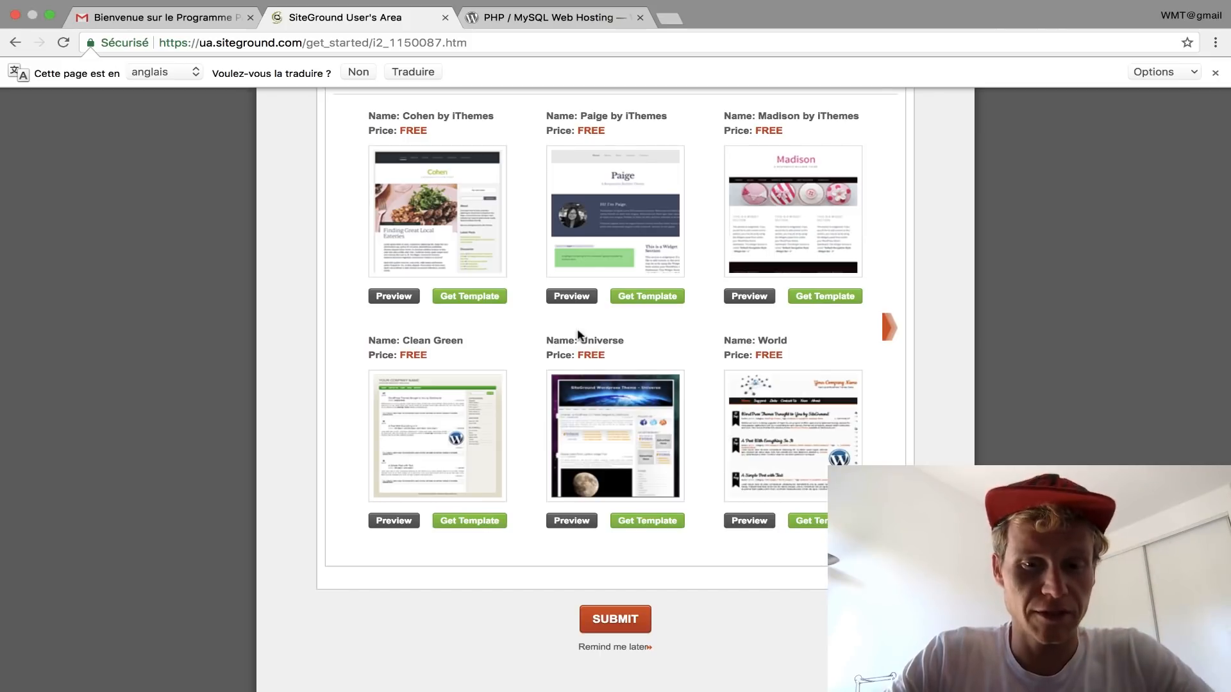
scroll(706, 390, "down", 1)
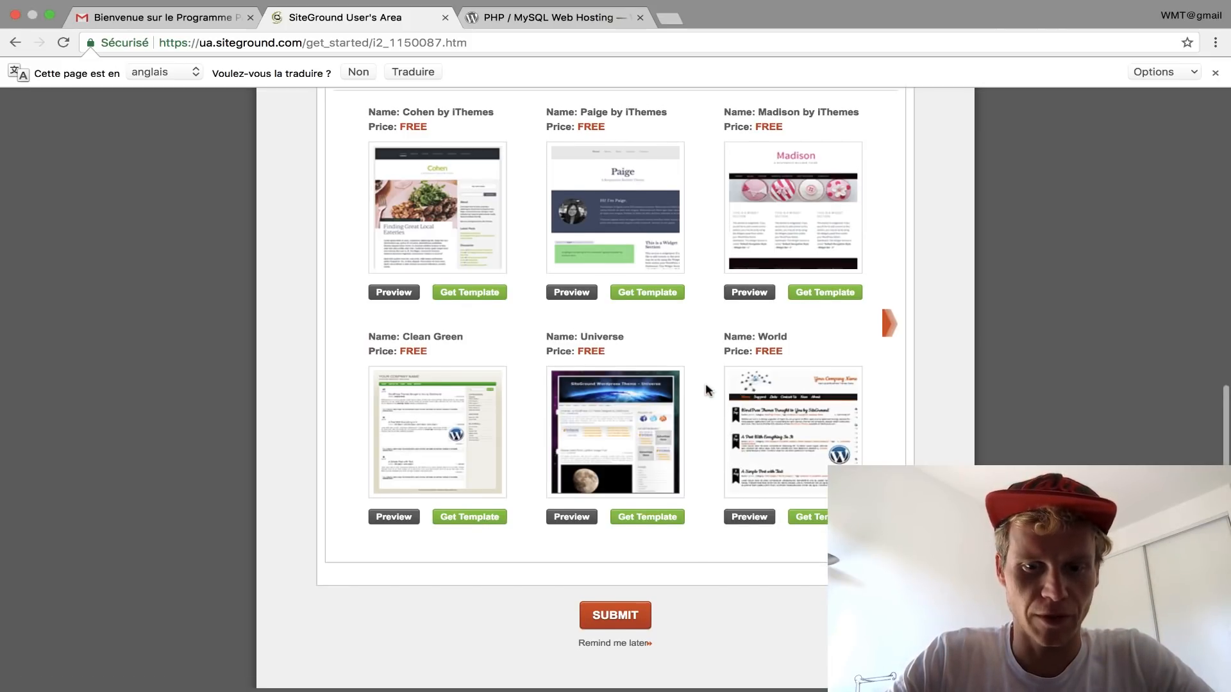
left_click(639, 607)
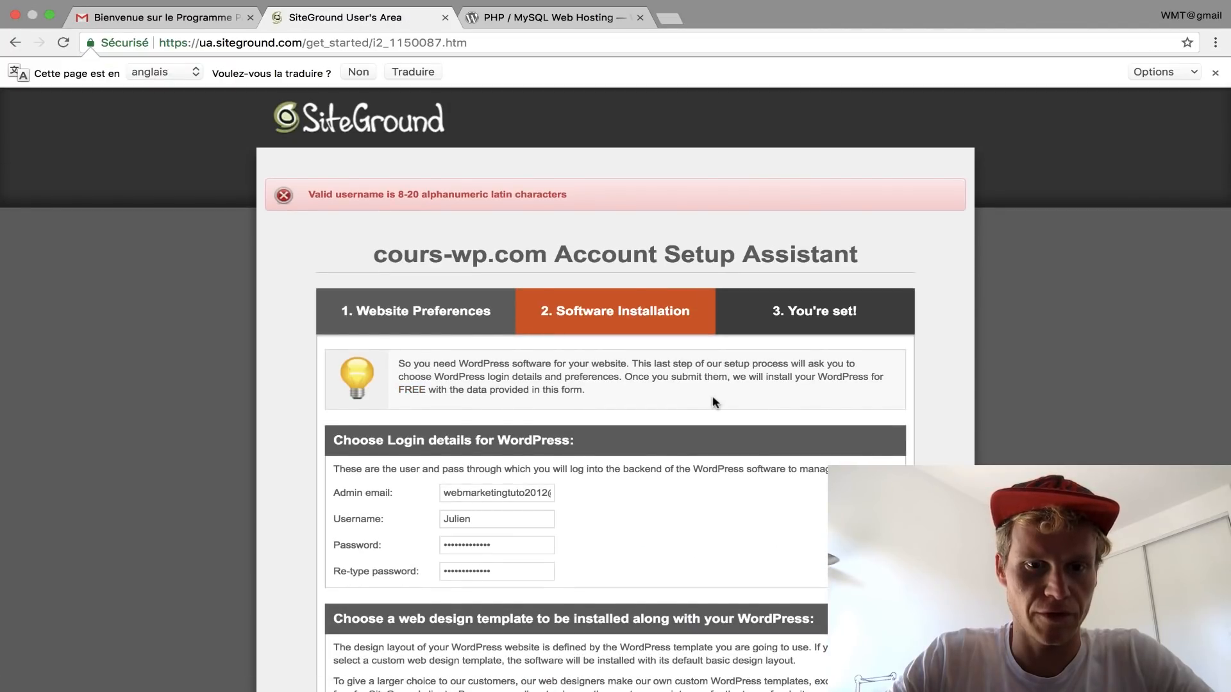
Step: Append 20 to the admin username and resubmit the form
scroll(715, 402, "down", 1)
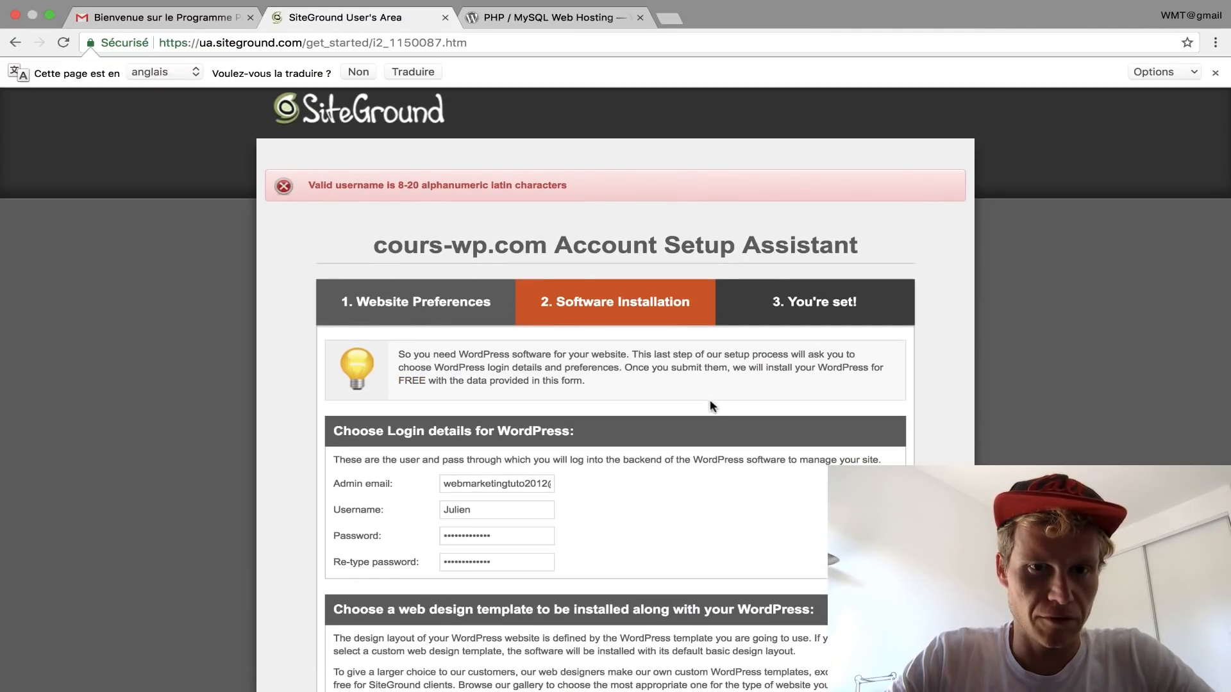
left_click(494, 511)
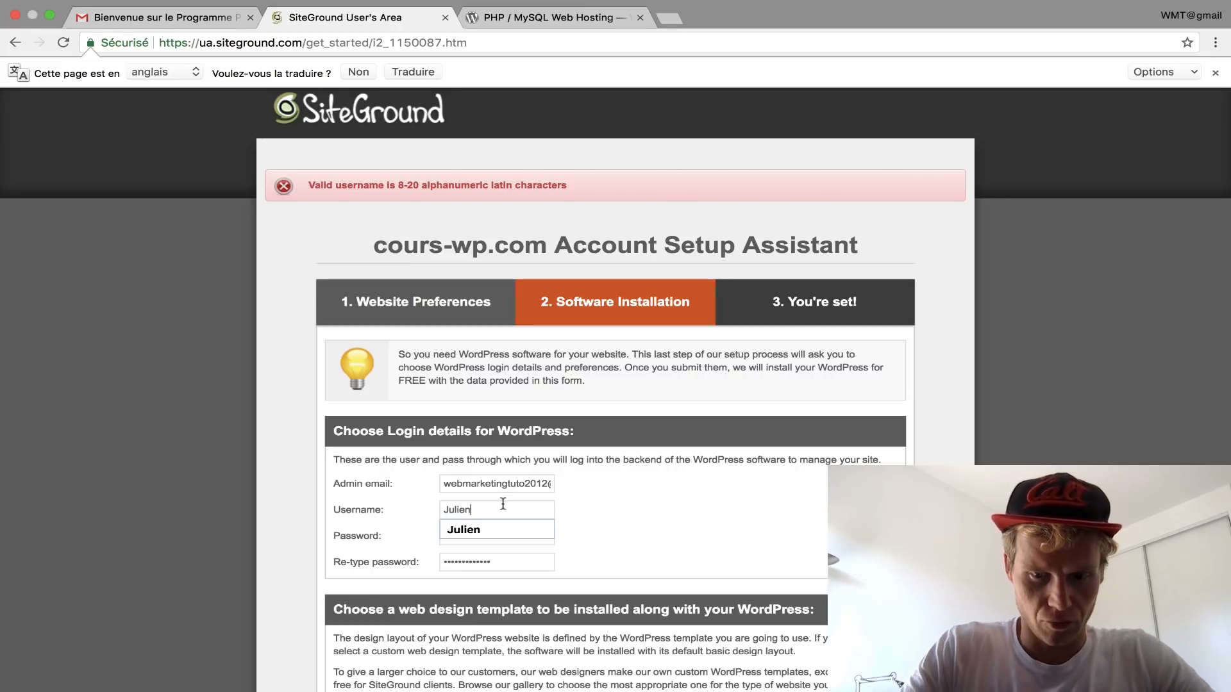
type("20")
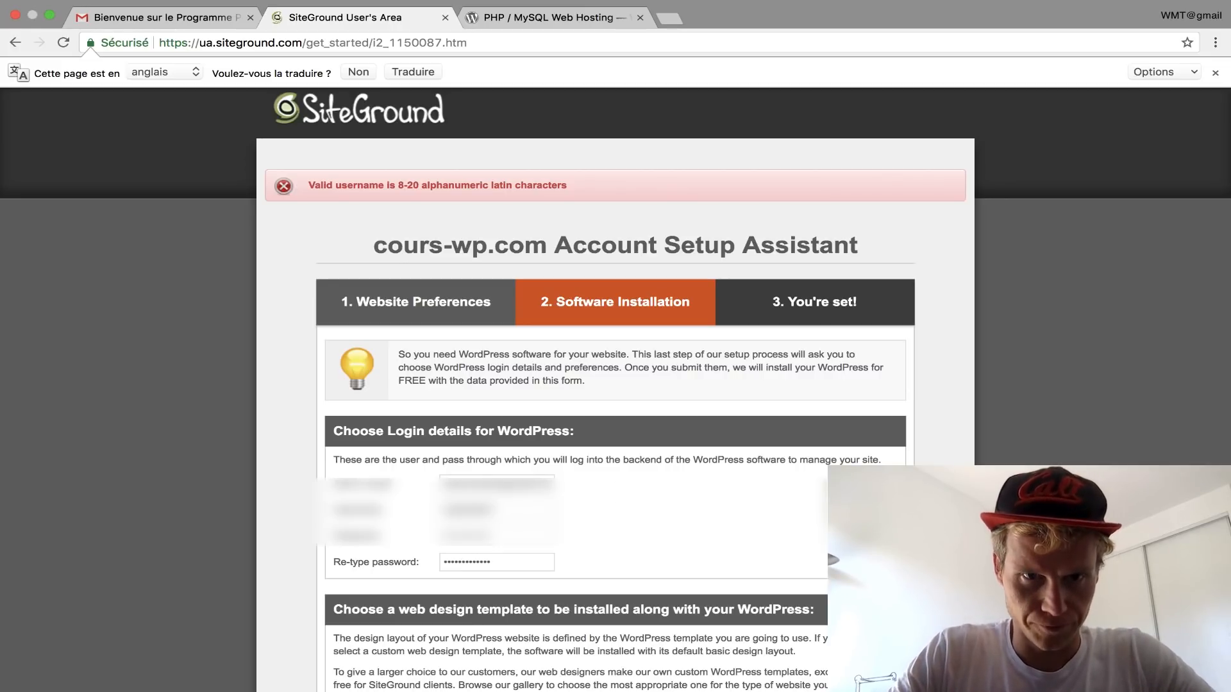
scroll(671, 512, "down", 1)
scroll(671, 512, "down", 10)
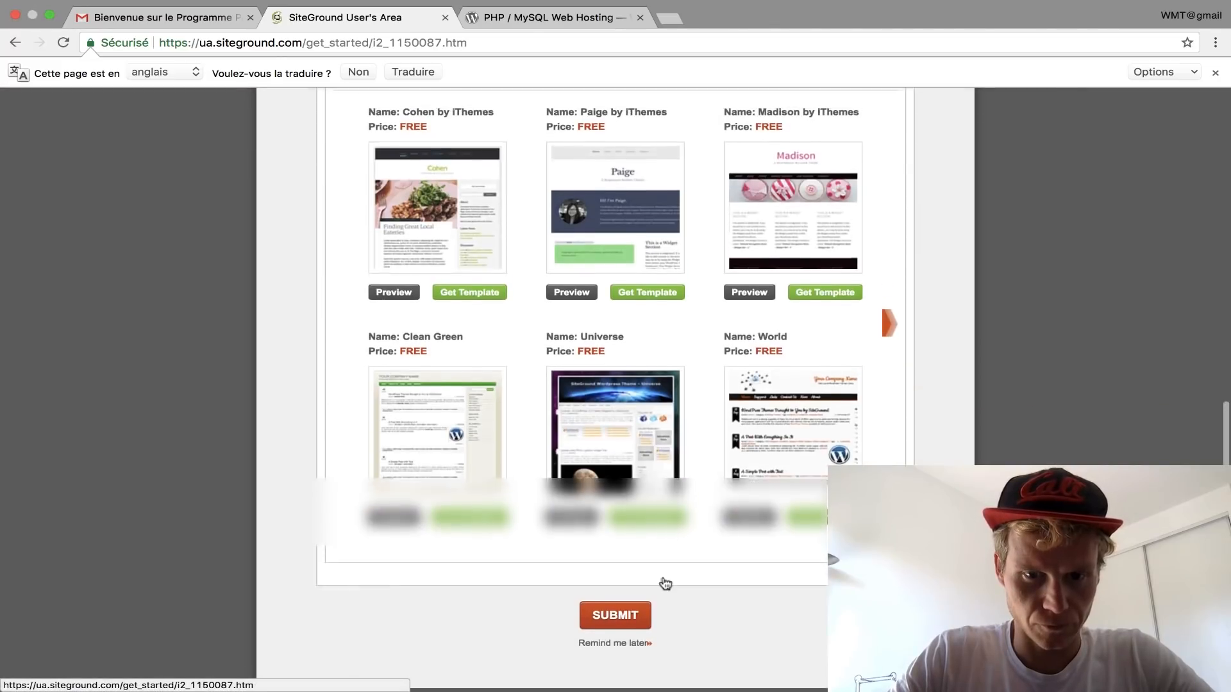
left_click(631, 617)
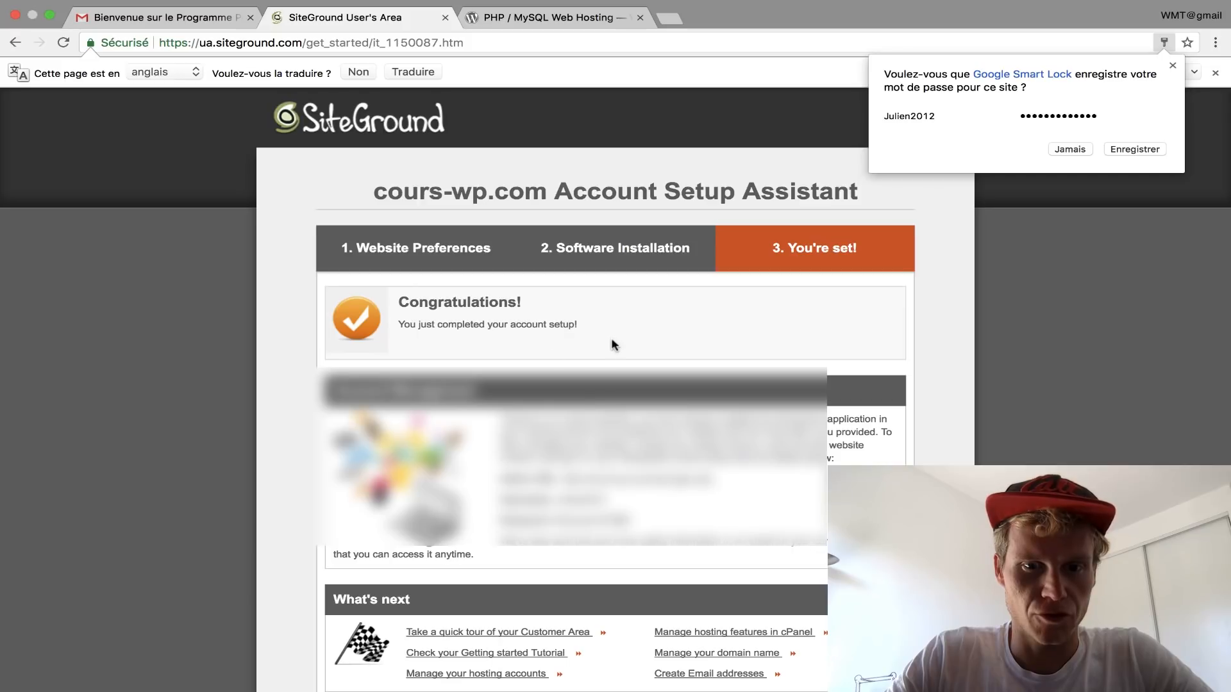
Step: Copy the admin URL cours-wp.com/wp-login.php and paste it into a new tab
scroll(611, 345, "down", 5)
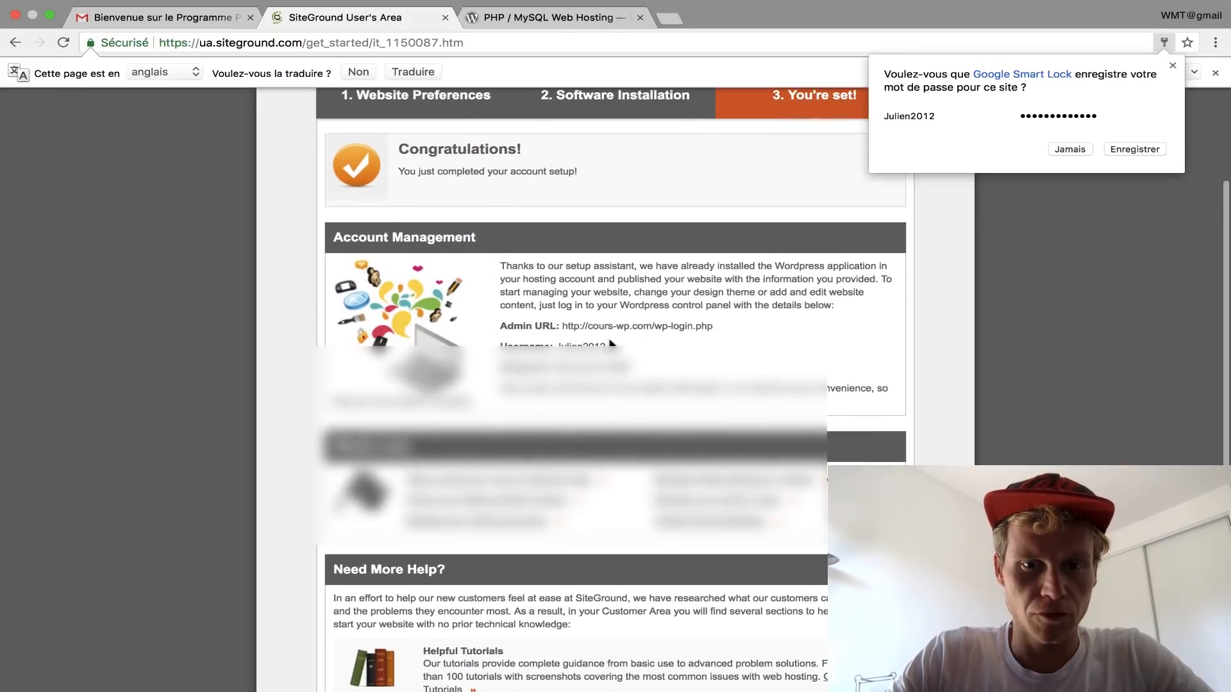
left_click_drag(713, 327, 563, 328)
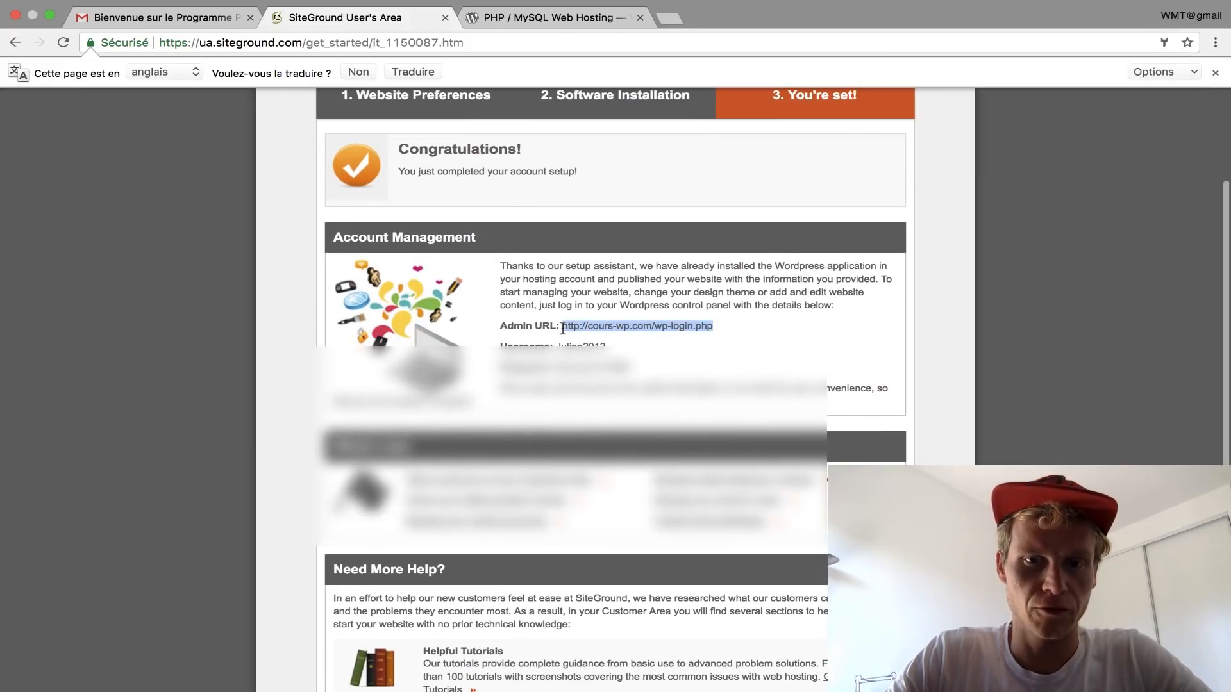
key("ctrl+c")
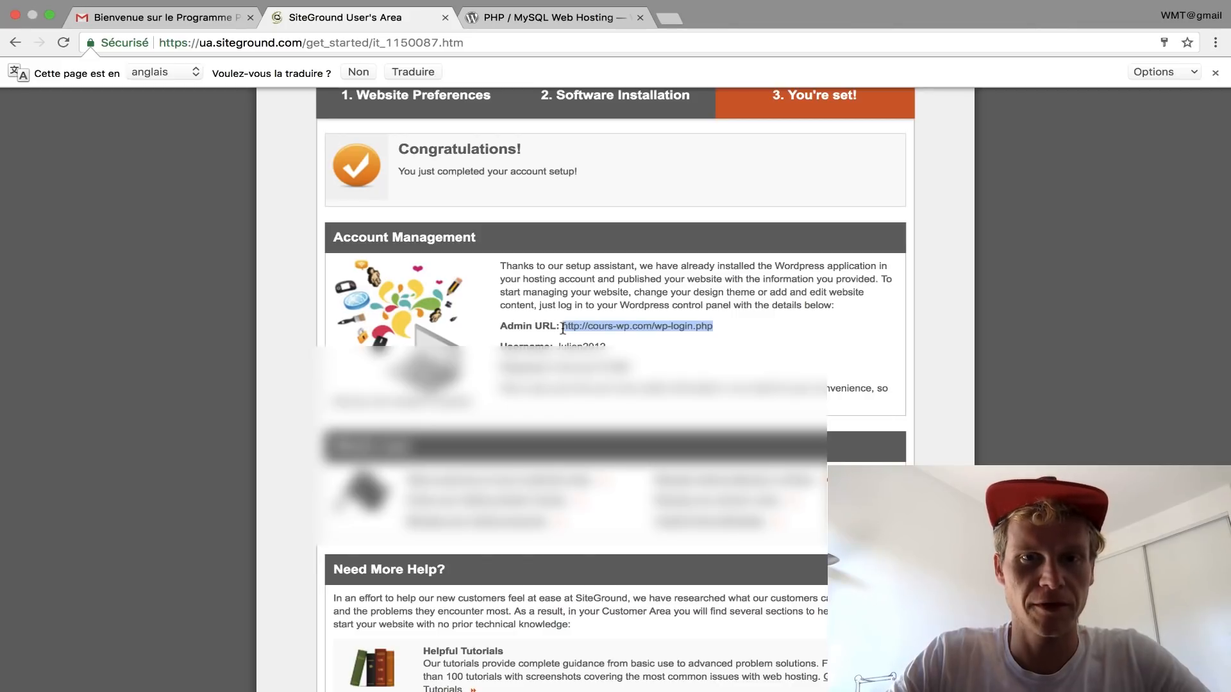
key("ctrl+t")
key("ctrl+v")
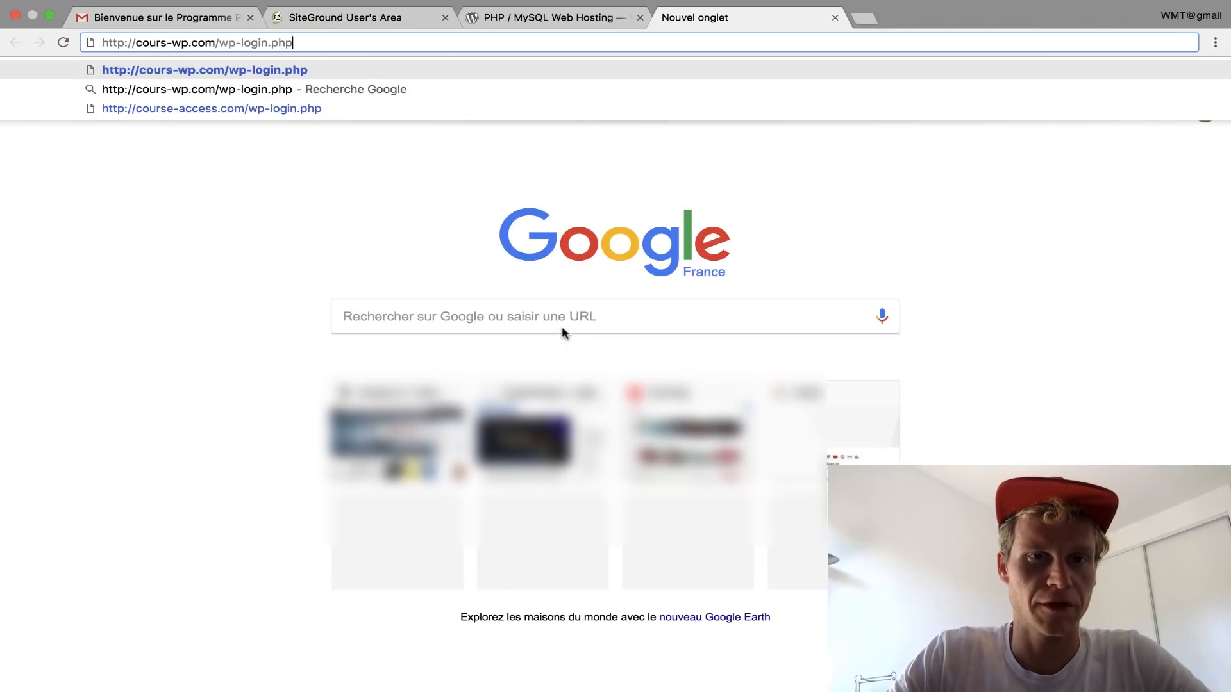
Step: Copy the admin URL from SiteGround again and ready another blank tab for pasting it
left_click(383, 20)
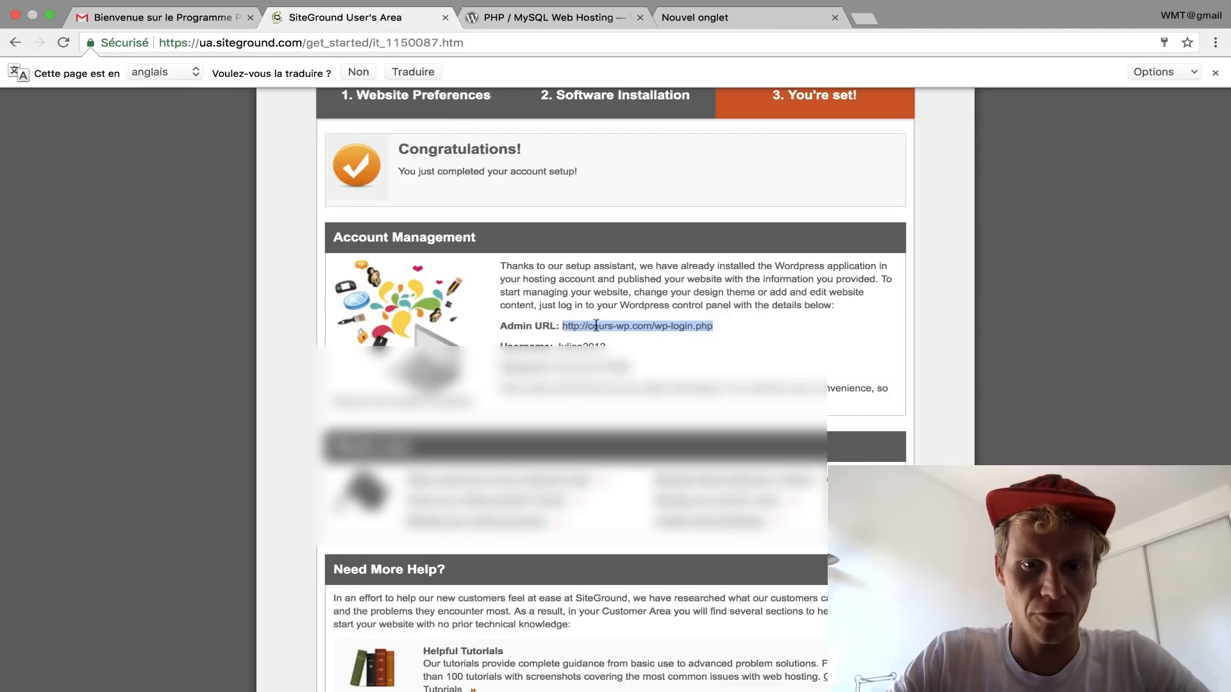
right_click(597, 326)
left_click(620, 357)
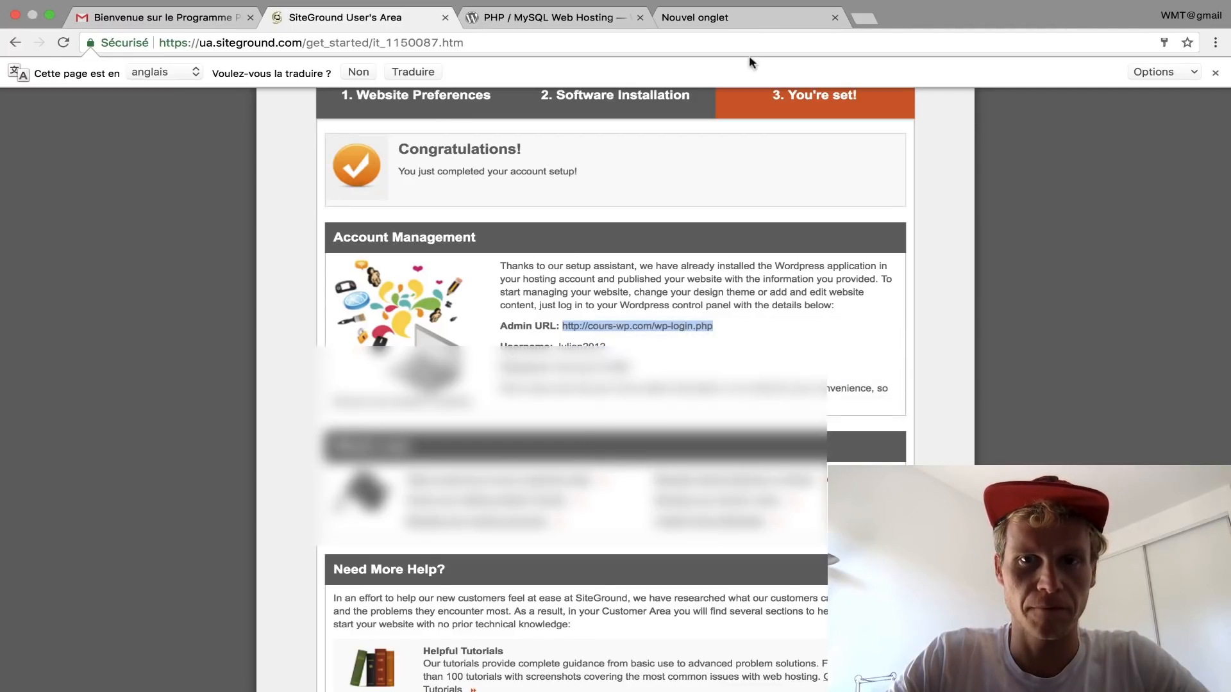
left_click(794, 20)
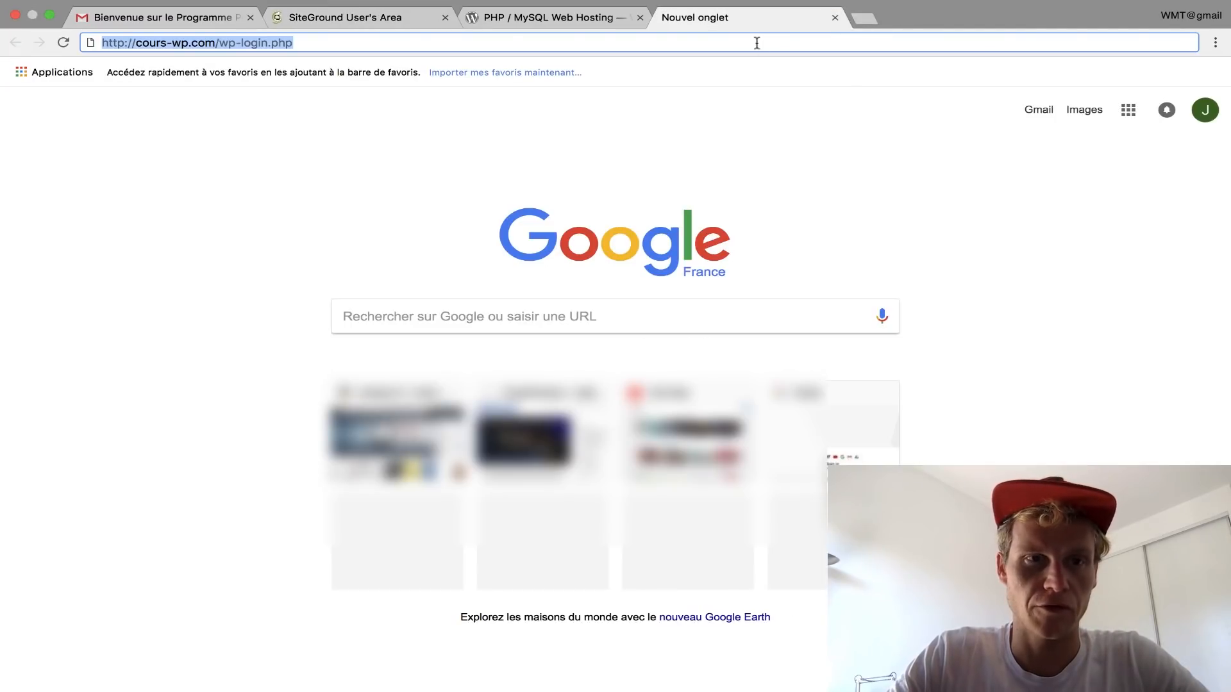
left_click(865, 21)
right_click(570, 42)
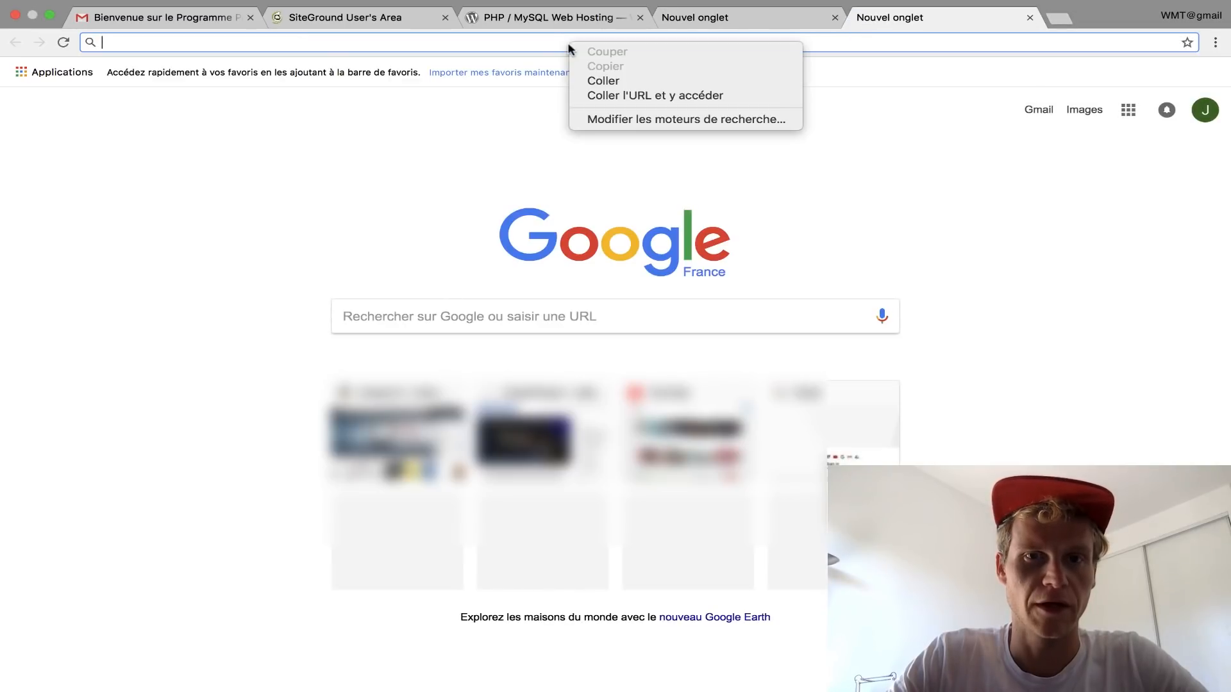
Step: Load cours-wp.com/wp-login.php and log in with the SiteGround admin username and password
left_click(590, 80)
key("Return")
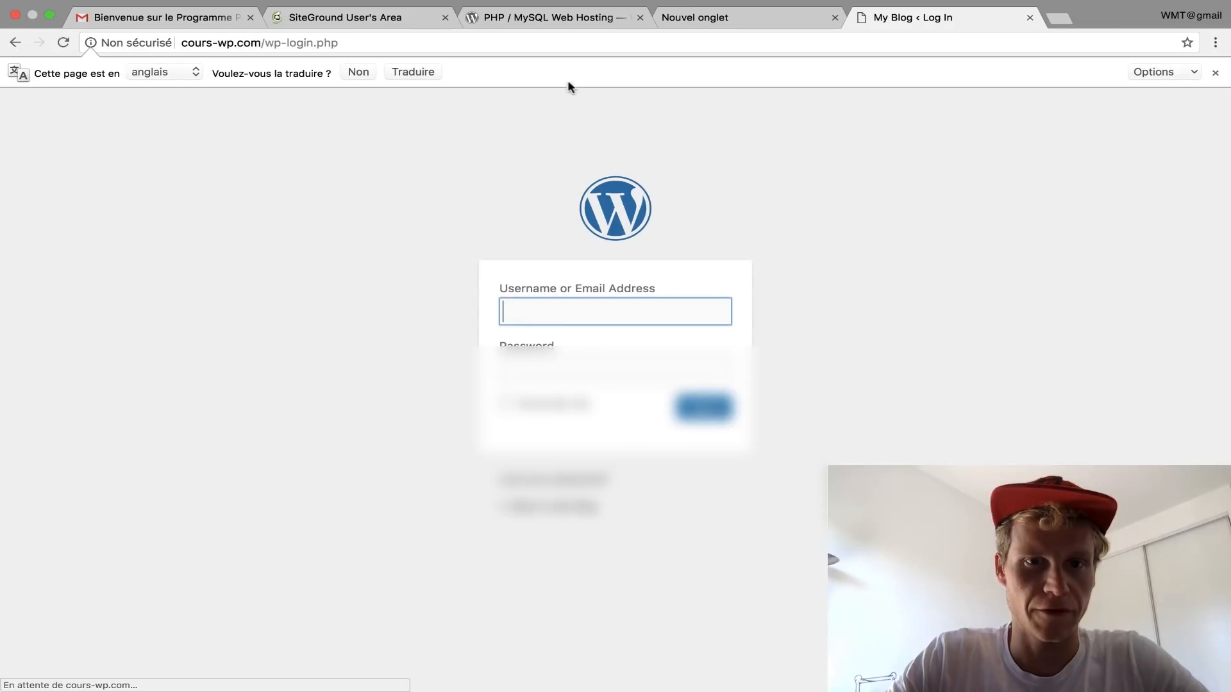
left_click(357, 19)
double_click(574, 345)
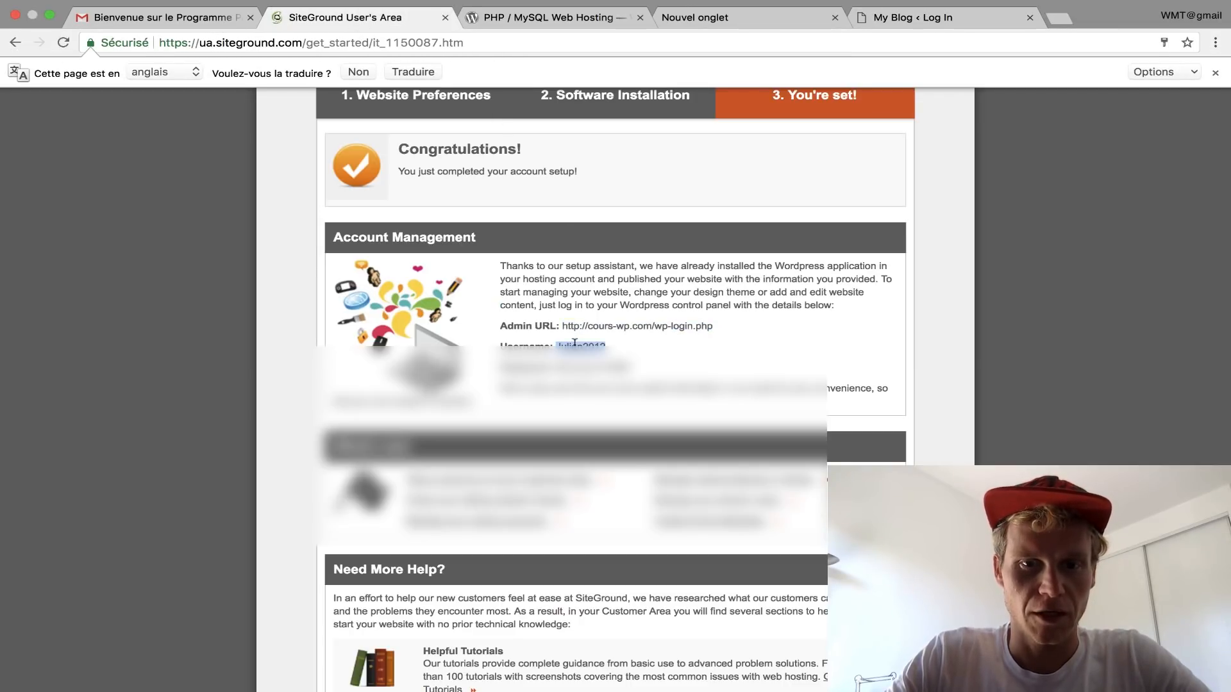
left_click(890, 21)
key("super+v")
key("Tab")
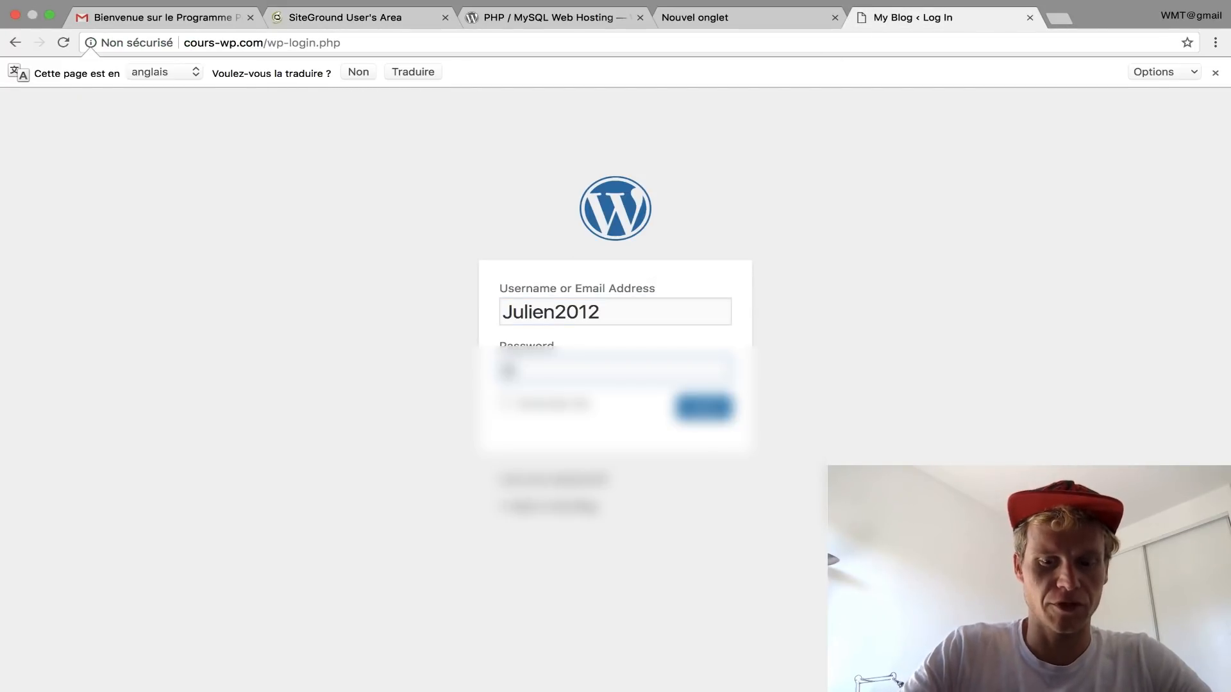
type("•••••••••••••••")
left_click(700, 410)
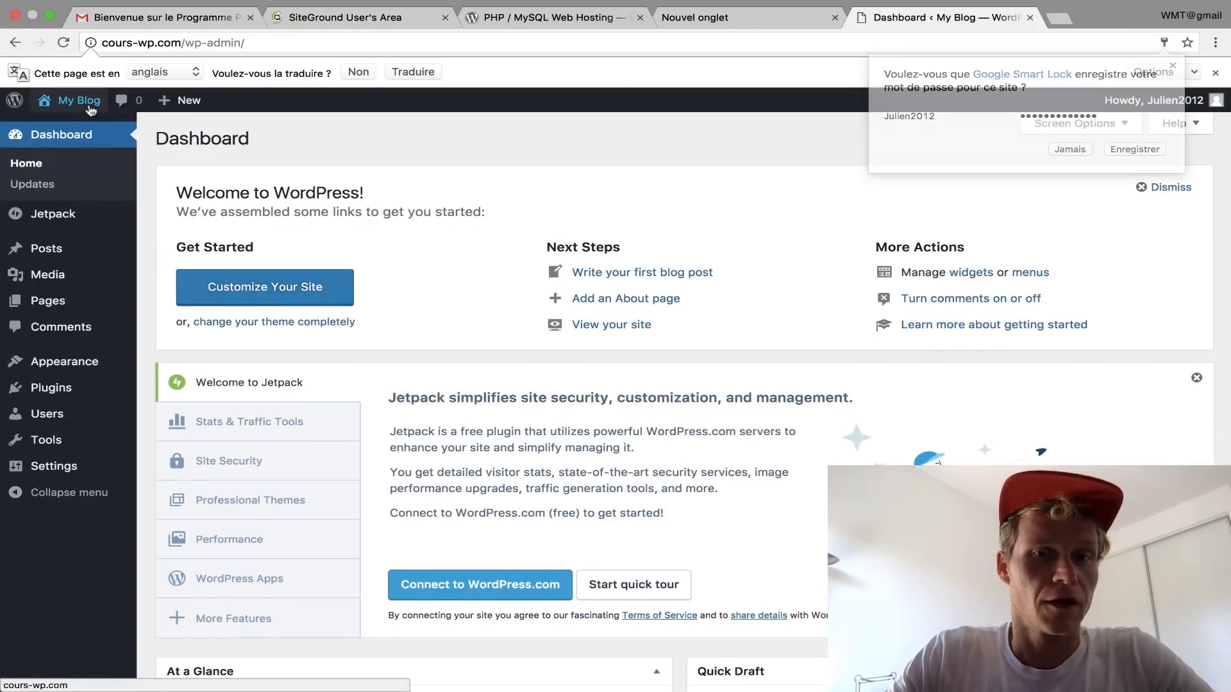
left_click(91, 110)
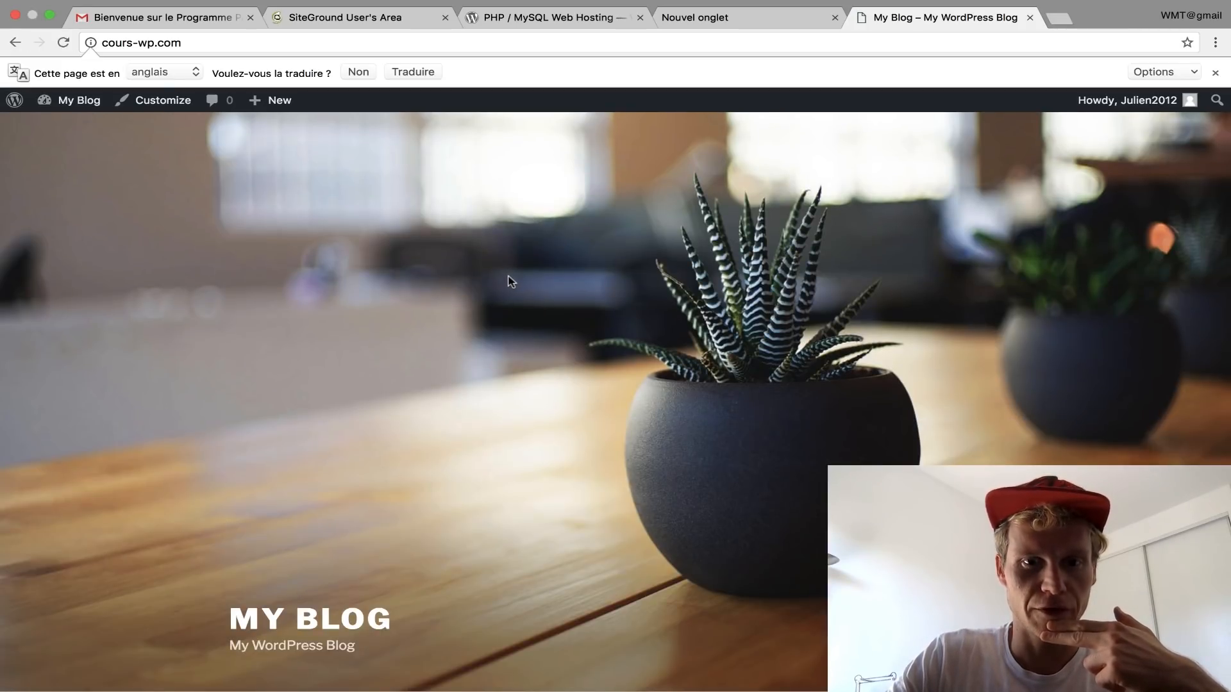
scroll(507, 281, "down", 7)
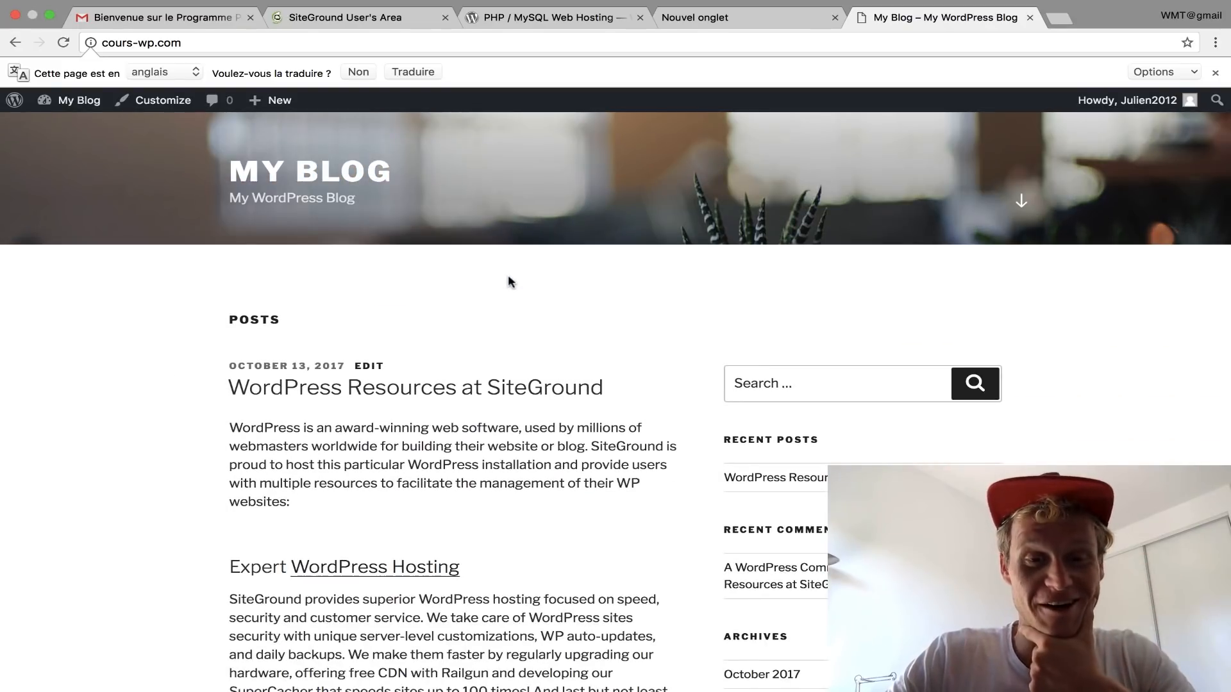
scroll(511, 282, "down", 5)
scroll(507, 282, "down", 4)
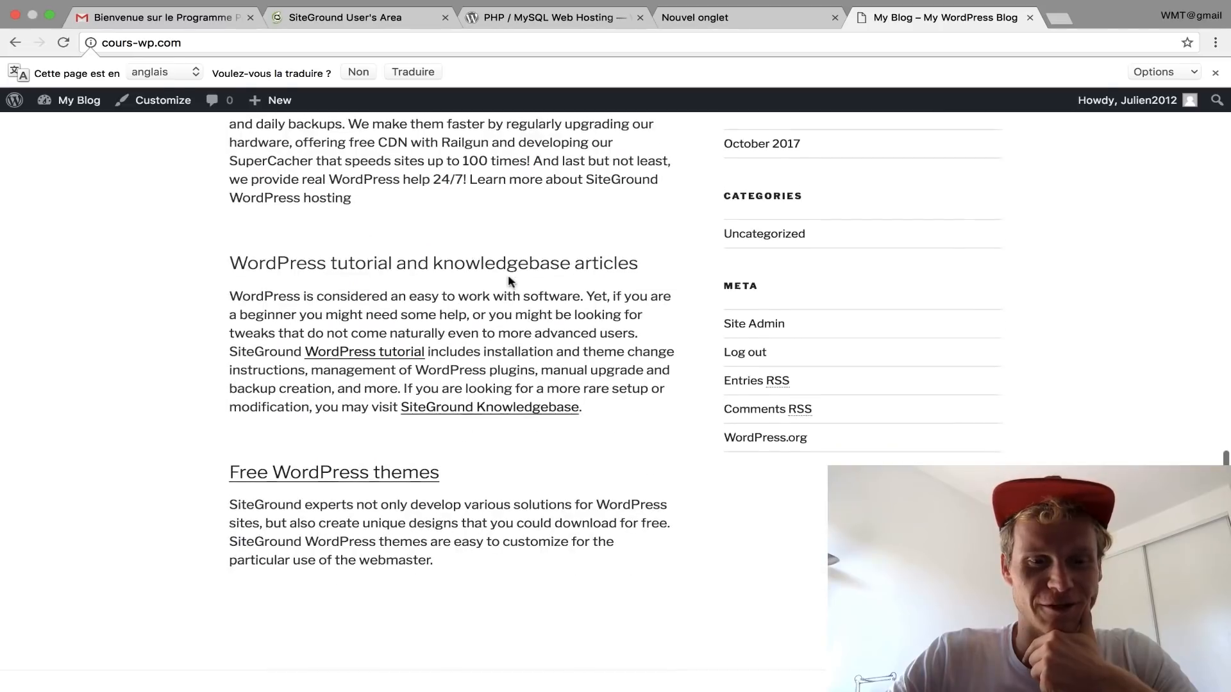
scroll(508, 277, "up", 20)
mouse_move(59, 106)
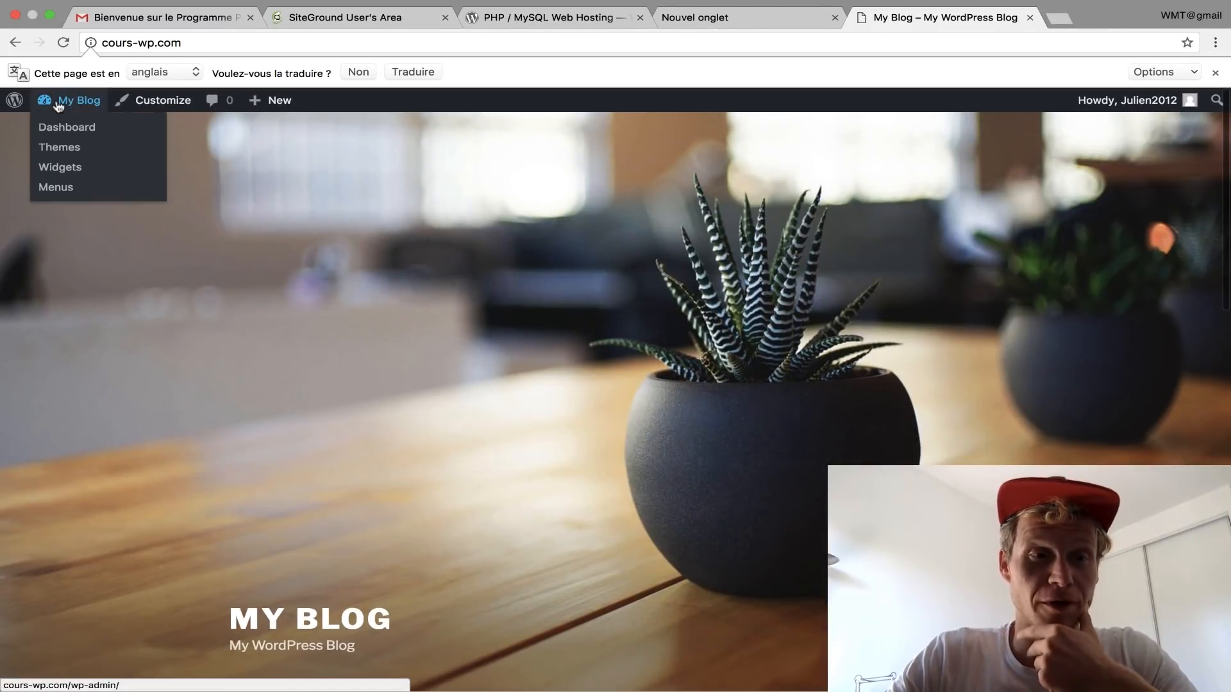
left_click(59, 106)
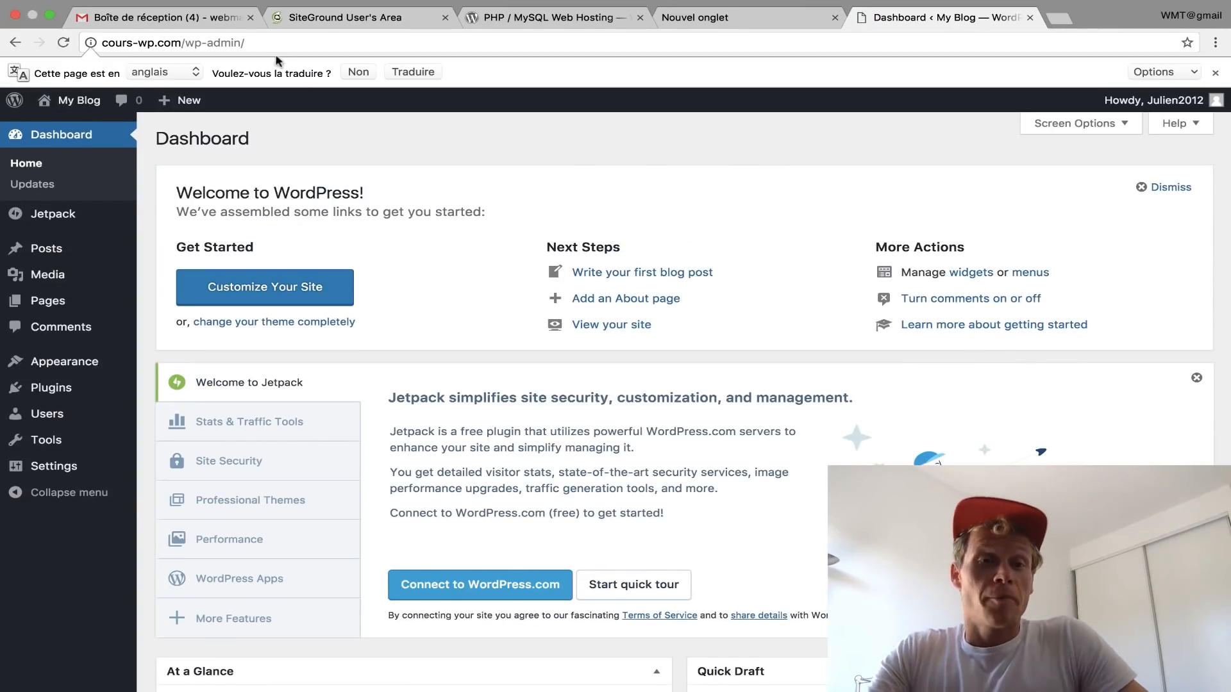
Step: Open the VERIFICATION REQUIRED email in Gmail and follow its approve.domainadmin.com link
left_click(214, 24)
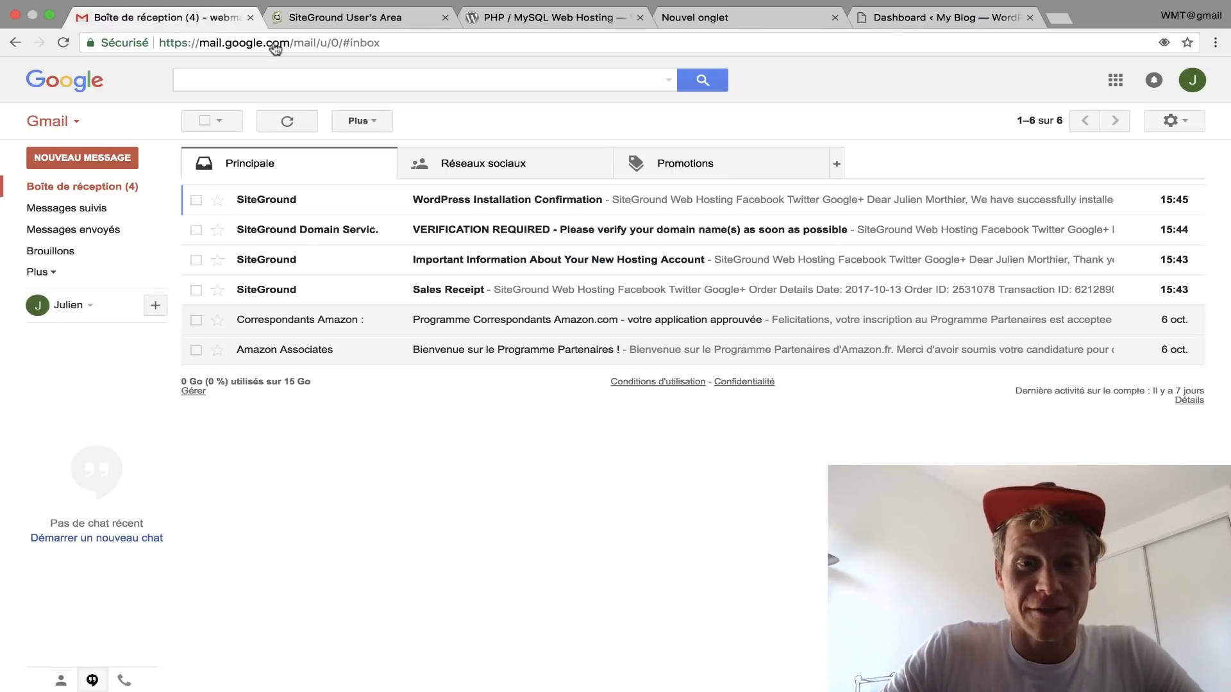
left_click(385, 232)
scroll(616, 404, "down", 3)
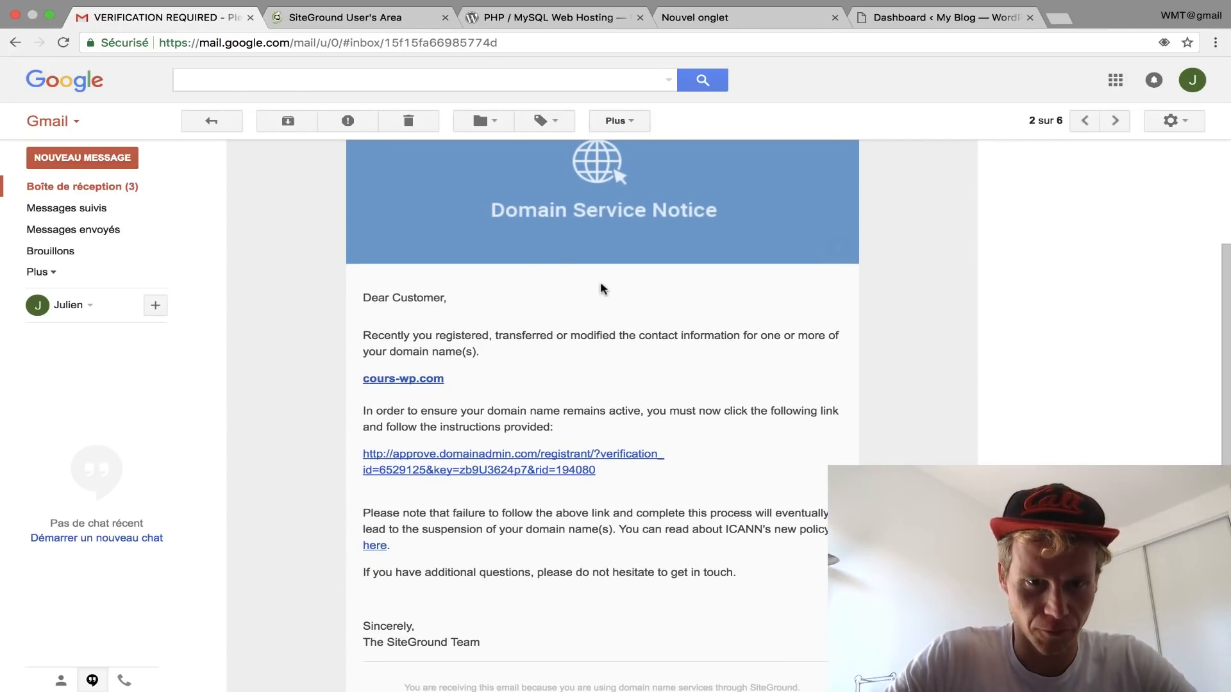
scroll(600, 282, "down", 1)
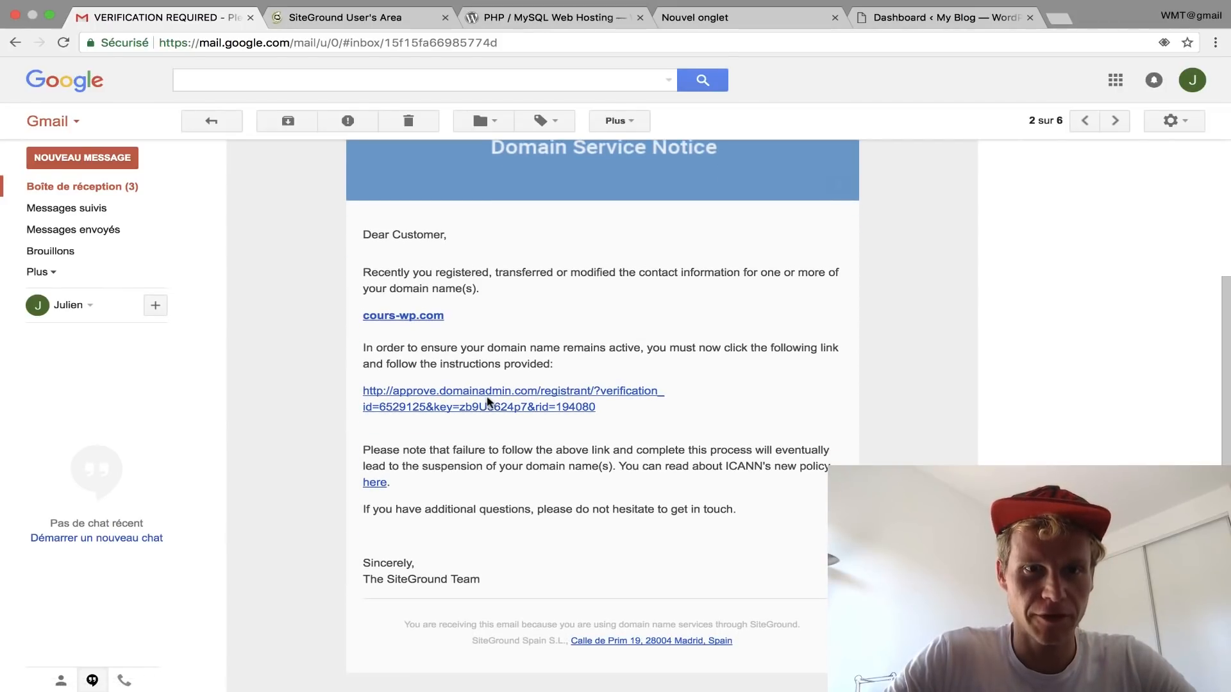
left_click(487, 393)
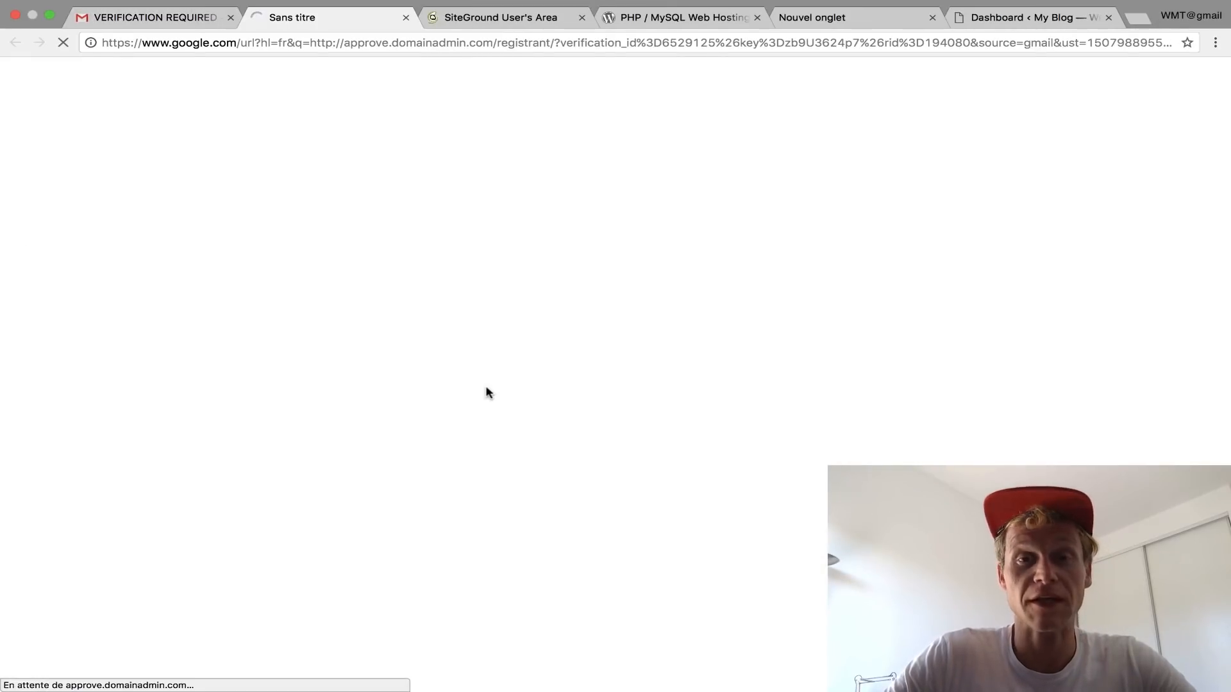
scroll(538, 420, "down", 1)
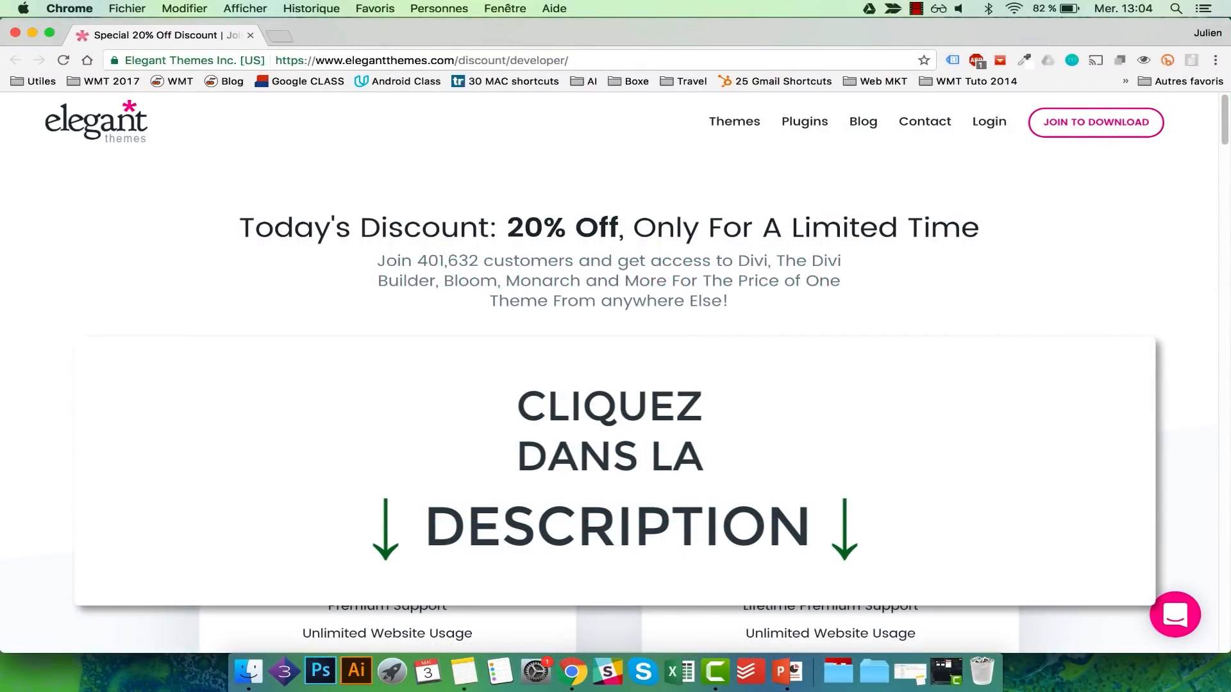
Step: Highlight the $70 Yearly Access price and choose Sign Up Today! for that plan
left_click_drag(377, 459, 474, 459)
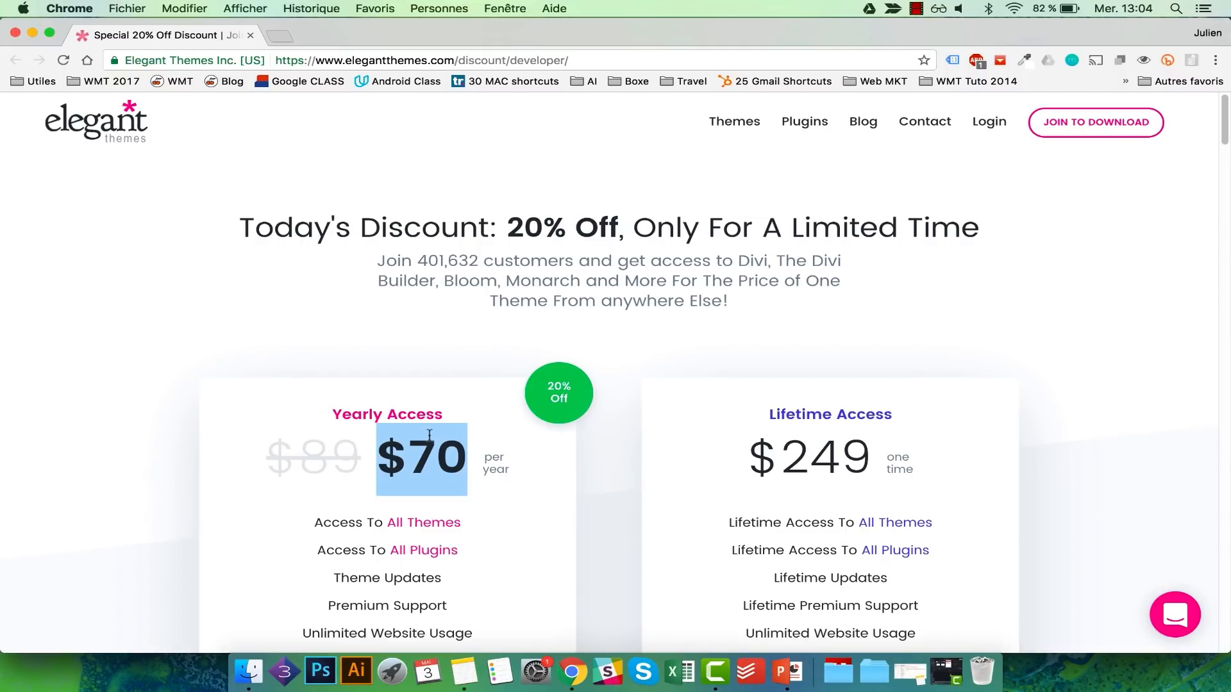
scroll(430, 436, "down", 1)
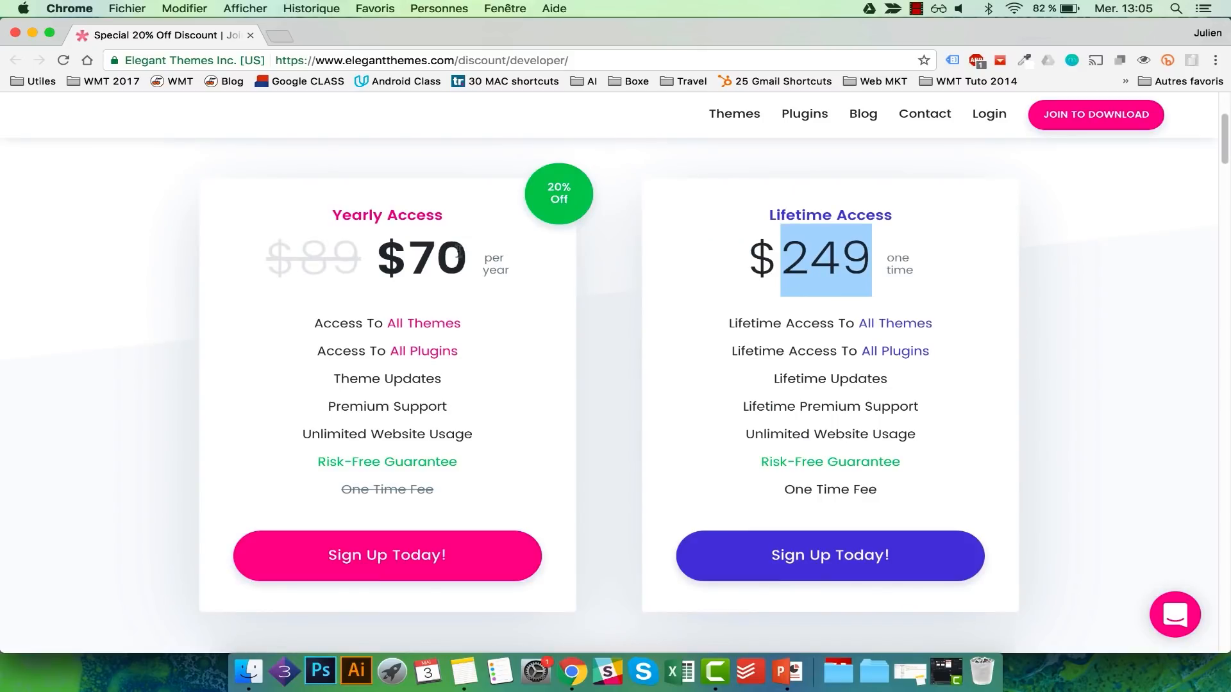
left_click_drag(459, 254, 411, 252)
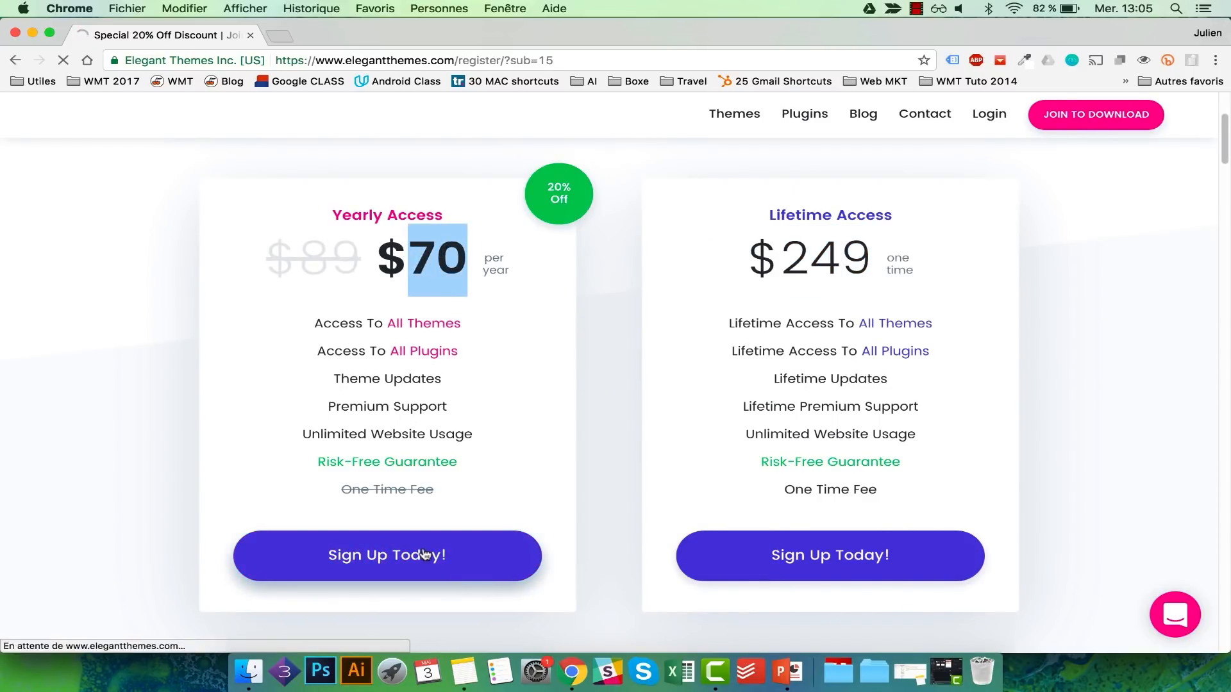
left_click(468, 332)
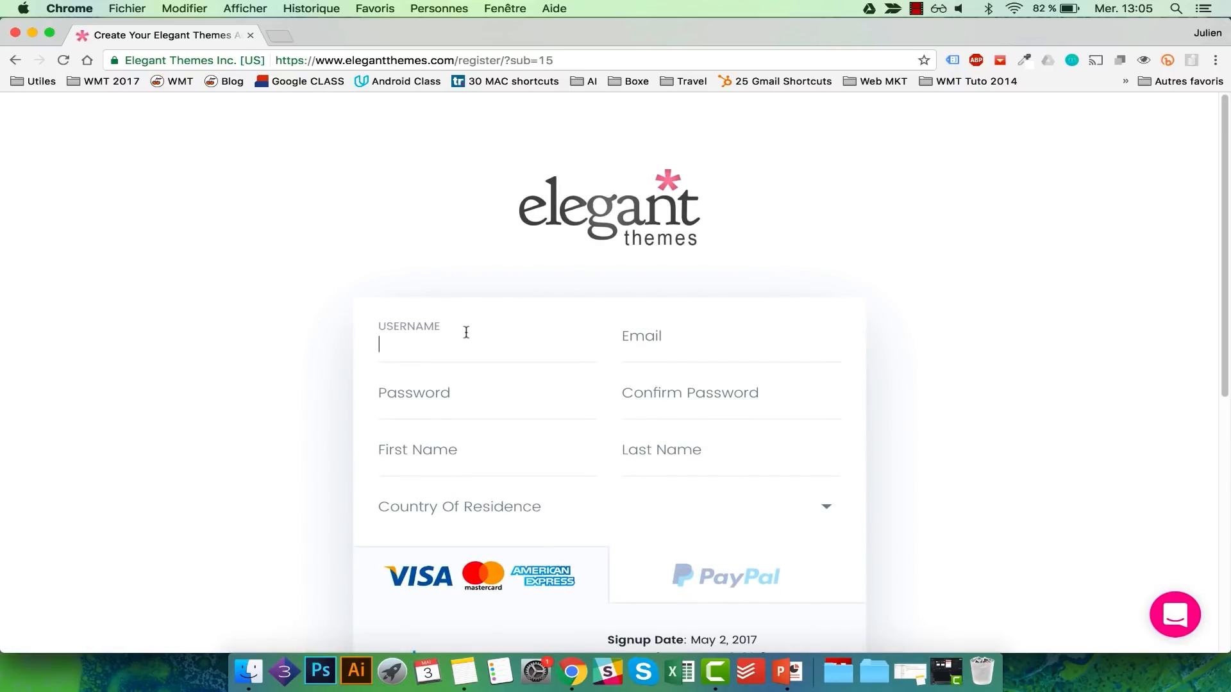
Step: Enter a username on the registration form and start the email field
type("Nosua")
key("Tab")
type("h")
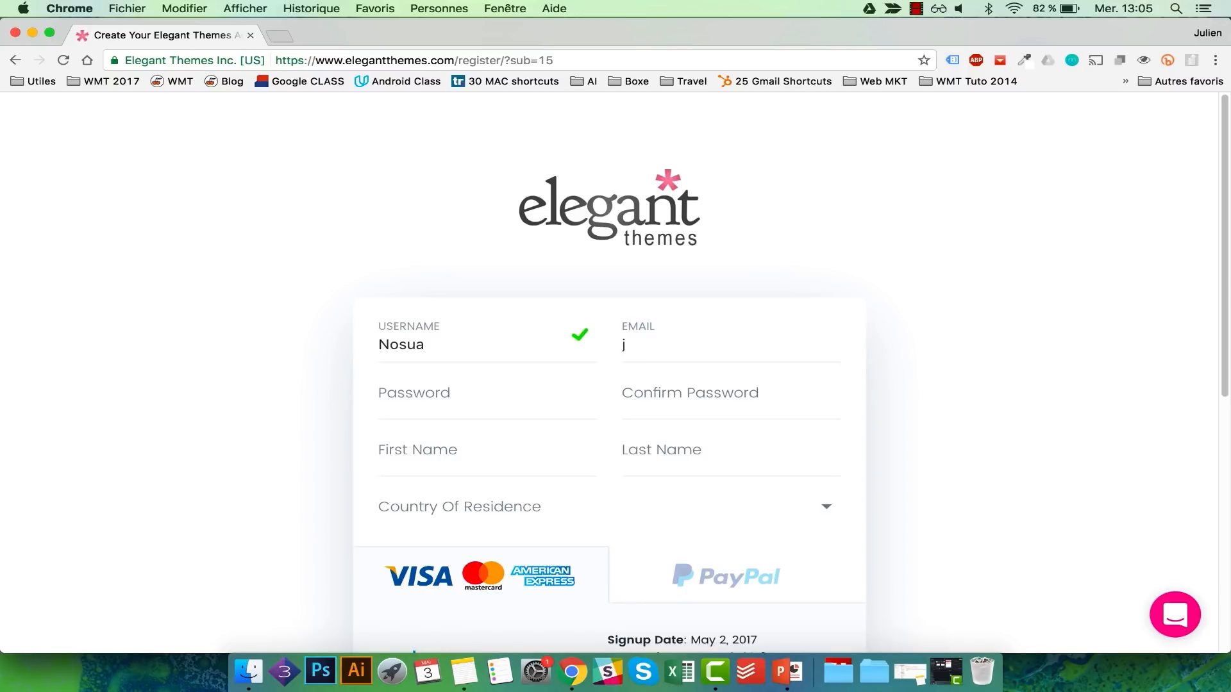
Step: Set the country of residence to Belgium and highlight the resulting 14.70 VAT amount
scroll(609, 385, "down", 2)
left_click(583, 382)
left_click(517, 420)
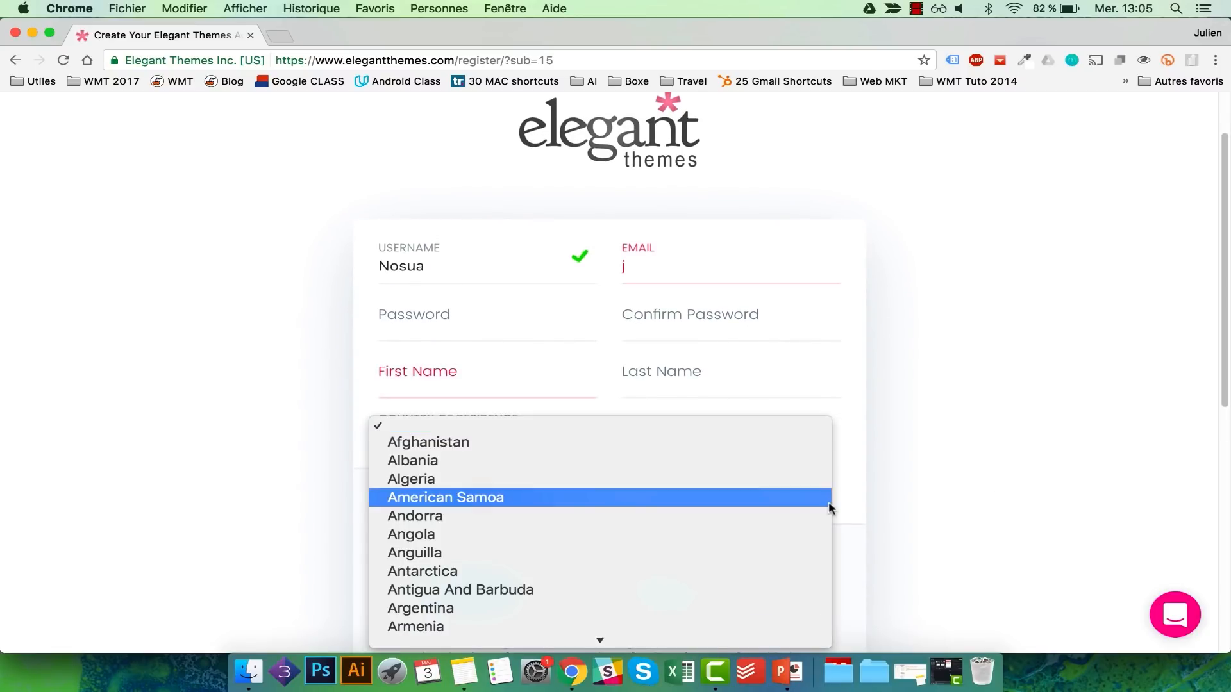
scroll(784, 489, "down", 5)
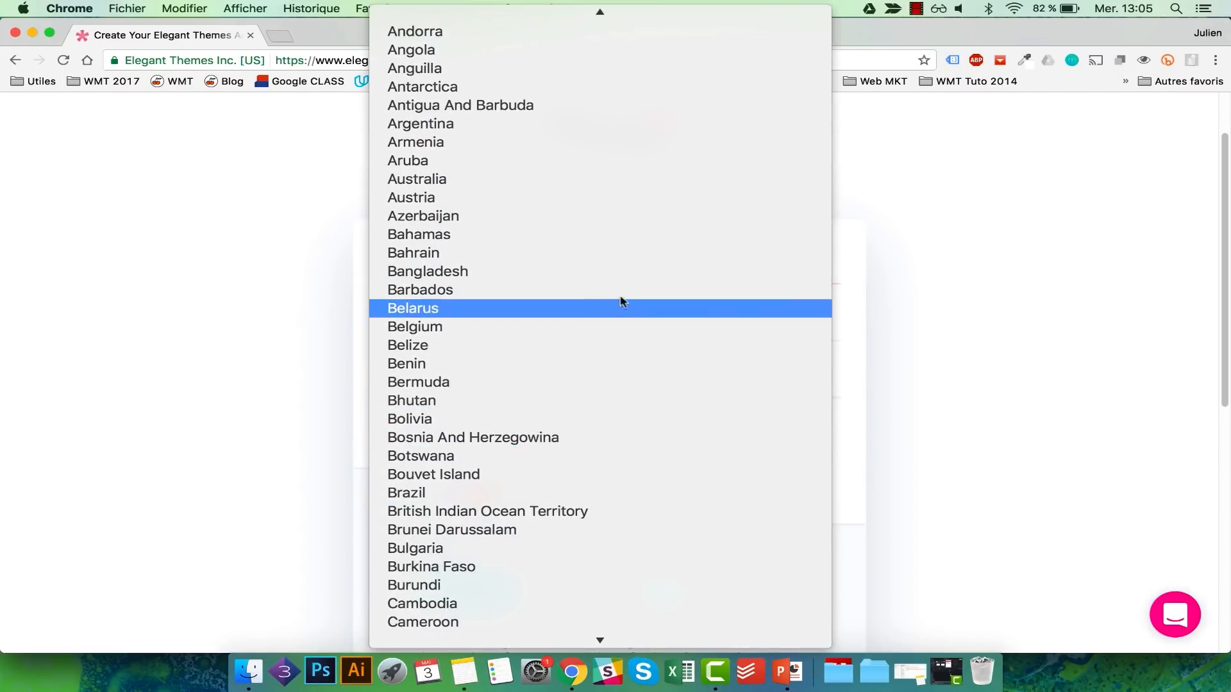
left_click(585, 324)
scroll(1043, 423, "down", 5)
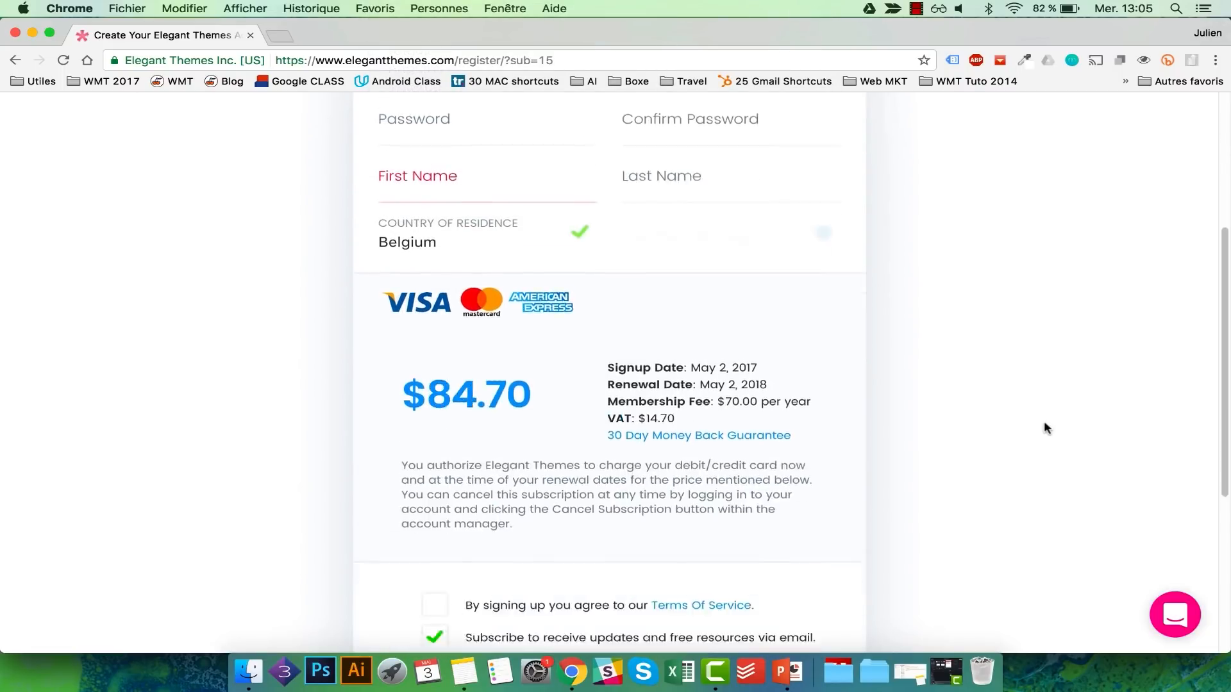
scroll(1044, 428, "down", 3)
scroll(583, 499, "down", 2)
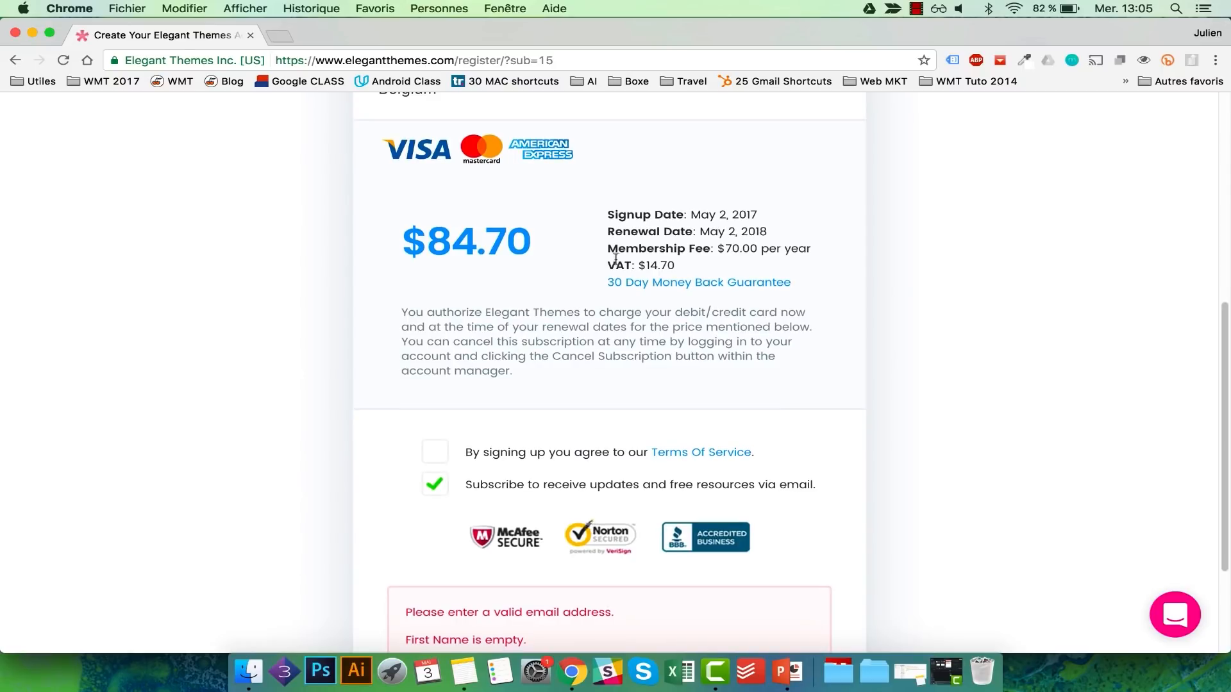
scroll(678, 410, "down", 4)
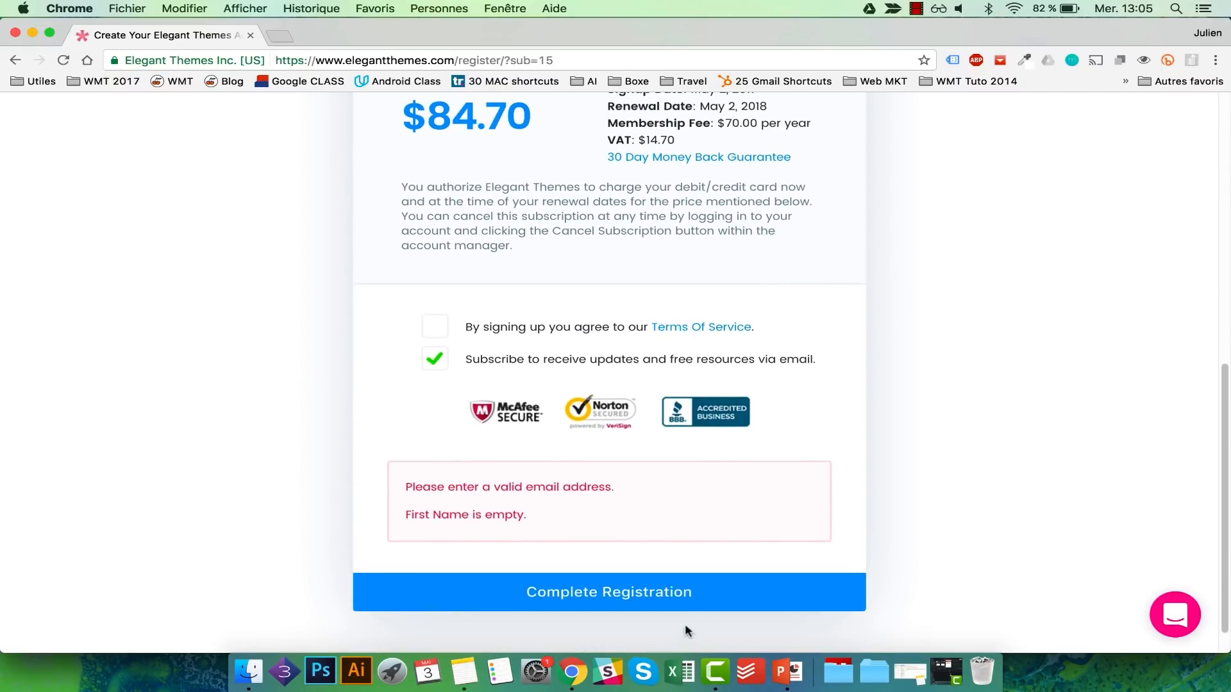
scroll(872, 535, "down", 1)
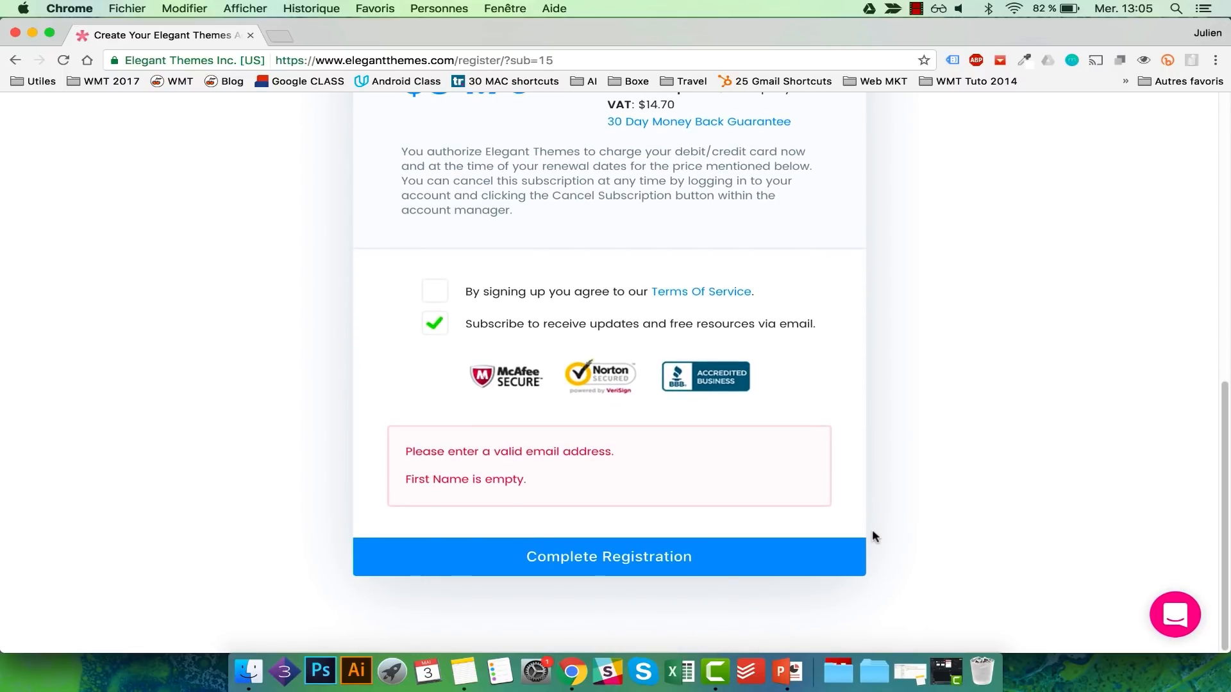
scroll(871, 536, "up", 10)
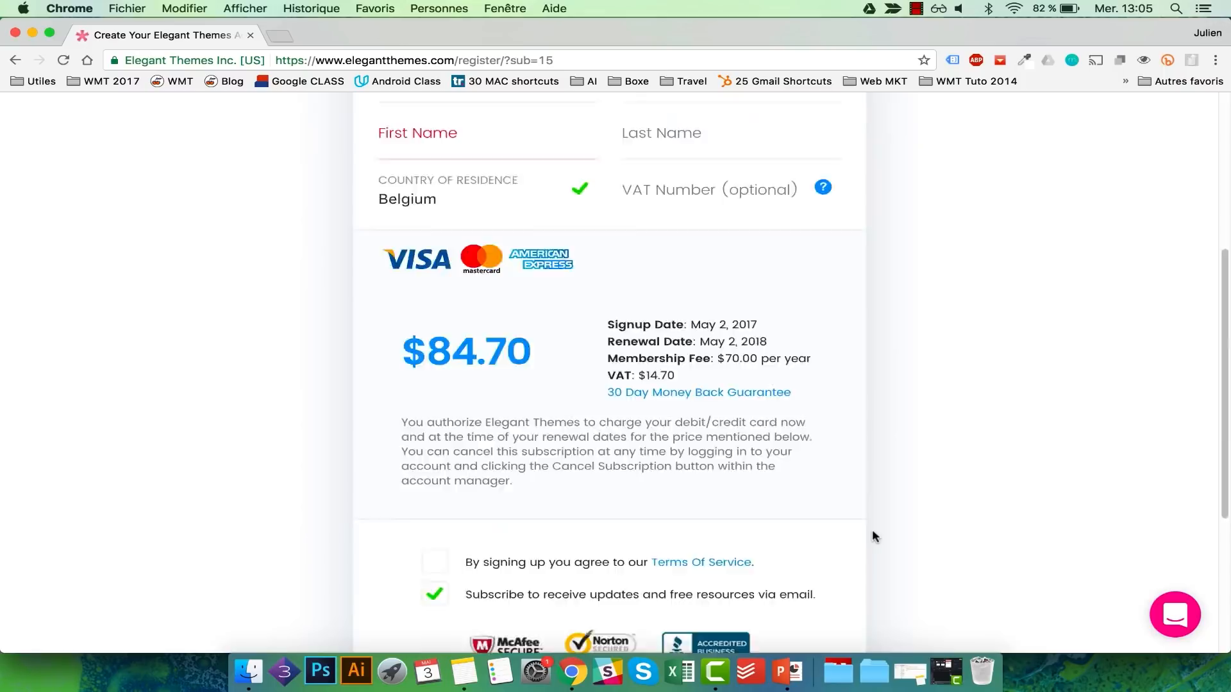
scroll(872, 536, "down", 6)
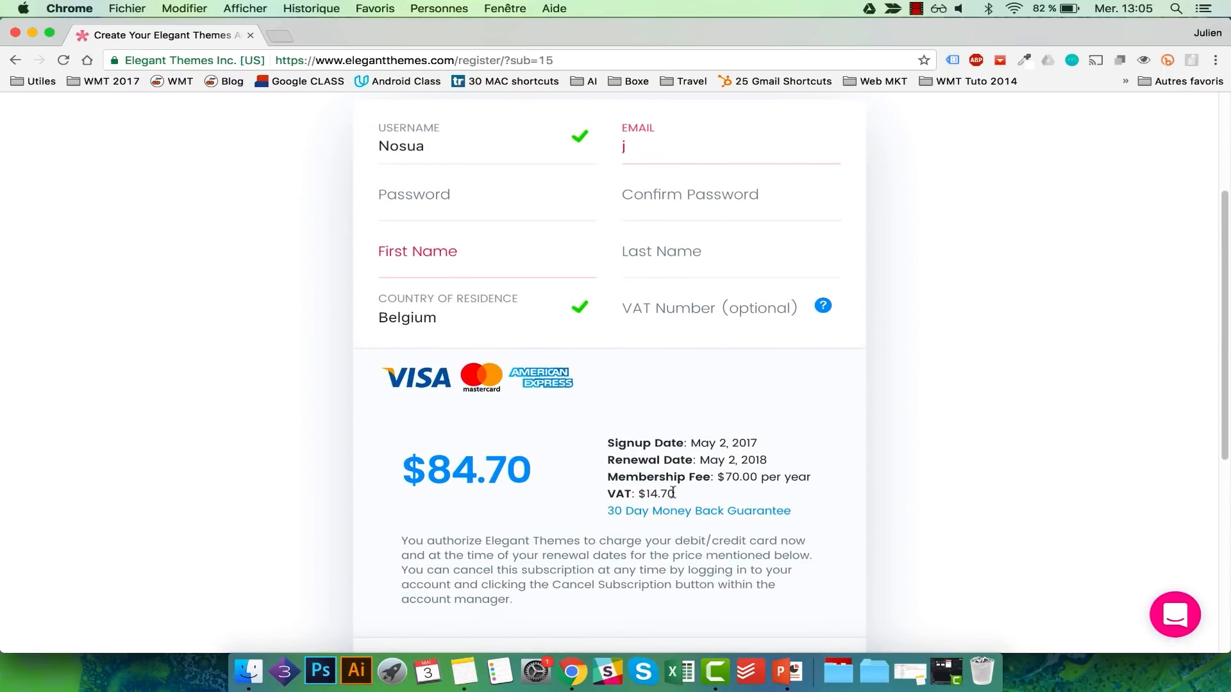
left_click_drag(678, 494, 645, 495)
Step: Change the country of residence to France and highlight the updated $84.00 total
left_click(521, 317)
type("f")
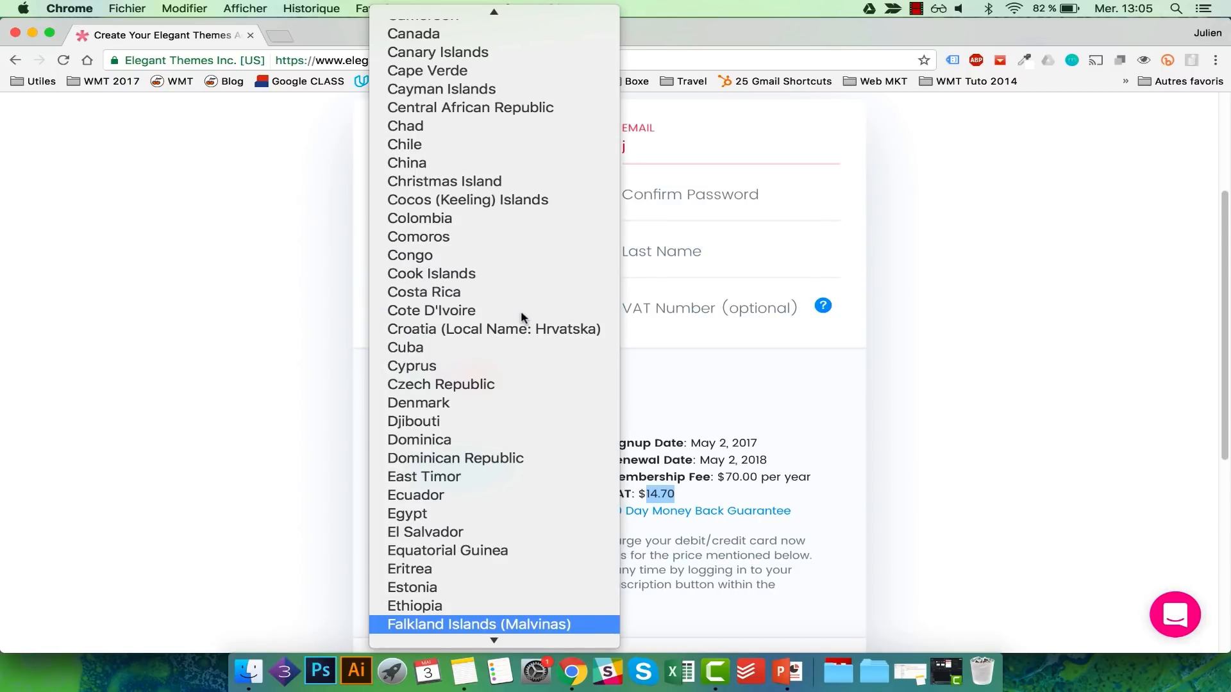
type("i")
scroll(520, 317, "down", 3)
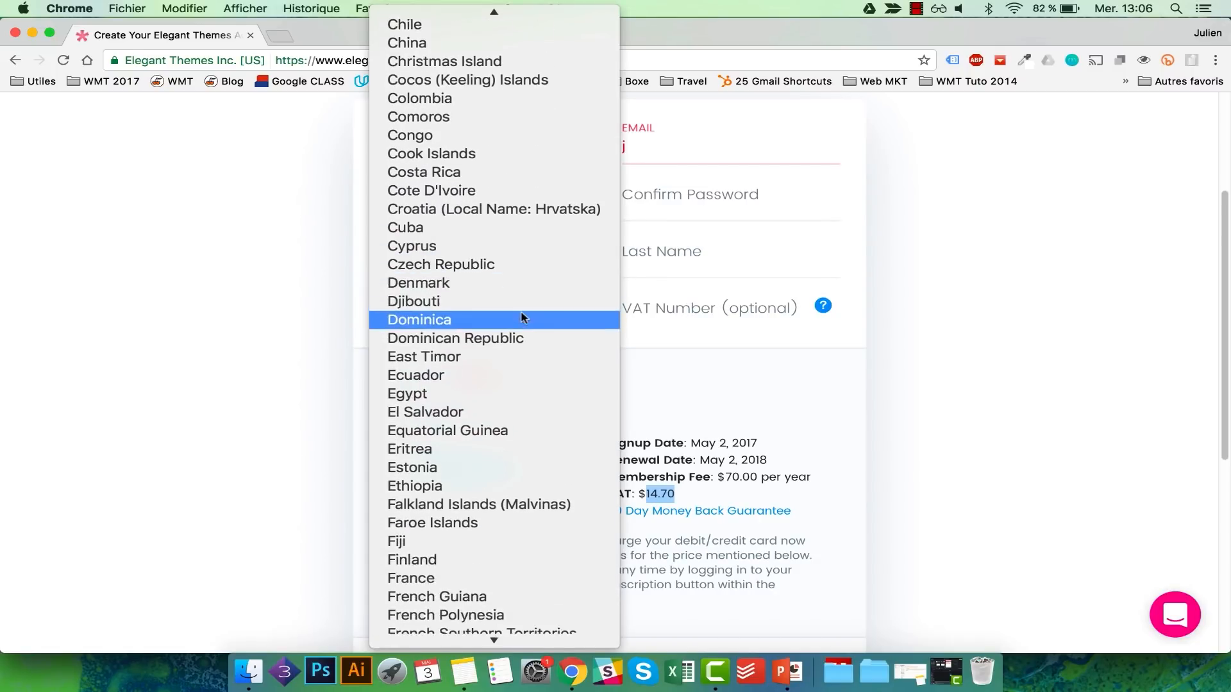
left_click(448, 564)
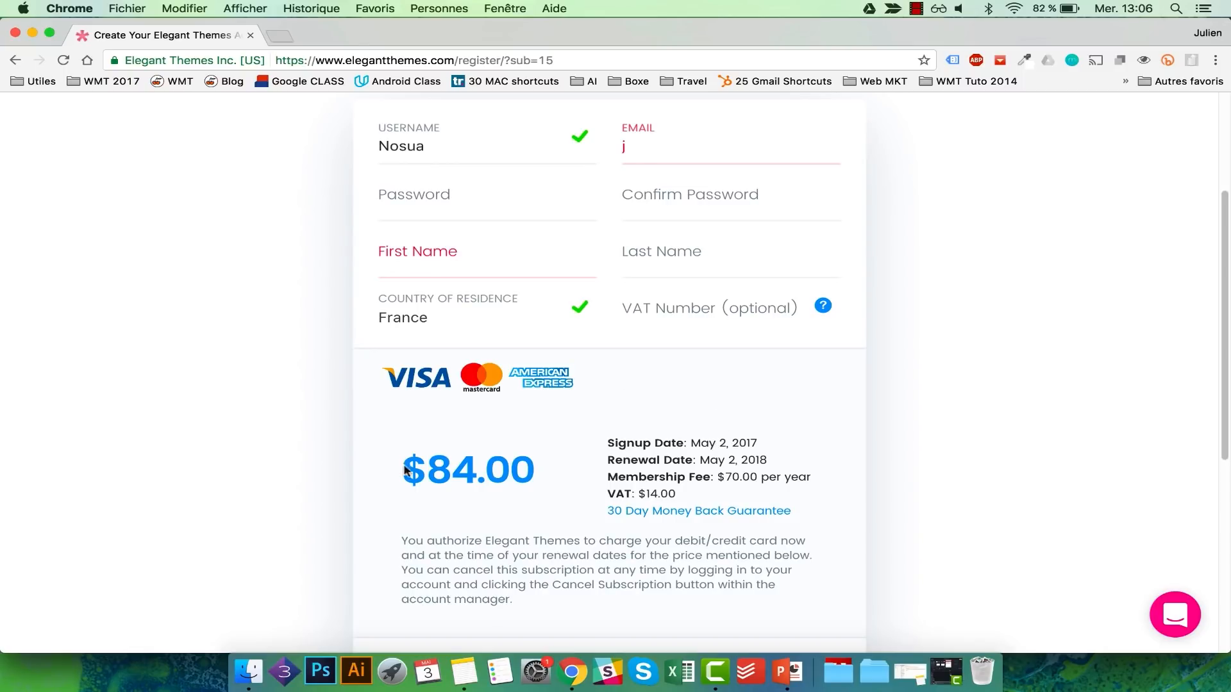
left_click_drag(517, 466, 436, 466)
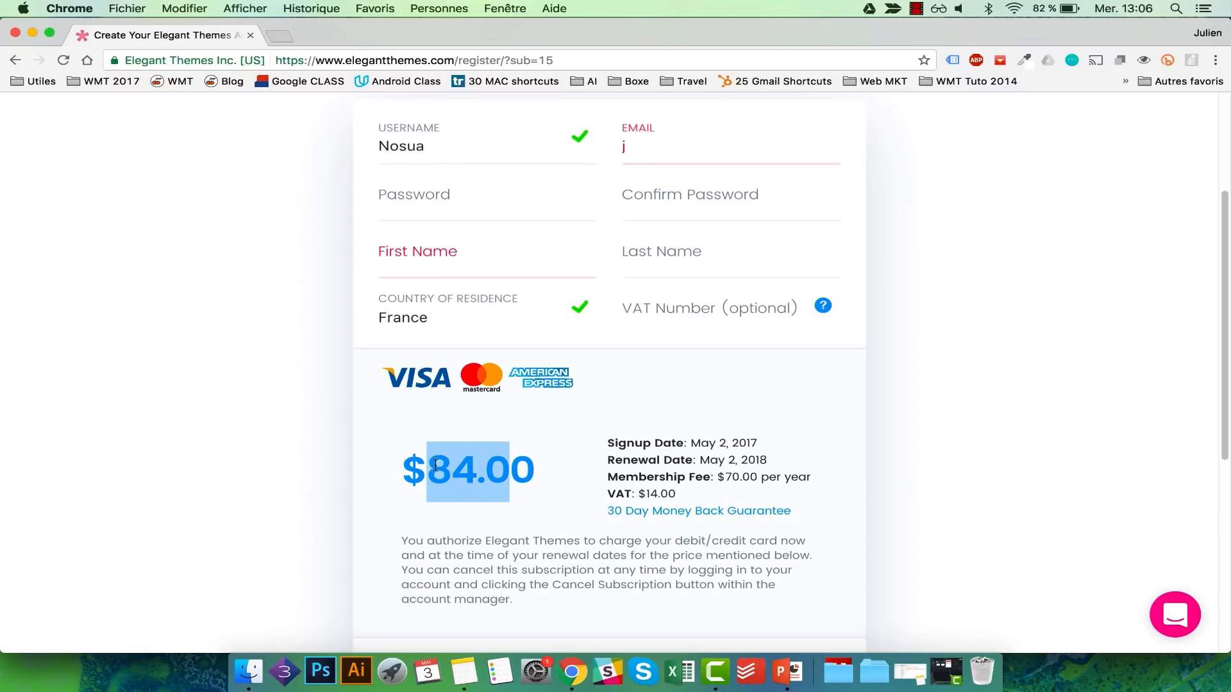
scroll(693, 358, "up", 2)
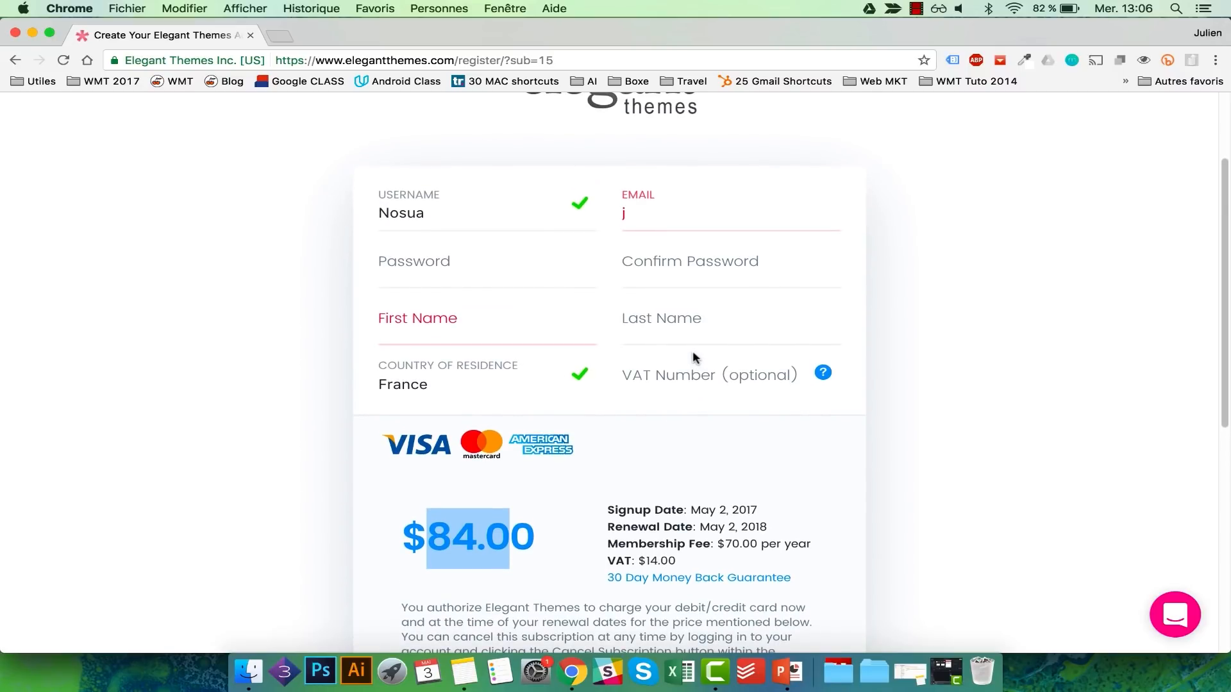
scroll(736, 296, "up", 4)
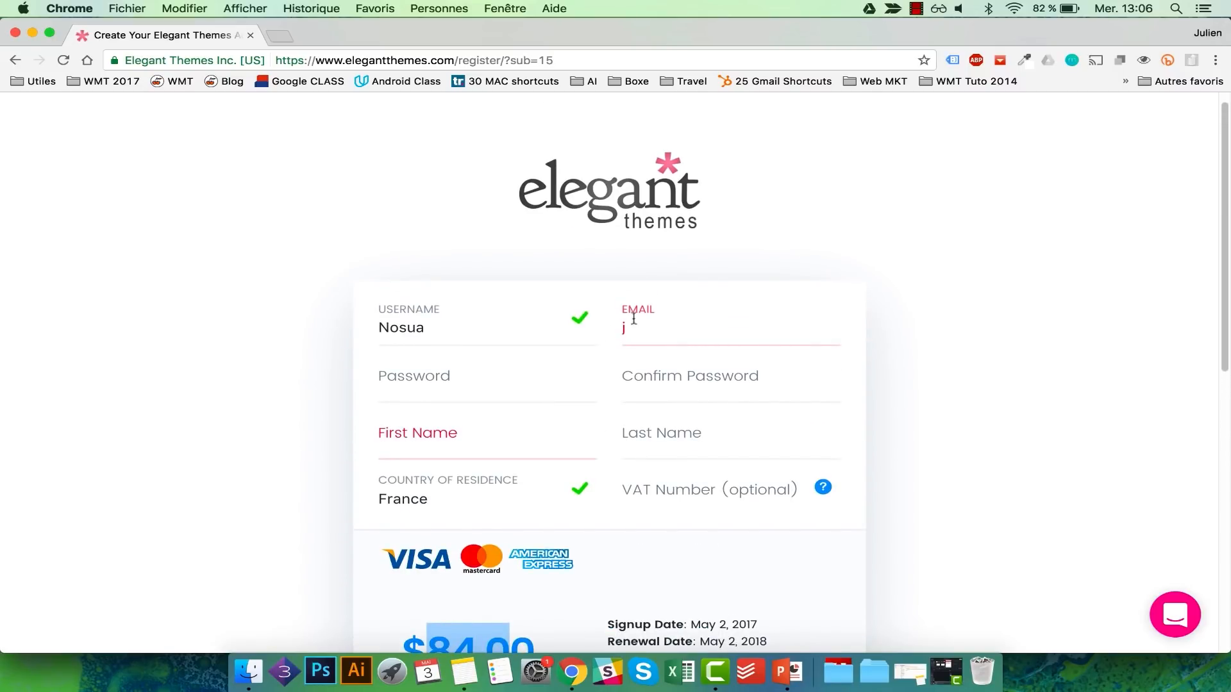
scroll(729, 428, "down", 12)
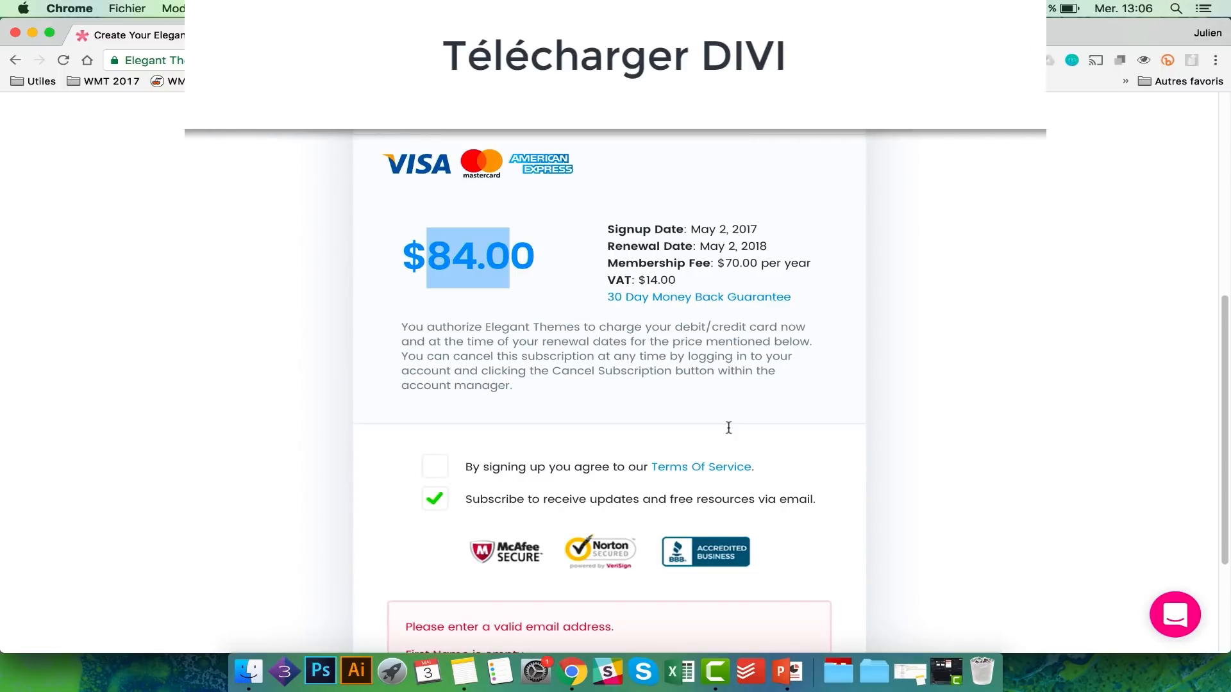
scroll(728, 427, "up", 13)
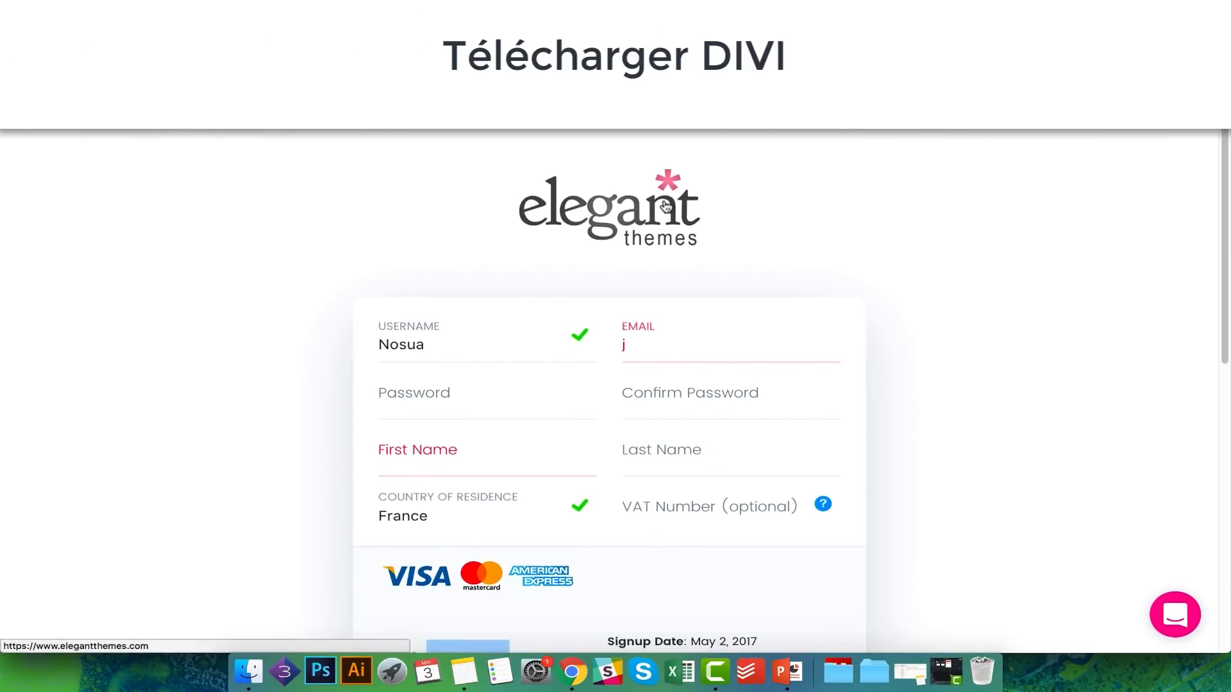
Step: Log in to the Elegant Themes members area with the member username and password
left_click(665, 206)
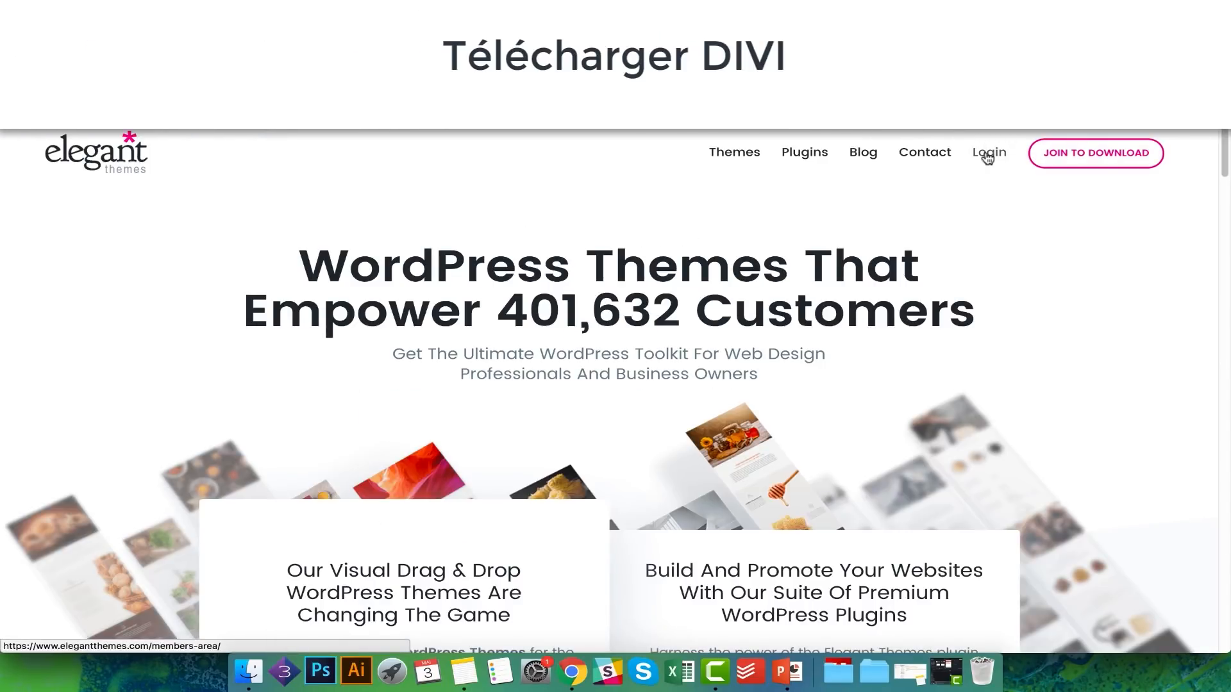
left_click(987, 157)
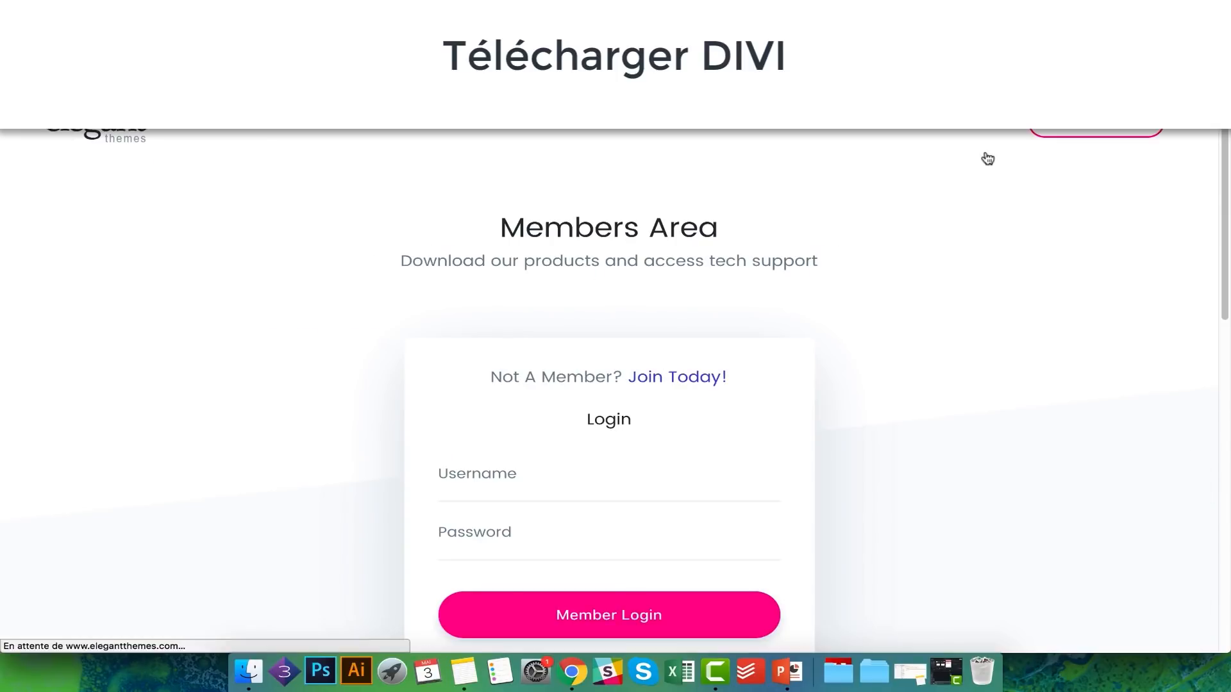
left_click(357, 446)
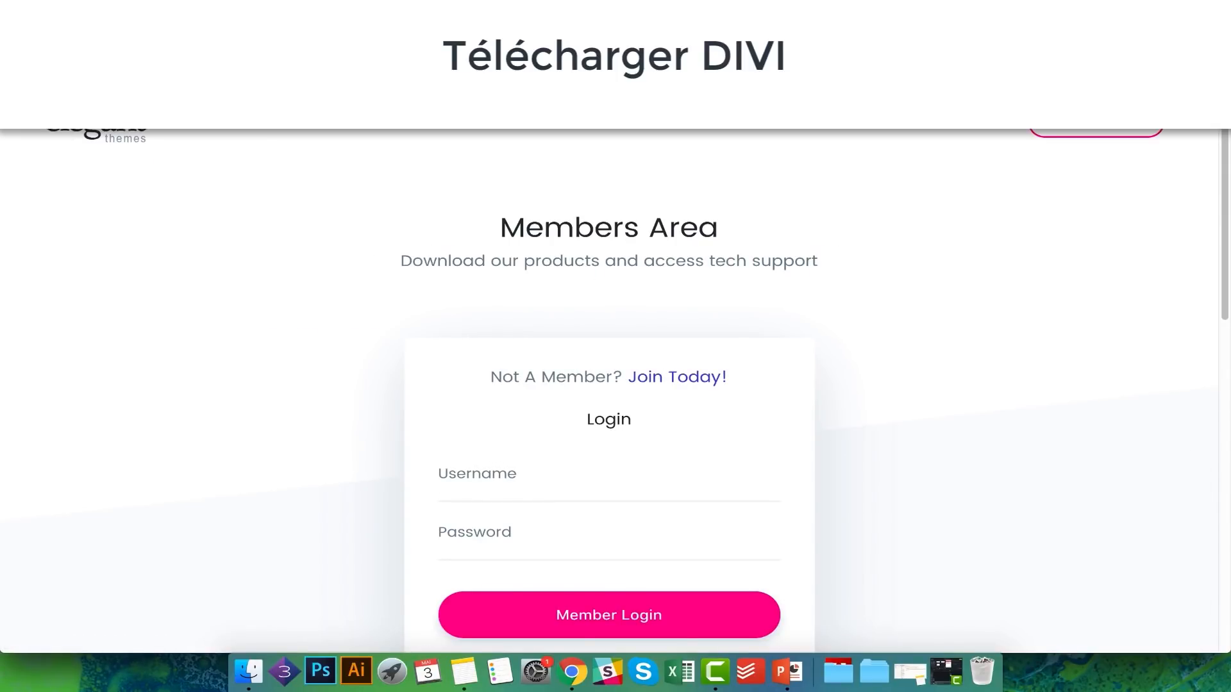
left_click(462, 496)
type("lem01")
key("Tab")
key("super+v")
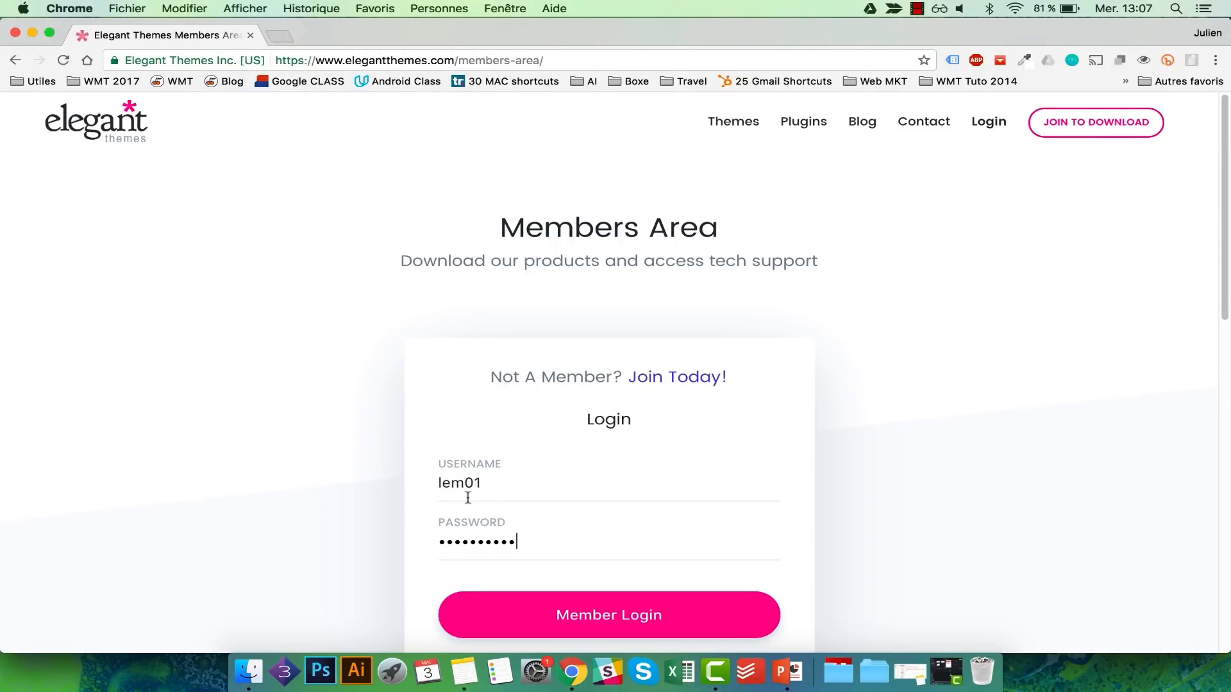
left_click(570, 601)
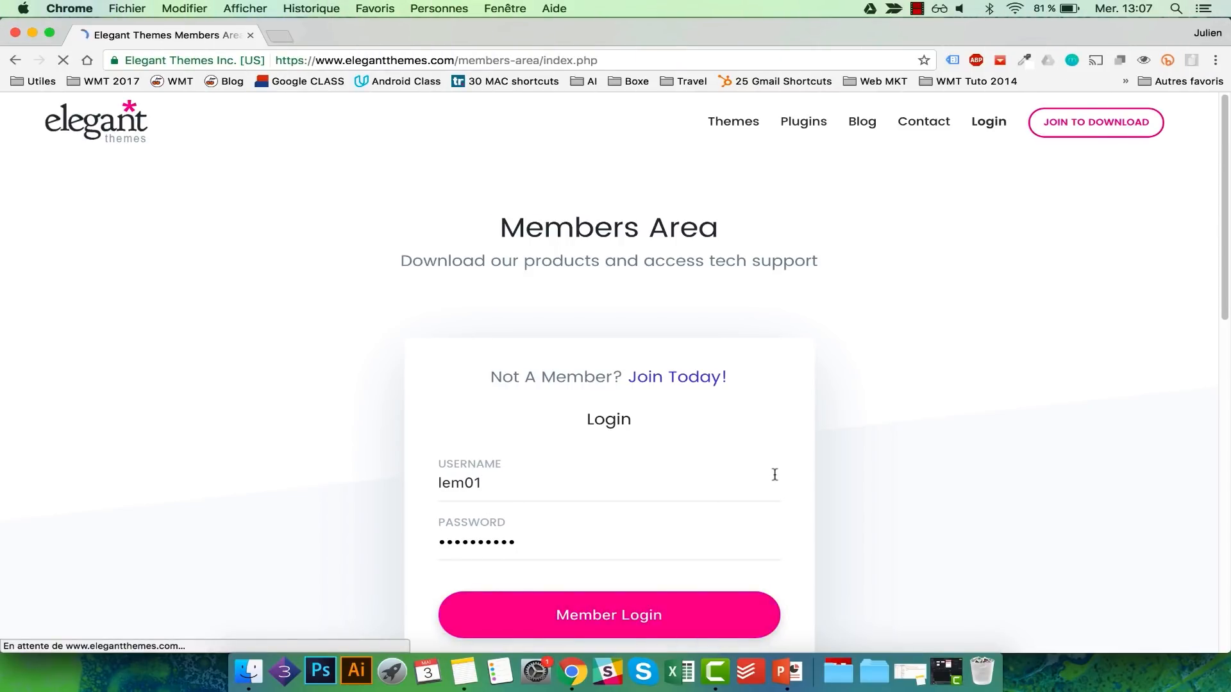
Step: Download the Divi theme as Divi.zip and save it to the desktop (Bureau)
scroll(774, 475, "down", 2)
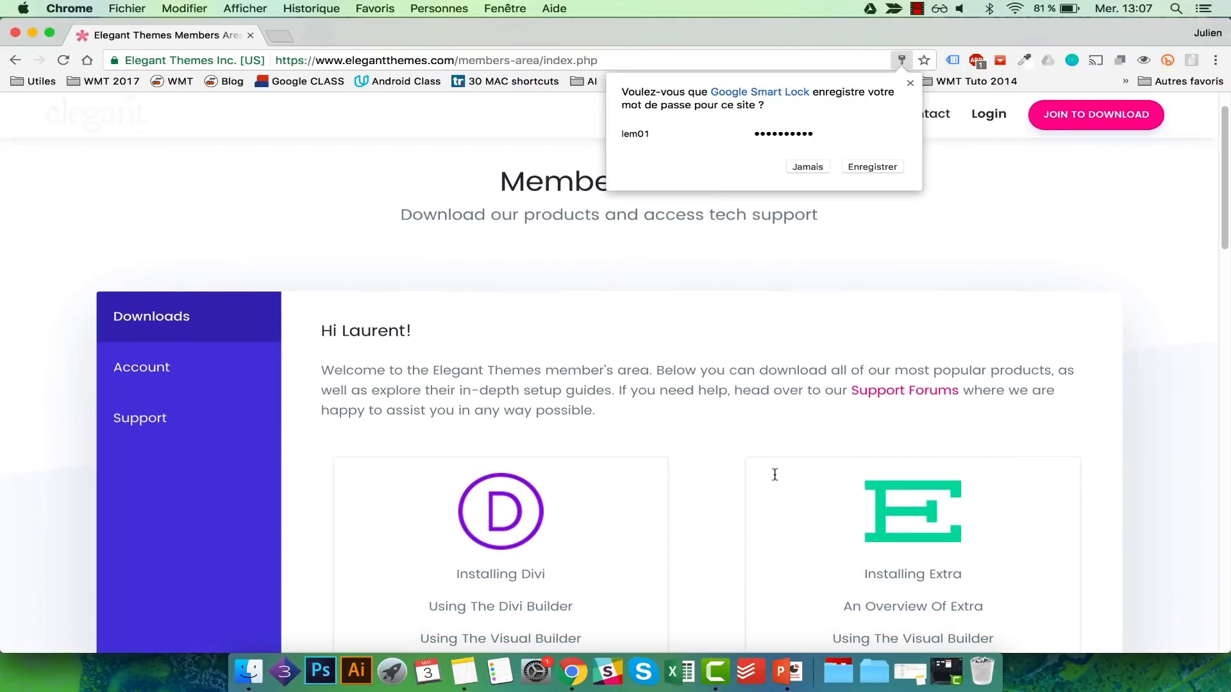
scroll(773, 473, "up", 2)
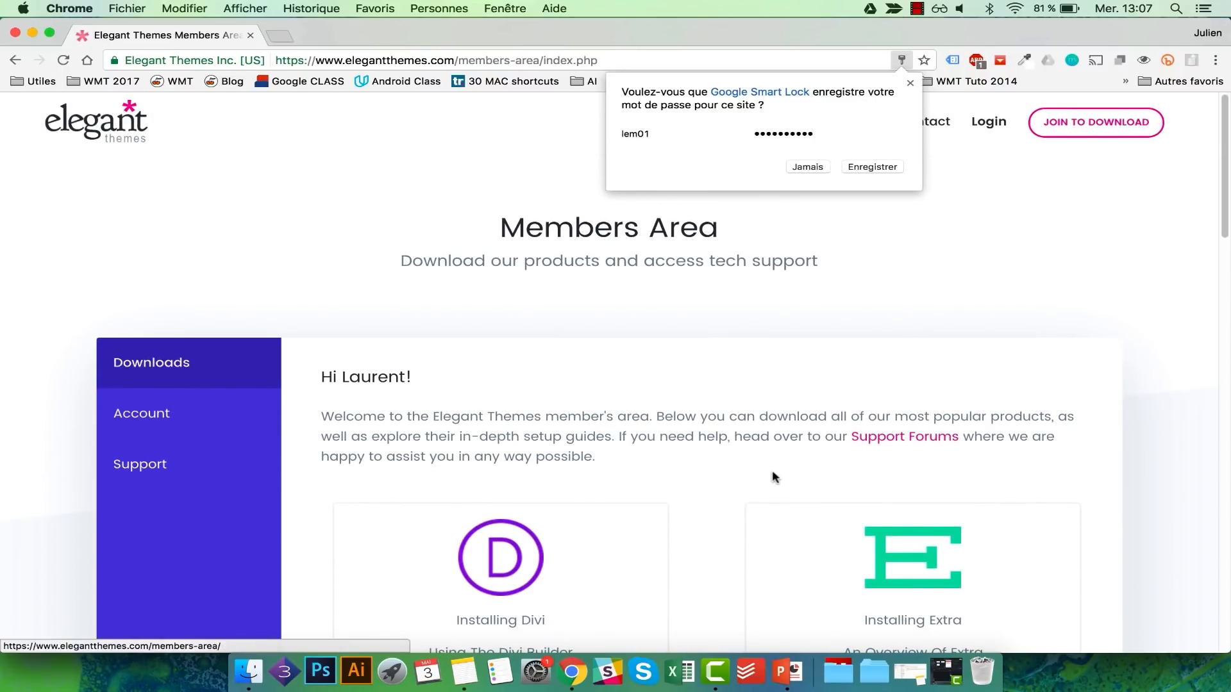
scroll(772, 472, "down", 3)
scroll(772, 471, "down", 5)
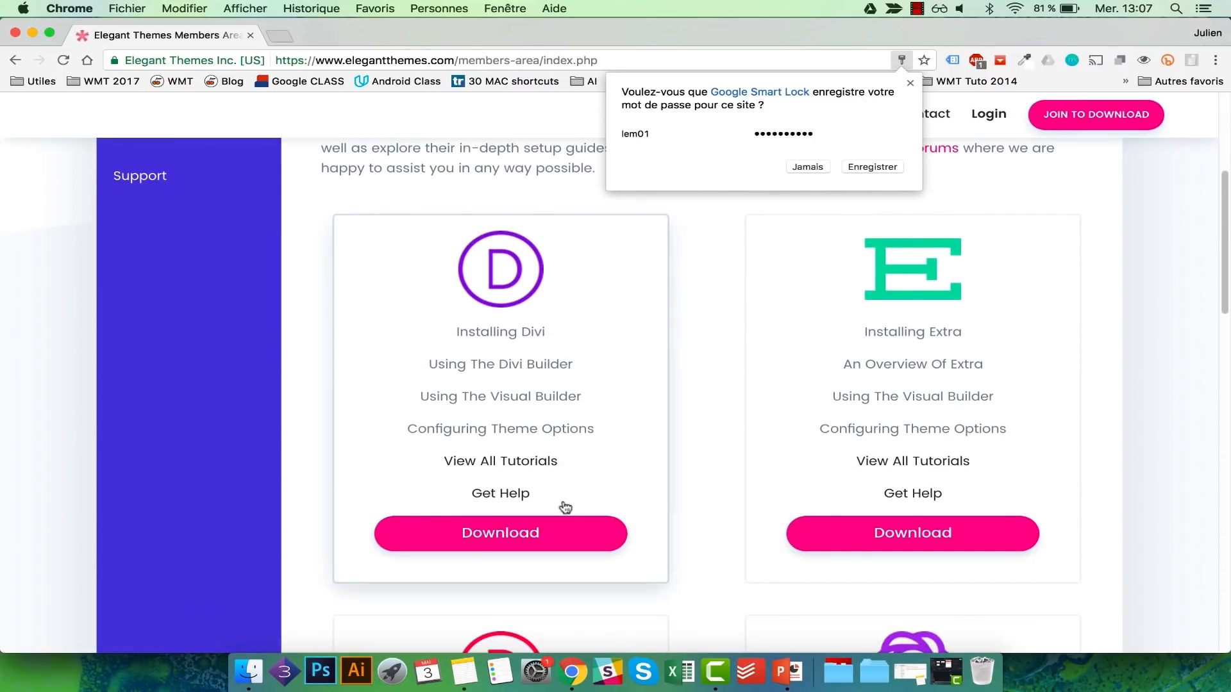
left_click(500, 530)
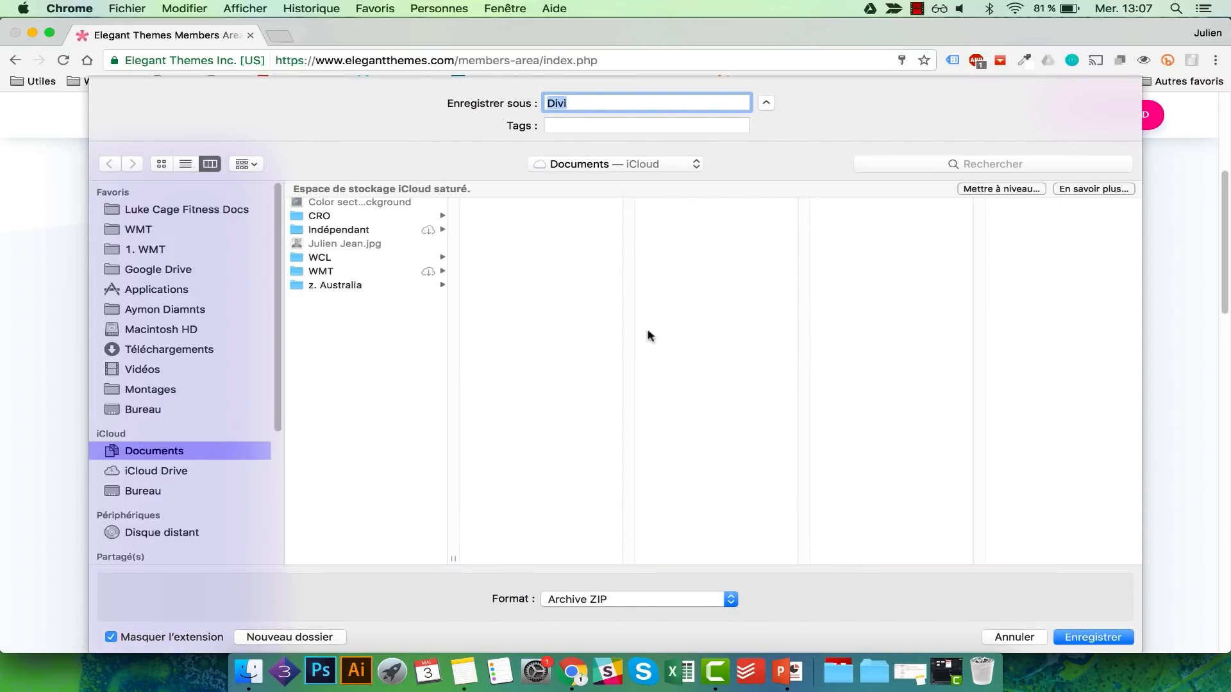
left_click(180, 410)
left_click(1087, 637)
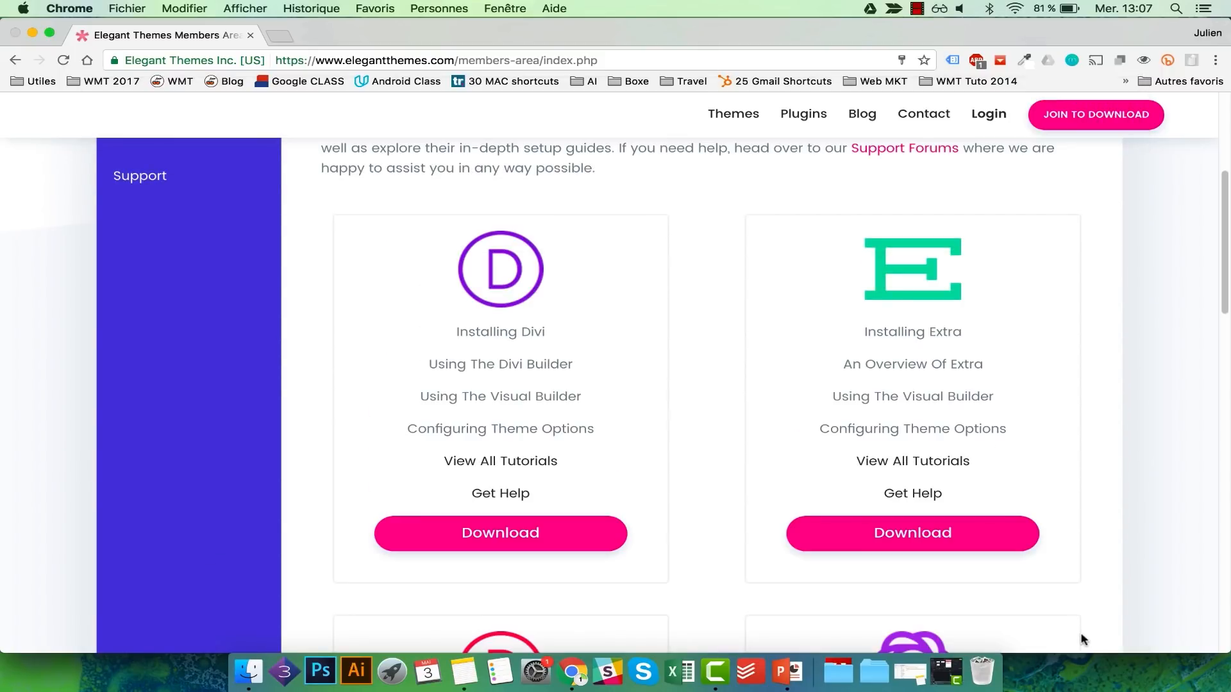
scroll(931, 438, "up", 2)
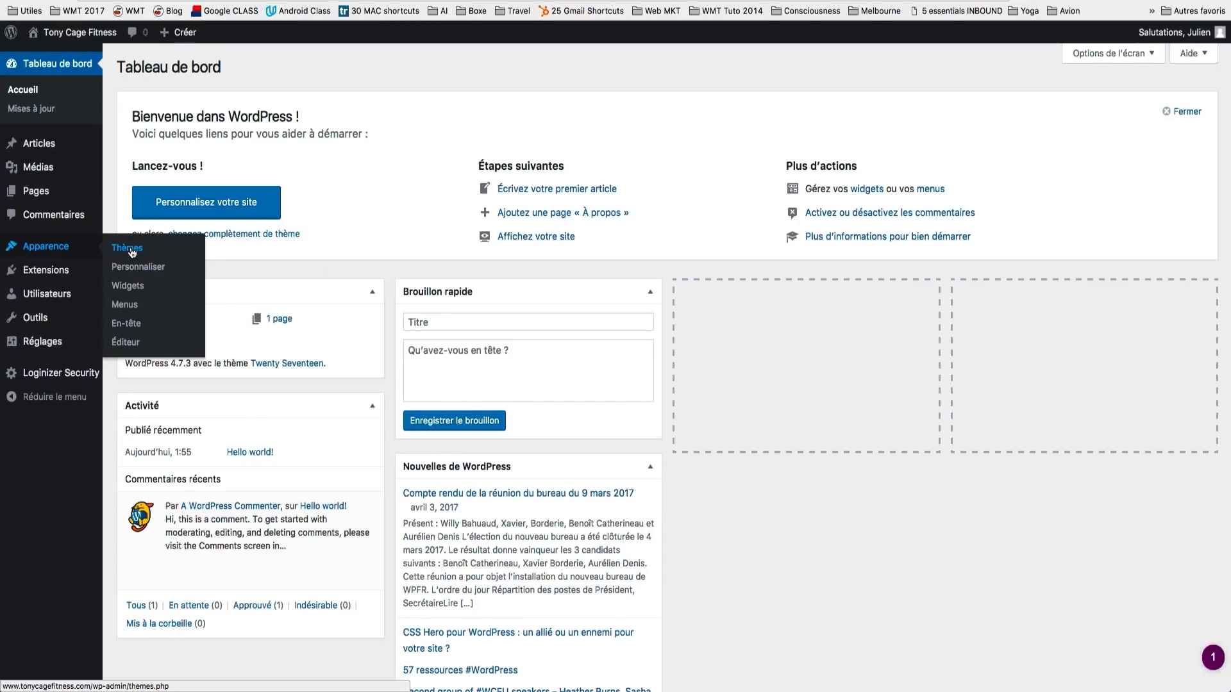
Step: Upload Divi.zip under Apparence > Thèmes and install the Divi theme
left_click(132, 253)
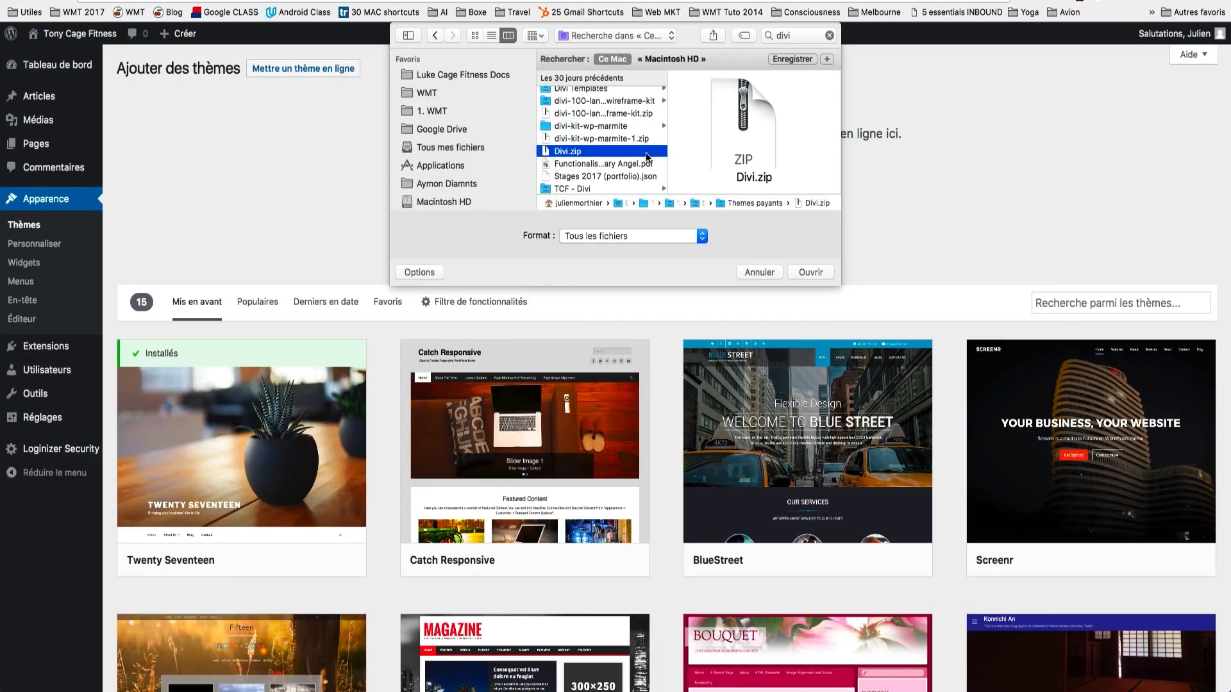
left_click(811, 271)
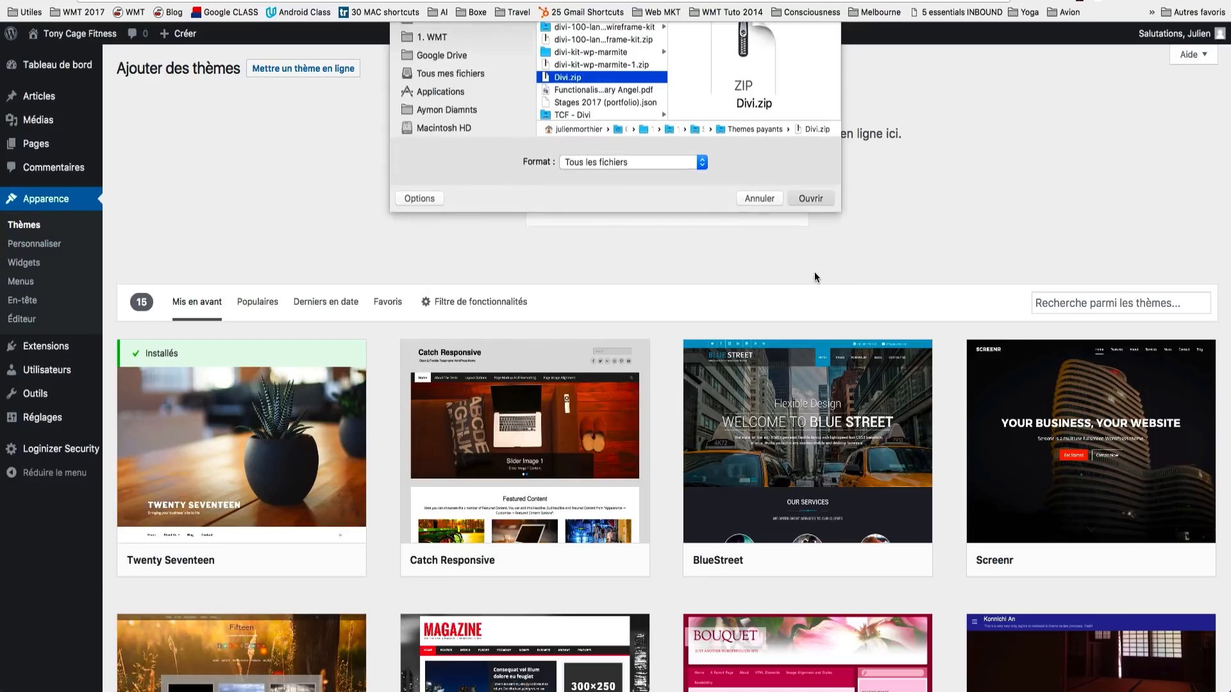
left_click(764, 198)
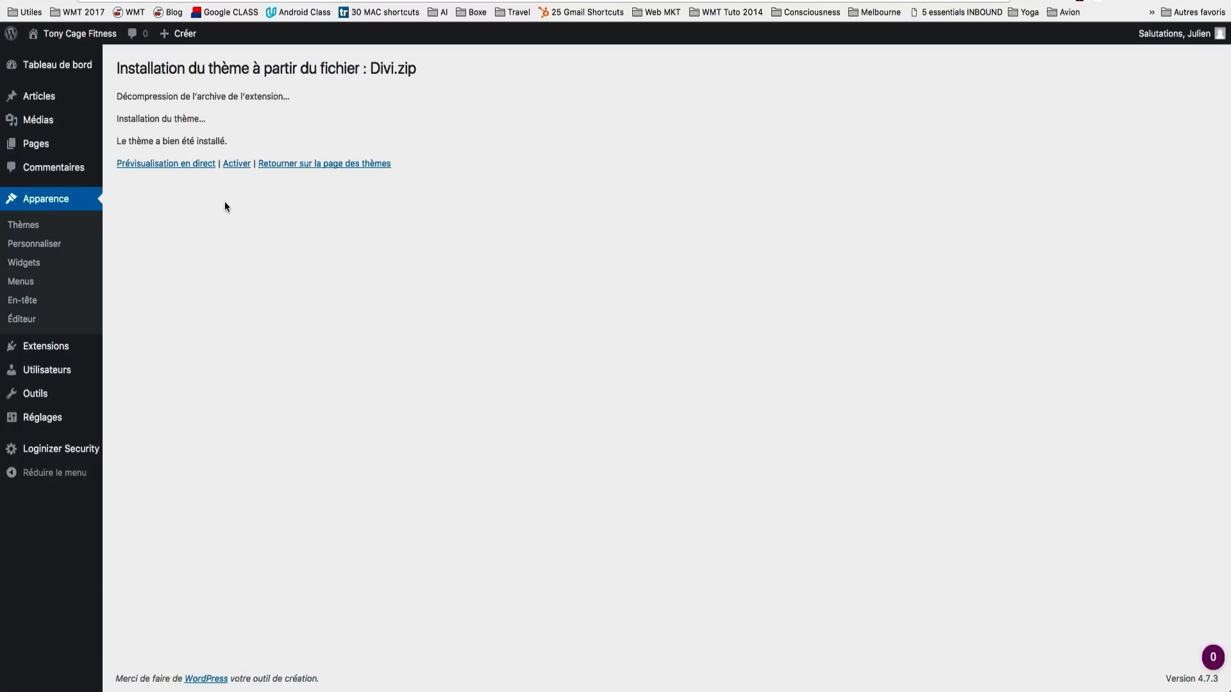
Step: Activate the Divi theme and open the site's front end from the admin bar
left_click(234, 167)
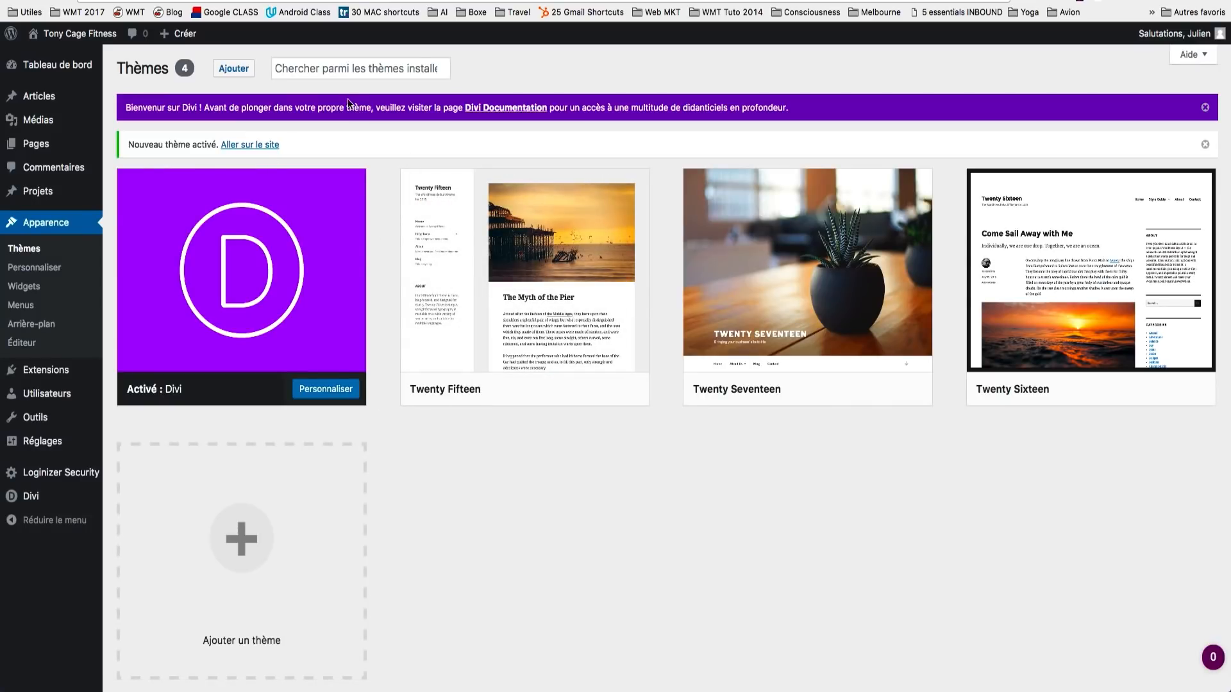
left_click(64, 56)
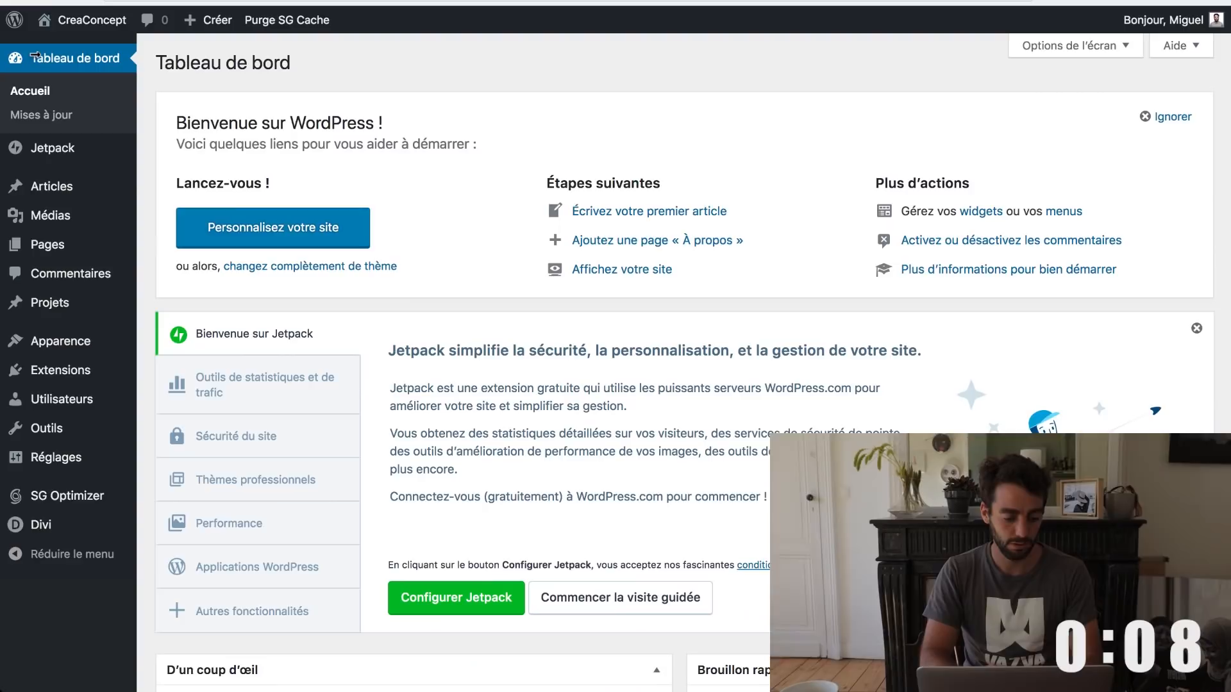
Step: In Divi Theme Options, upload logos.jpg from the desktop for the Logo field
mouse_move(58, 526)
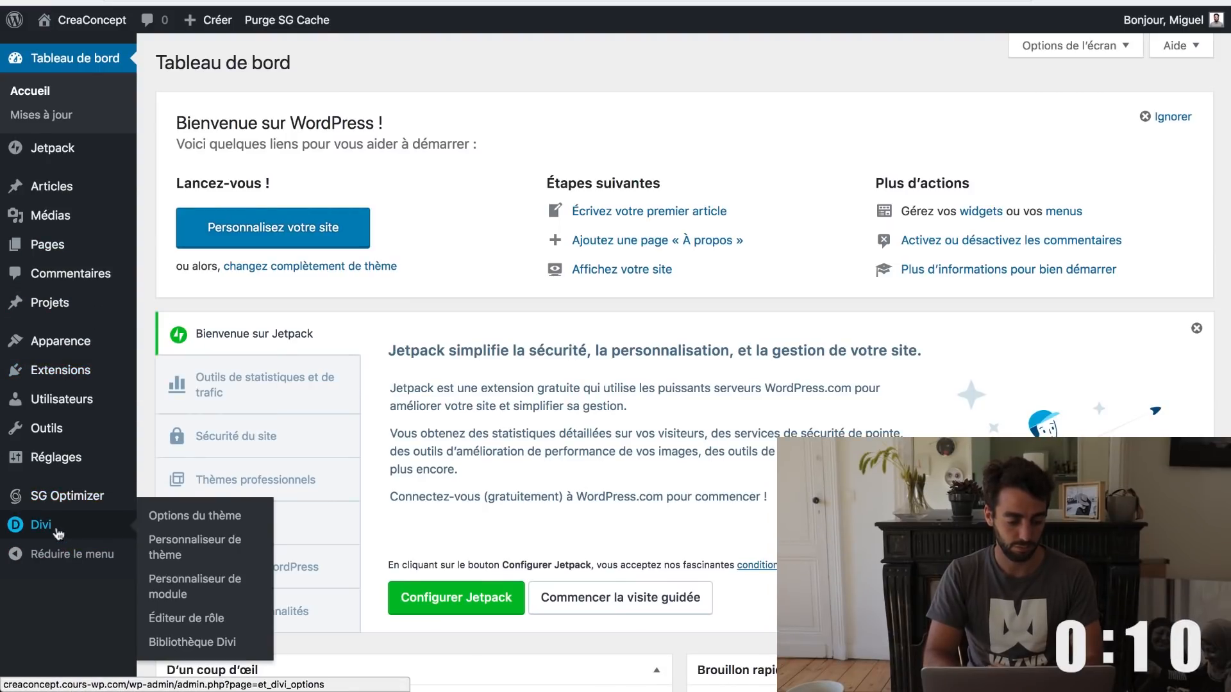
left_click(210, 523)
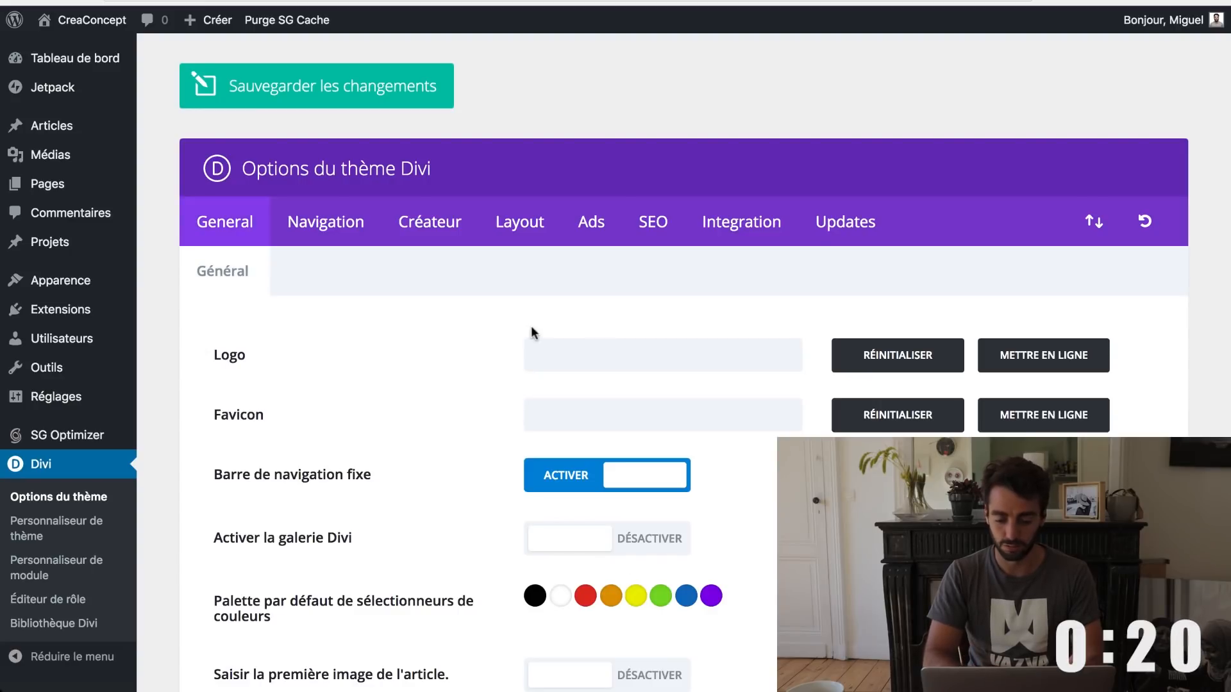
left_click(1028, 356)
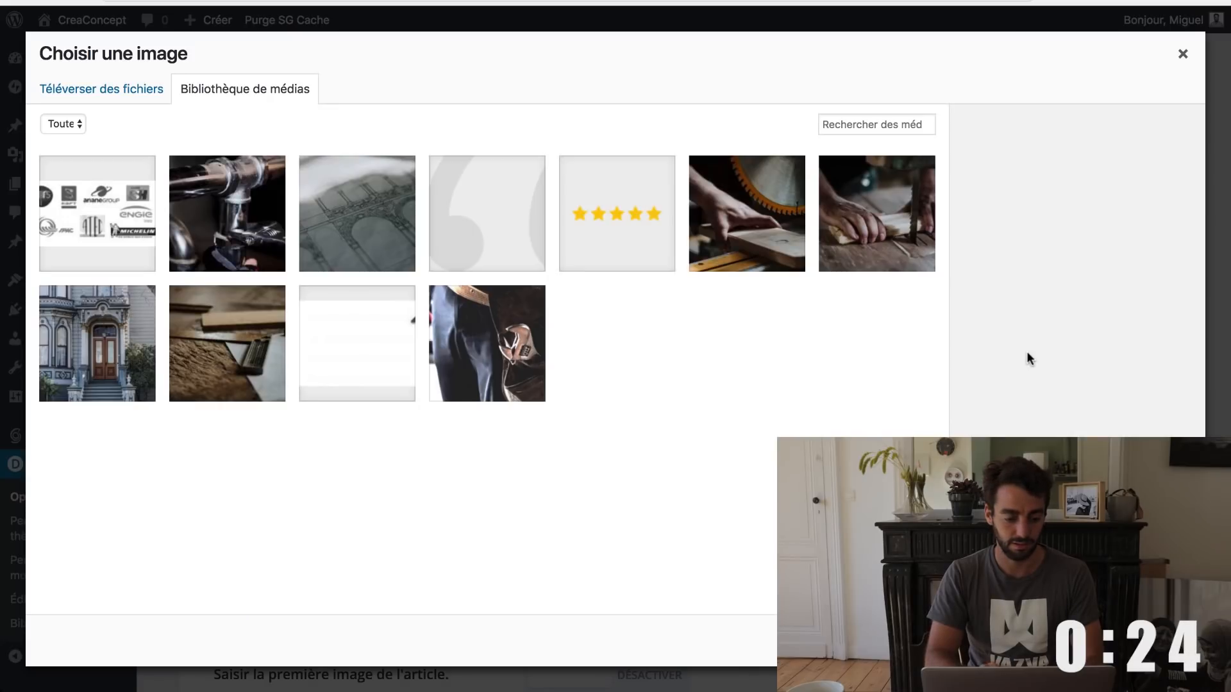
left_click(118, 94)
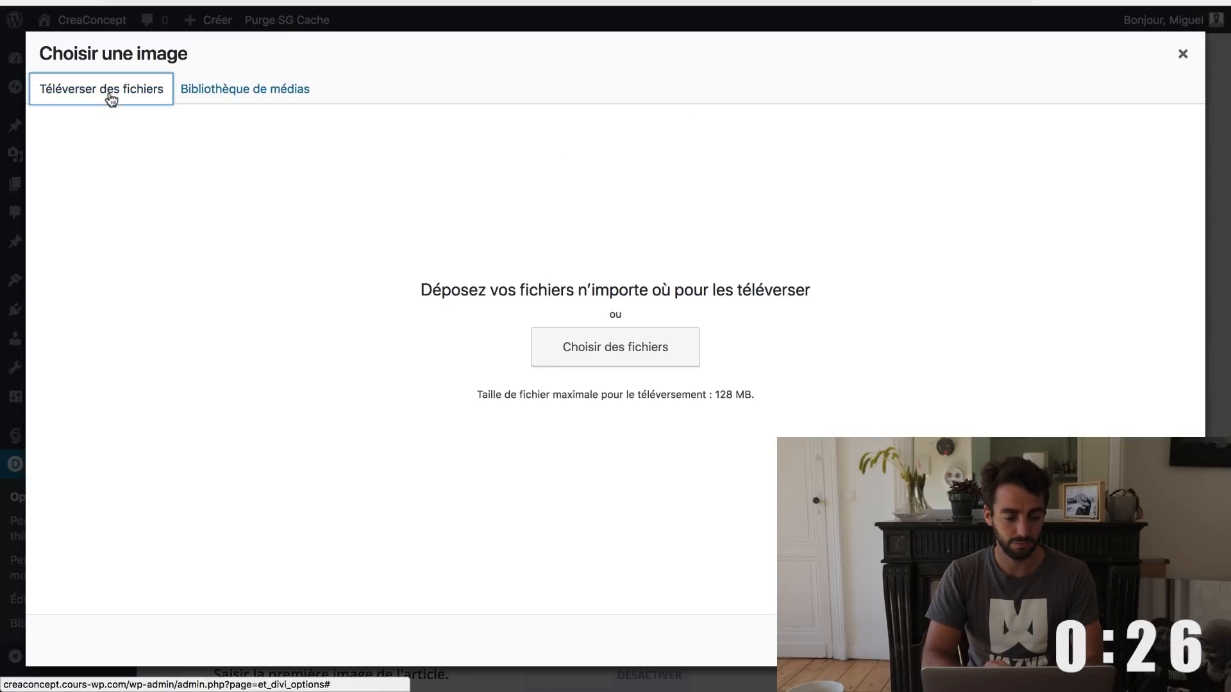
left_click(620, 352)
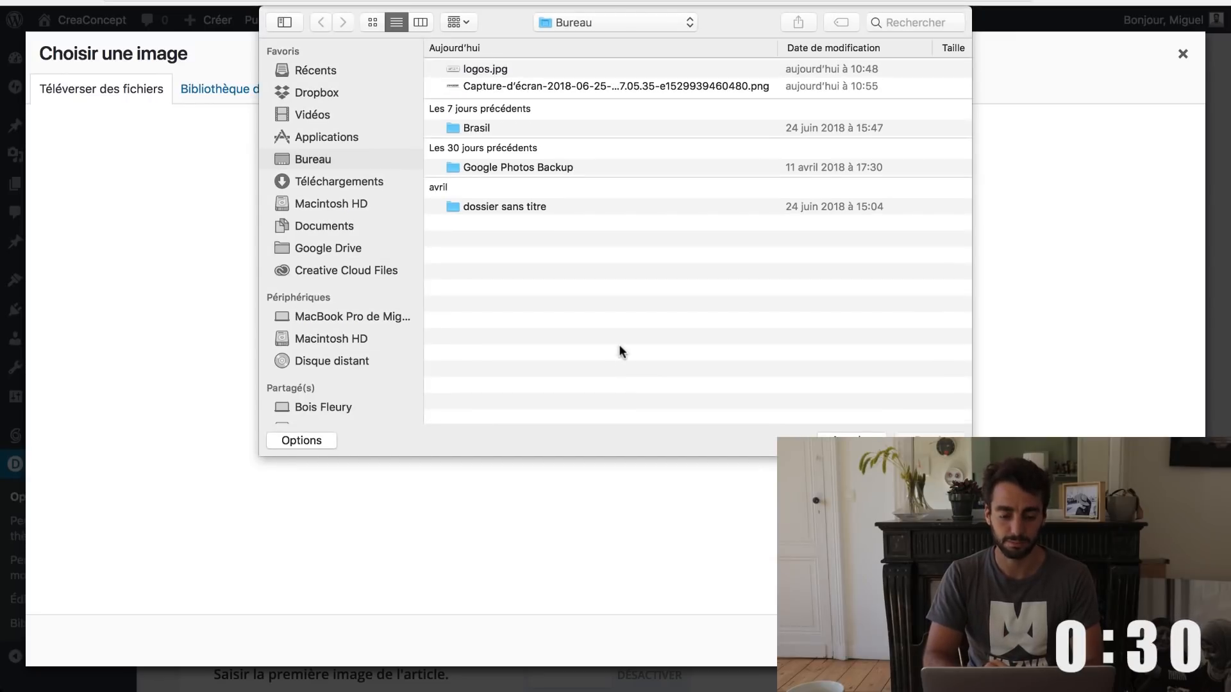
left_click(483, 66)
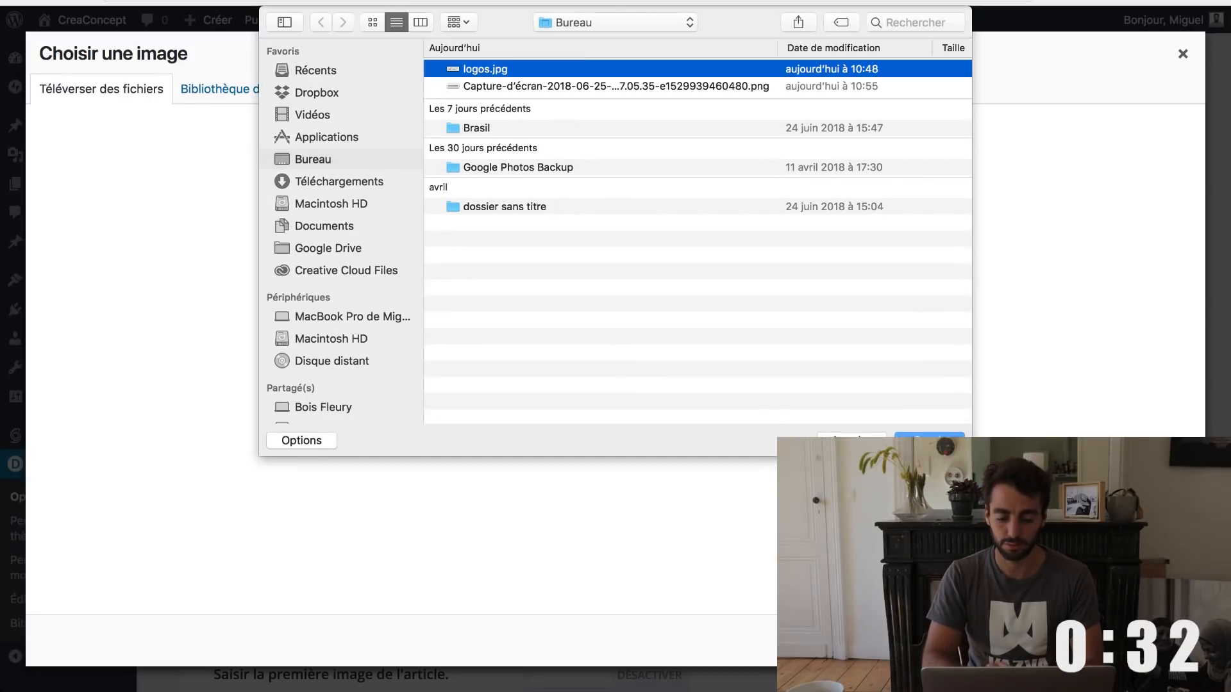
left_click(929, 442)
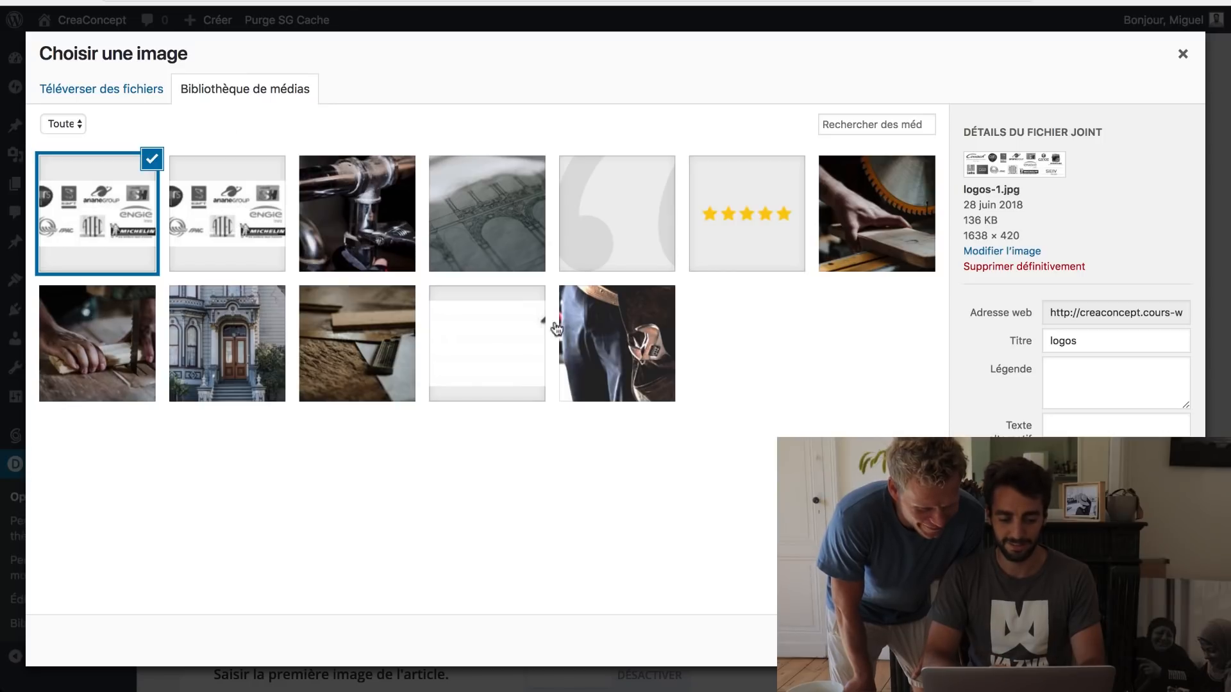
Step: Upload the 200×34 CreaConcept logo screenshot instead and use it as the logo
left_click(78, 97)
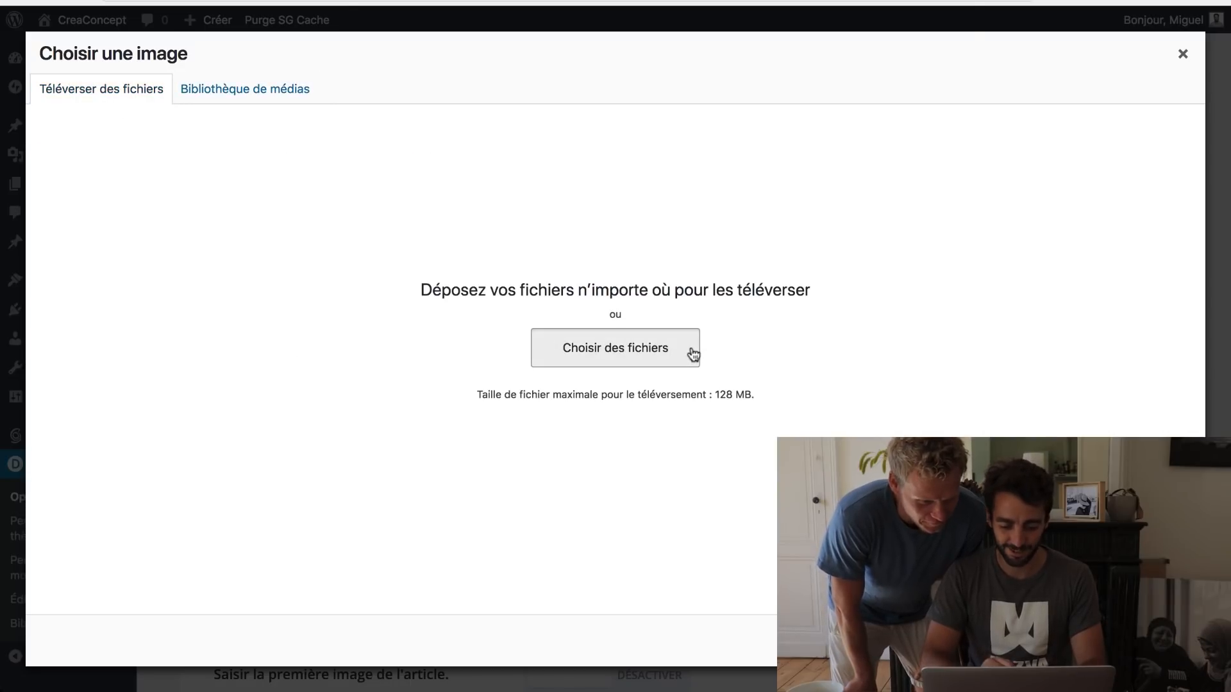
left_click(687, 349)
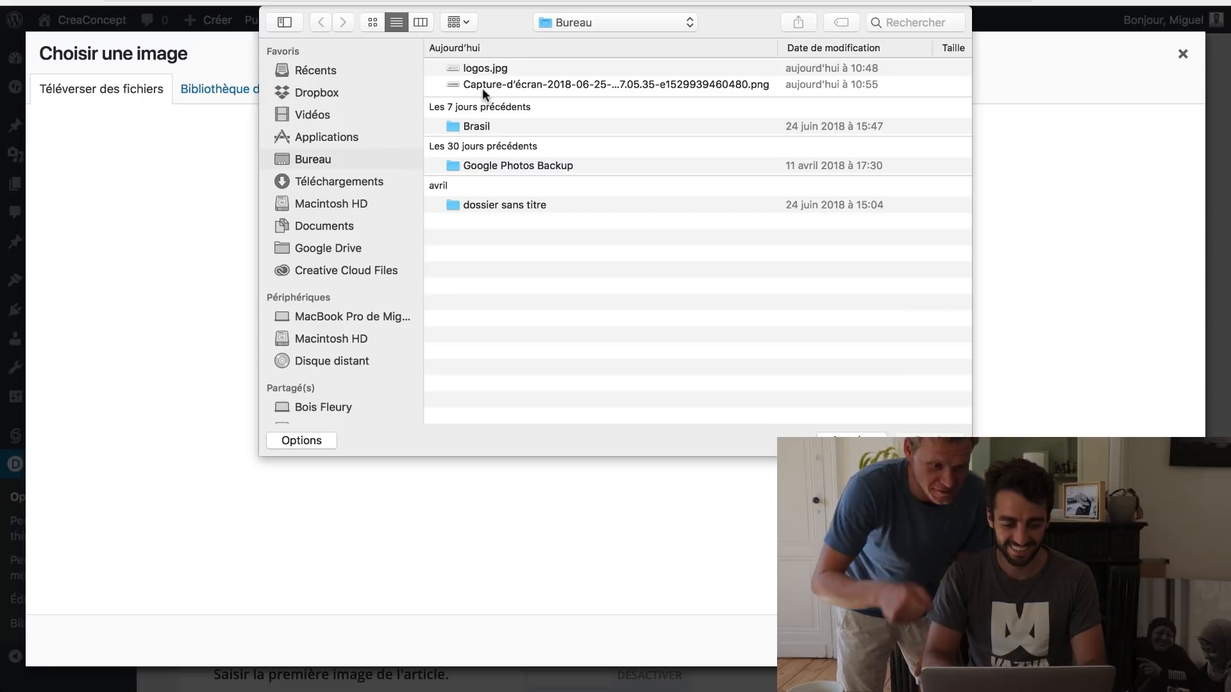
left_click(486, 86)
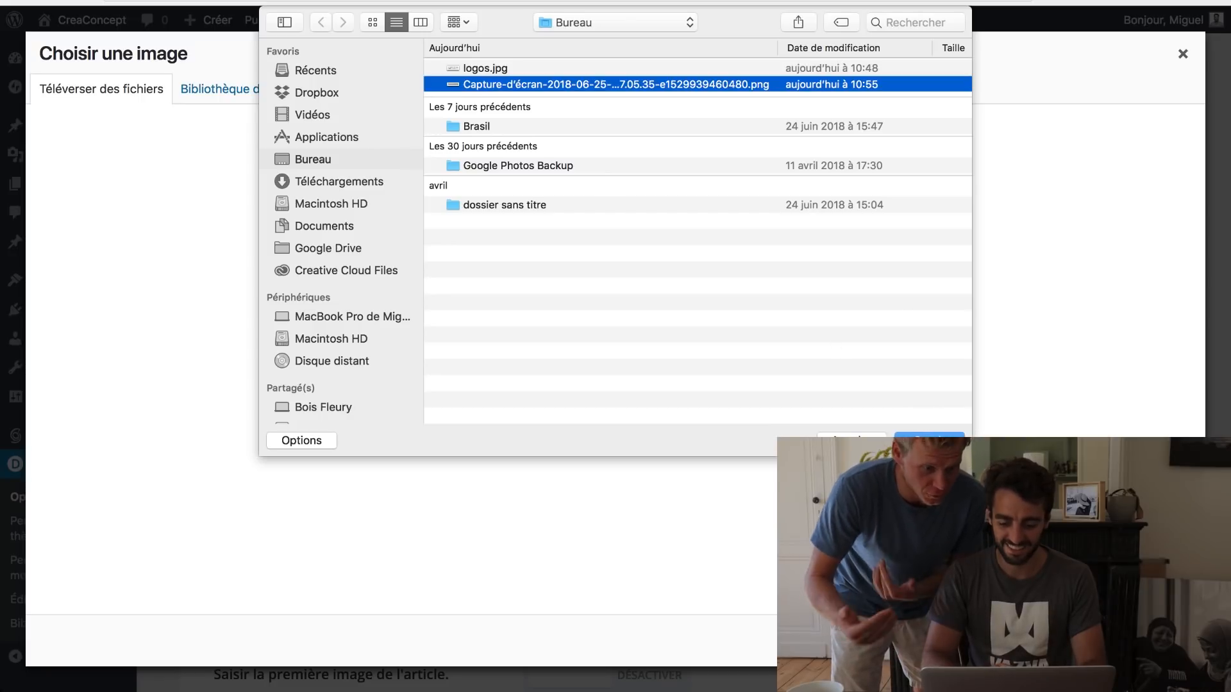
key("Return")
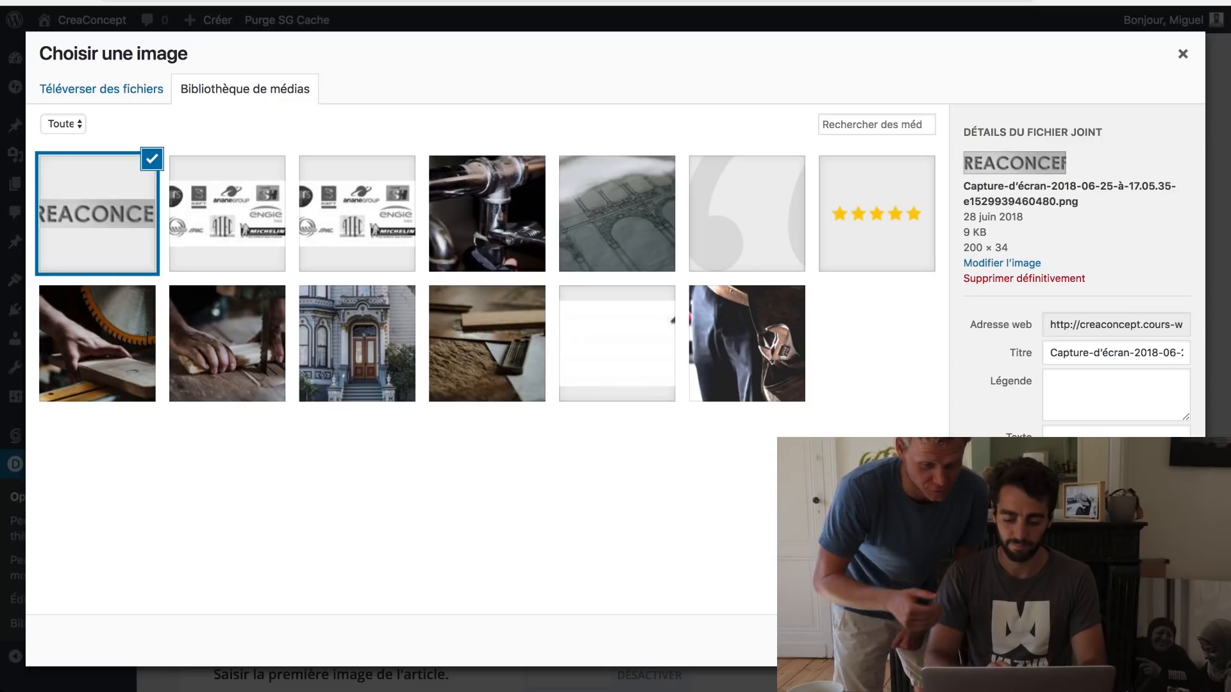
left_click(1145, 641)
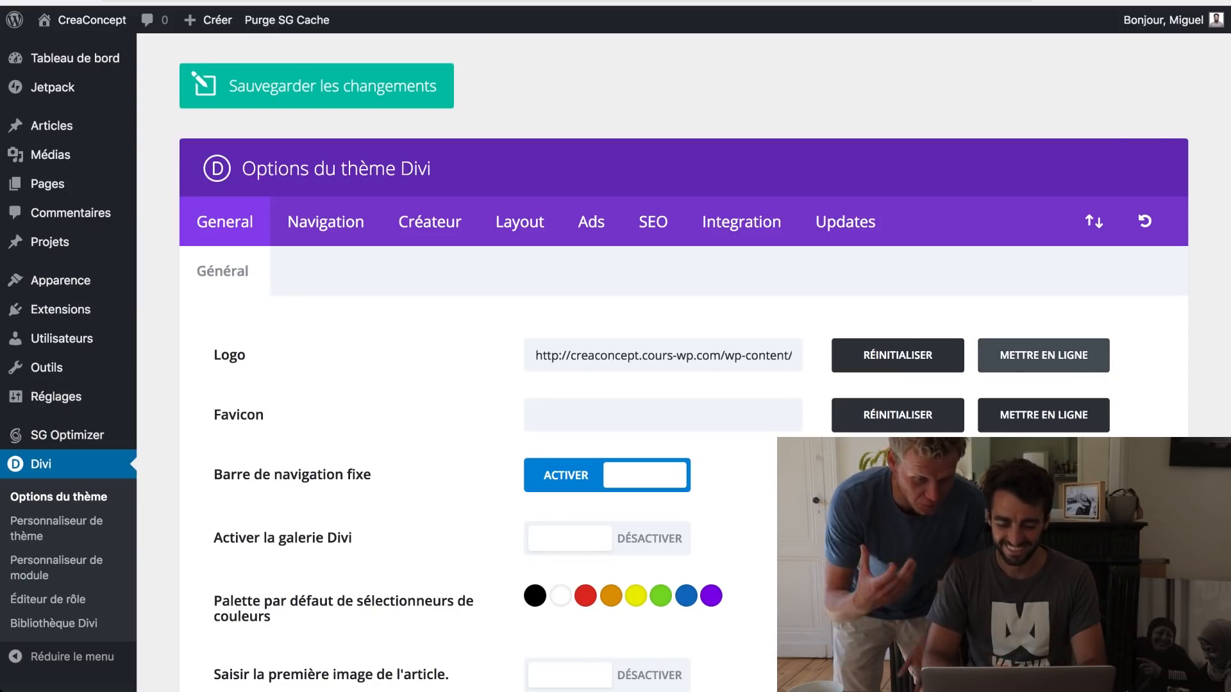
Step: Save the Divi theme option changes and decline the 1Password save-login prompt
scroll(641, 385, "down", 6)
scroll(641, 385, "up", 6)
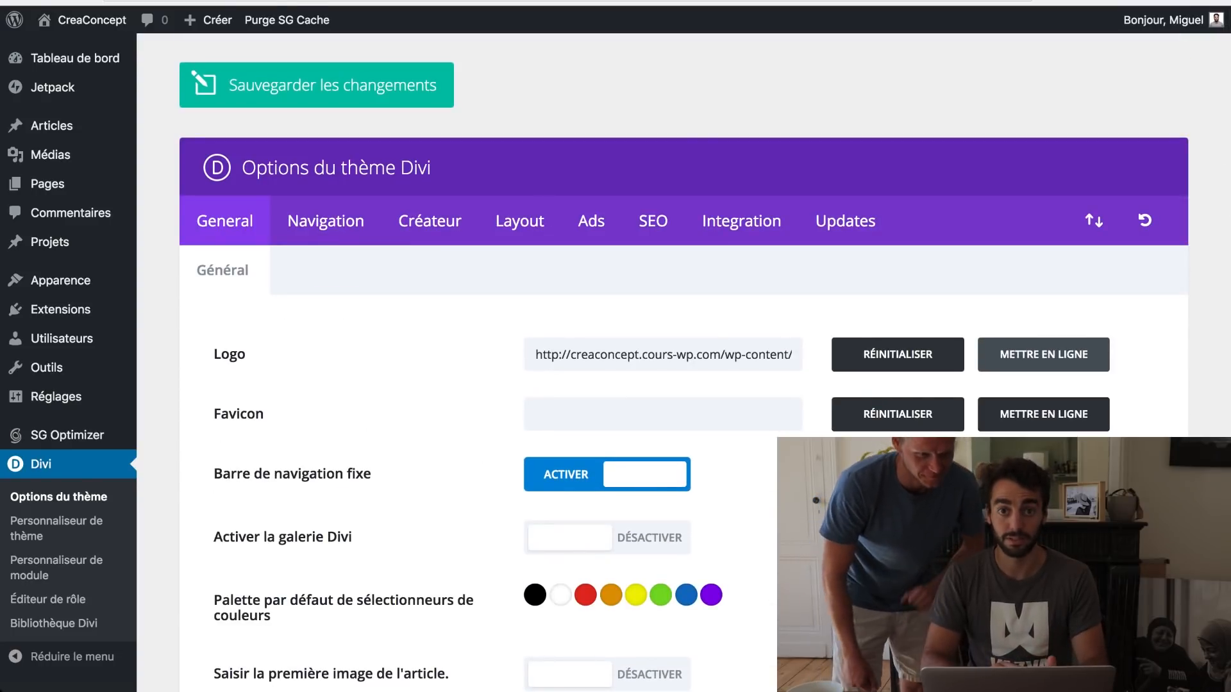
scroll(641, 384, "down", 20)
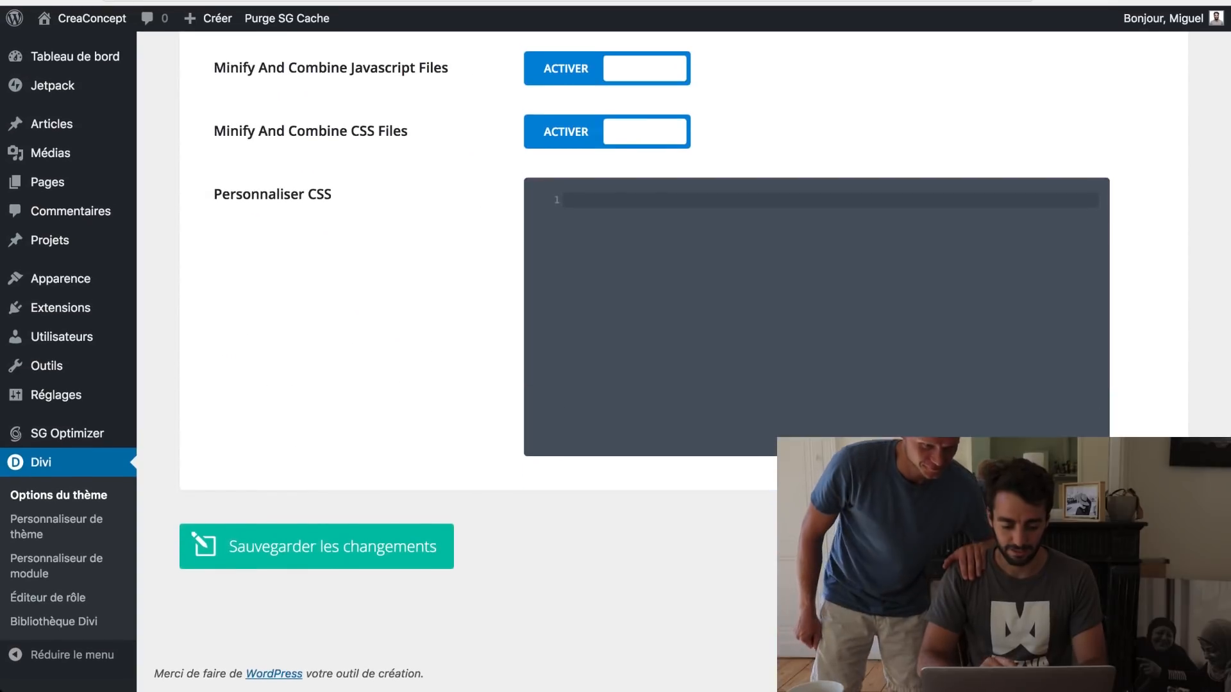
left_click(350, 551)
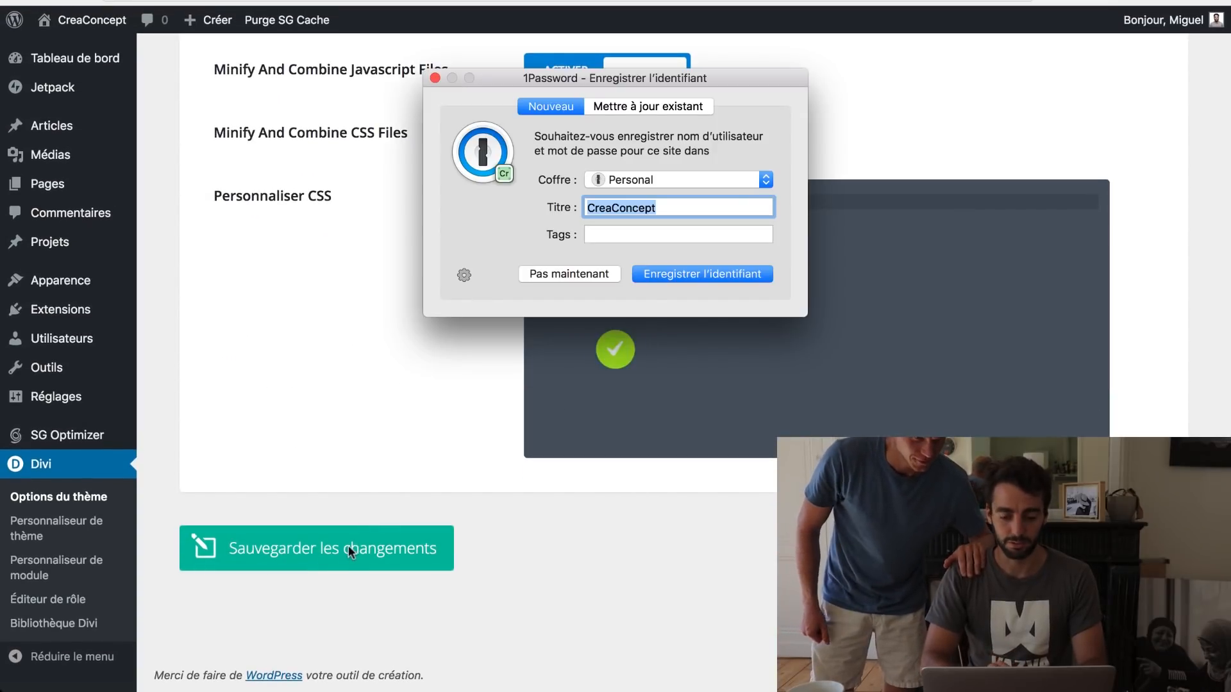
left_click(549, 275)
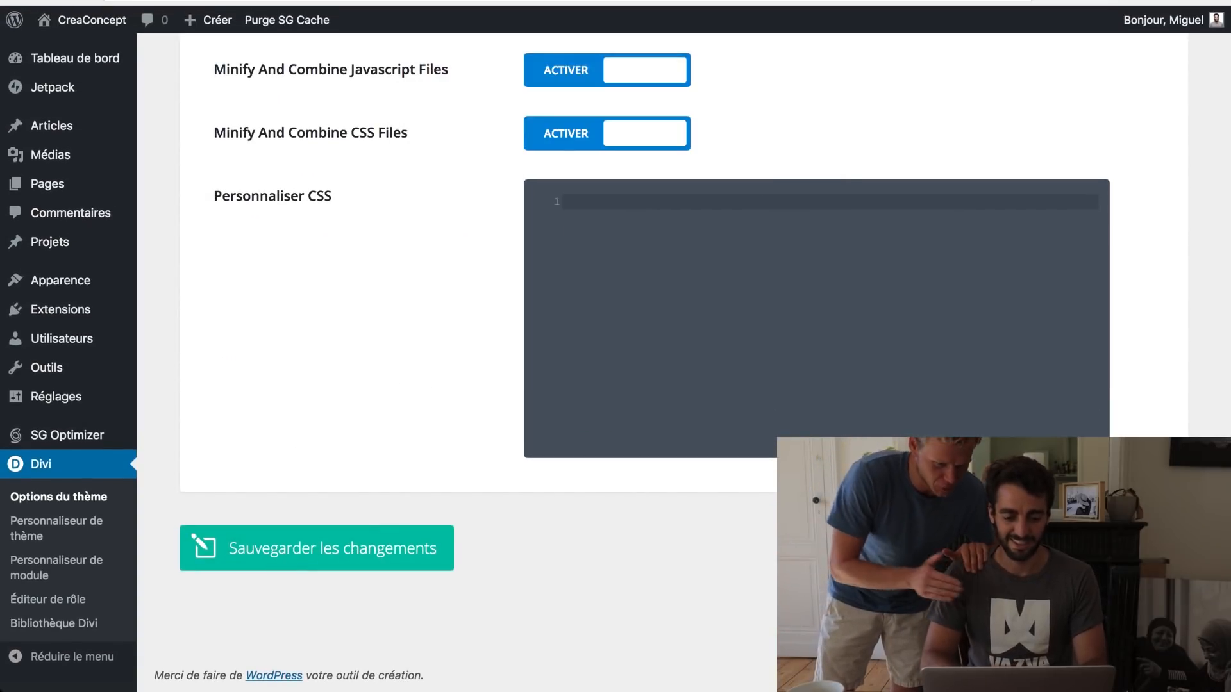
Step: Check the new CreaConcept logo on the live site, then start adding a new page
mouse_move(112, 20)
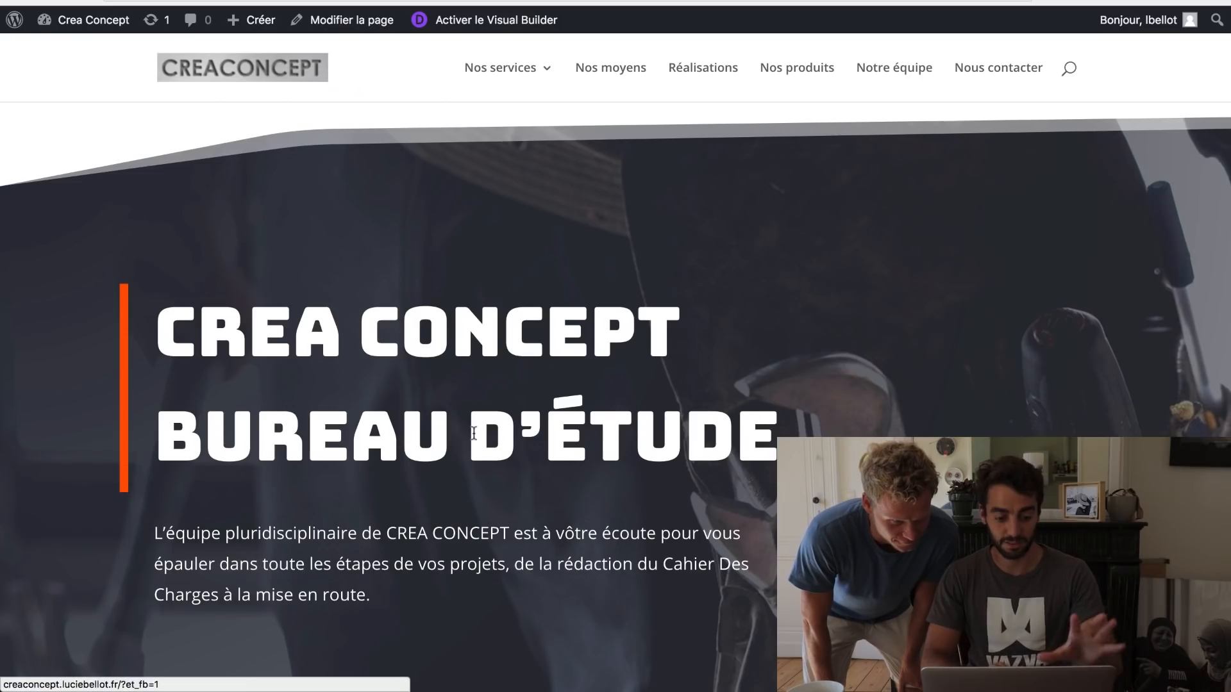
scroll(473, 433, "down", 10)
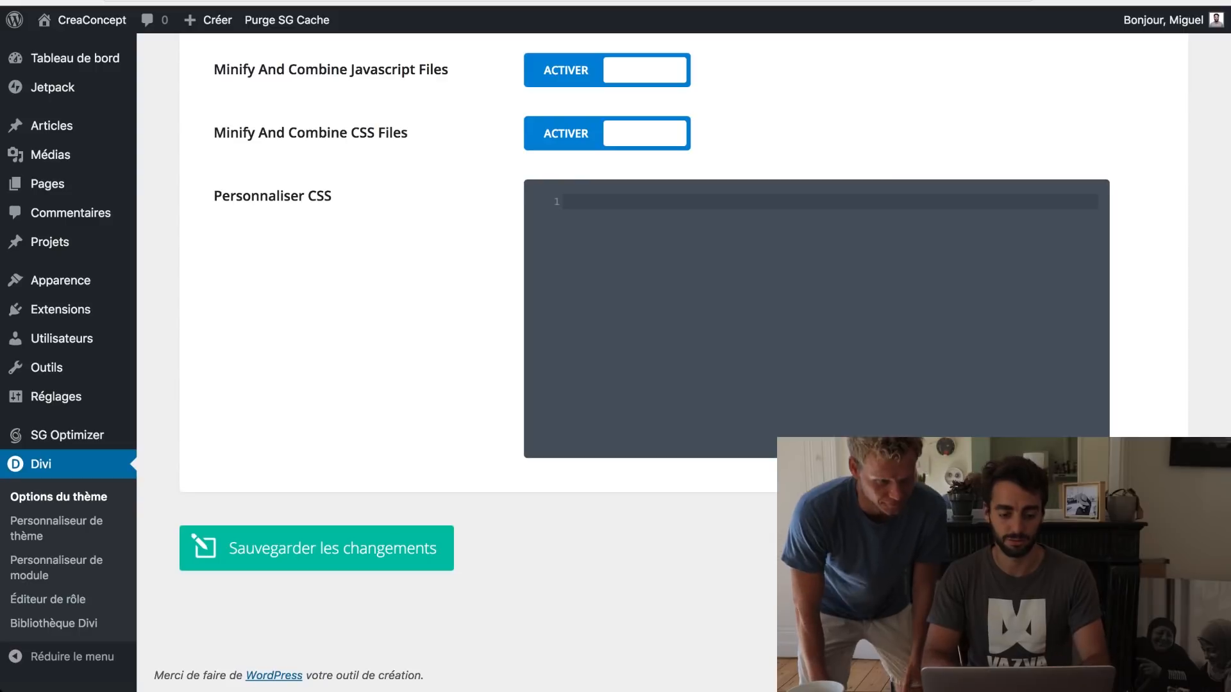
mouse_move(67, 135)
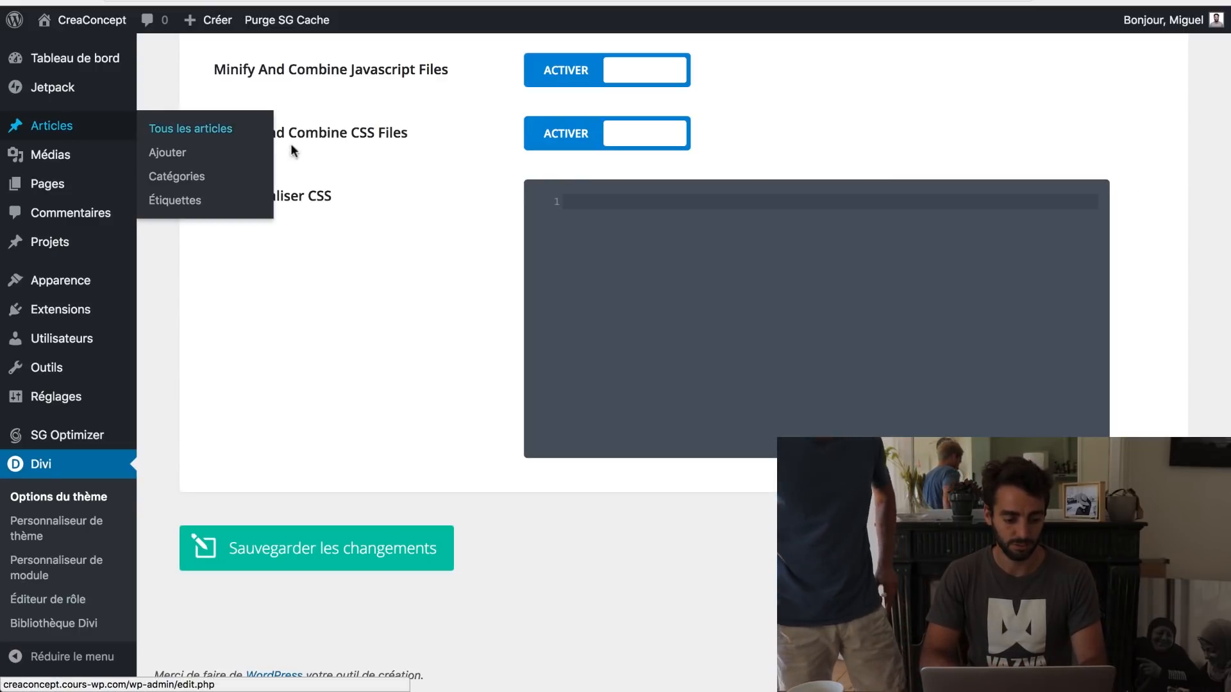
mouse_move(64, 184)
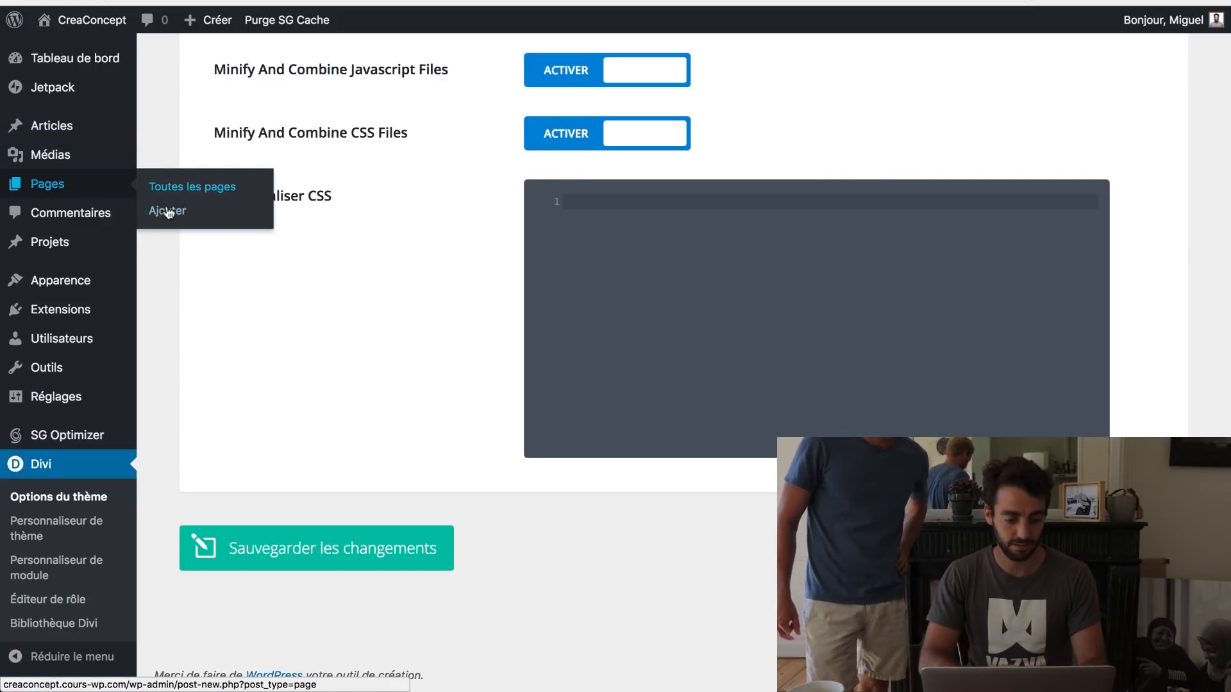
left_click(168, 211)
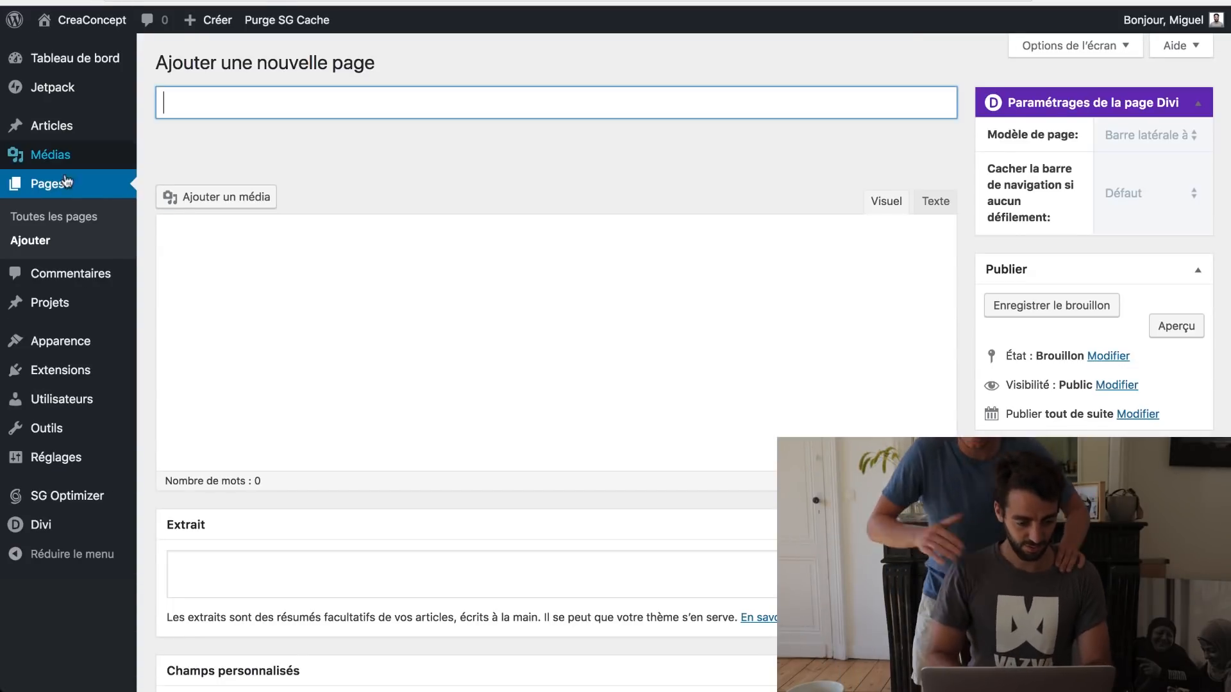
Step: Create a new page titled 'Page Accueil' and open it in the Divi Visual Builder
left_click(68, 218)
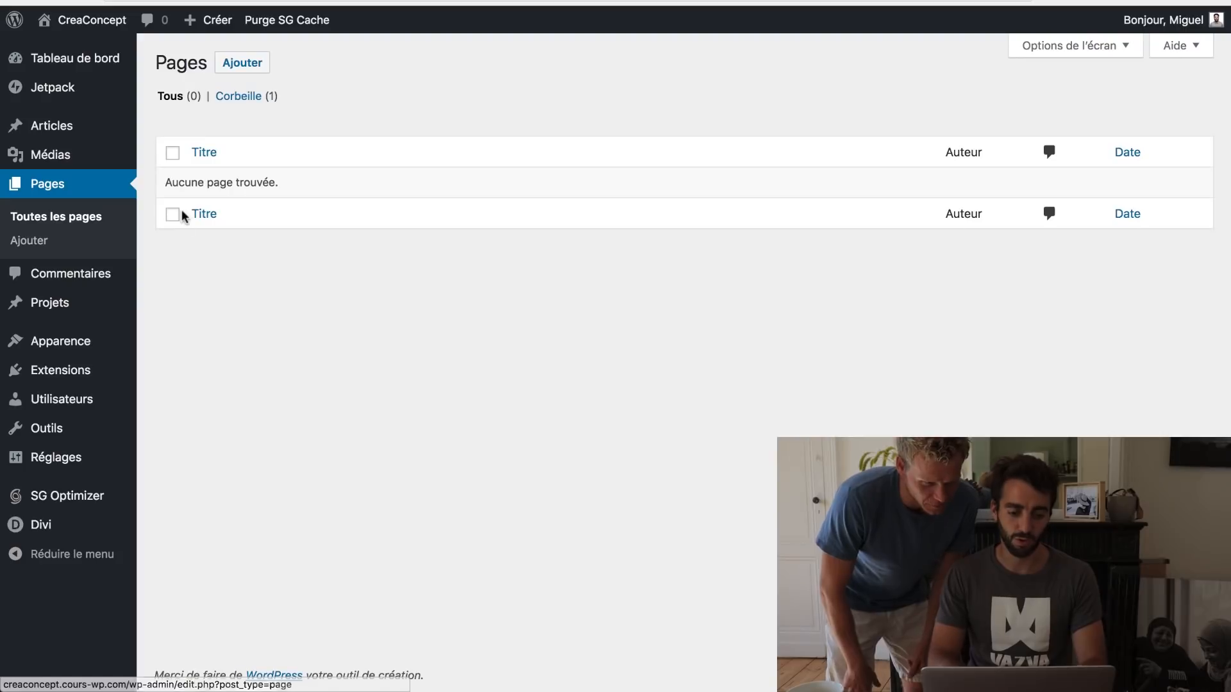
left_click(235, 71)
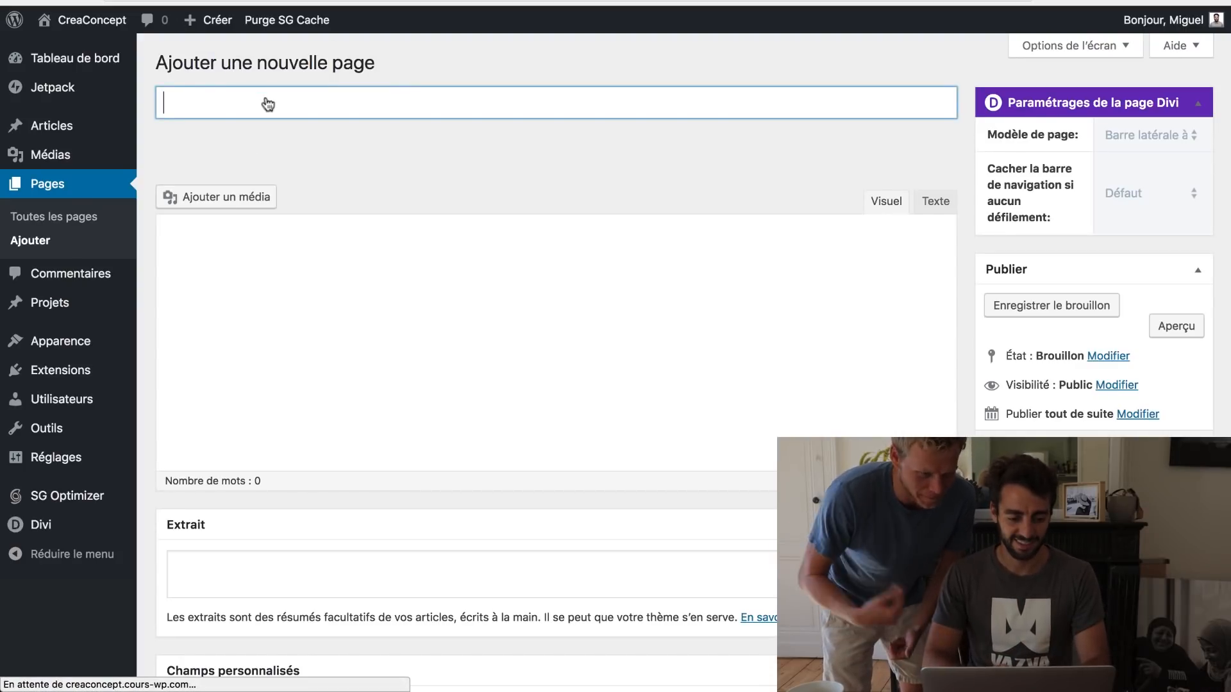
type("P")
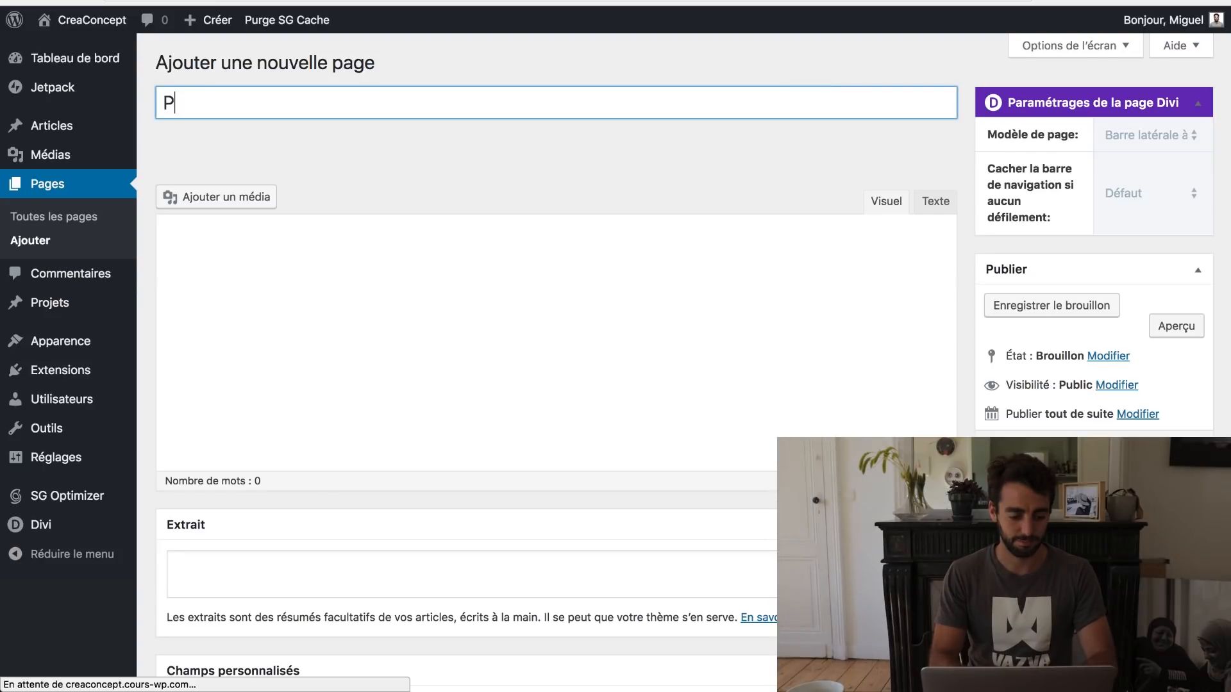
type("age Accu")
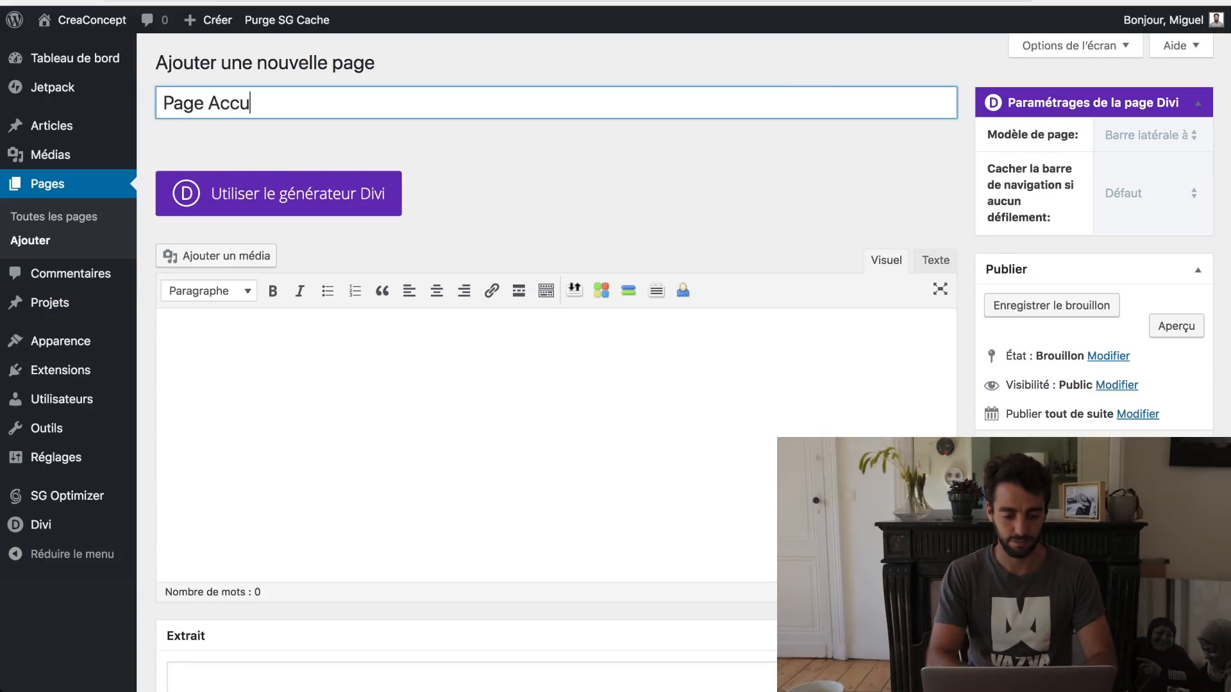
type("eil")
left_click(298, 196)
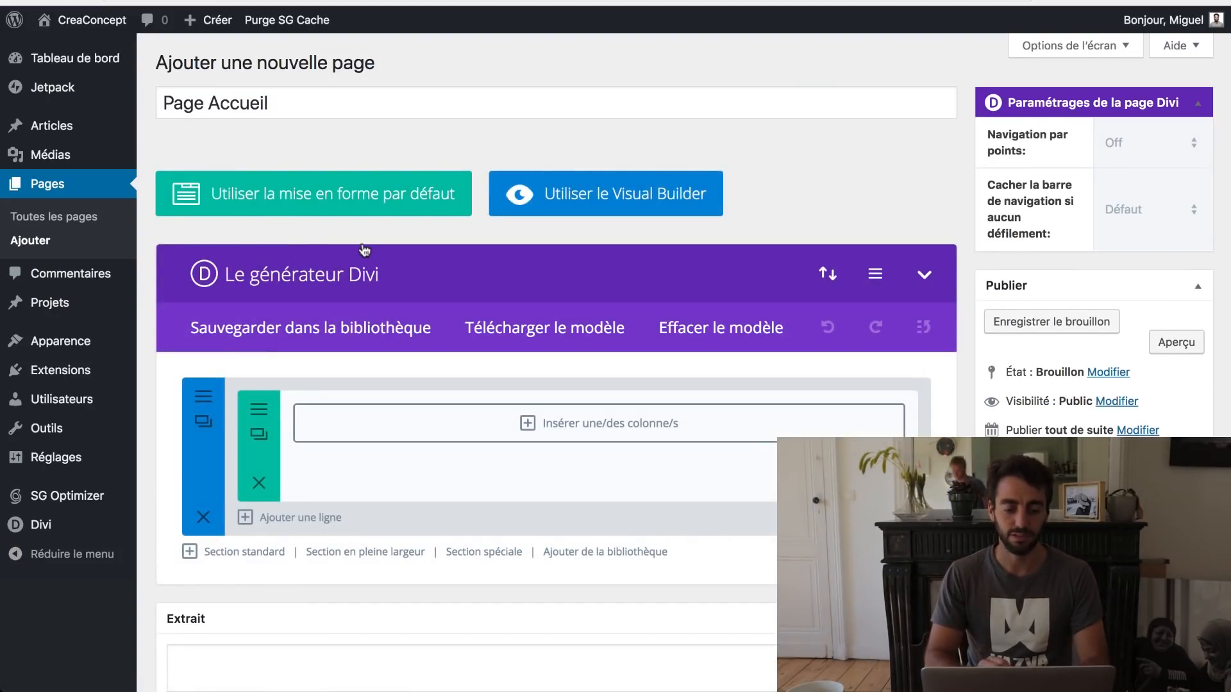
left_click(574, 204)
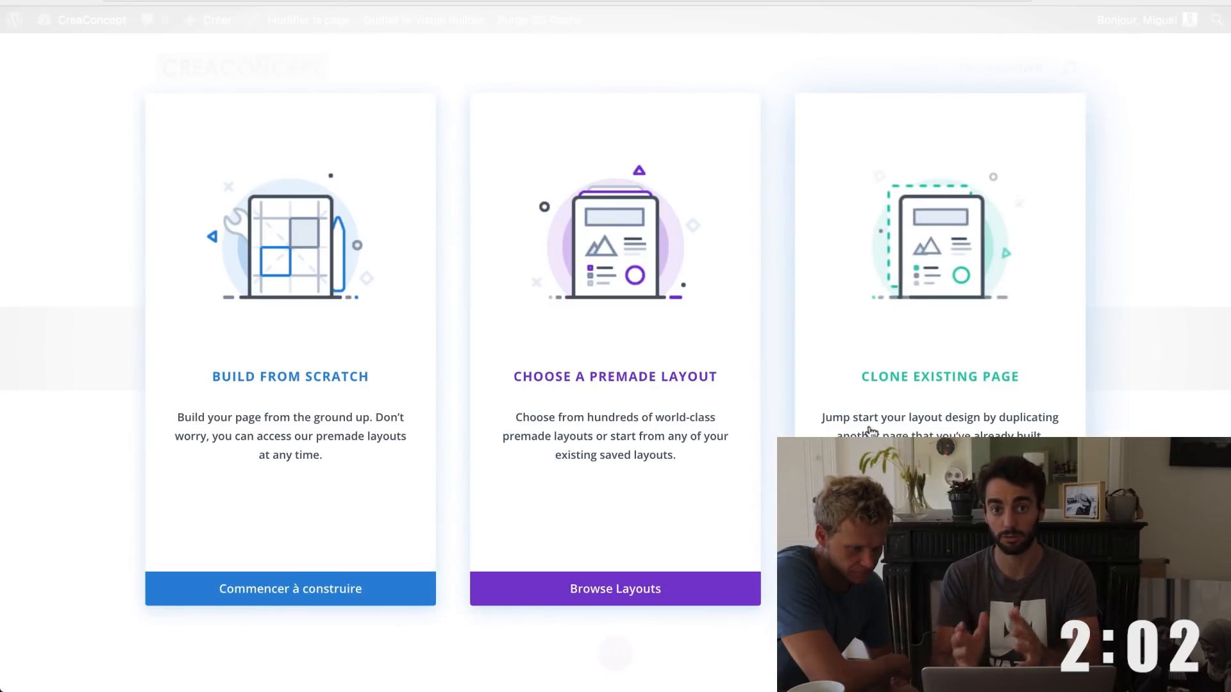
Step: Open Divi's premade layouts library and scroll down to the Handyman layout pack
left_click(603, 590)
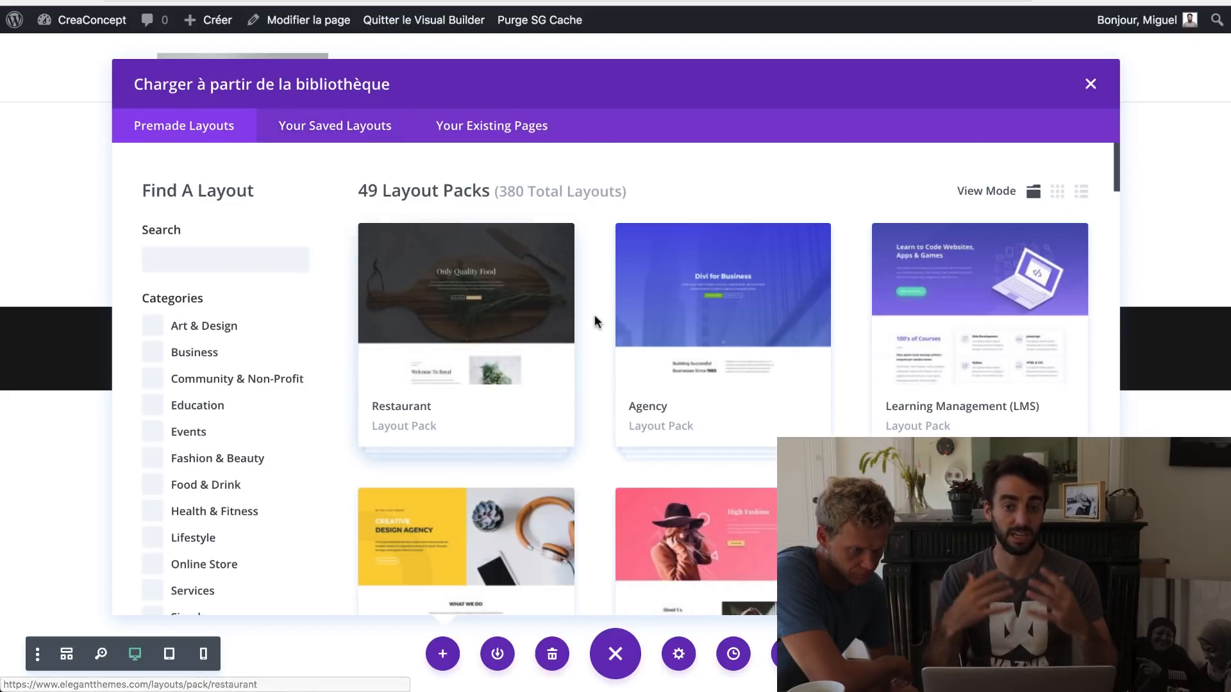
scroll(801, 418, "down", 8)
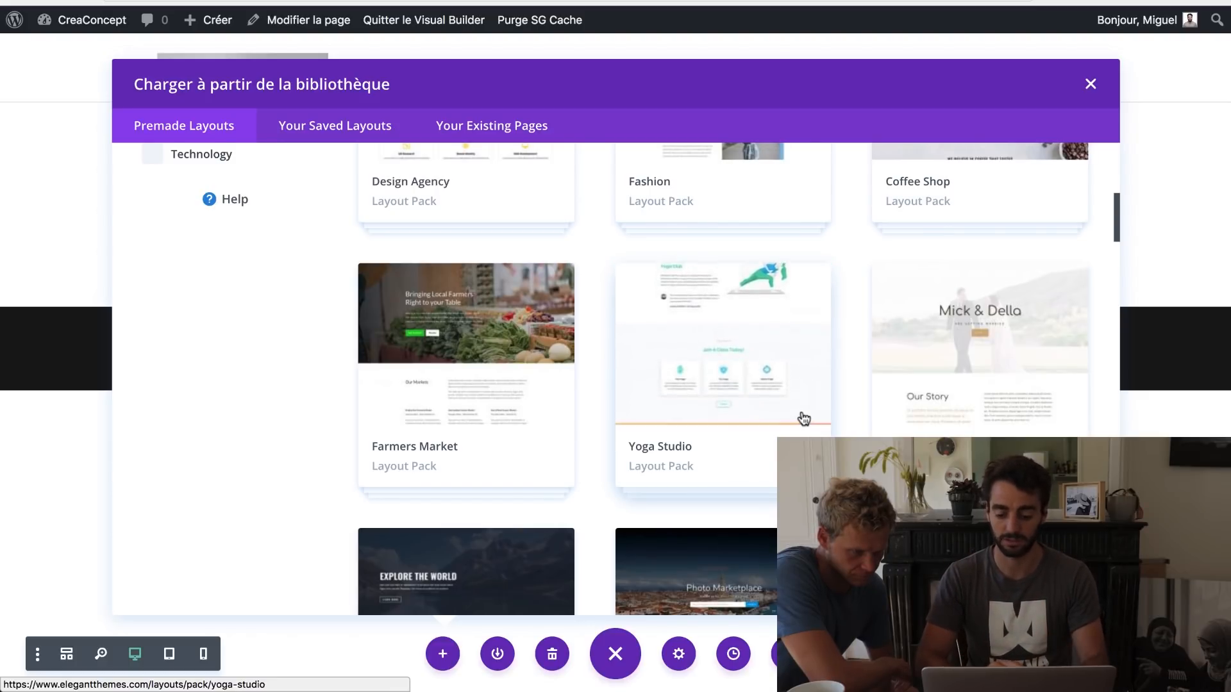
scroll(803, 418, "down", 6)
scroll(803, 418, "down", 8)
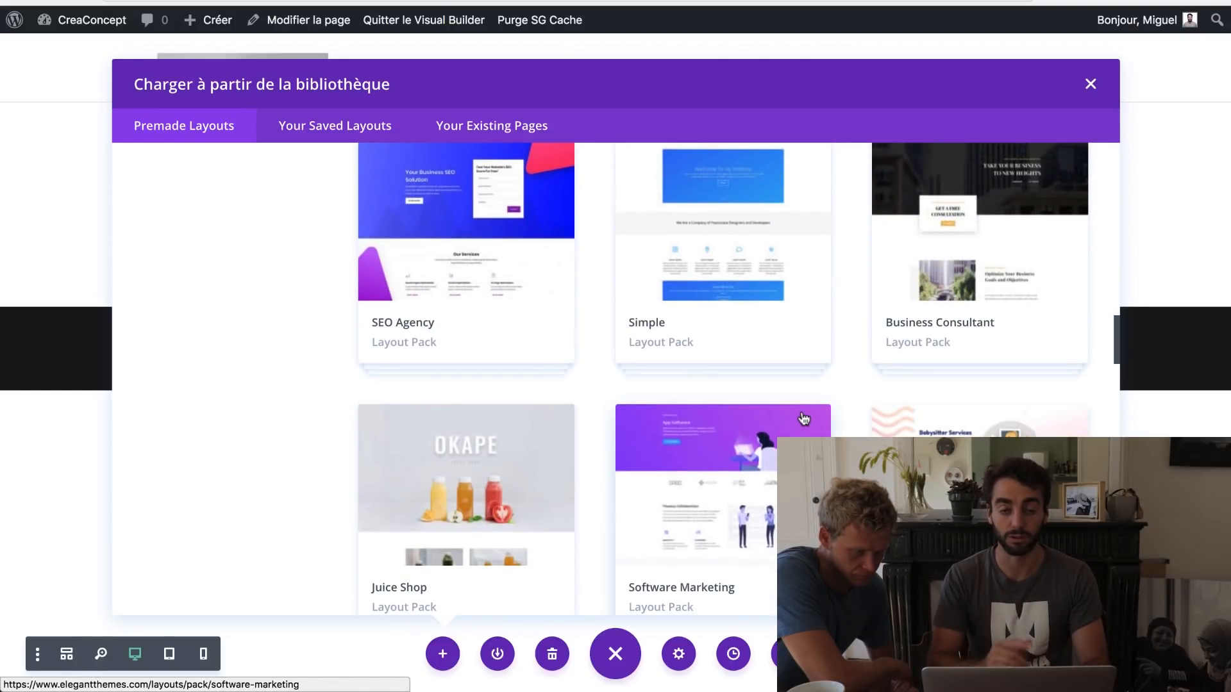
scroll(803, 418, "down", 3)
scroll(802, 417, "down", 3)
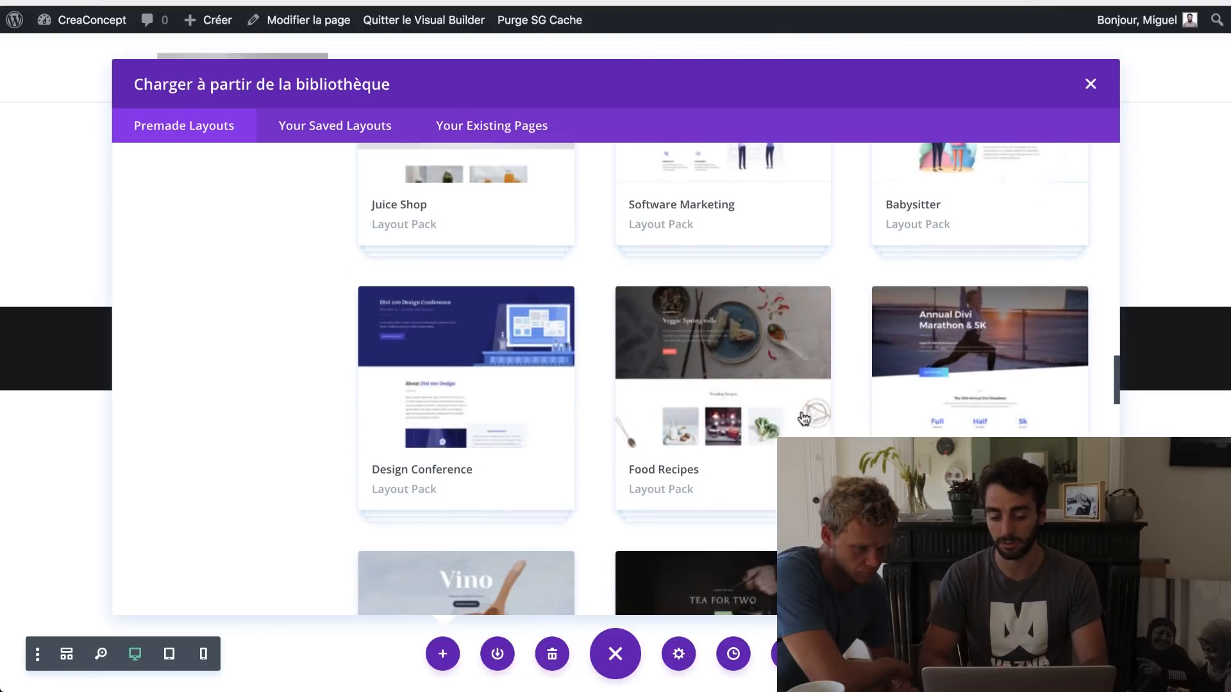
scroll(803, 418, "down", 10)
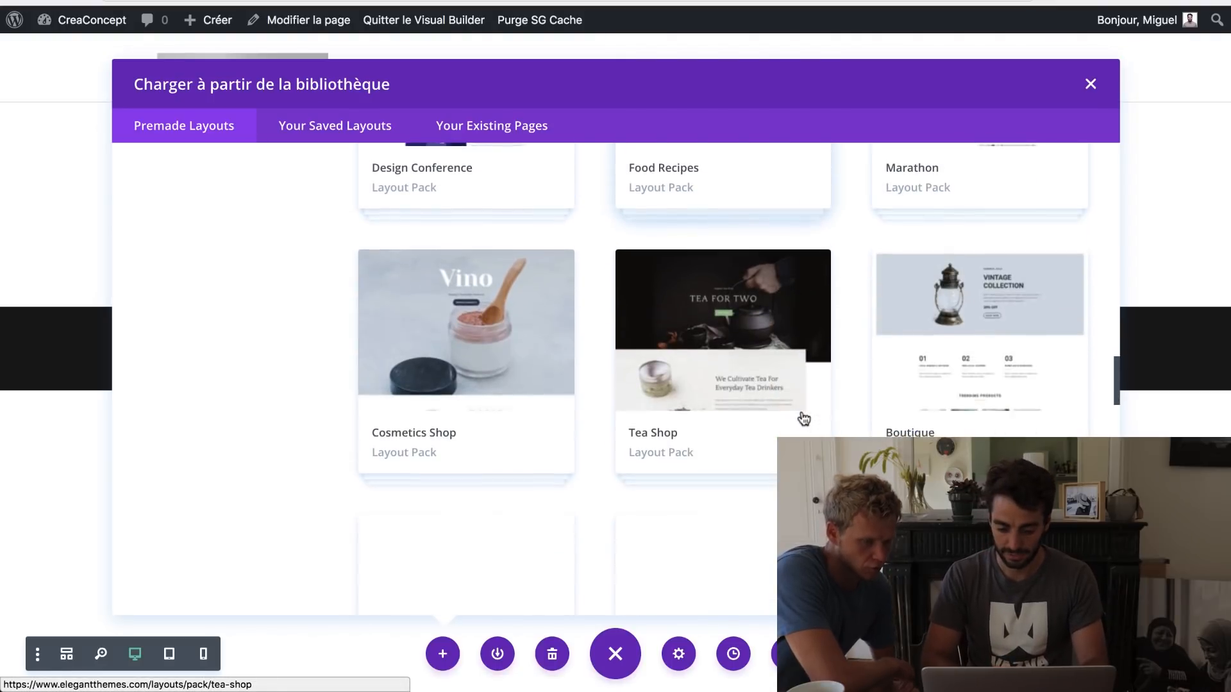
scroll(803, 418, "down", 5)
scroll(800, 417, "up", 3)
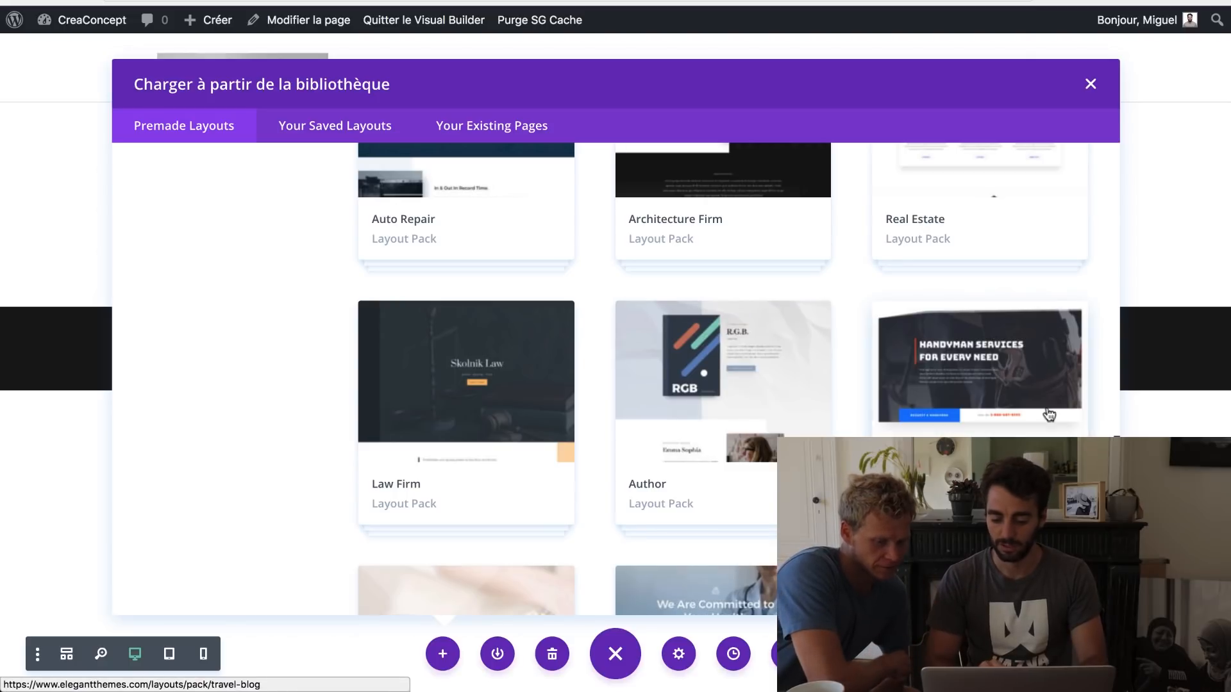
Step: Open the Handyman layout pack and look through its available layouts
left_click(974, 355)
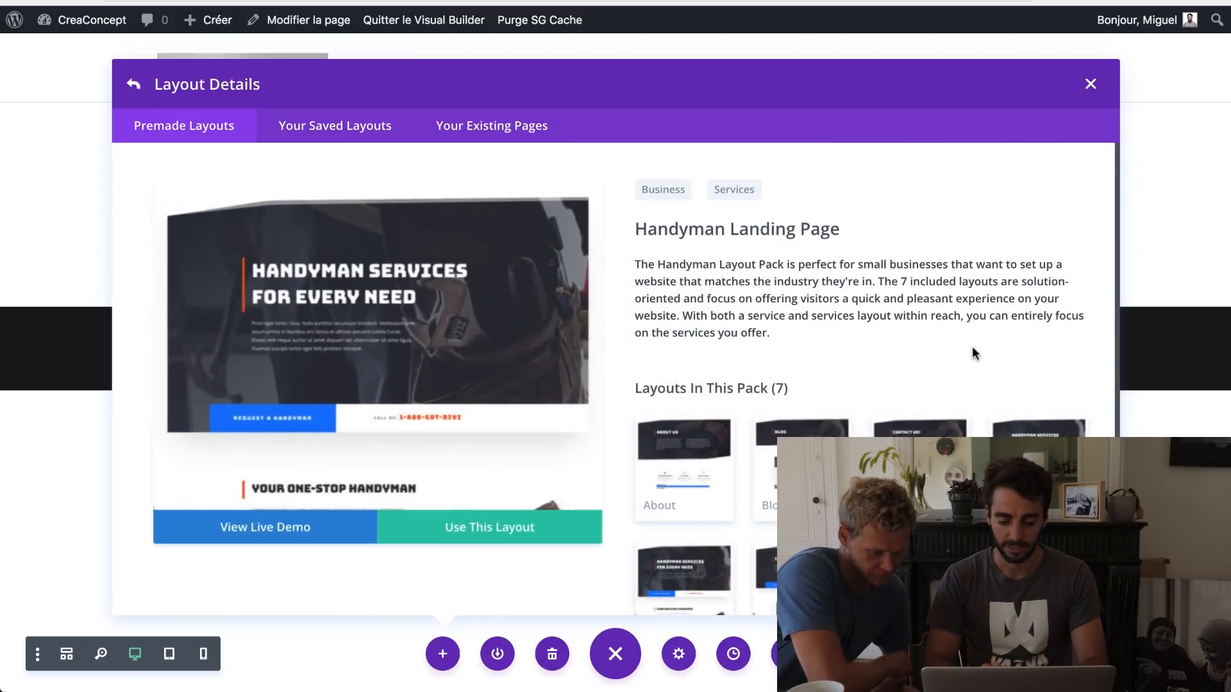
scroll(801, 449, "down", 2)
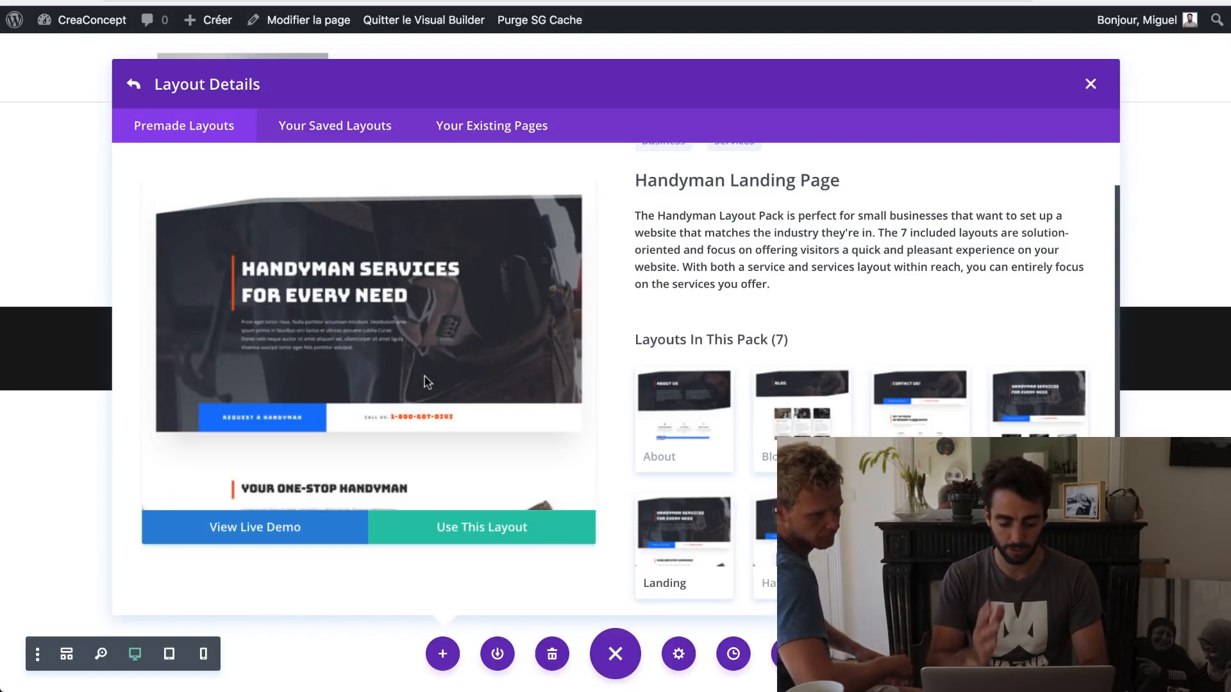
scroll(429, 344, "down", 15)
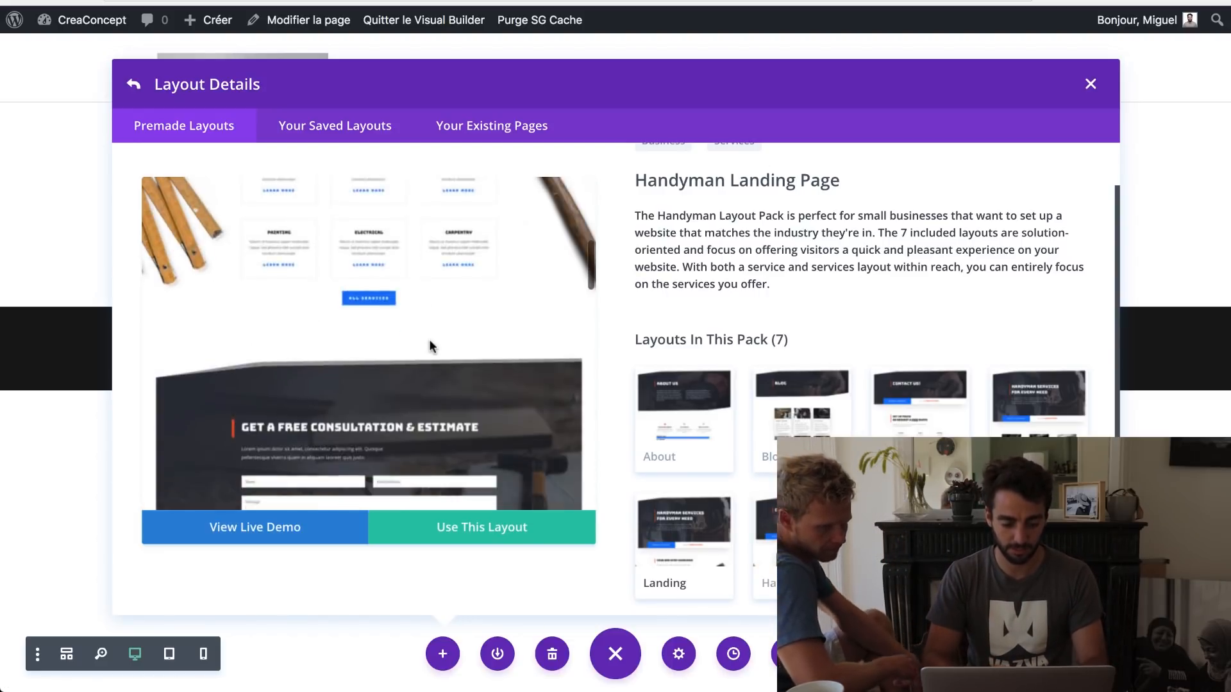
scroll(430, 339, "down", 5)
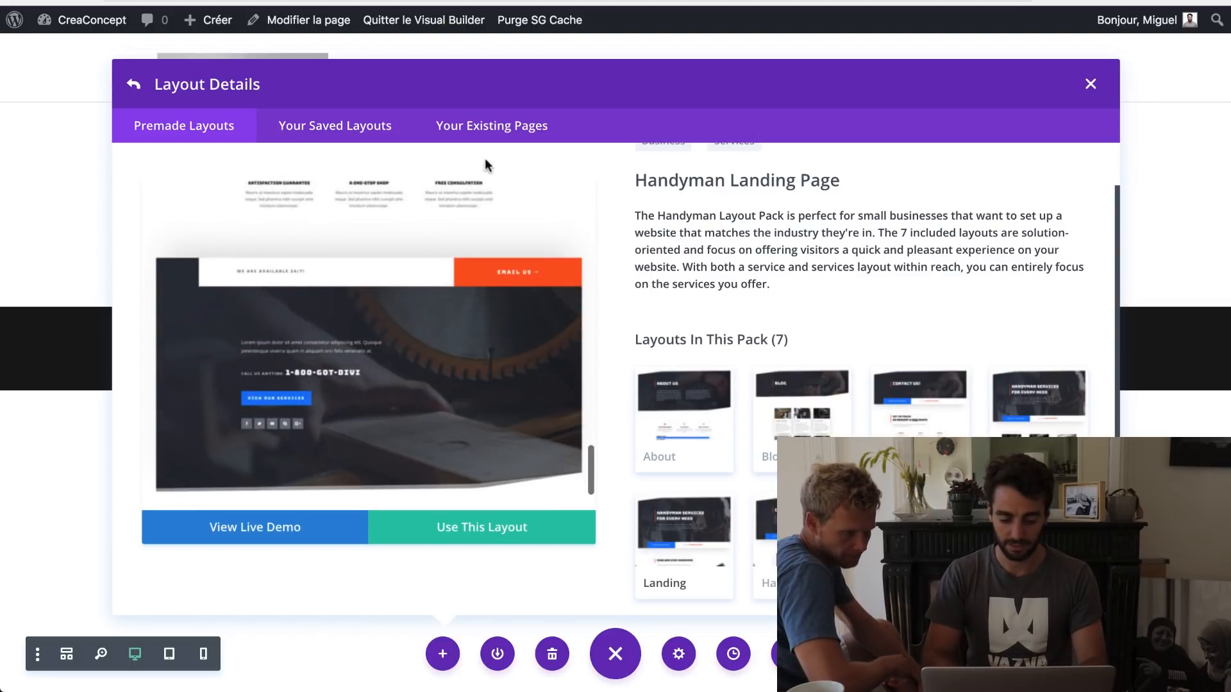
scroll(465, 317, "up", 3)
scroll(465, 317, "down", 3)
scroll(465, 317, "up", 5)
scroll(464, 313, "up", 5)
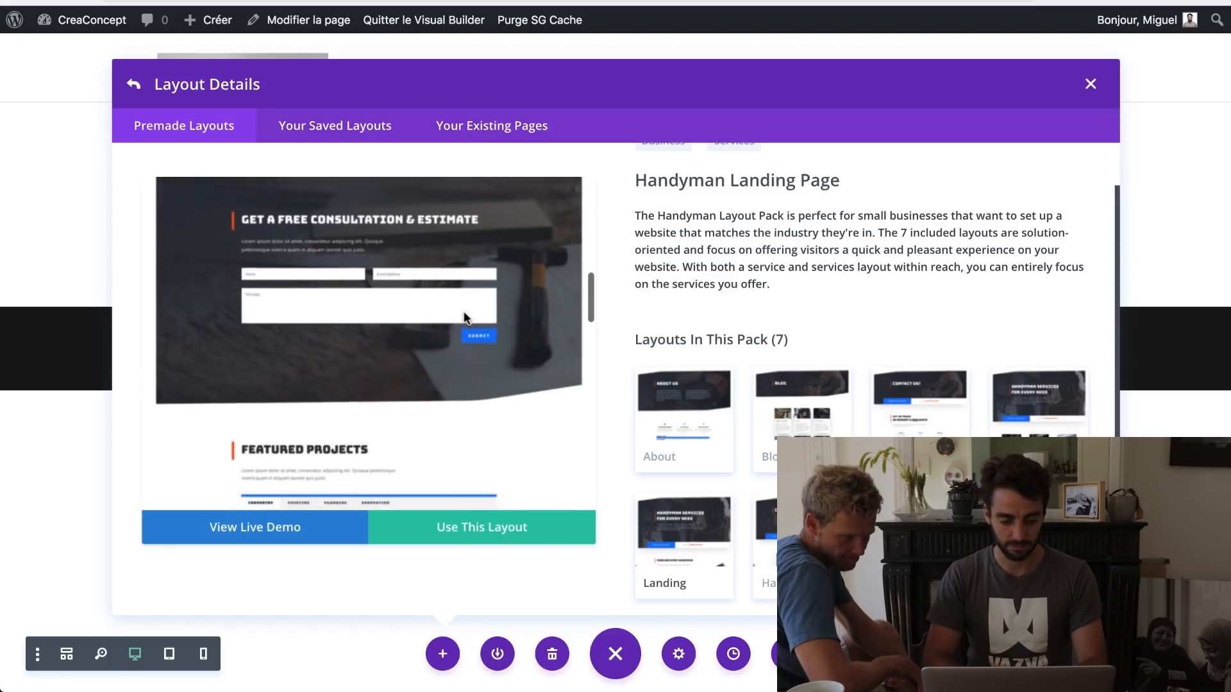
scroll(464, 312, "down", 10)
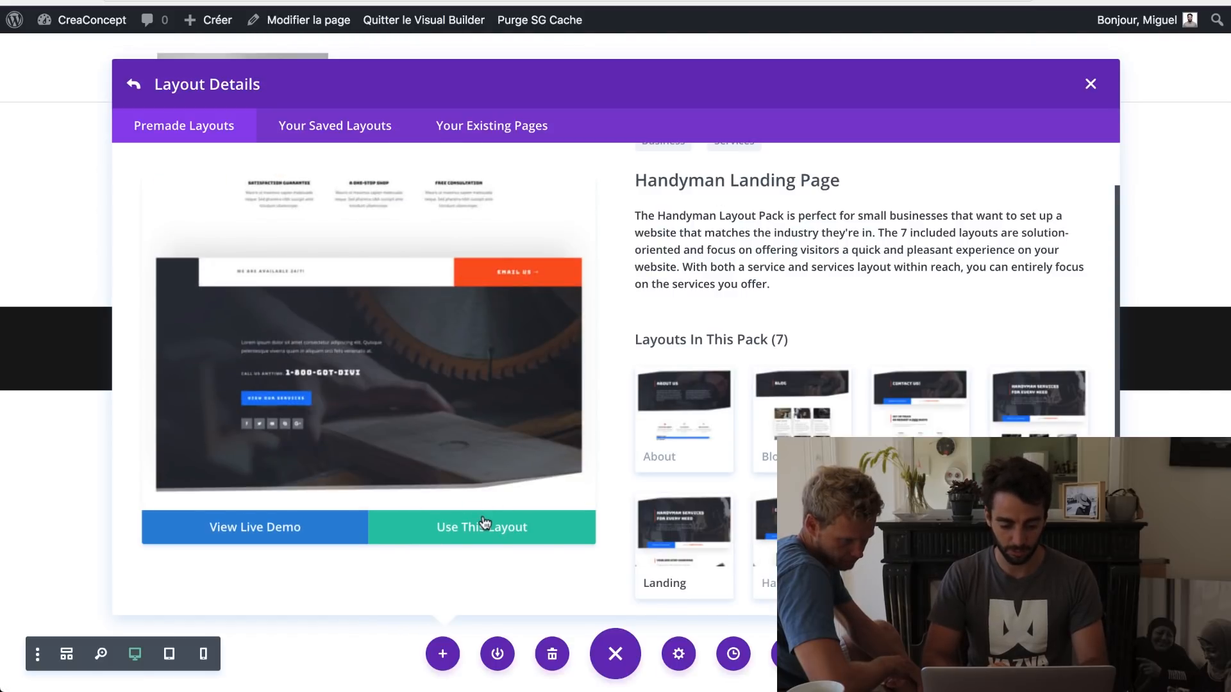
Step: Preview the Handyman Landing and About layouts, then import the Landing layout into the page
left_click(691, 555)
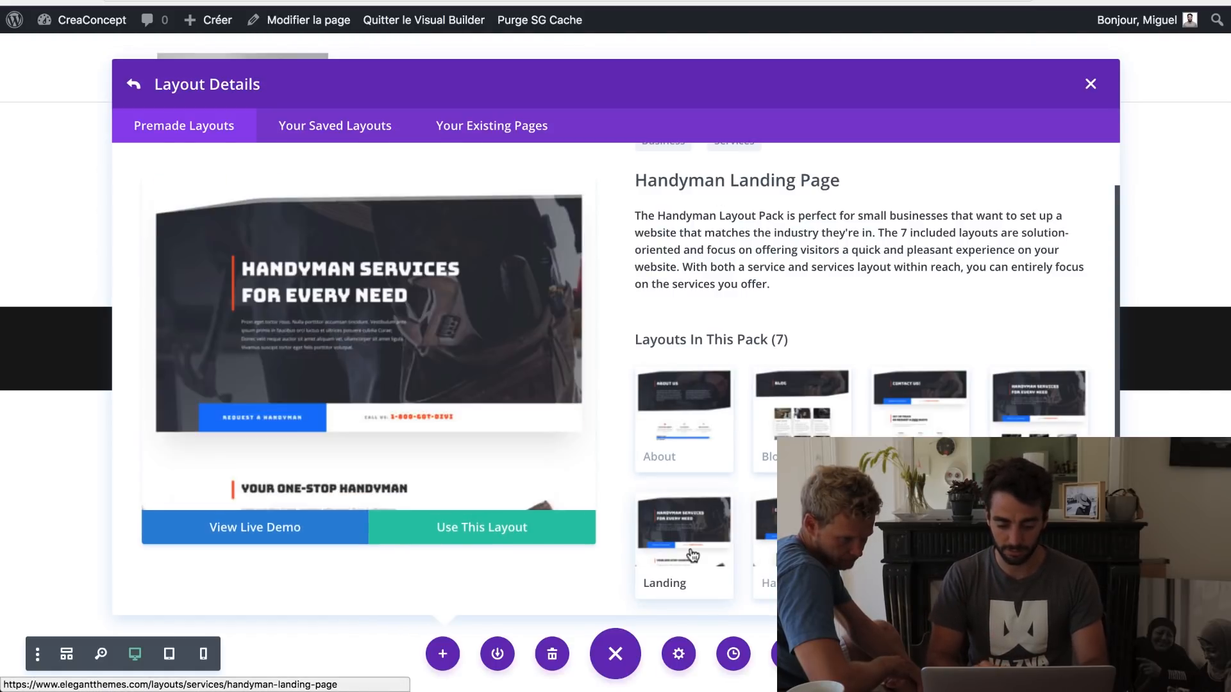
left_click(692, 463)
left_click(699, 548)
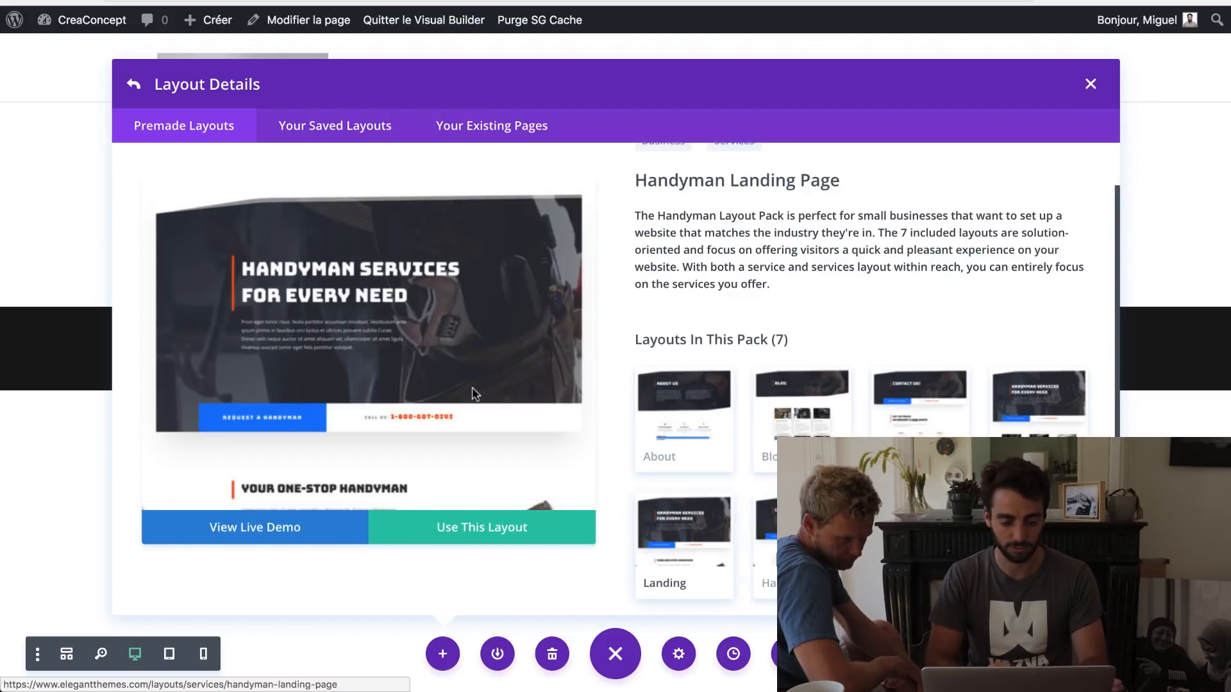
scroll(474, 394, "down", 5)
scroll(474, 394, "down", 6)
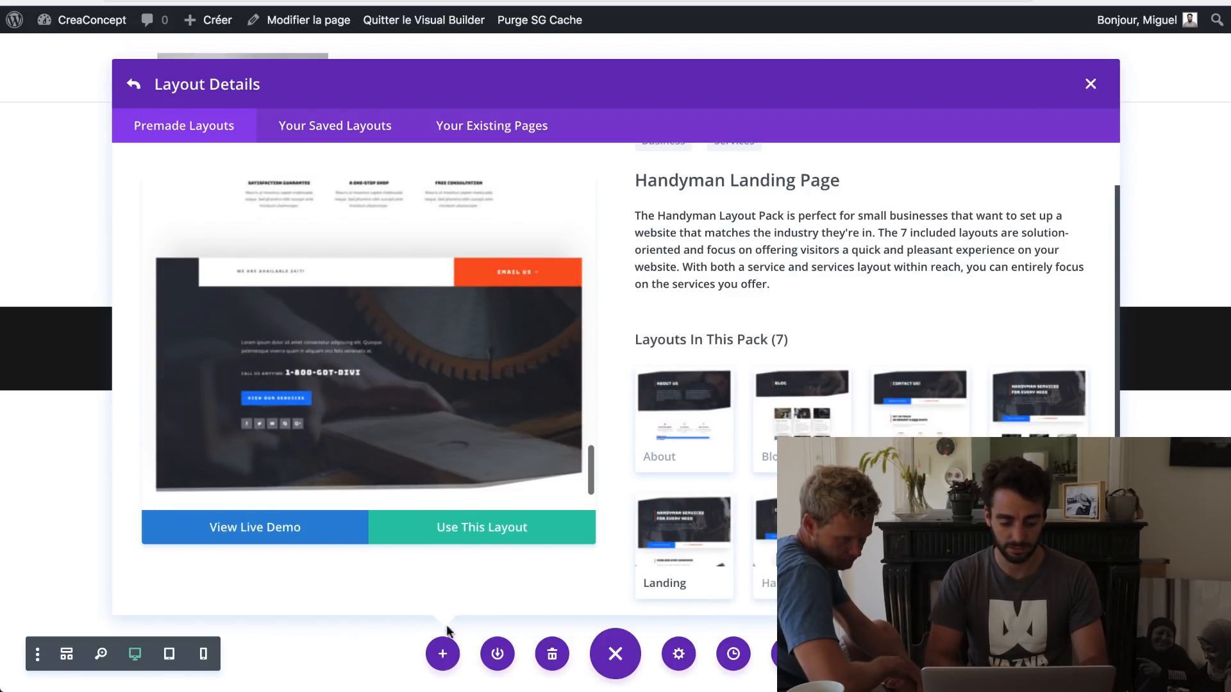
left_click(474, 535)
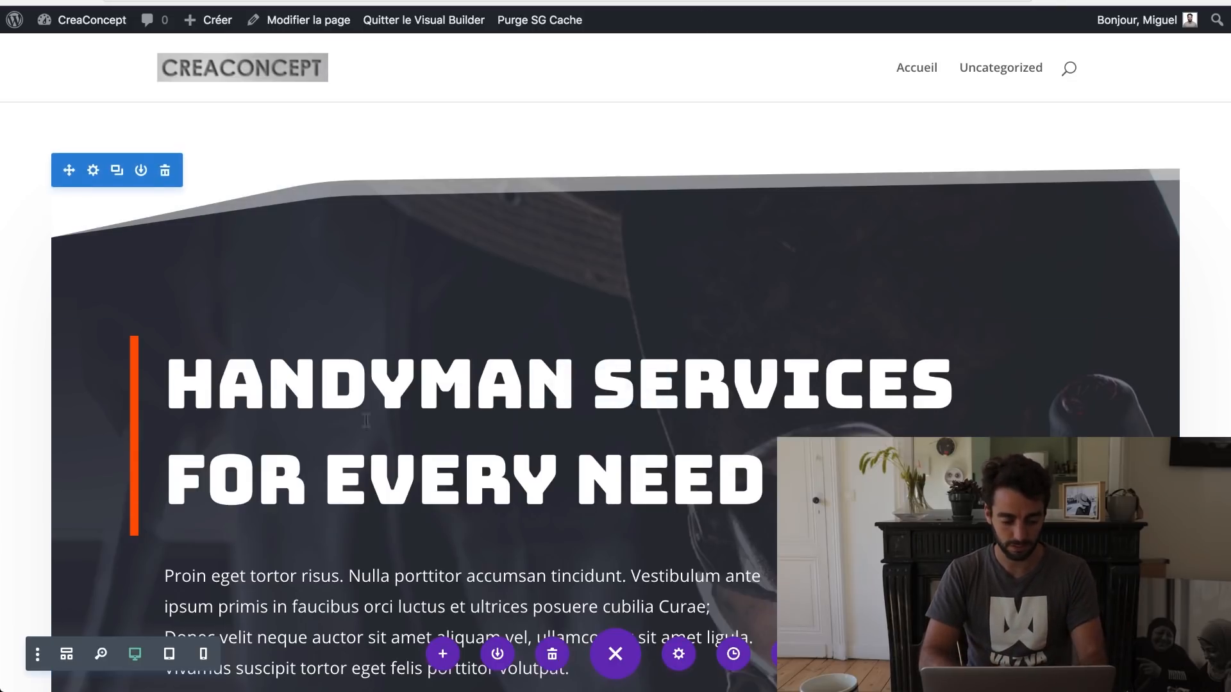
Step: Review the imported Handyman layout down to the testimonials, then switch to the zoomed-out overview
scroll(670, 395, "down", 10)
scroll(669, 395, "down", 5)
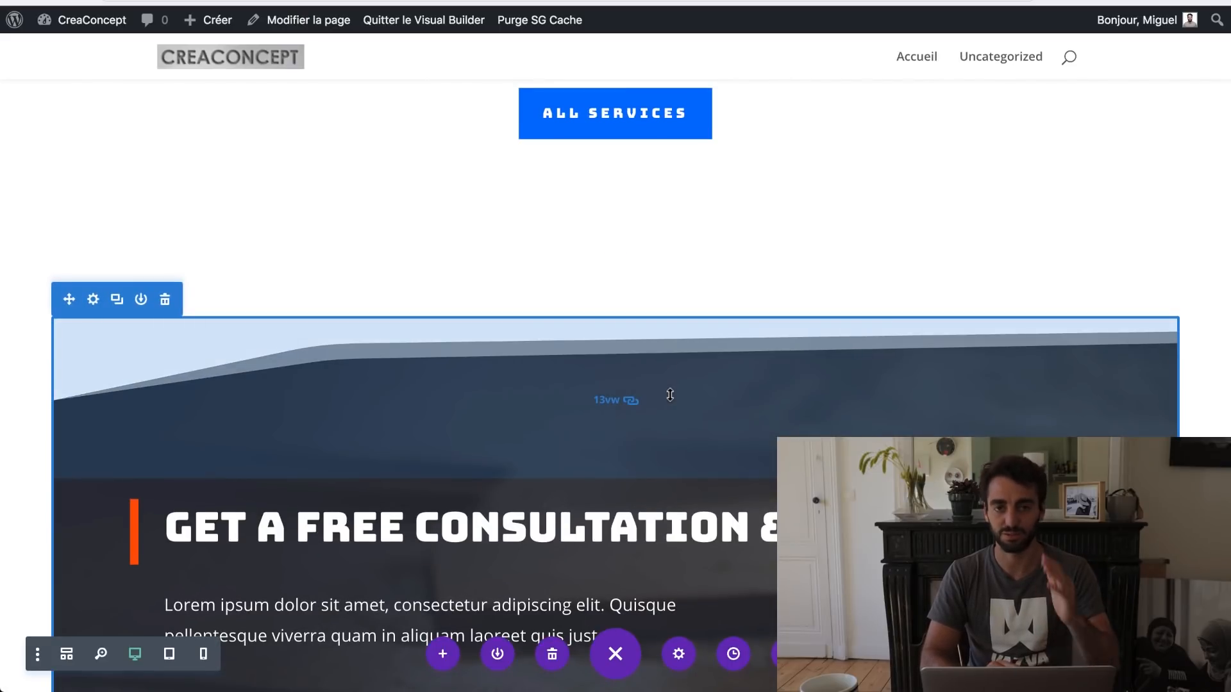
scroll(670, 395, "down", 15)
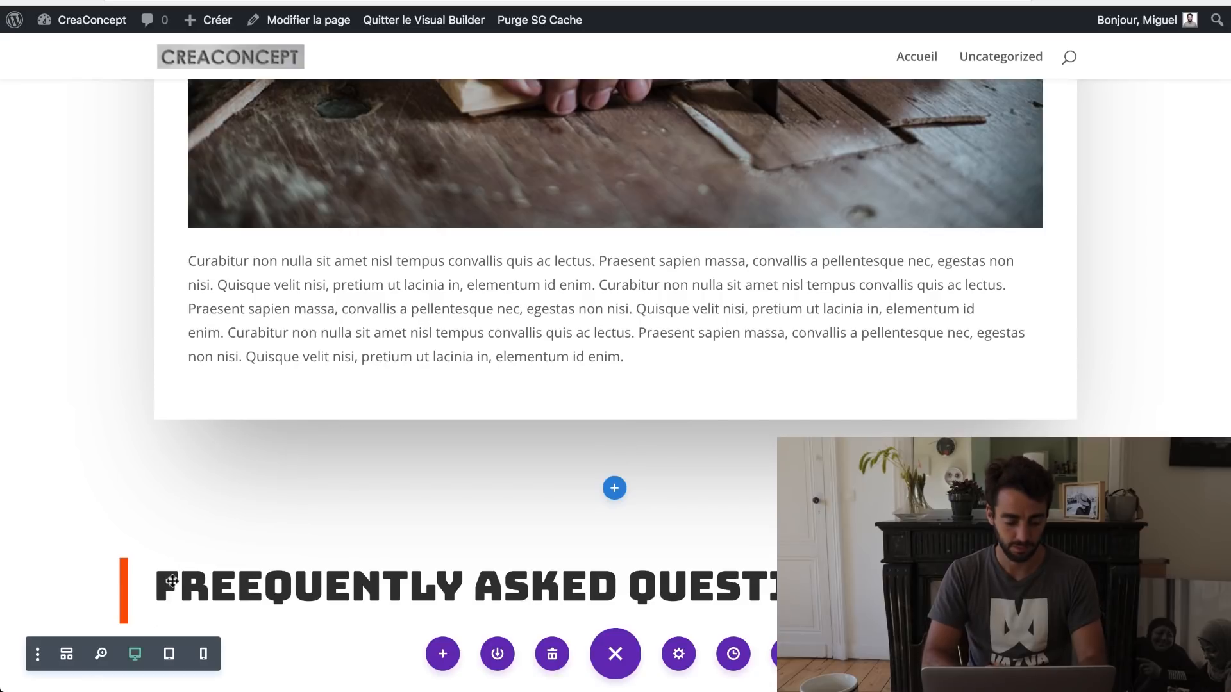
left_click(102, 654)
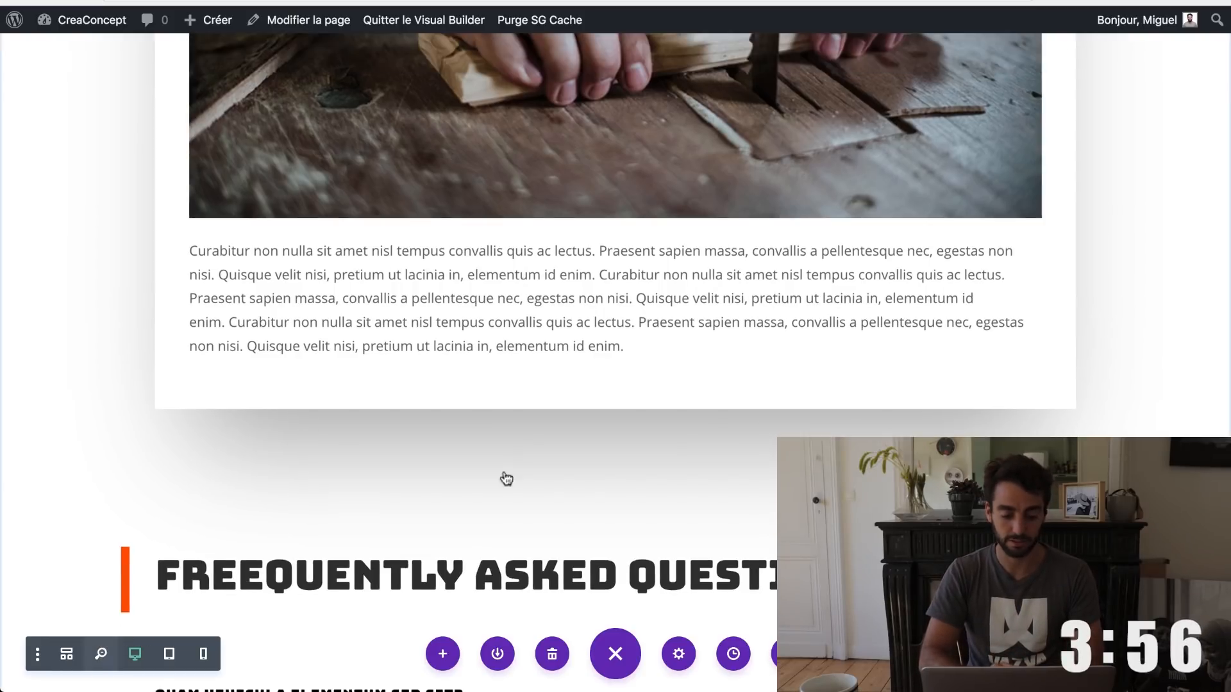
scroll(577, 541, "down", 5)
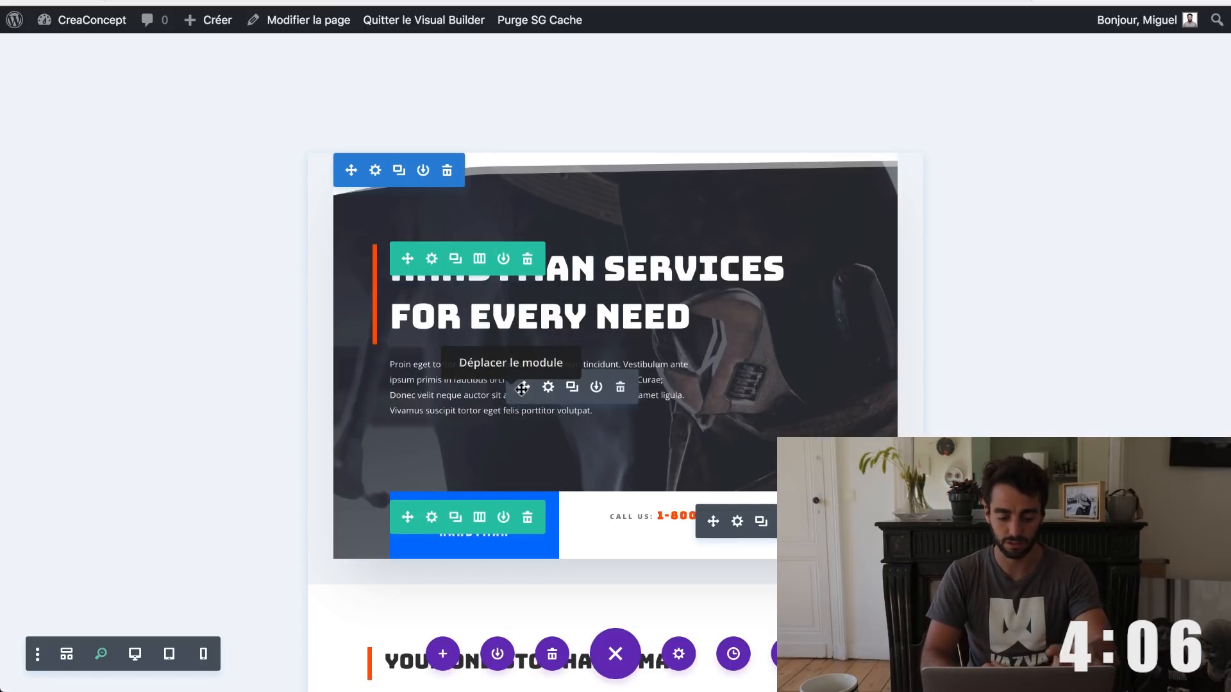
scroll(646, 516, "down", 3)
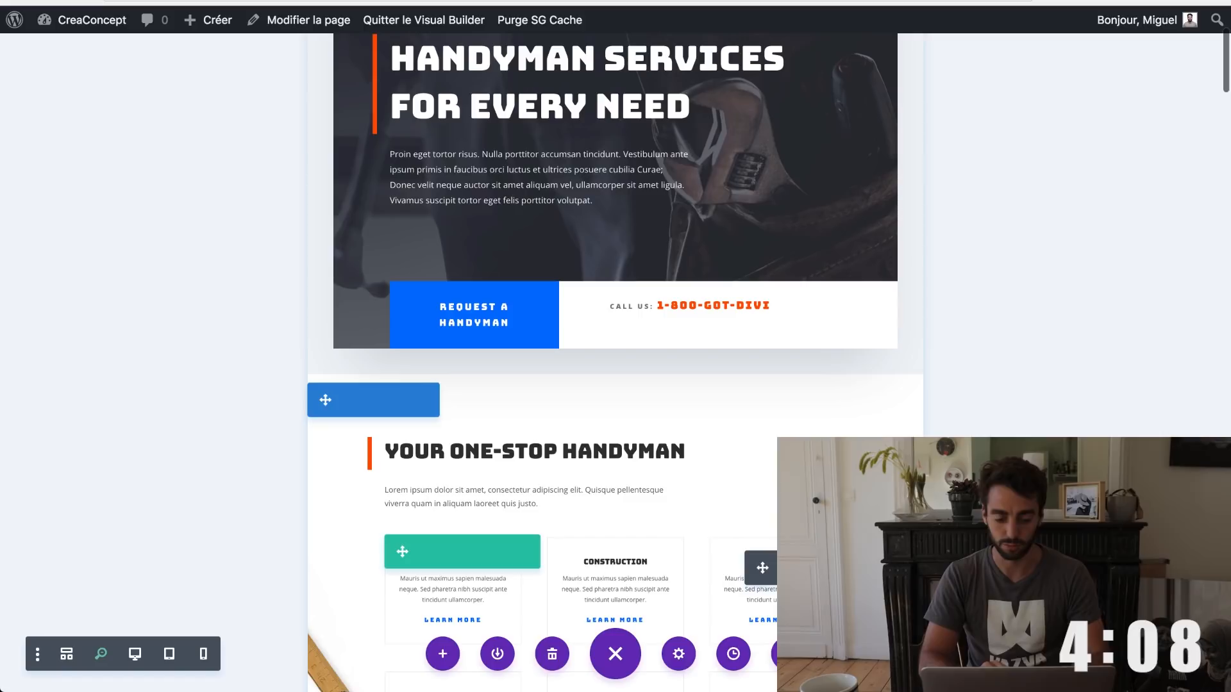
scroll(473, 313, "down", 4)
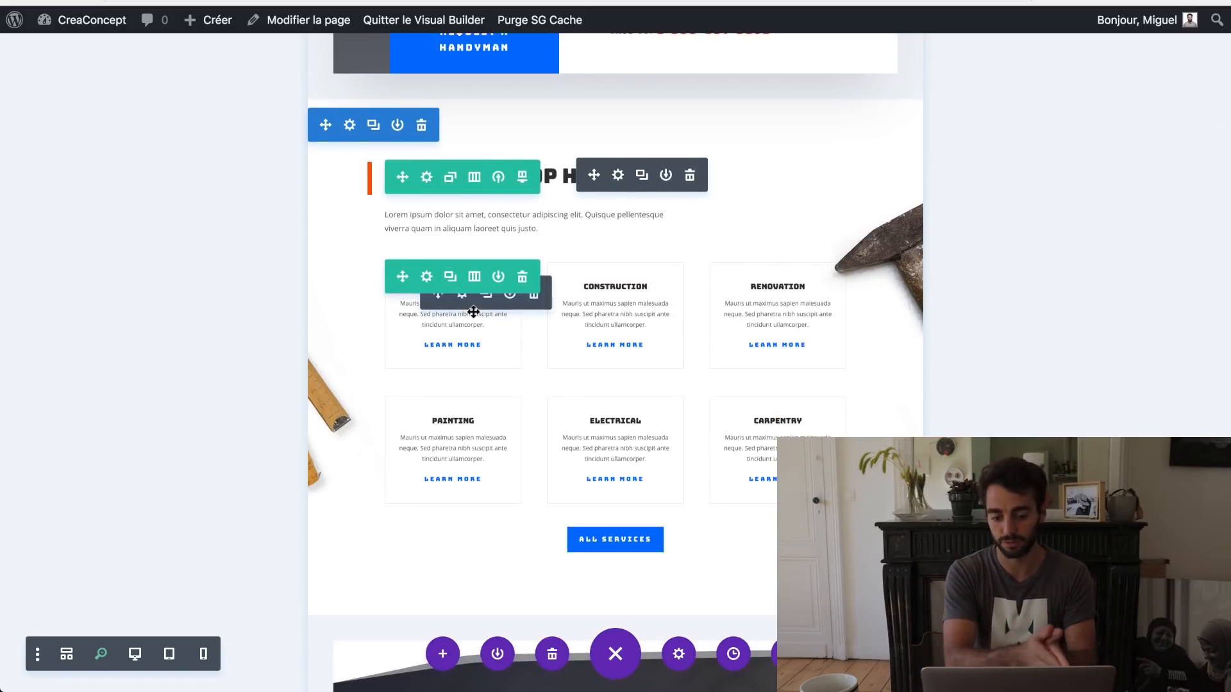
scroll(473, 313, "down", 3)
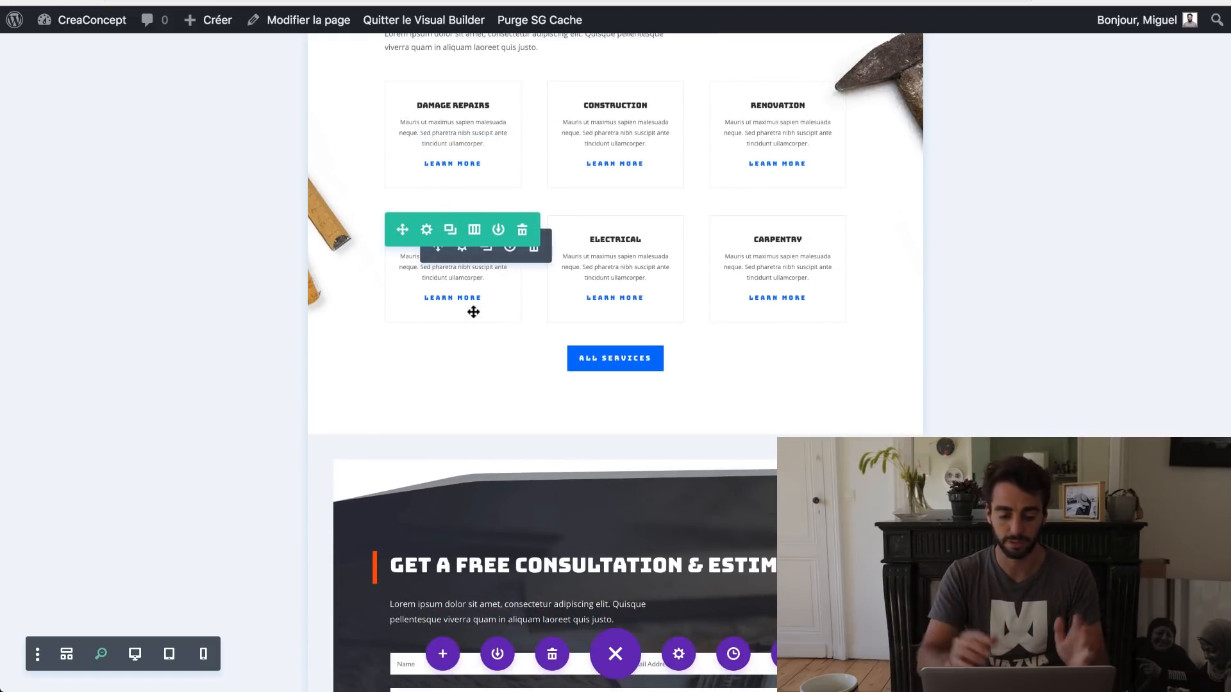
scroll(474, 312, "down", 5)
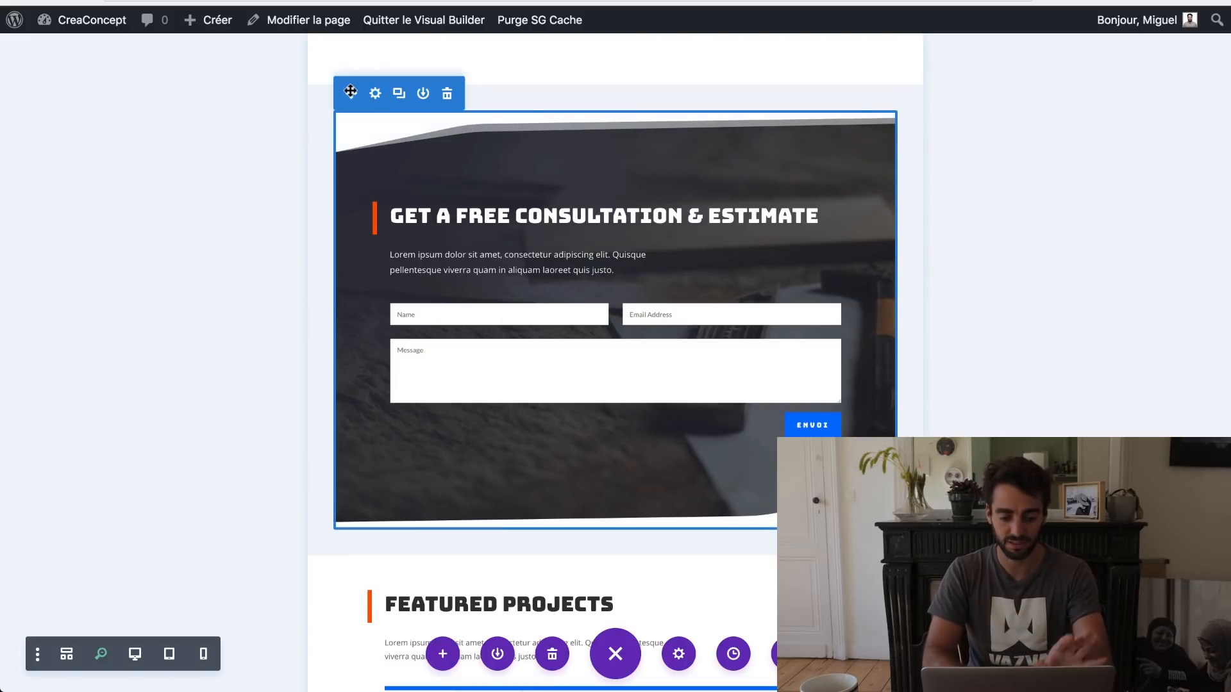
key("super+z")
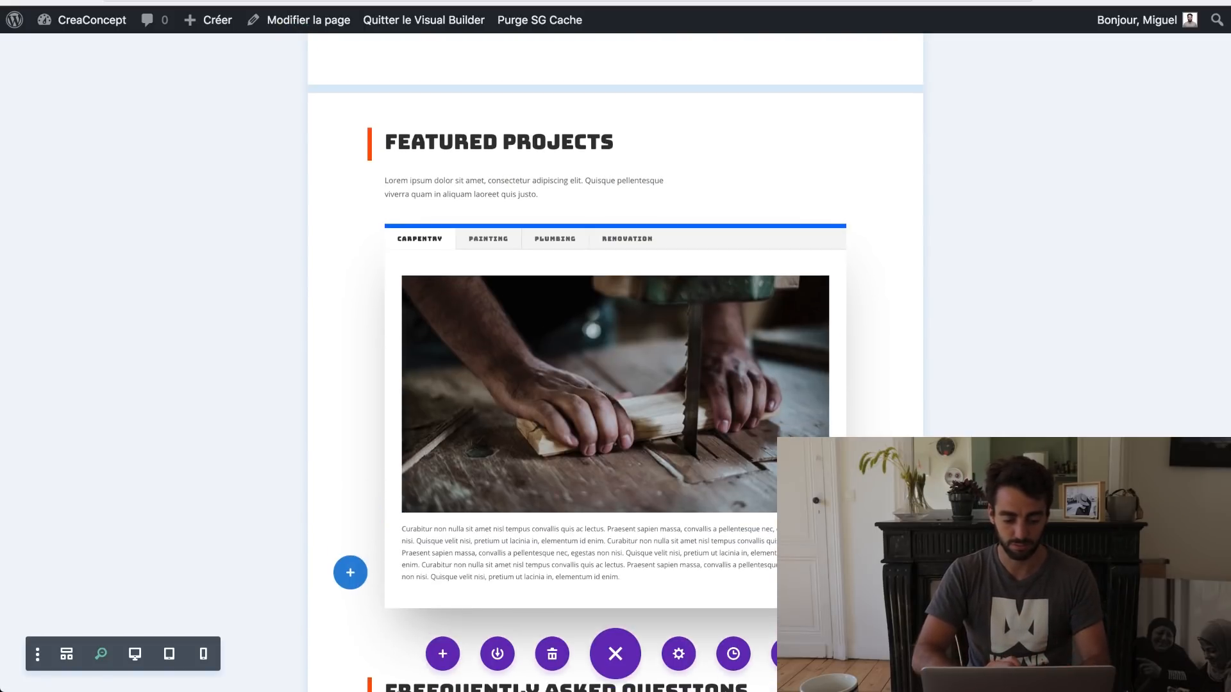
scroll(616, 385, "down", 10)
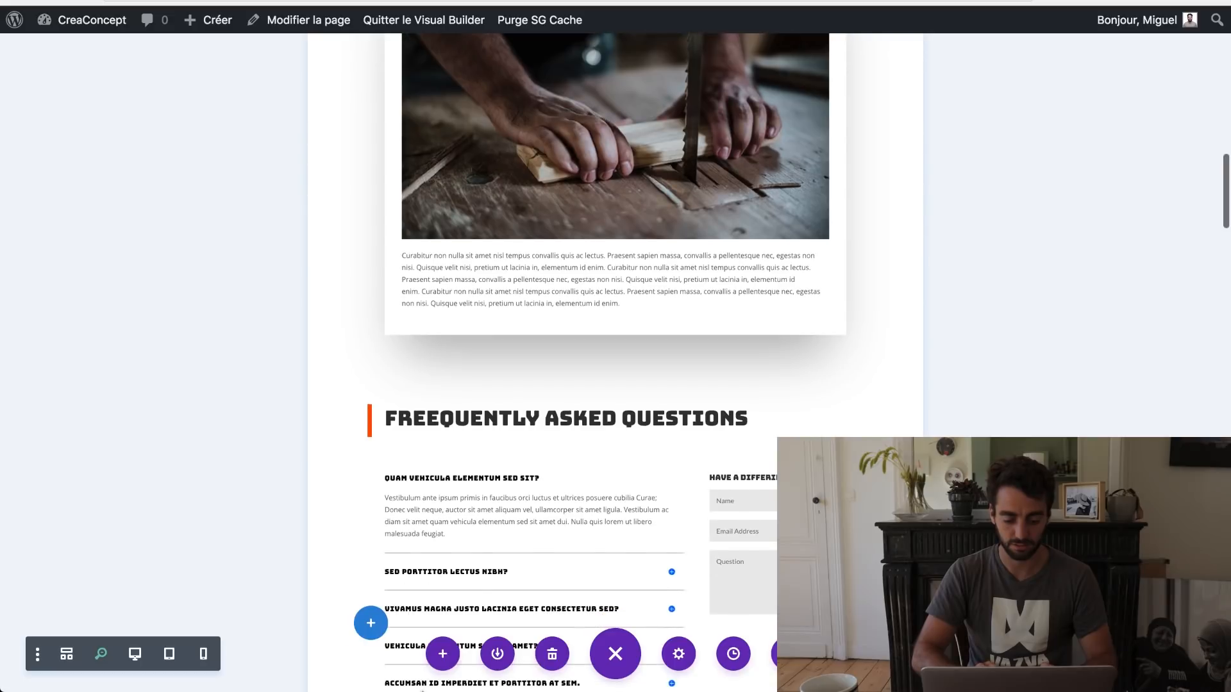
scroll(465, 691, "down", 10)
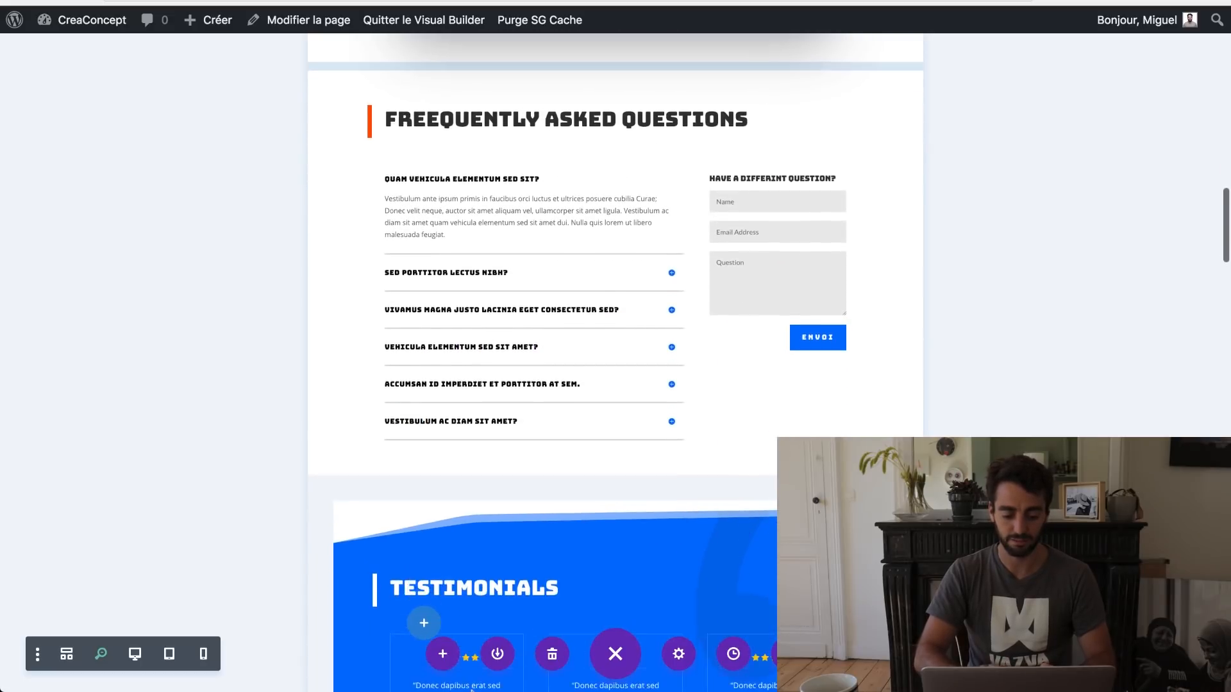
scroll(490, 690, "down", 9)
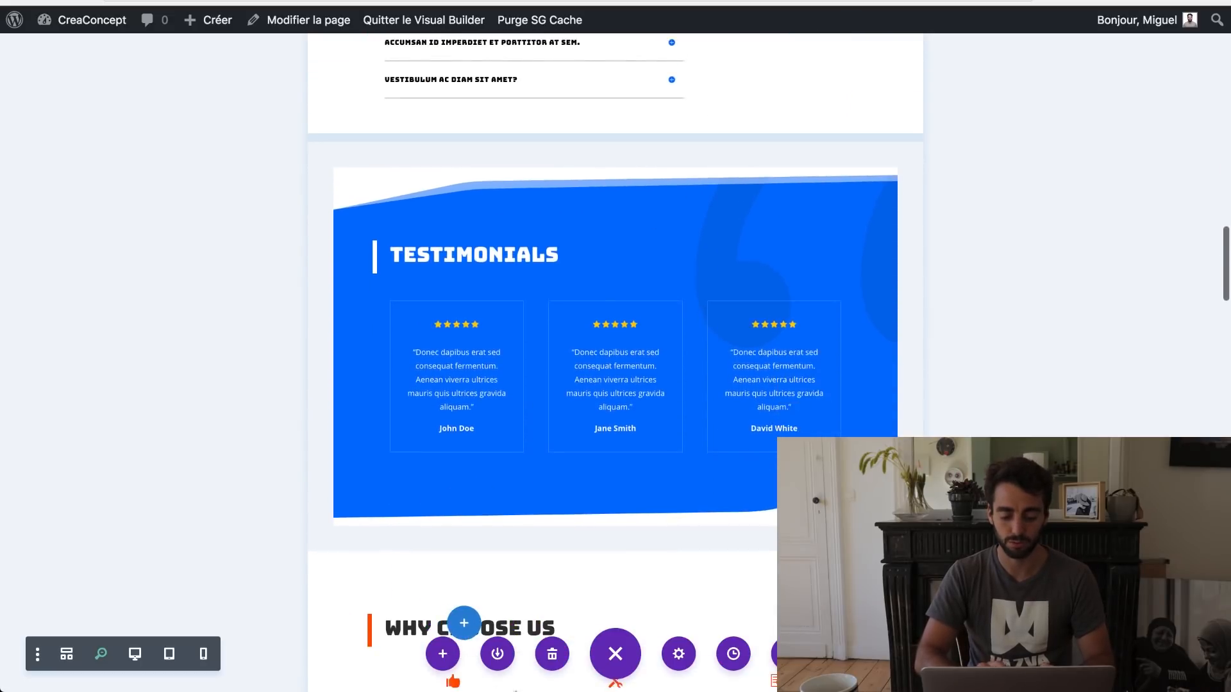
scroll(468, 691, "down", 6)
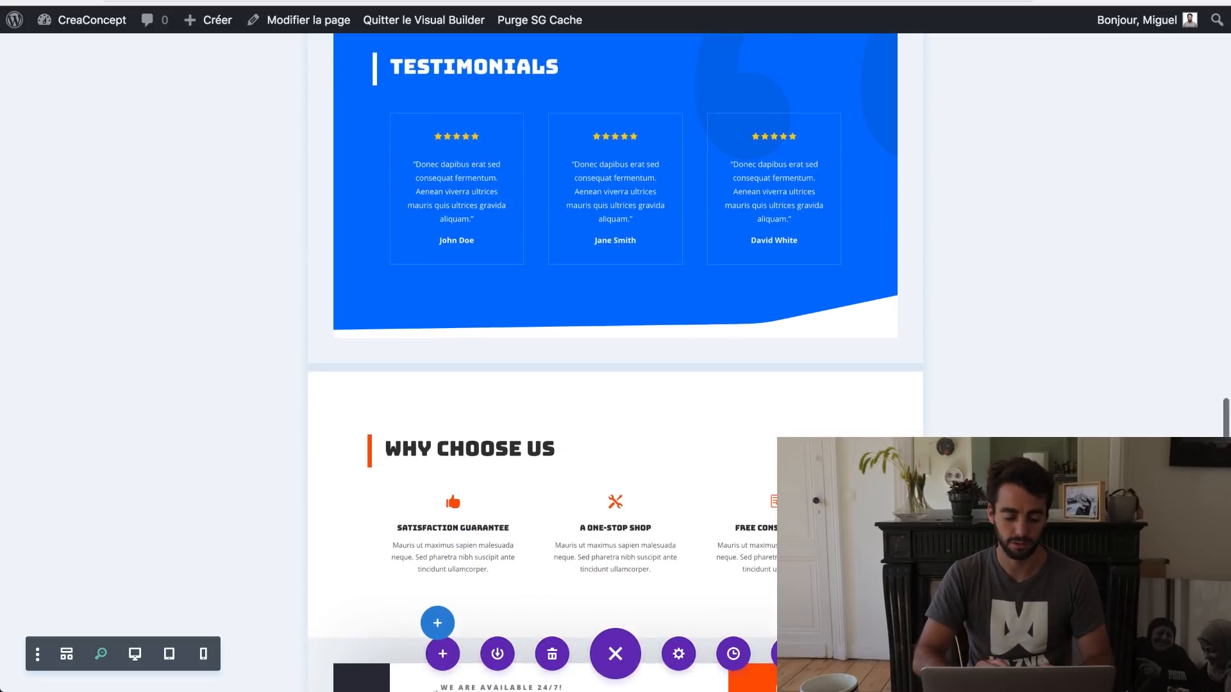
scroll(442, 690, "down", 5)
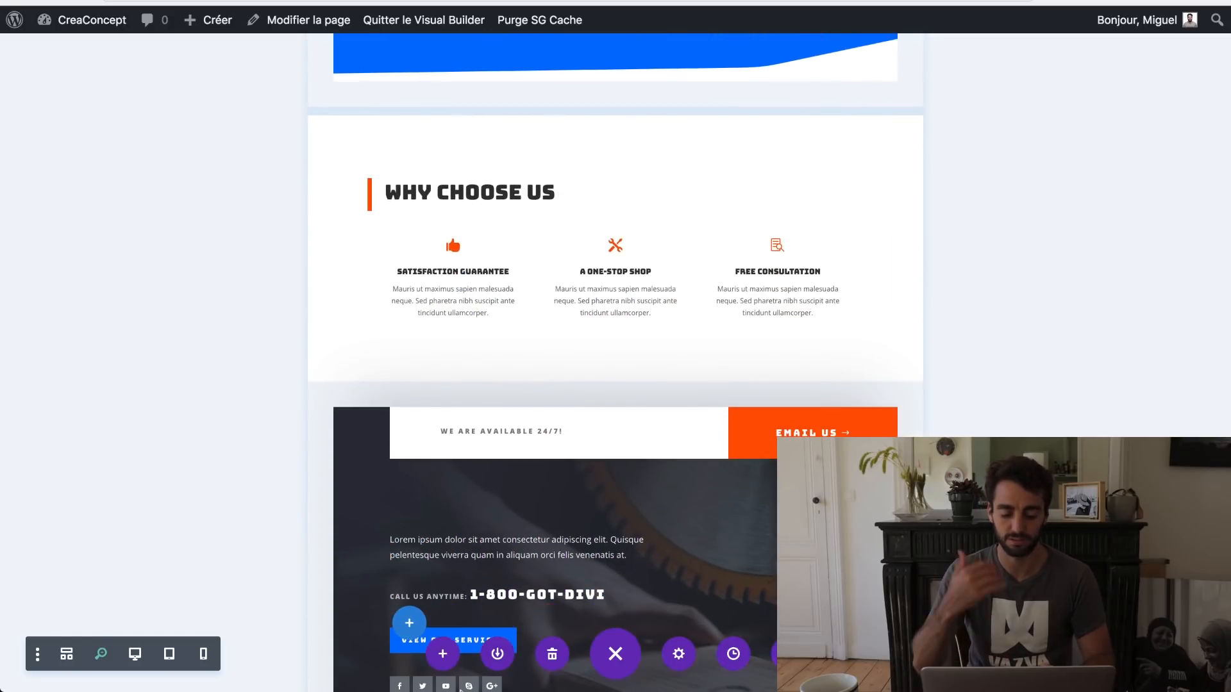
scroll(460, 690, "down", 5)
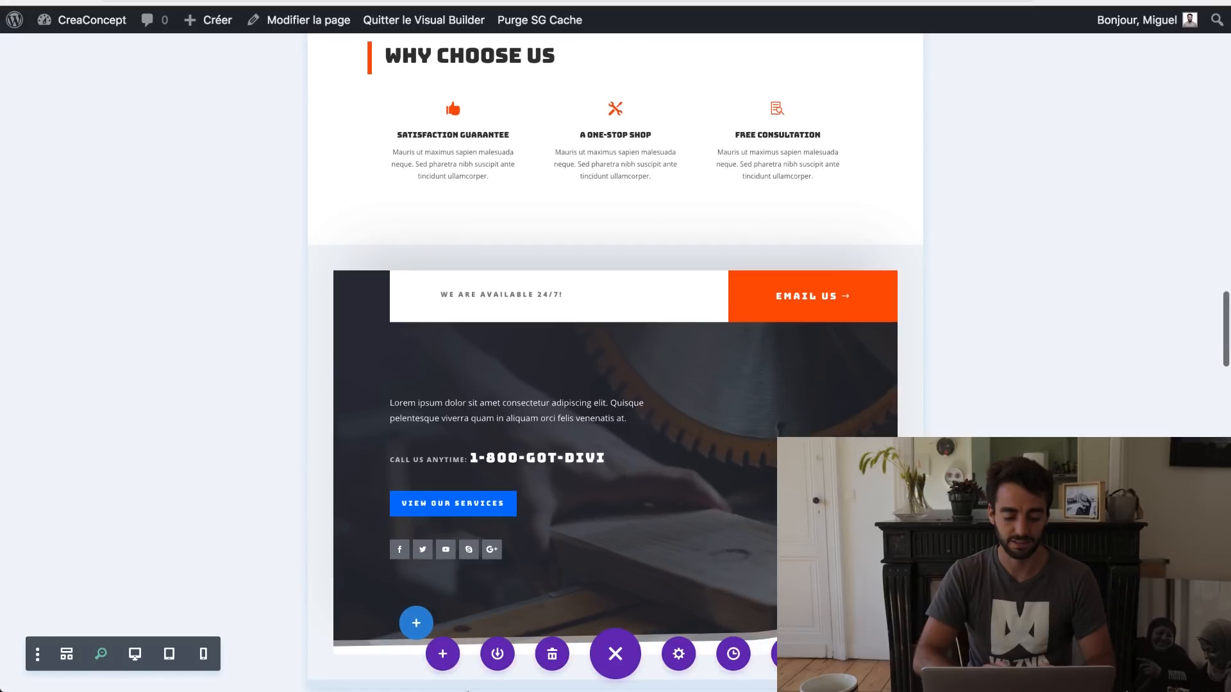
Step: Delete the dark 'We are available 24/7' contact section
left_click_drag(524, 305, 524, 305)
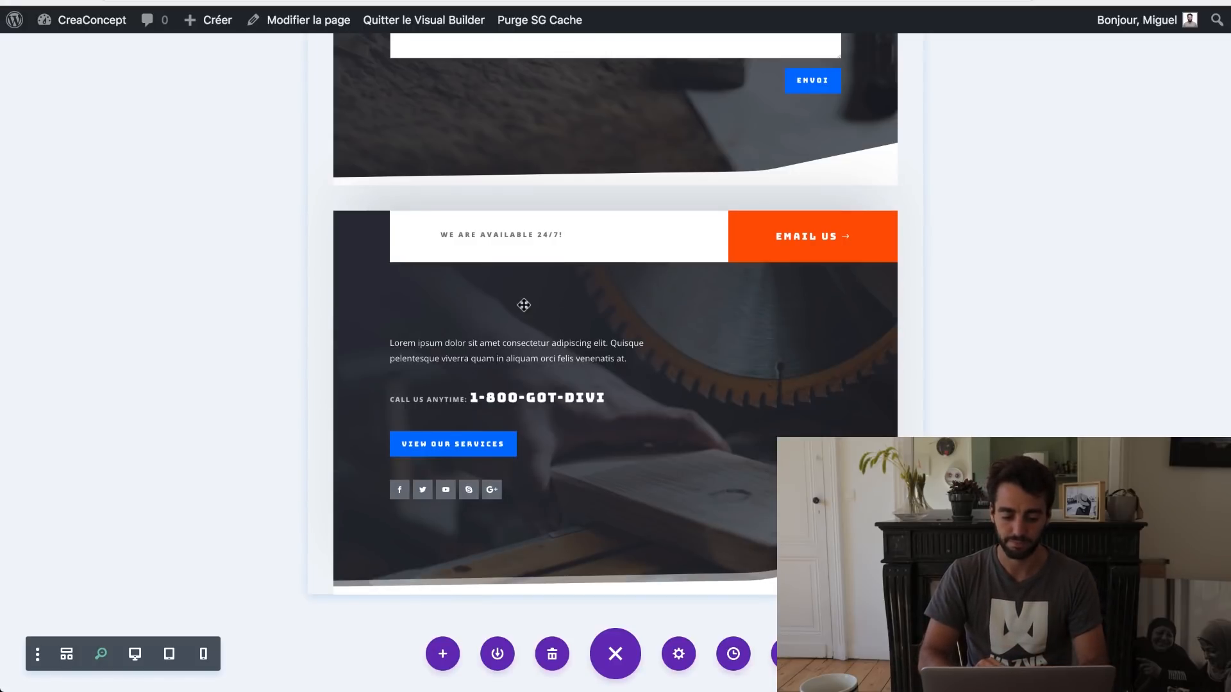
scroll(523, 306, "up", 4)
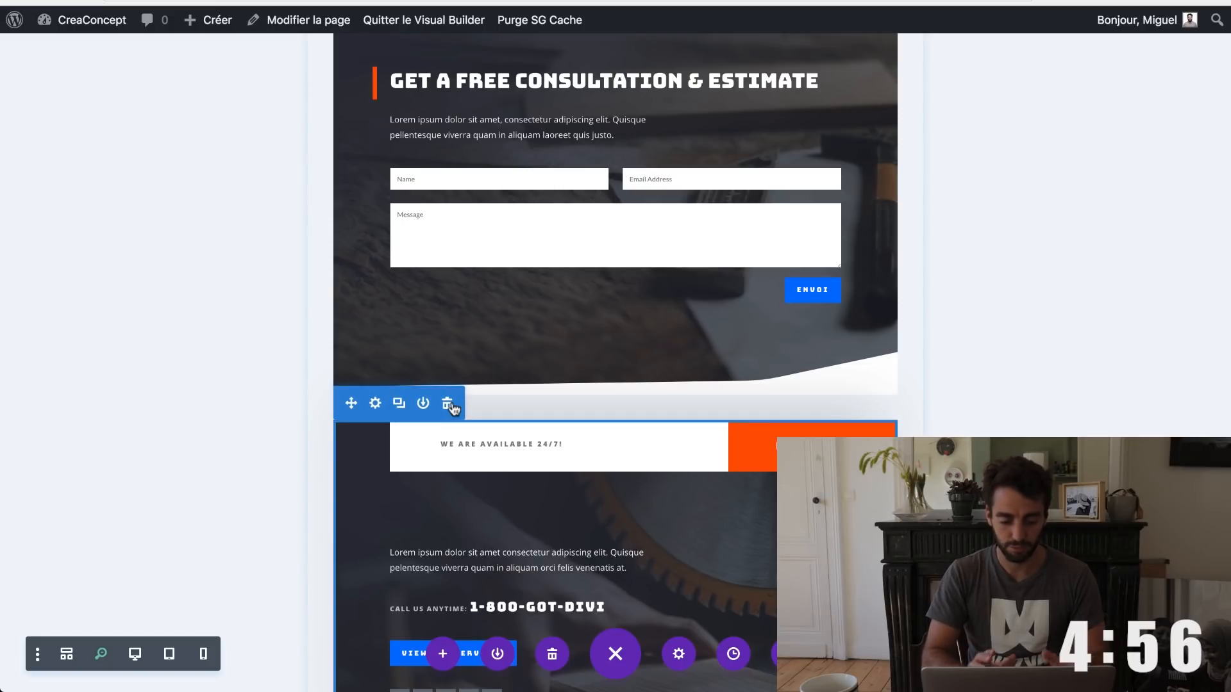
left_click(448, 404)
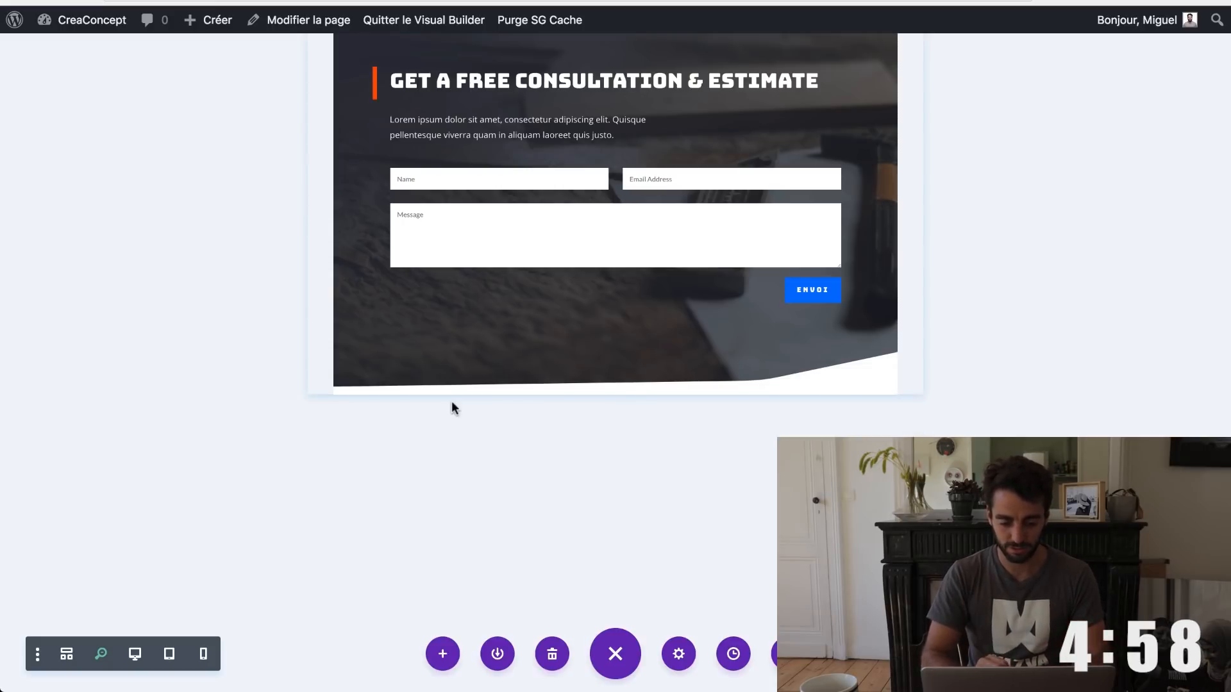
Step: Drag the FAQ section so it sits directly below Why Choose Us
scroll(451, 404, "up", 5)
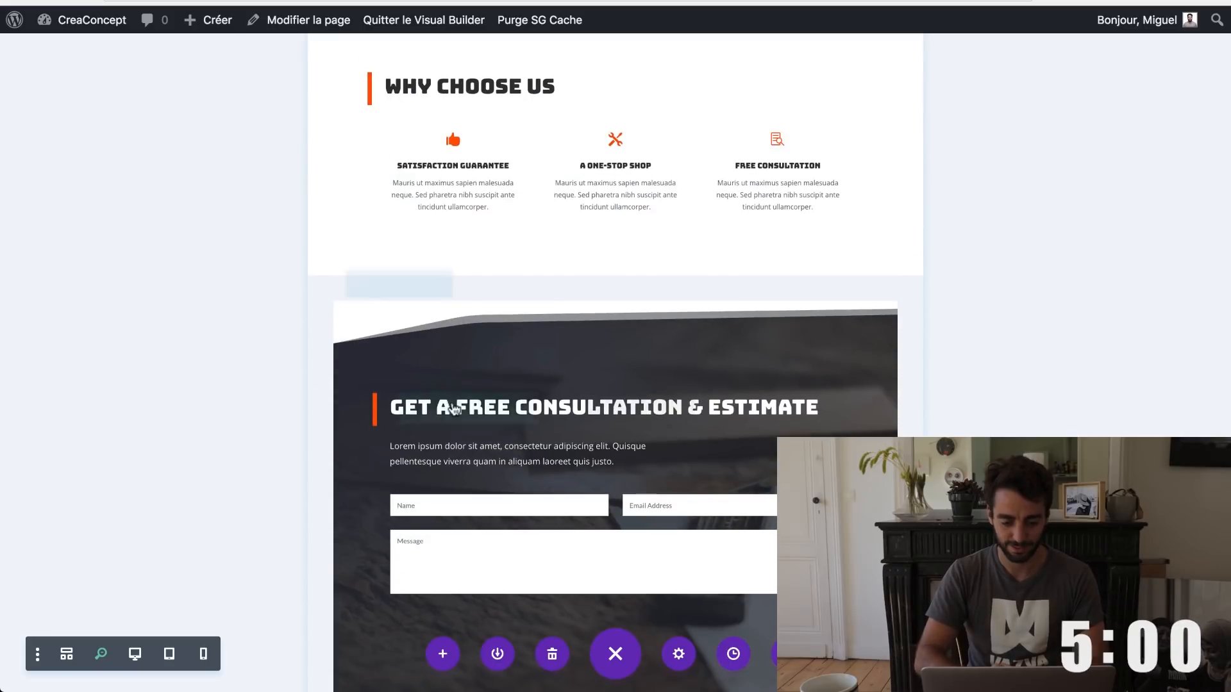
scroll(455, 409, "up", 3)
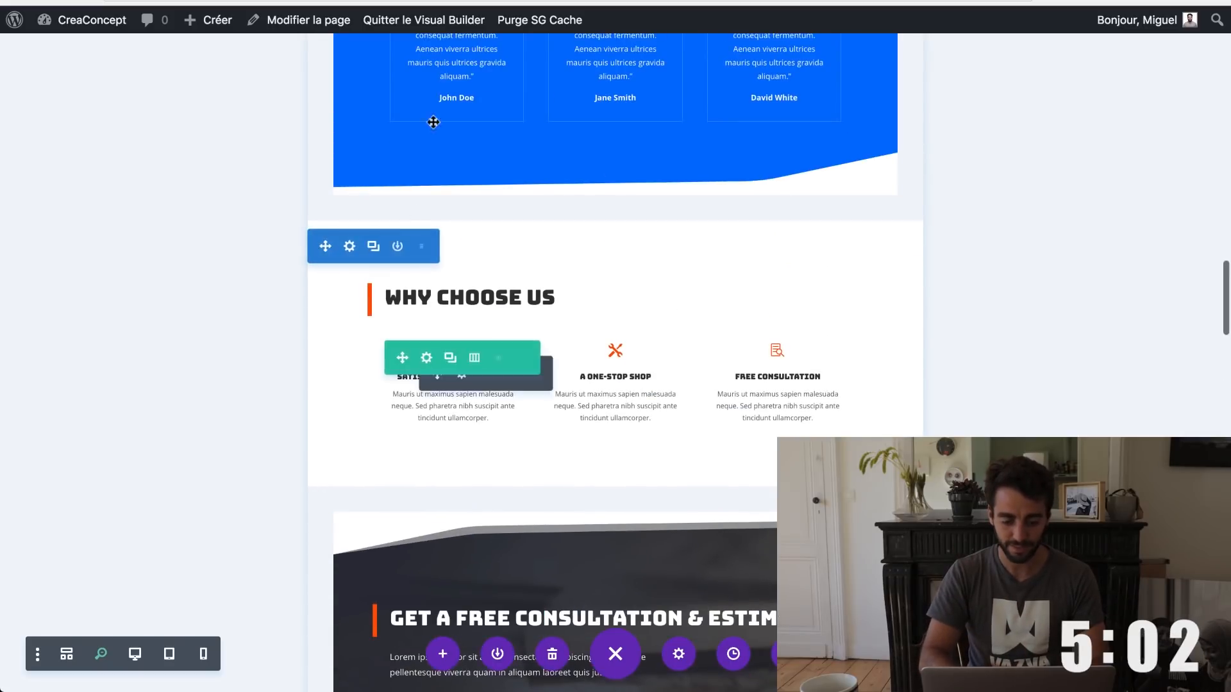
scroll(536, 369, "up", 9)
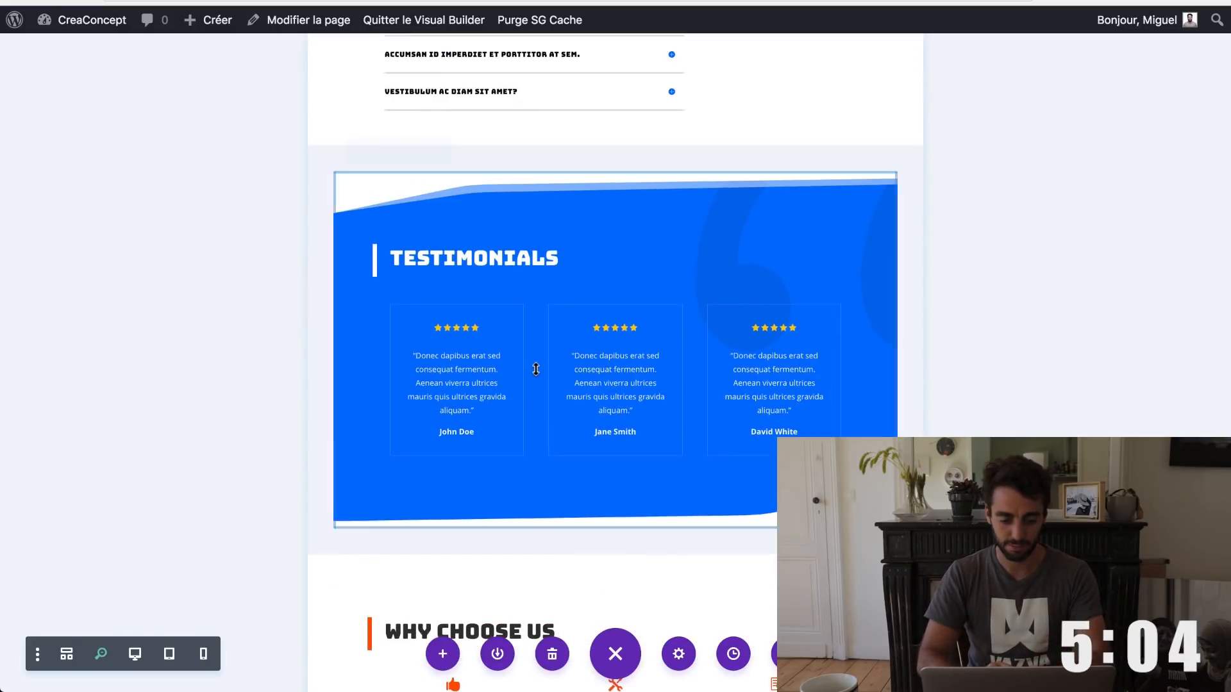
scroll(537, 375, "up", 2)
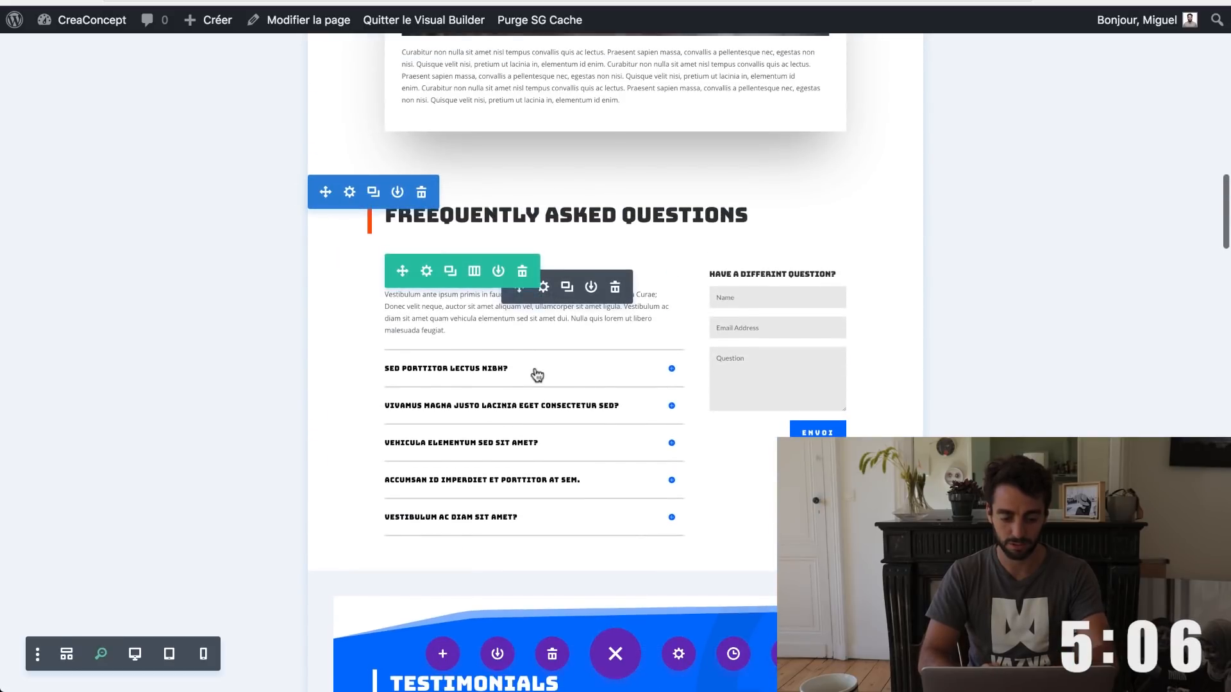
left_click_drag(326, 205, 401, 540)
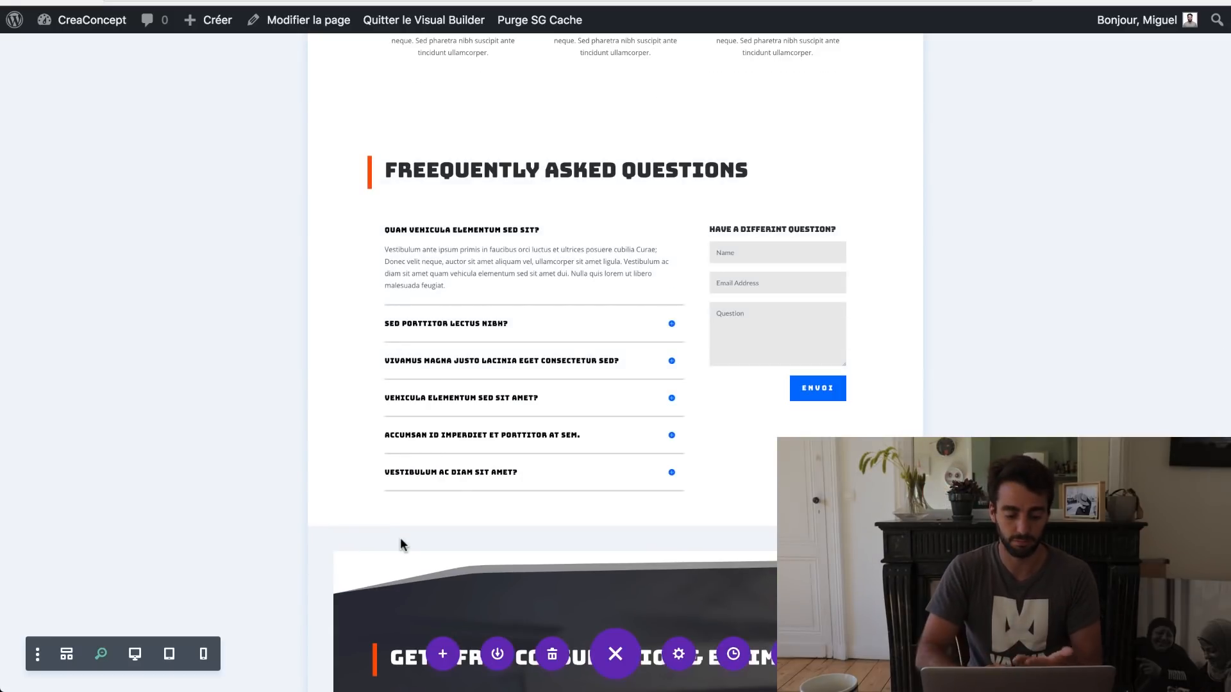
scroll(401, 545, "down", 5)
scroll(401, 542, "up", 2)
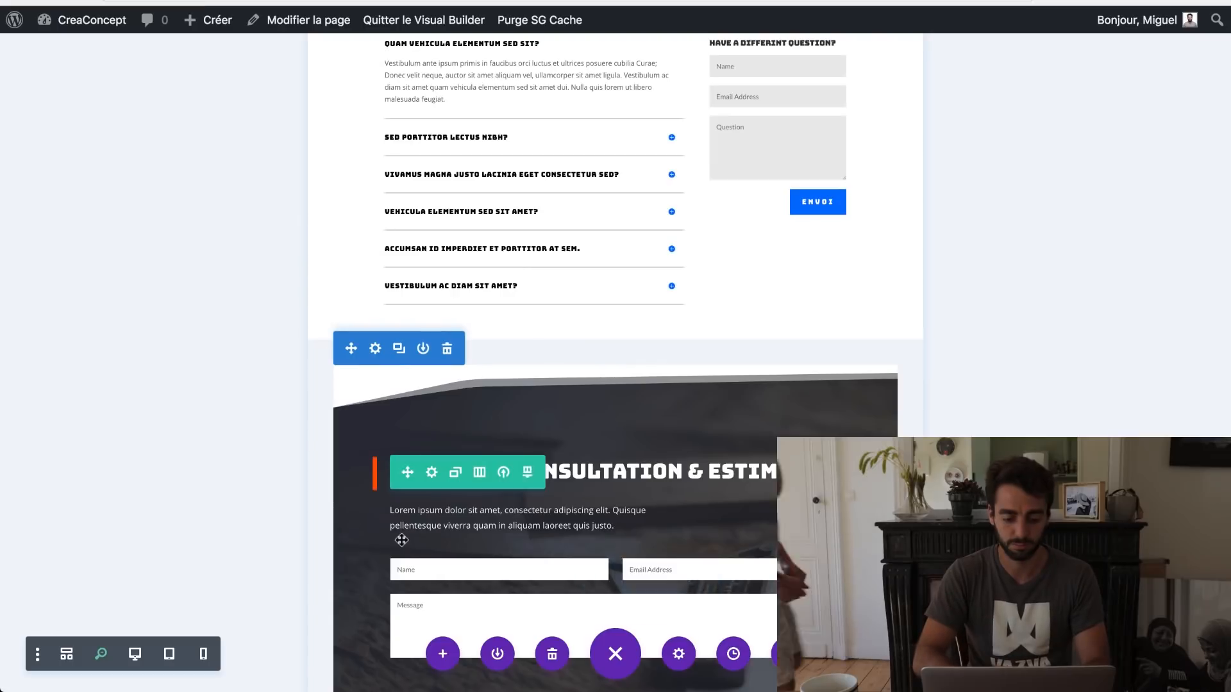
scroll(401, 540, "up", 15)
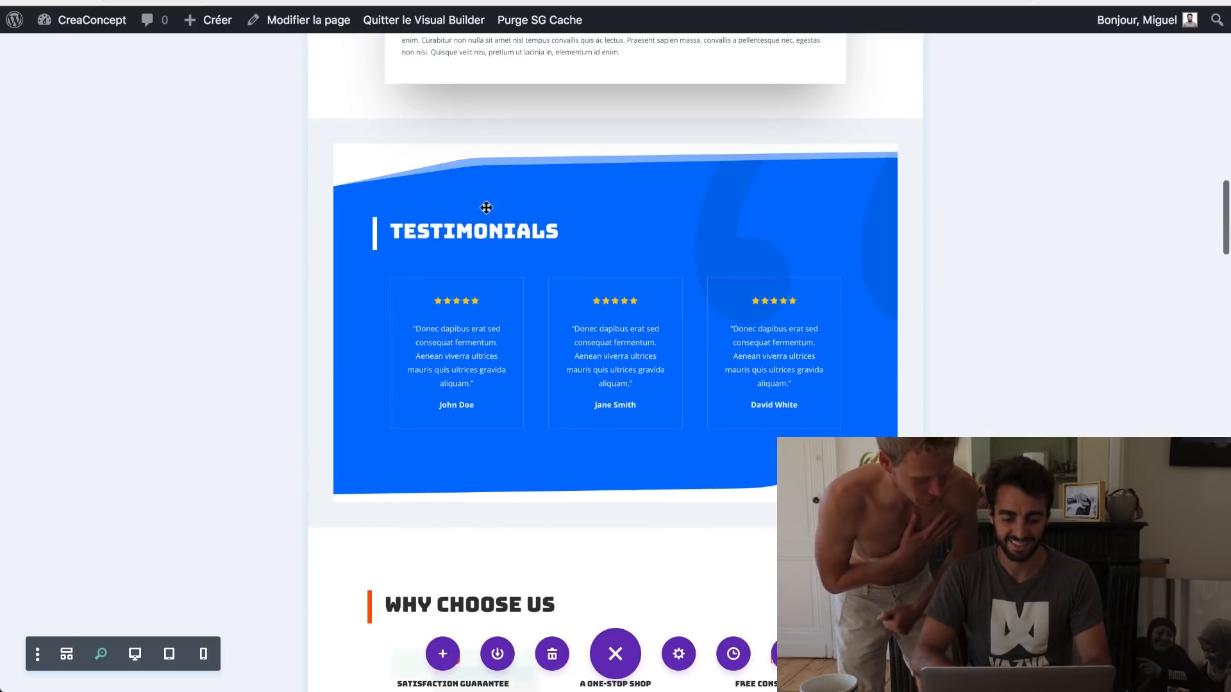
scroll(486, 207, "up", 15)
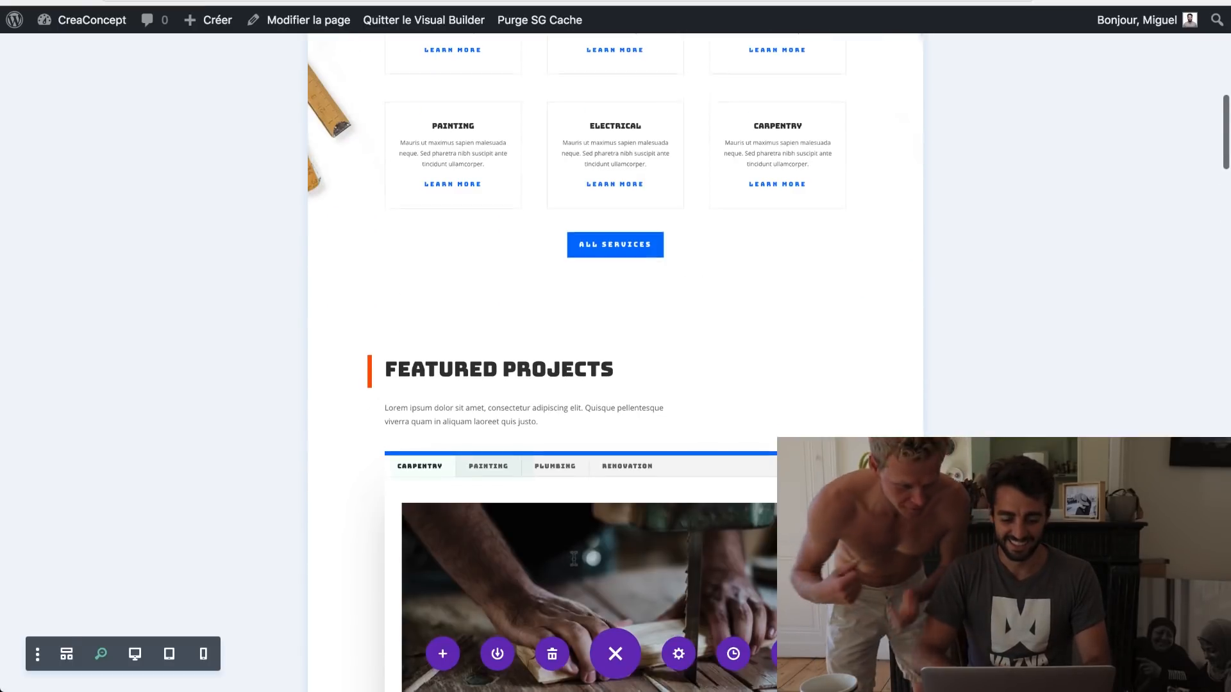
scroll(574, 559, "down", 5)
scroll(709, 420, "up", 3)
left_click_drag(546, 293, 548, 295)
scroll(548, 296, "down", 1)
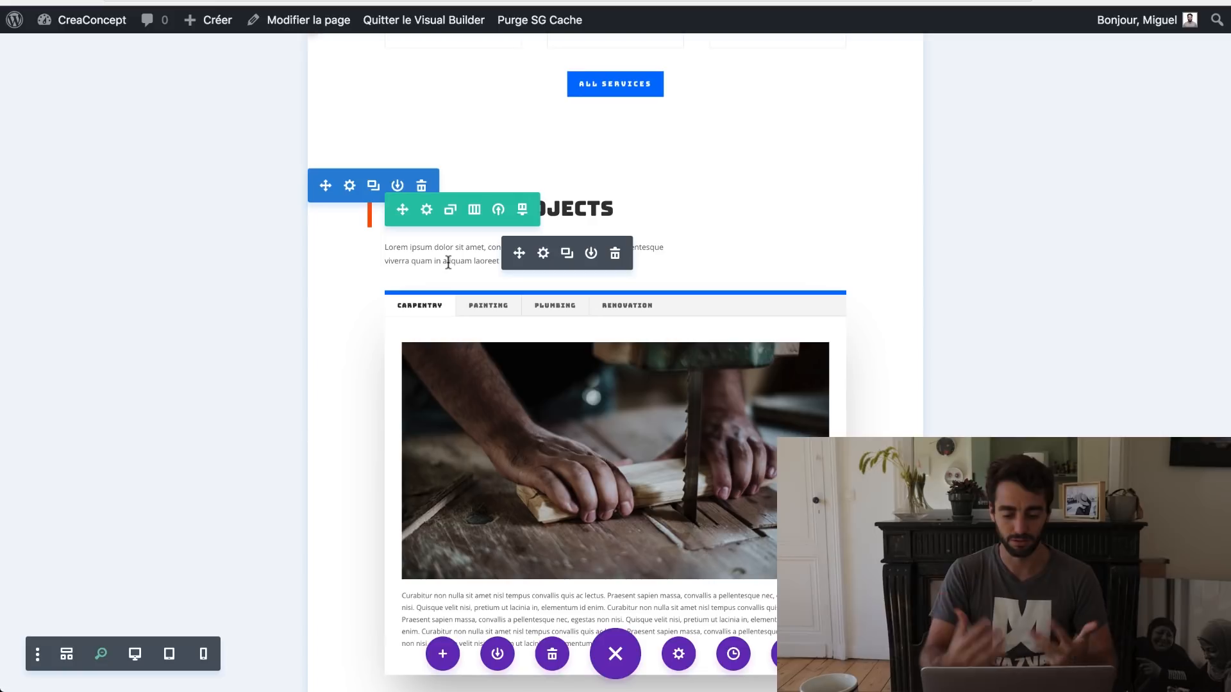
Step: Delete the Featured Projects section and check the new page order, with Testimonials after the services
left_click(422, 187)
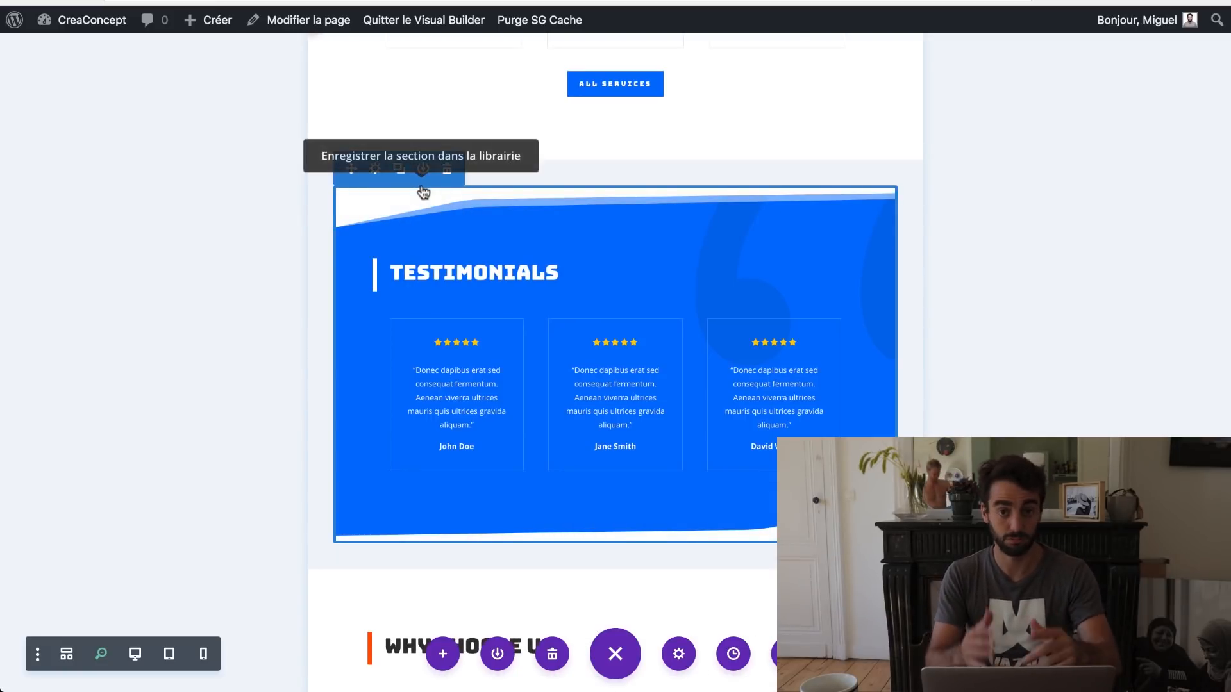
scroll(423, 191, "up", 10)
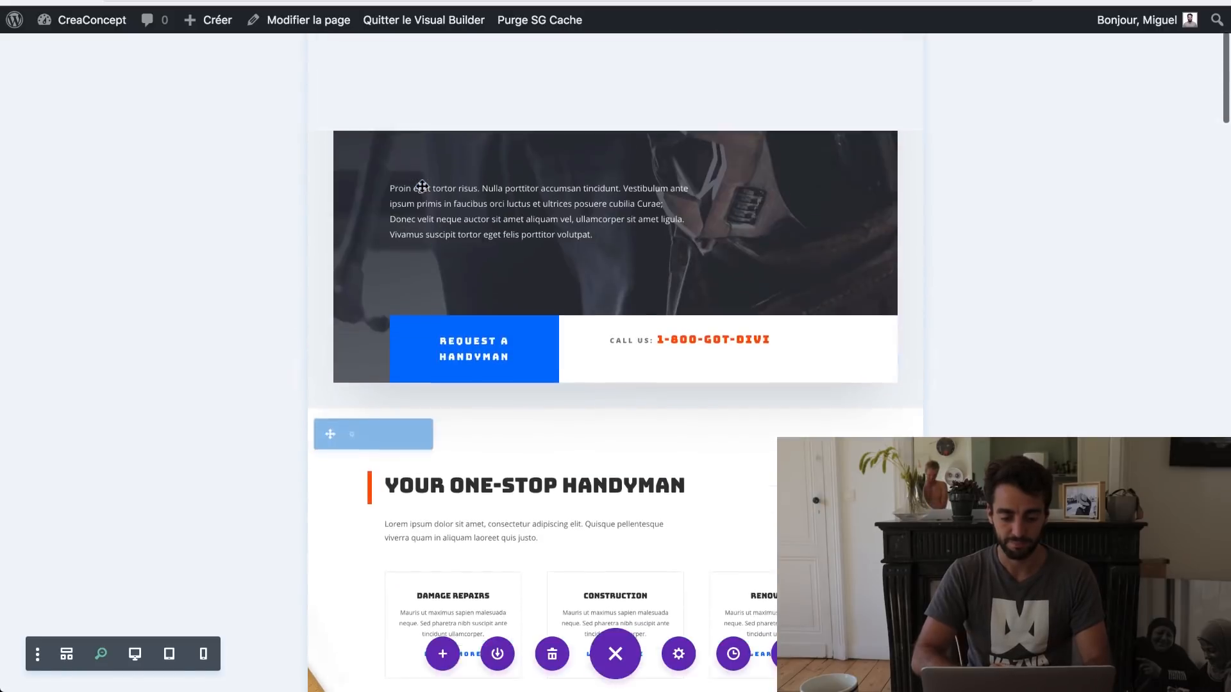
scroll(422, 187, "down", 4)
scroll(422, 187, "up", 7)
scroll(422, 186, "down", 3)
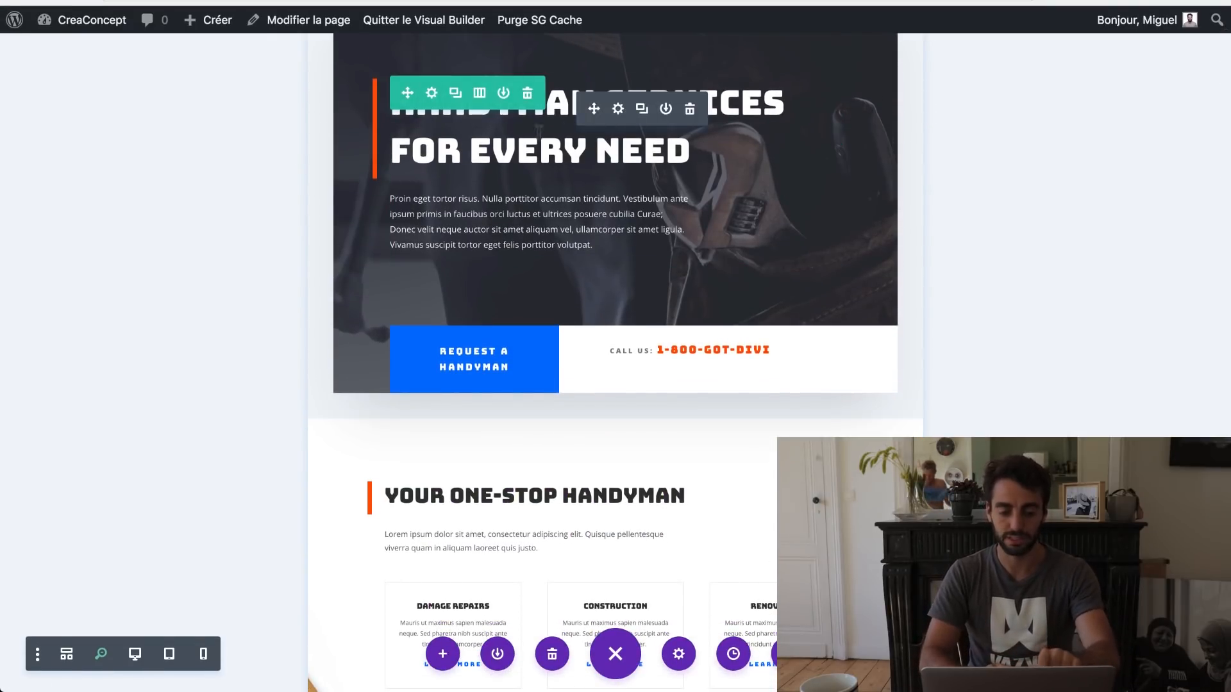
scroll(627, 346, "down", 5)
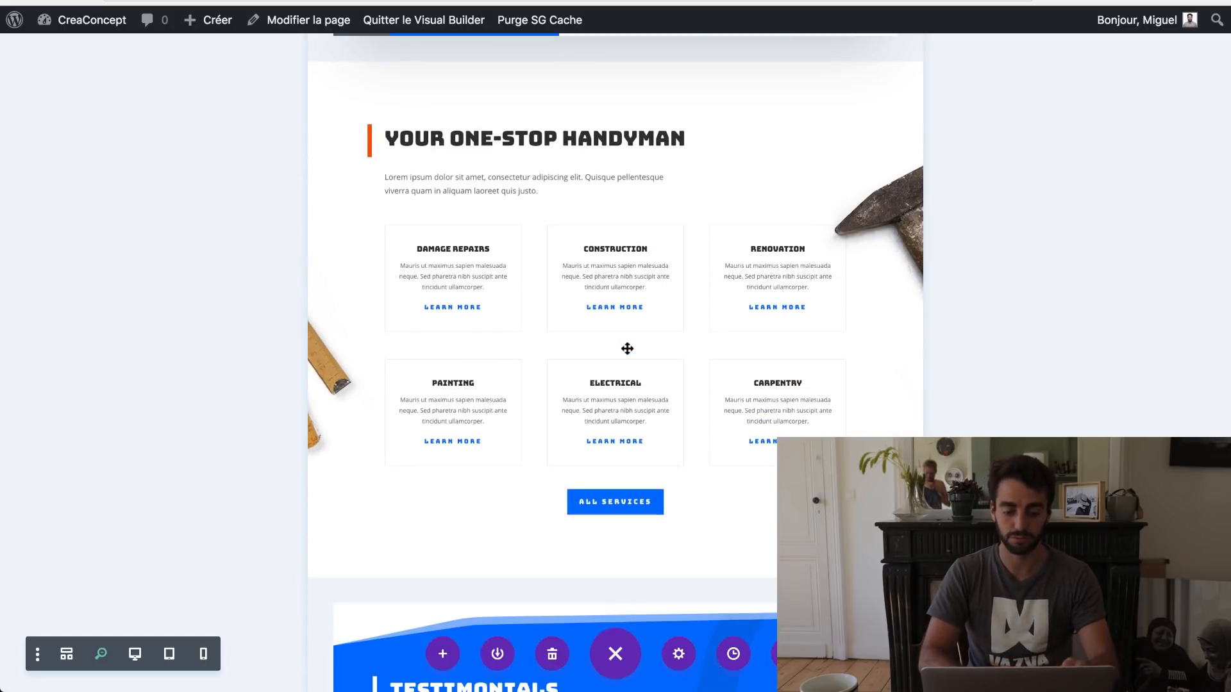
scroll(627, 349, "down", 5)
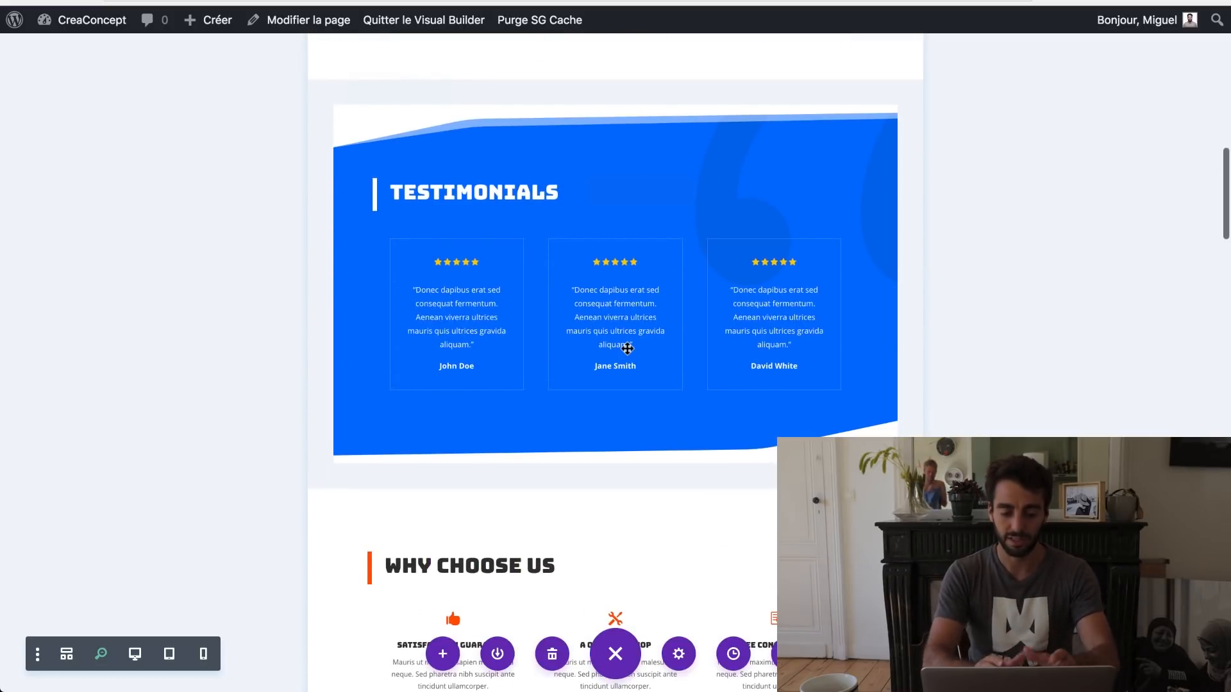
scroll(627, 349, "down", 5)
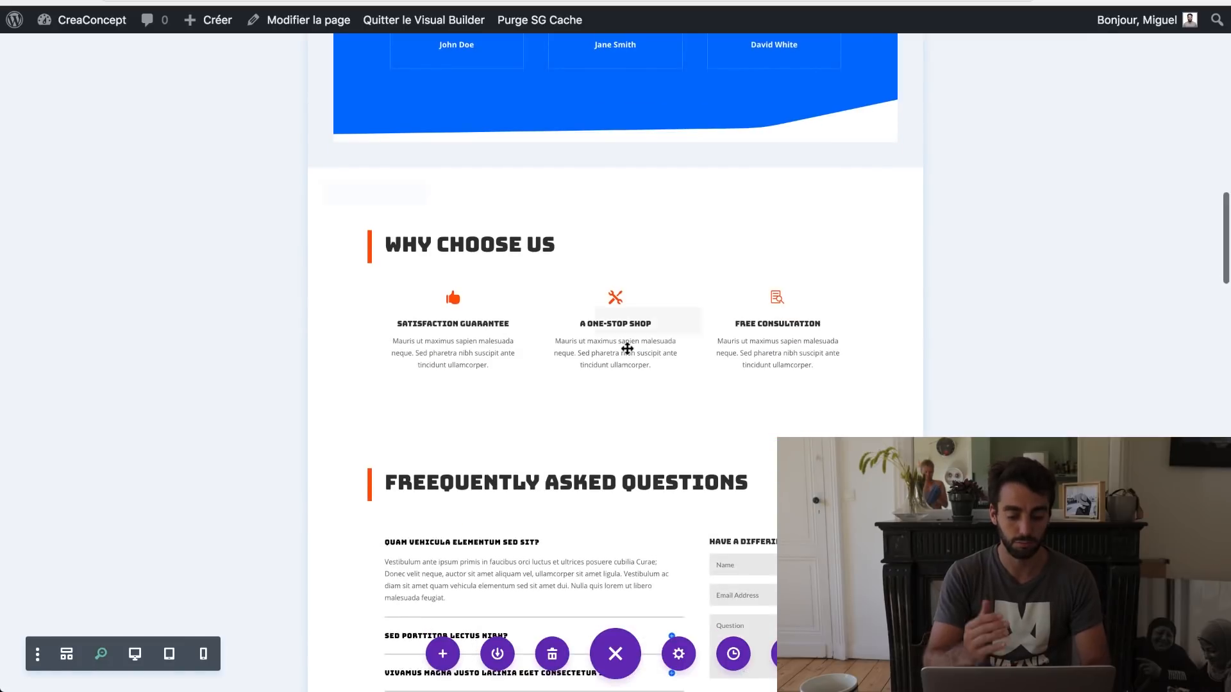
scroll(627, 350, "down", 5)
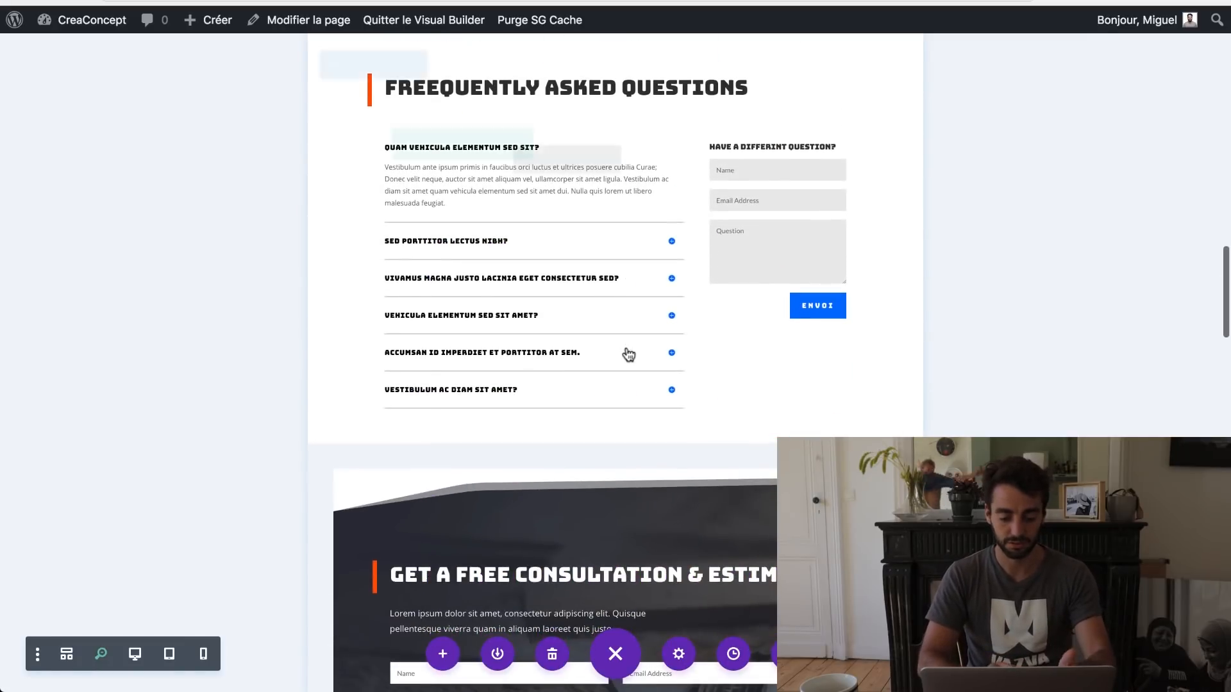
scroll(629, 355, "down", 4)
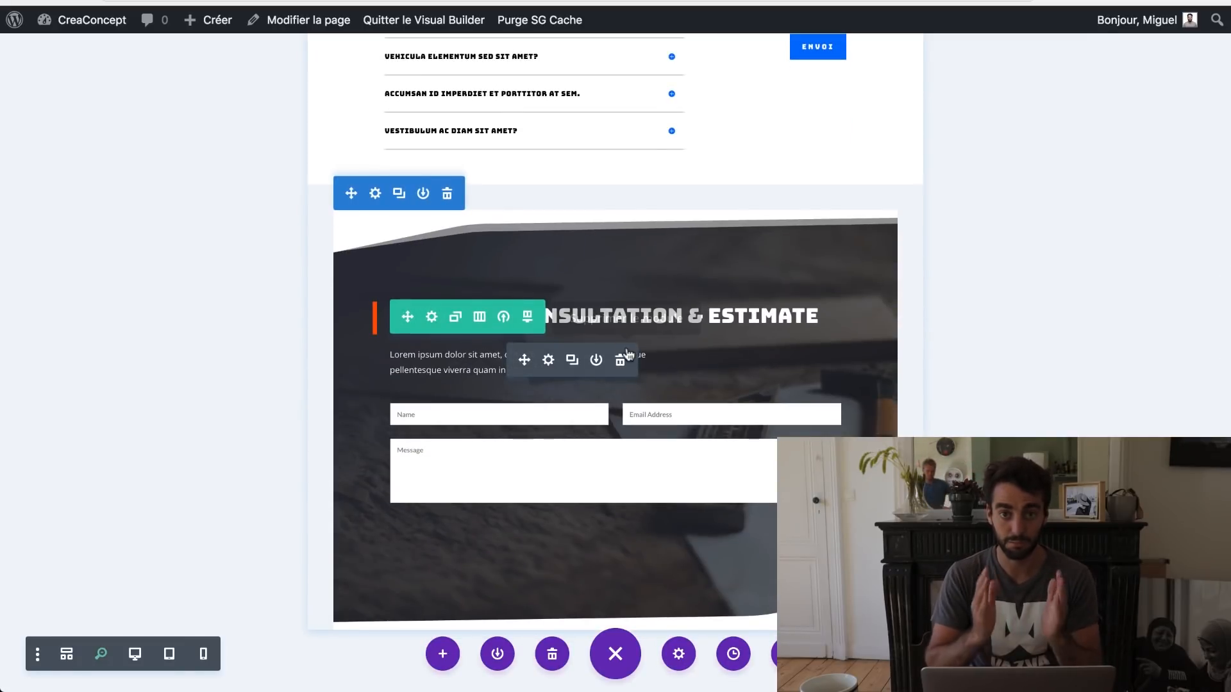
scroll(627, 352, "up", 10)
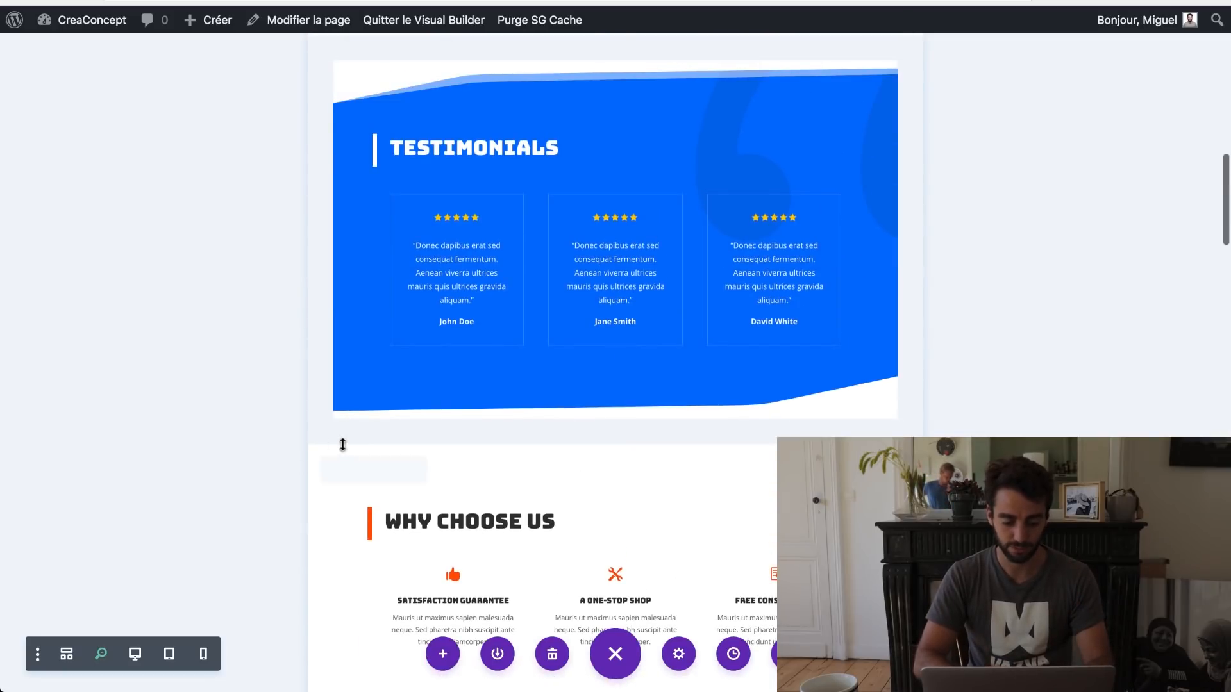
Step: Duplicate the Why Choose Us section
mouse_move(348, 500)
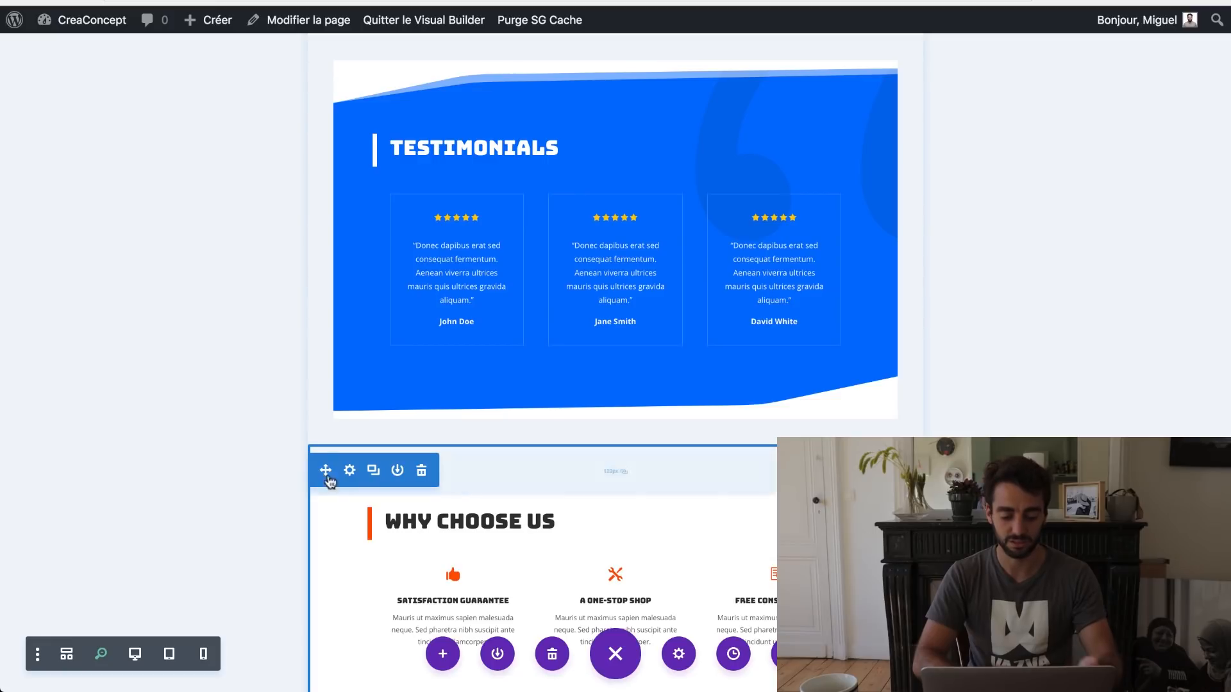
scroll(327, 475, "down", 3)
scroll(399, 585, "up", 1)
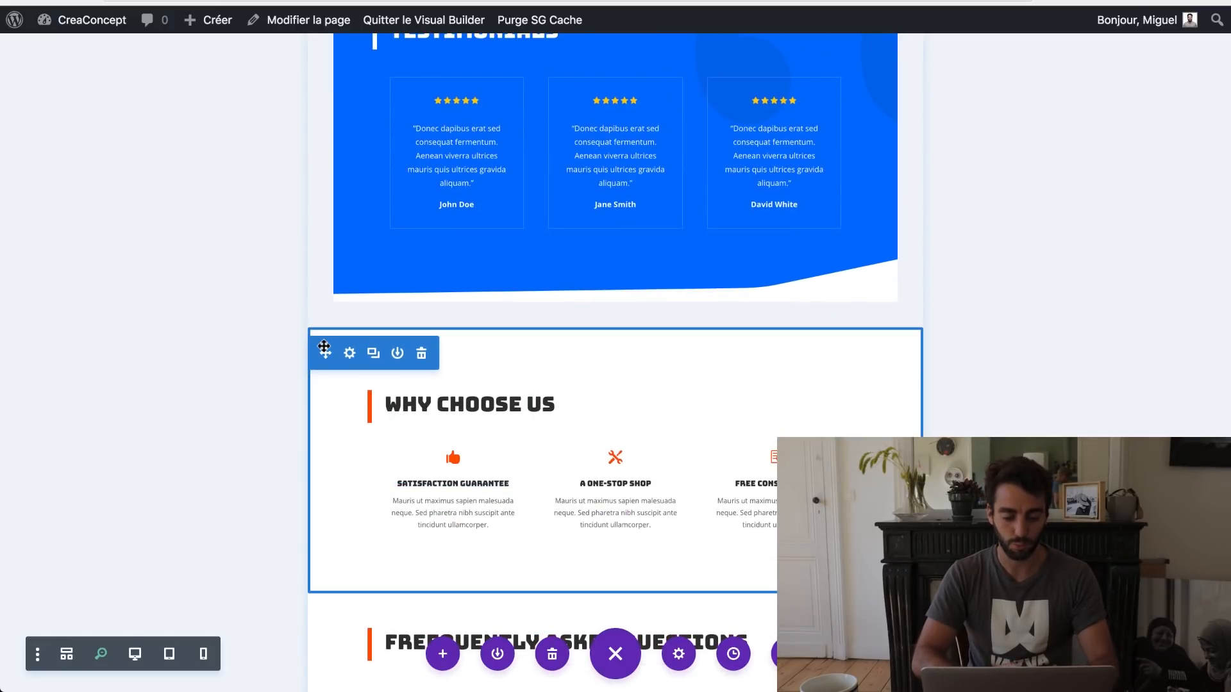
left_click_drag(324, 186, 570, 451)
scroll(570, 451, "up", 5)
scroll(570, 450, "down", 2)
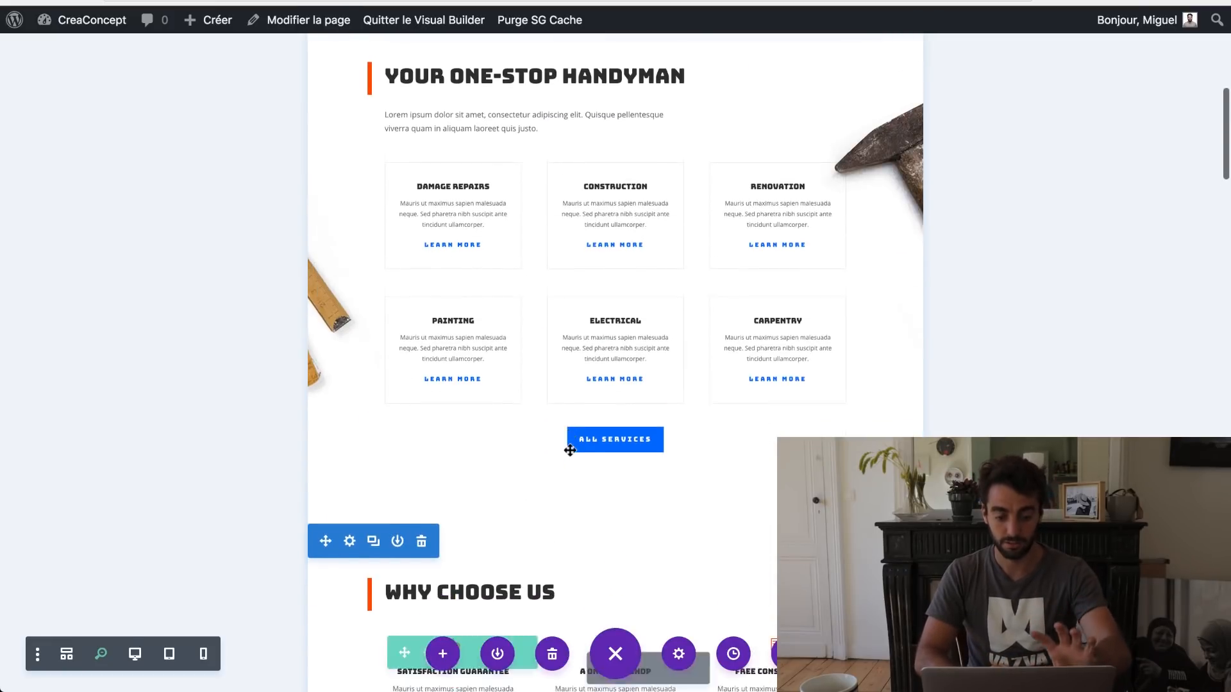
scroll(570, 450, "down", 10)
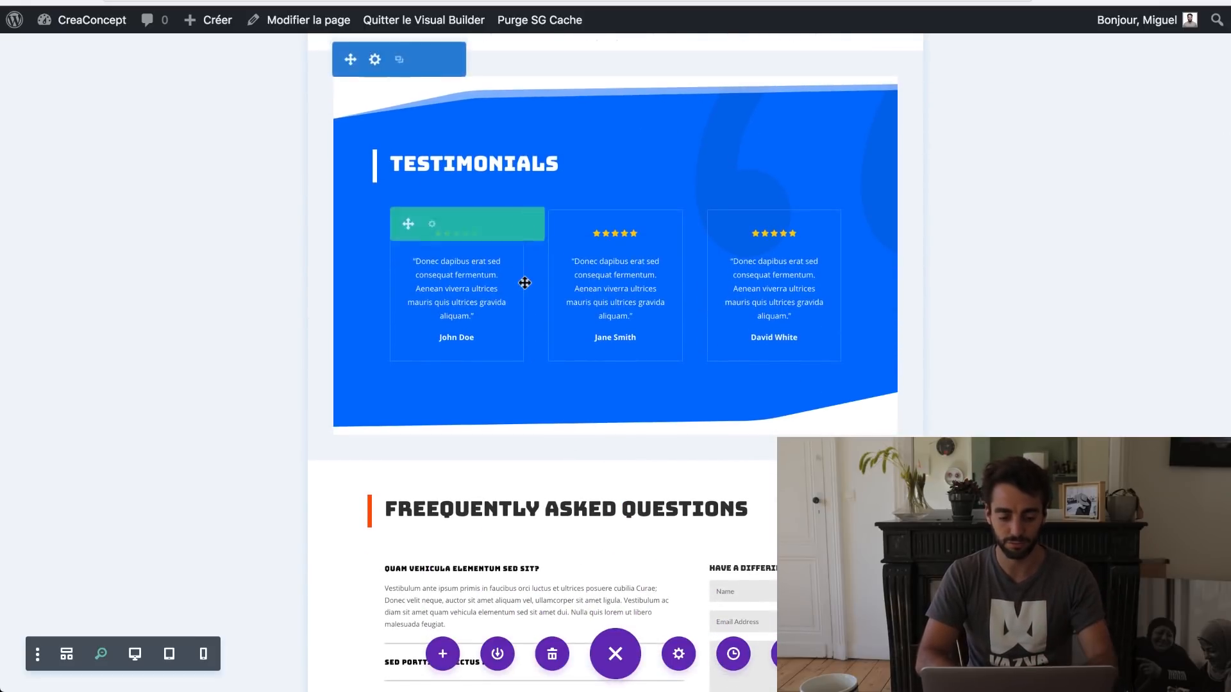
scroll(523, 283, "up", 4)
scroll(525, 283, "up", 2)
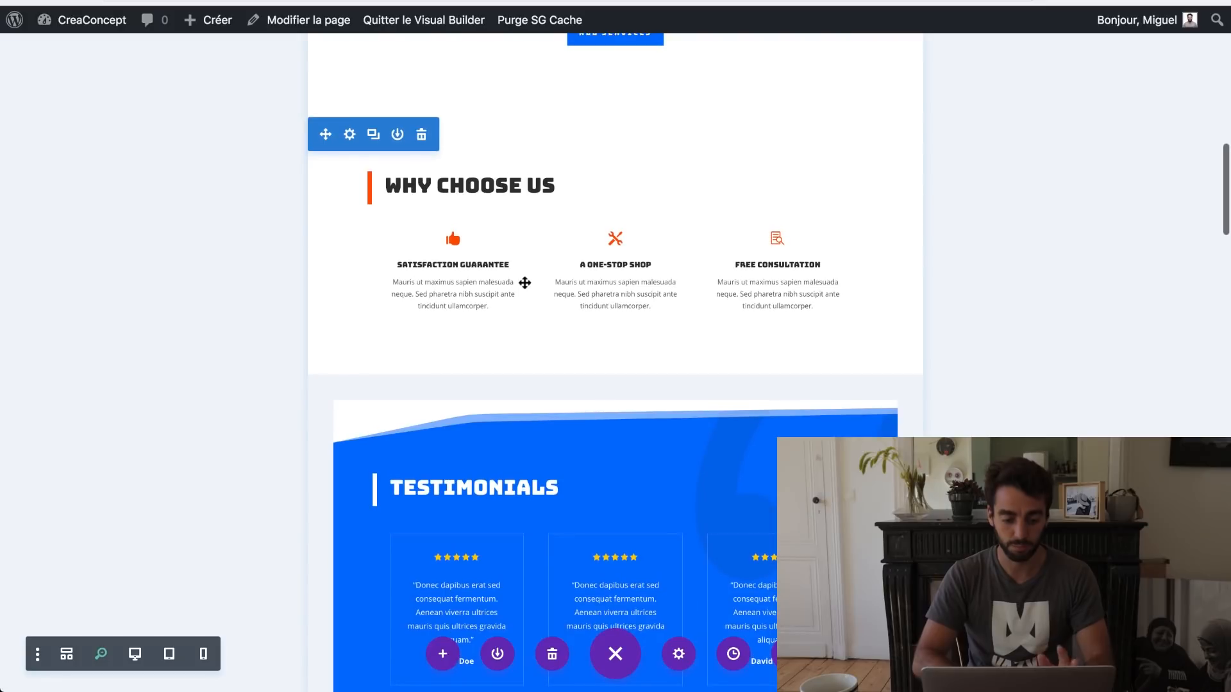
left_click(374, 137)
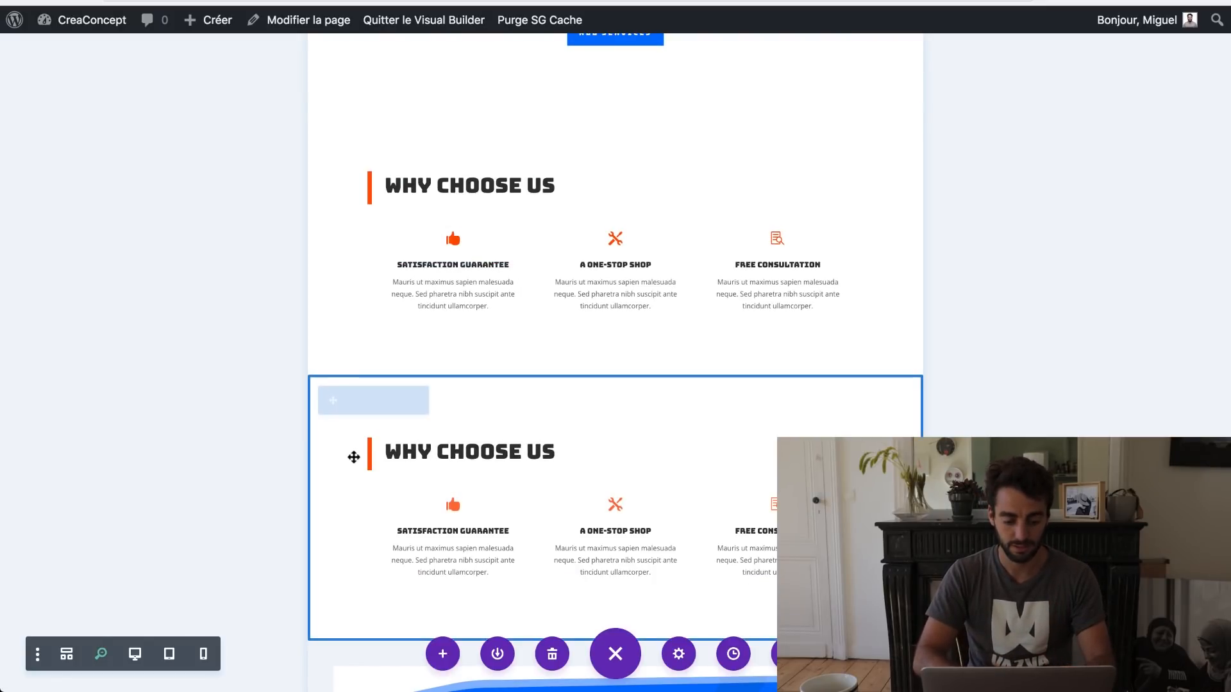
Step: Move the copied Why Choose Us section below Testimonials, just above the FAQ
scroll(326, 483, "down", 6)
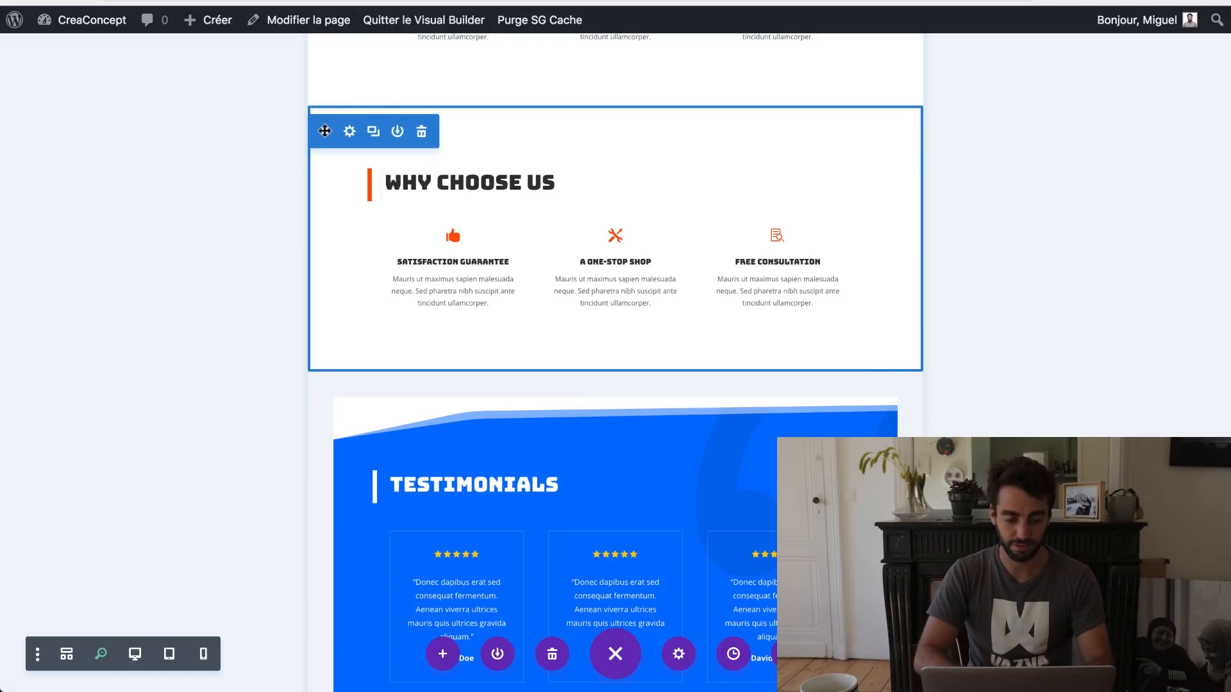
scroll(420, 680, "down", 6)
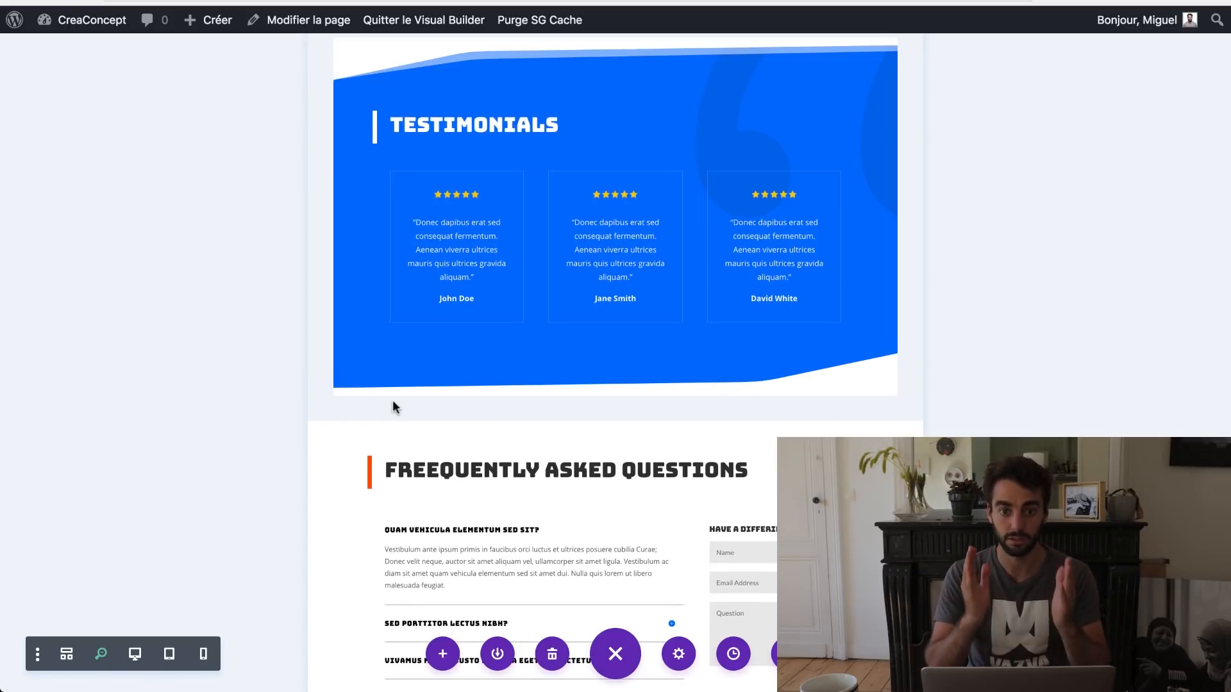
scroll(407, 417, "down", 11)
scroll(445, 463, "up", 8)
scroll(444, 459, "up", 9)
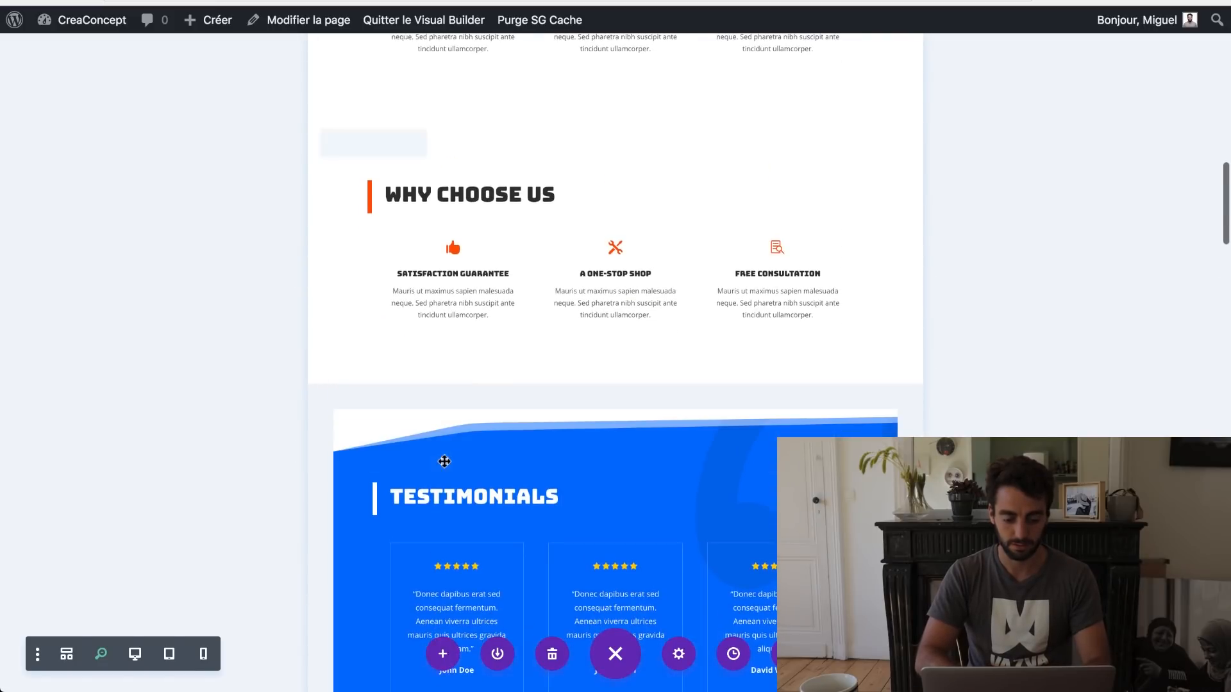
left_click_drag(325, 144, 321, 539)
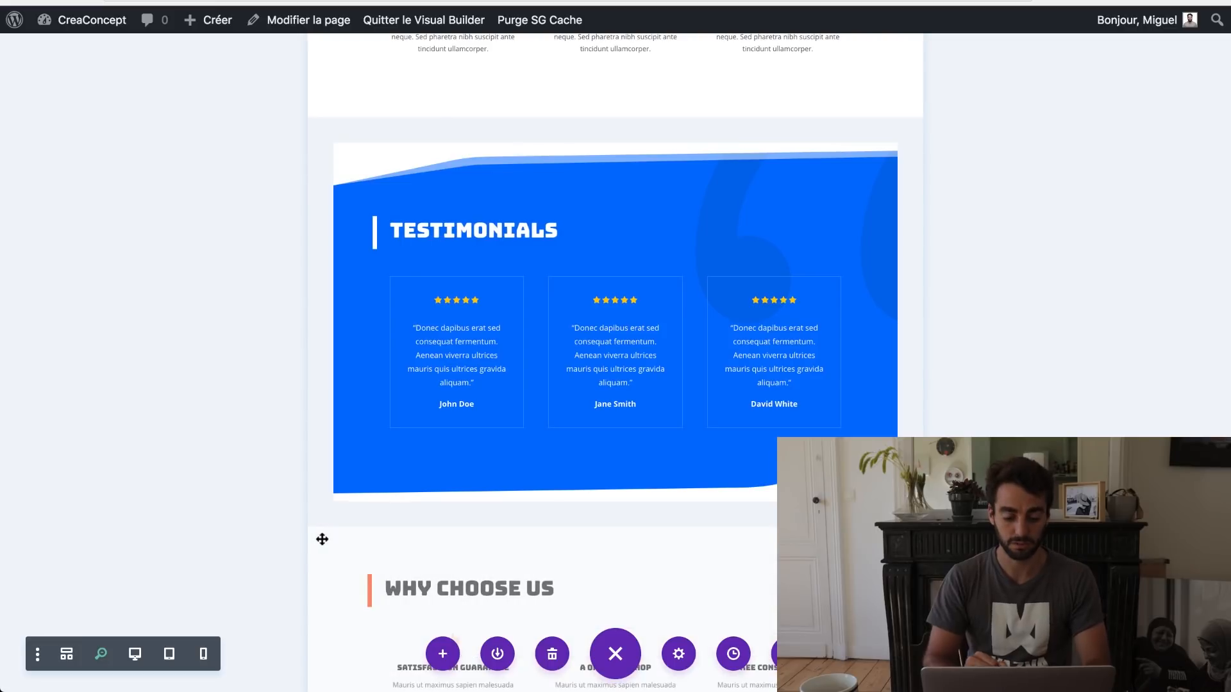
scroll(322, 539, "down", 5)
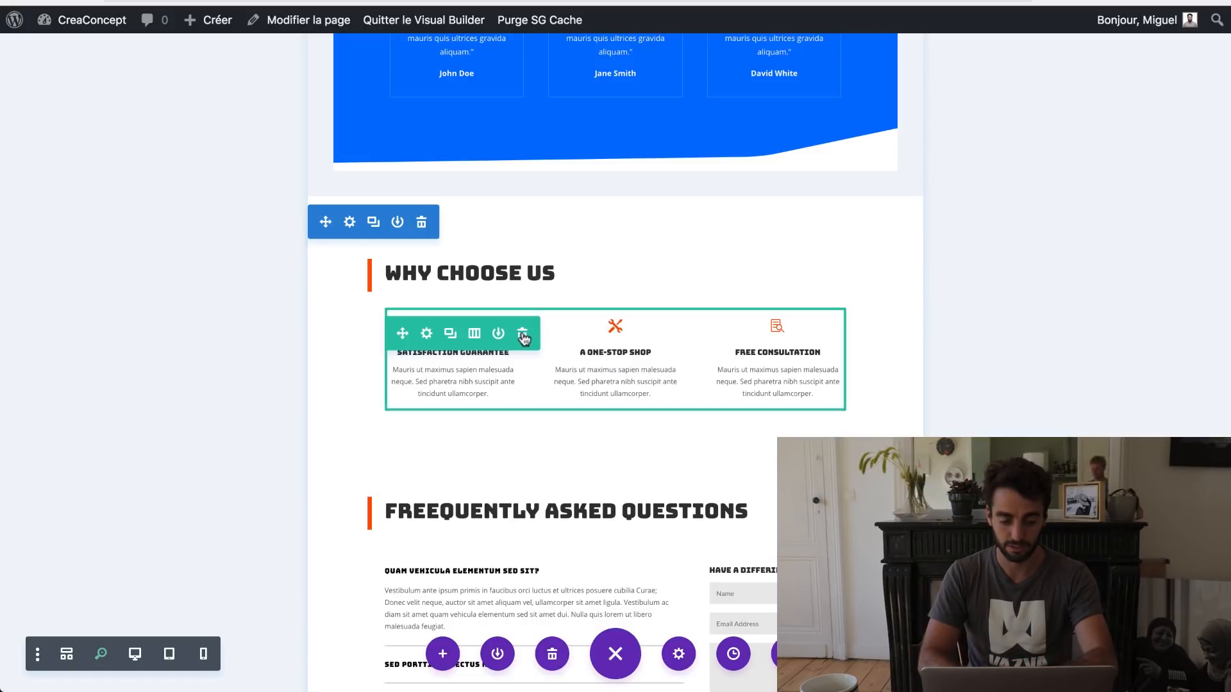
Step: Delete the three-column feature row from the copied Why Choose Us section, keeping its heading
left_click(523, 334)
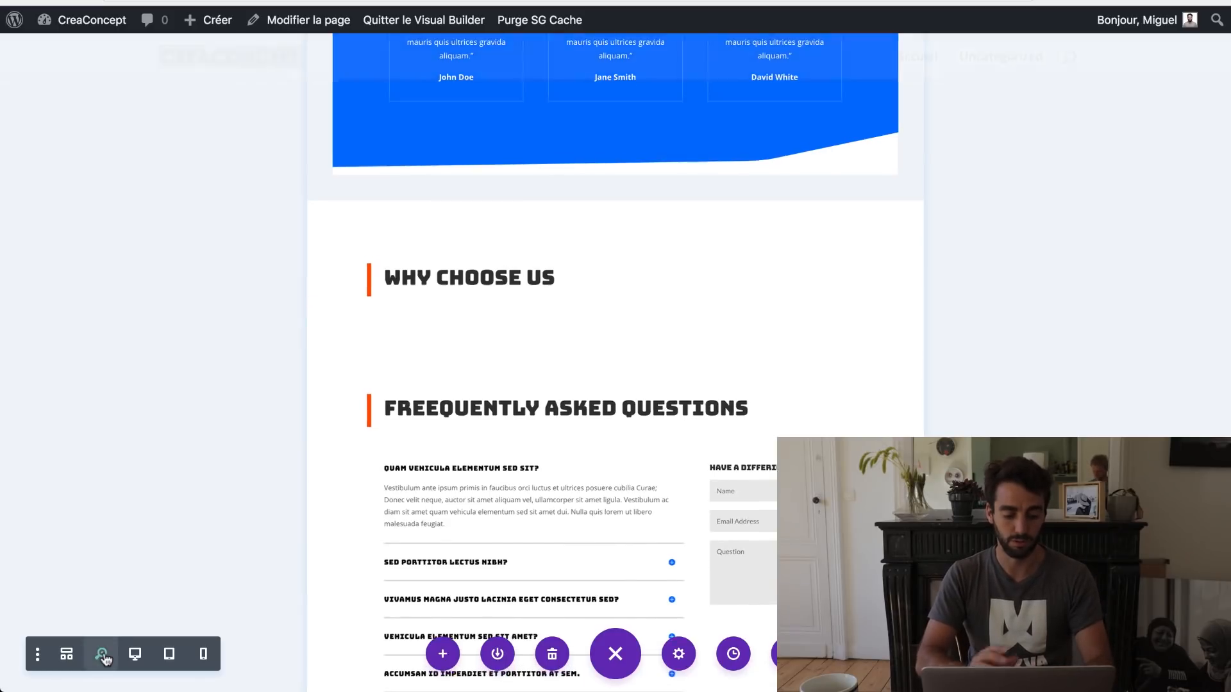
left_click(96, 654)
scroll(476, 320, "down", 15)
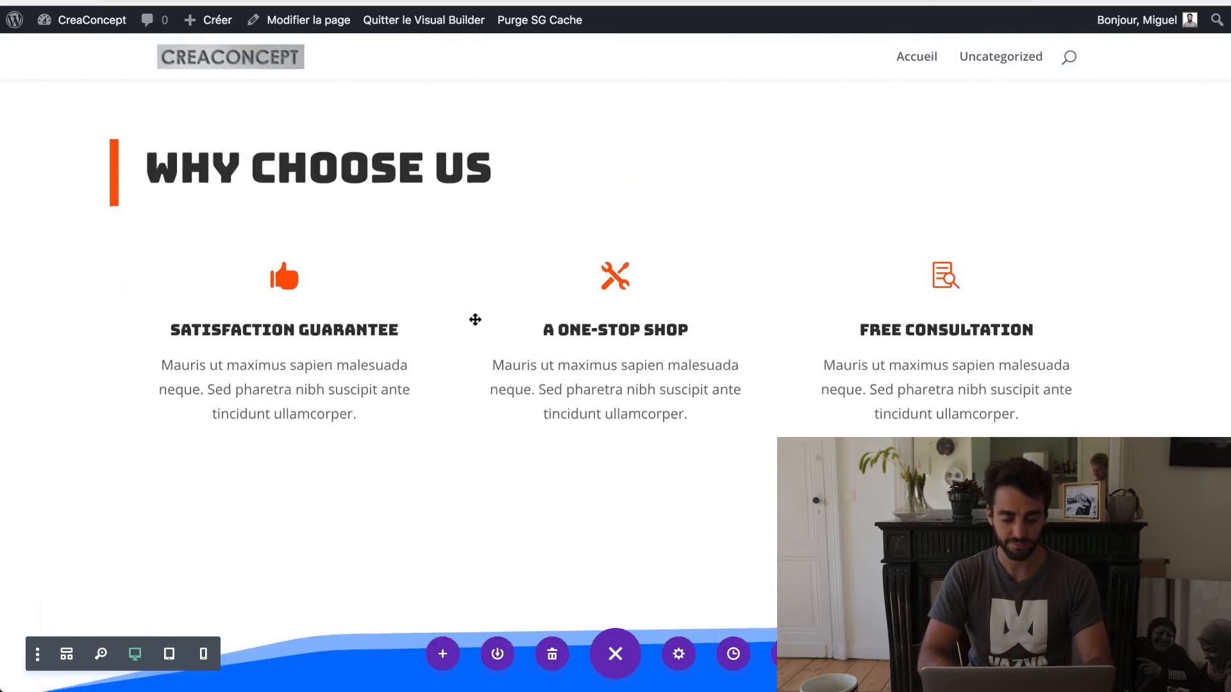
scroll(474, 323, "up", 6)
scroll(436, 118, "down", 2)
scroll(498, 229, "up", 3)
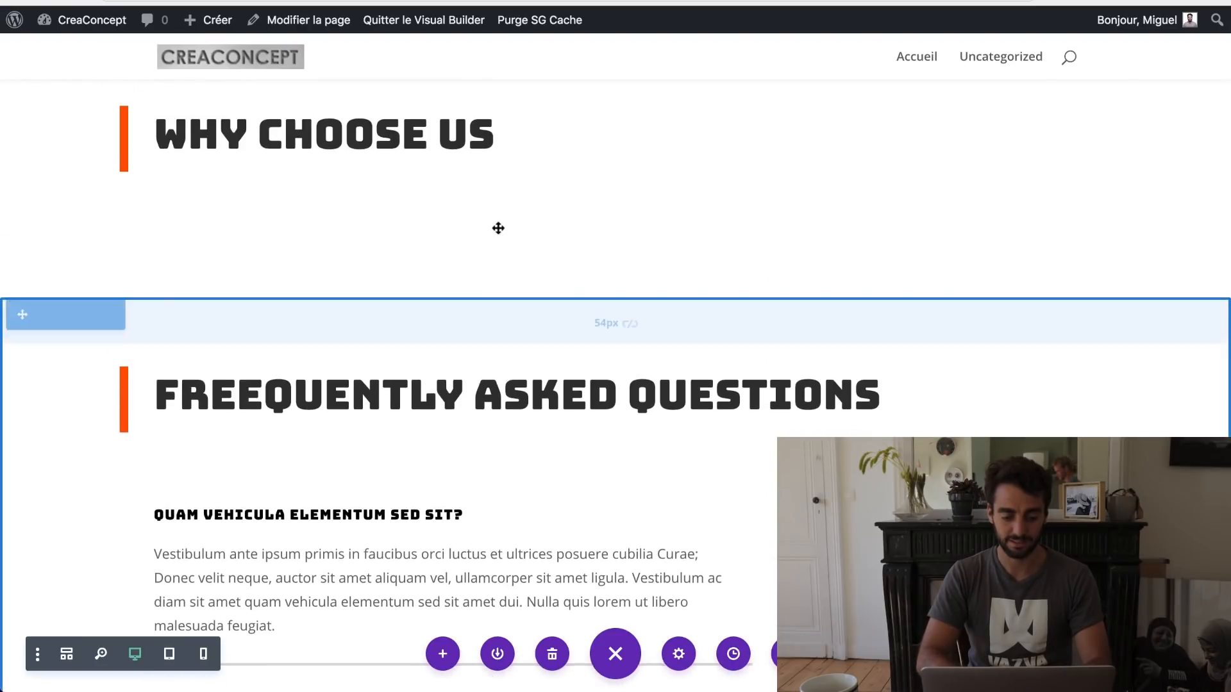
Step: Add a one-column row with an Image module showing logos-1.jpg beneath the copied Why Choose Us heading
left_click(614, 205)
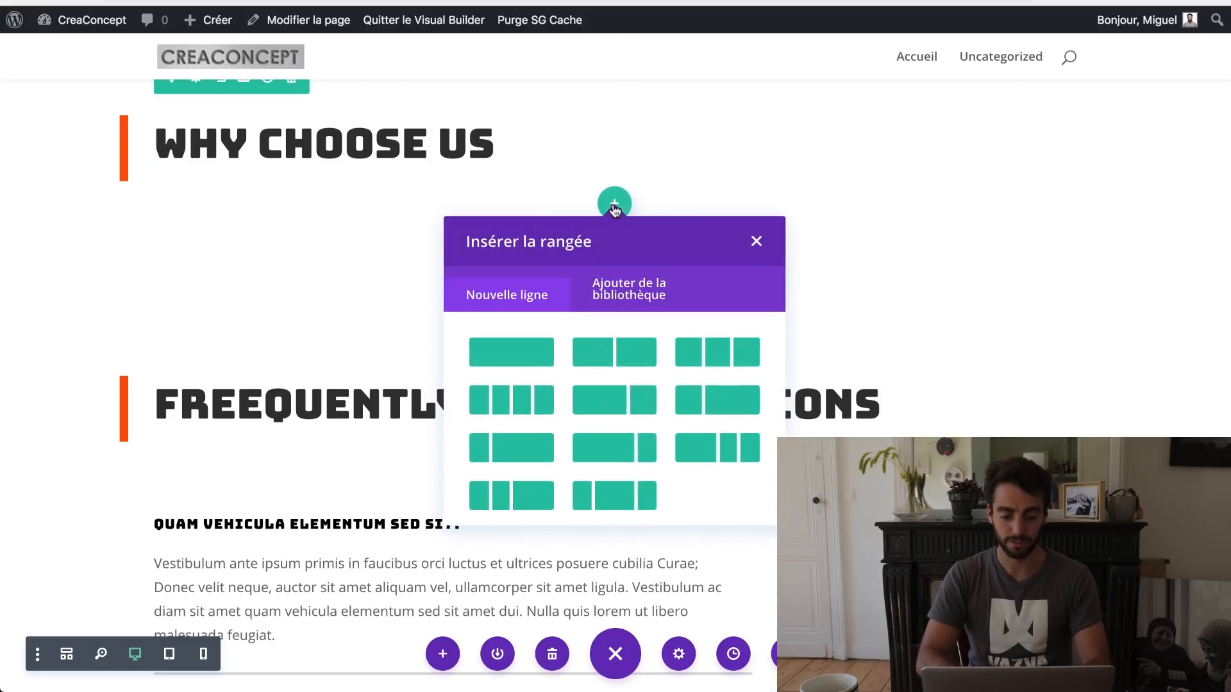
left_click(503, 361)
left_click(615, 306)
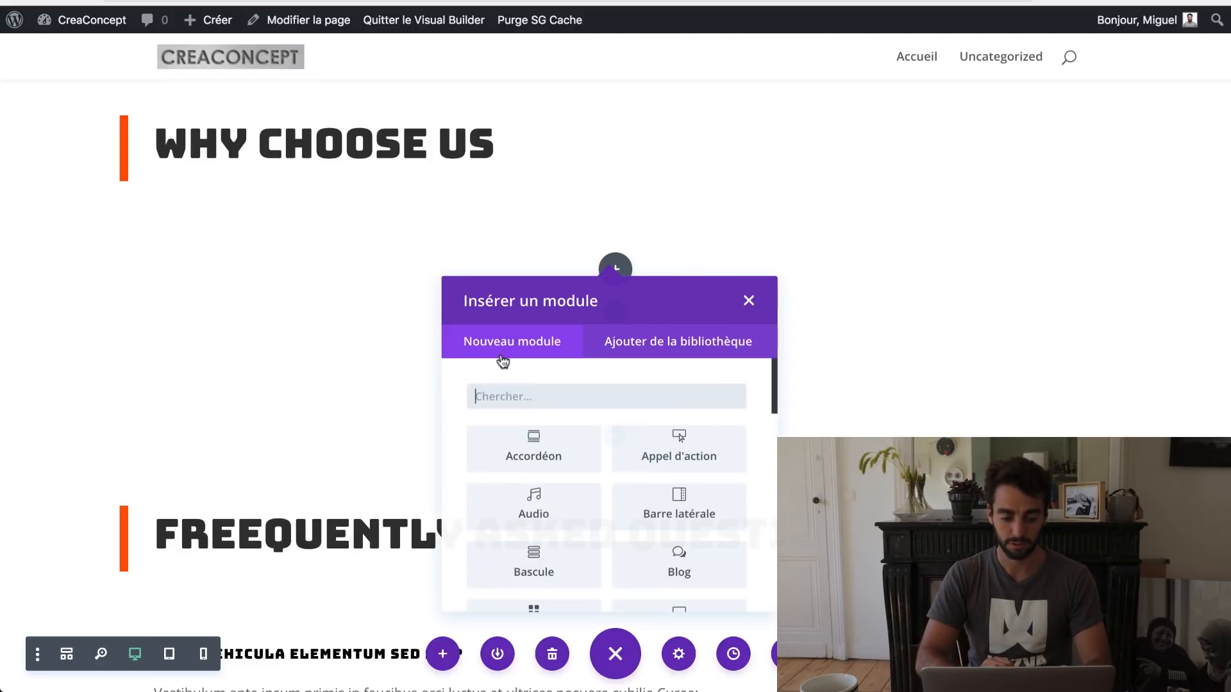
type("ima")
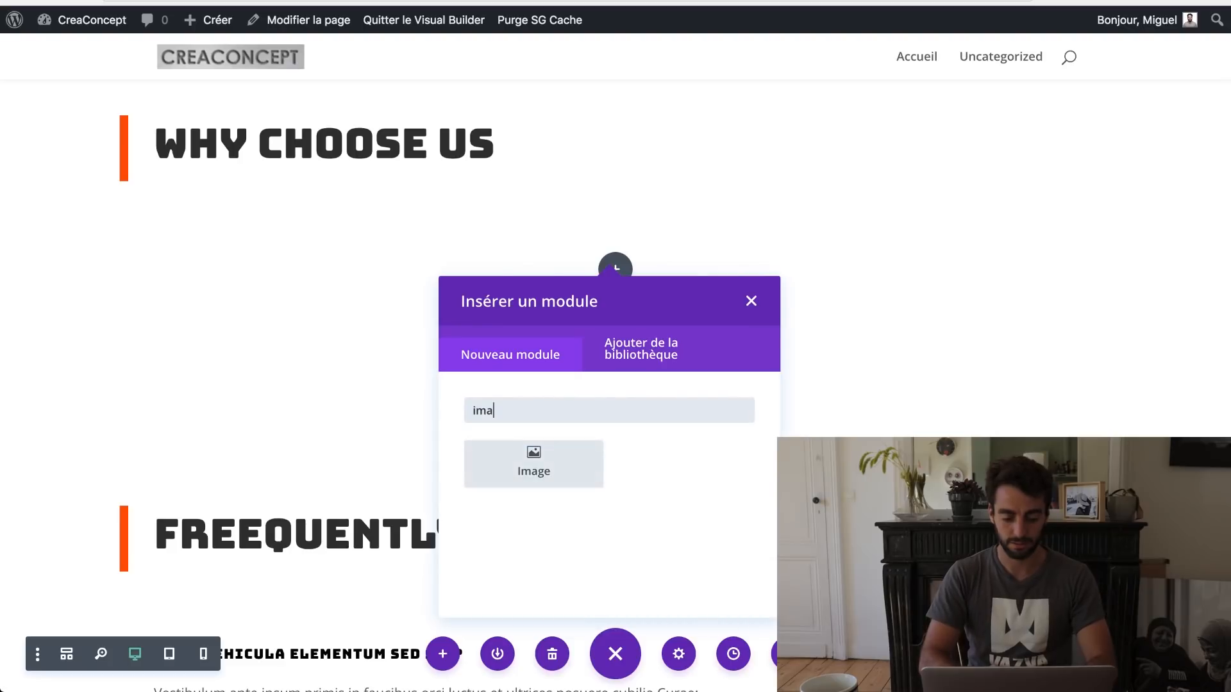
left_click(528, 456)
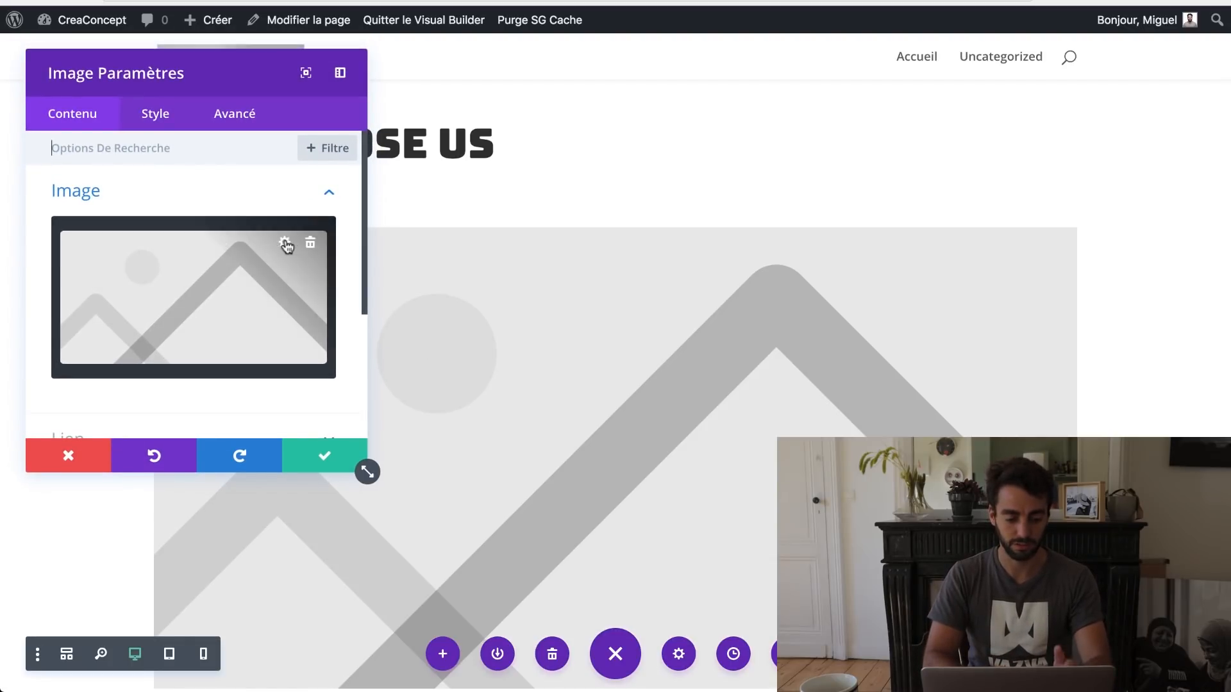
left_click(284, 243)
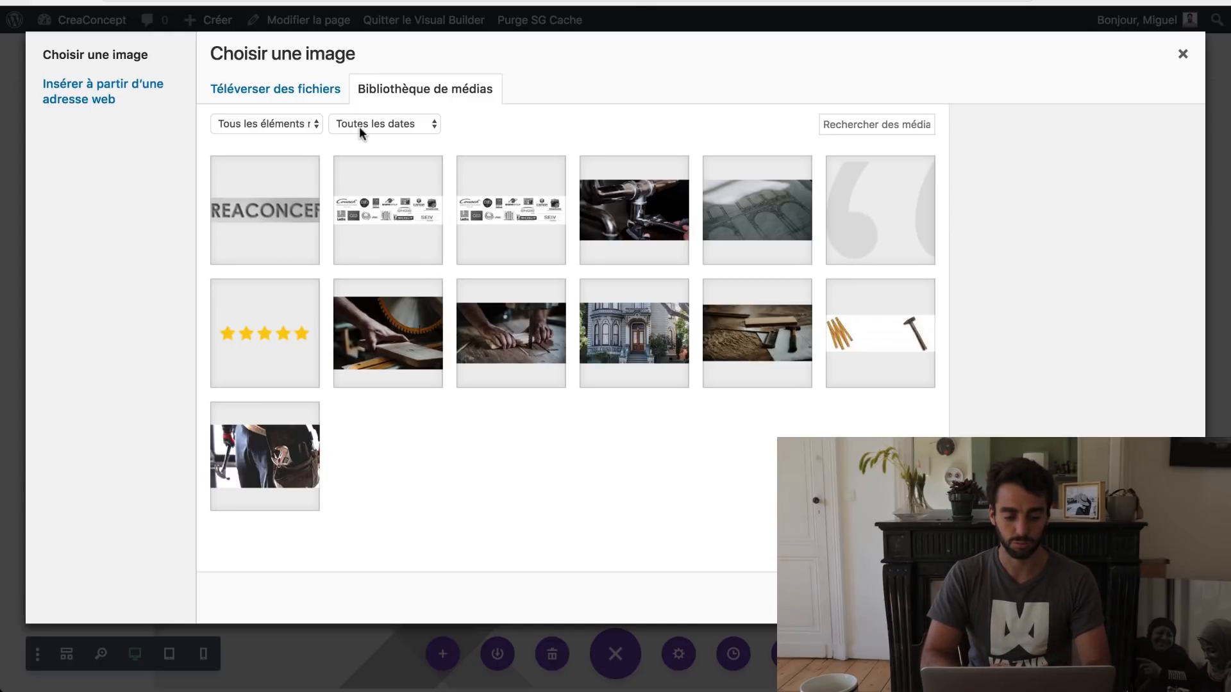
left_click(404, 219)
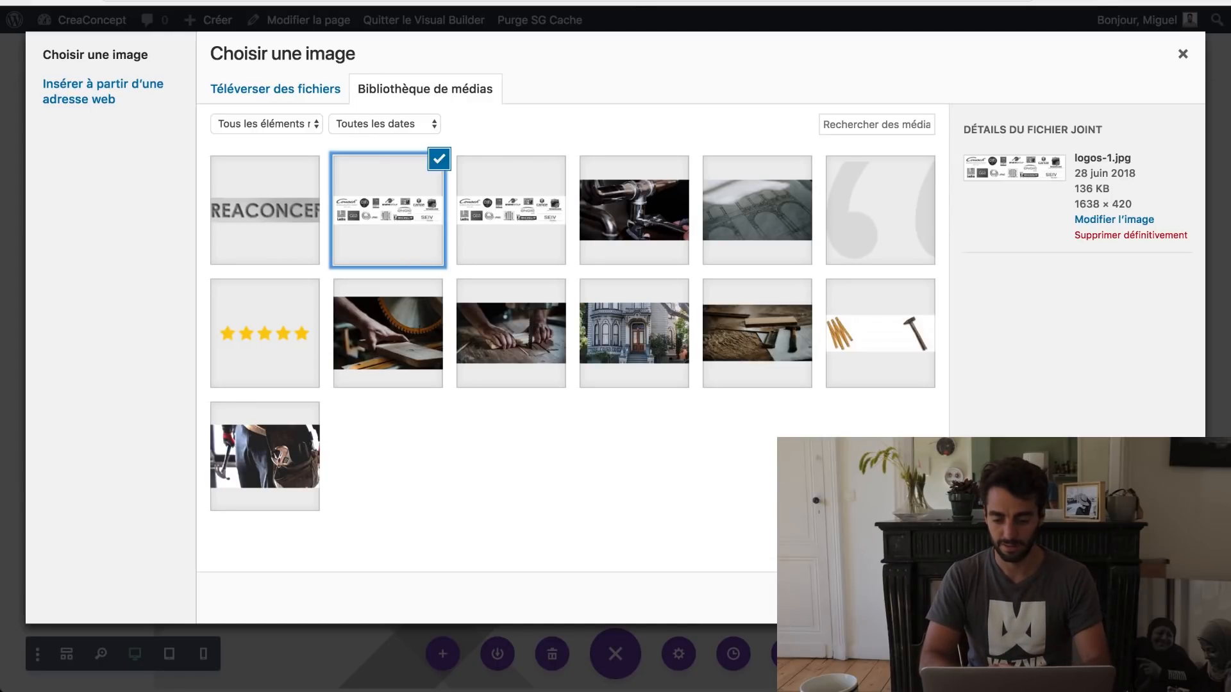
left_click(1144, 597)
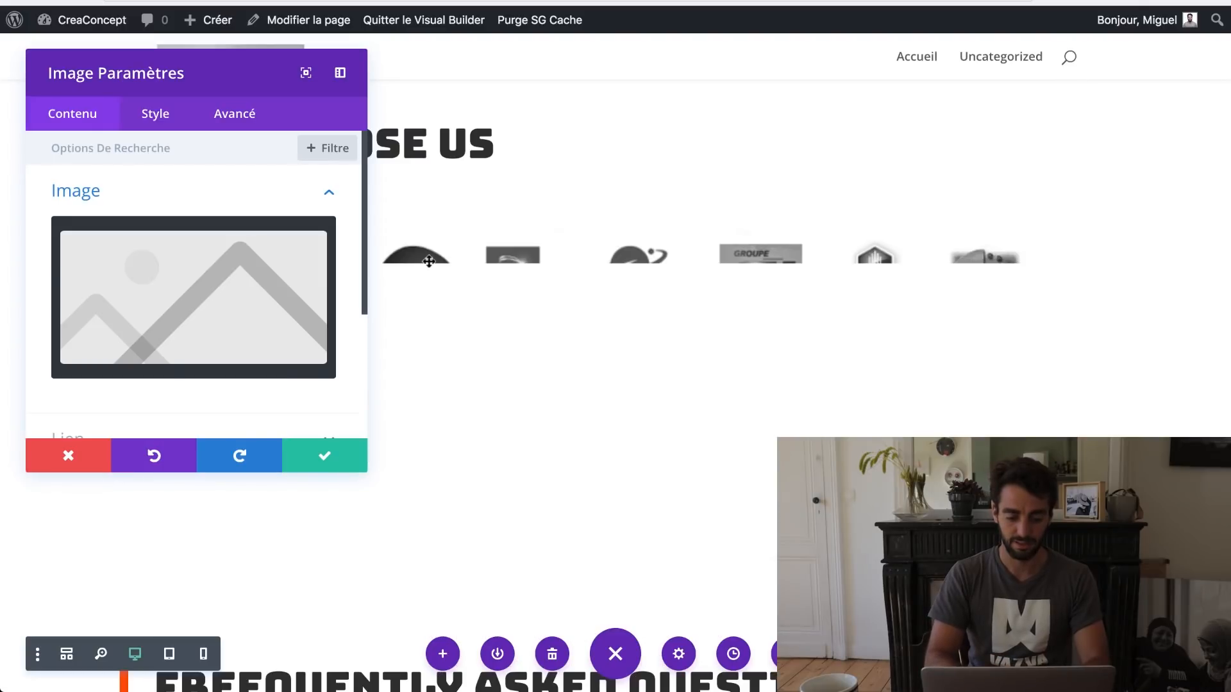
left_click(315, 462)
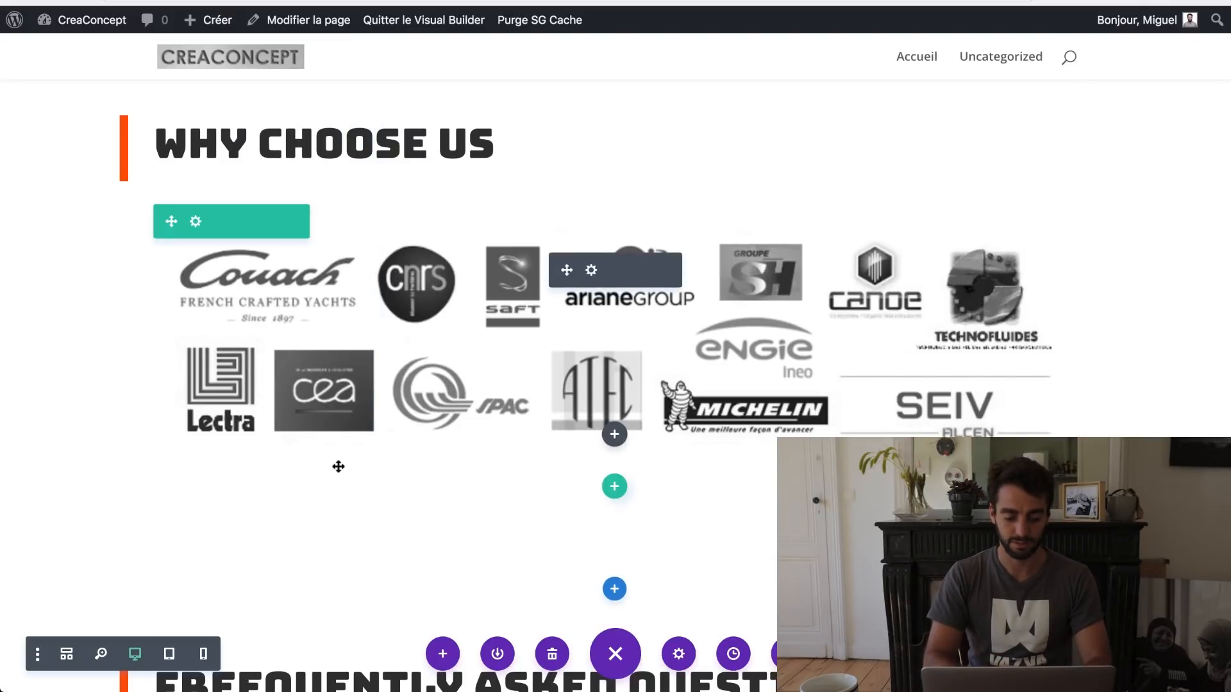
scroll(834, 433, "down", 15)
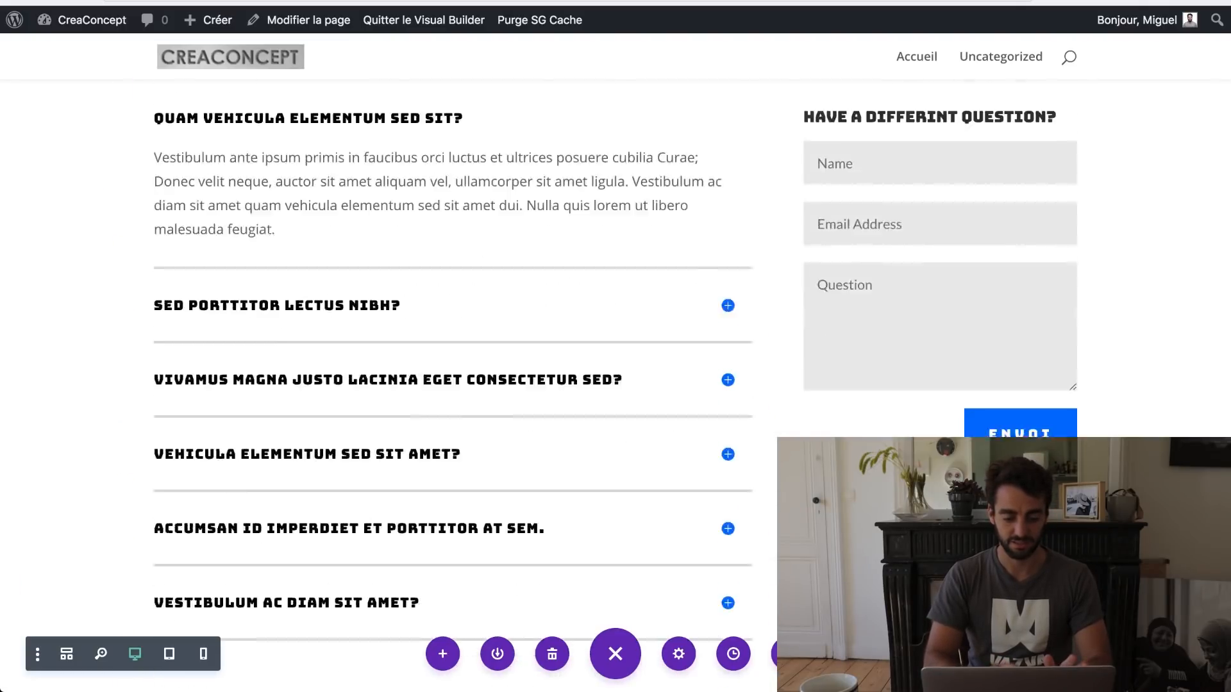
scroll(598, 552, "up", 20)
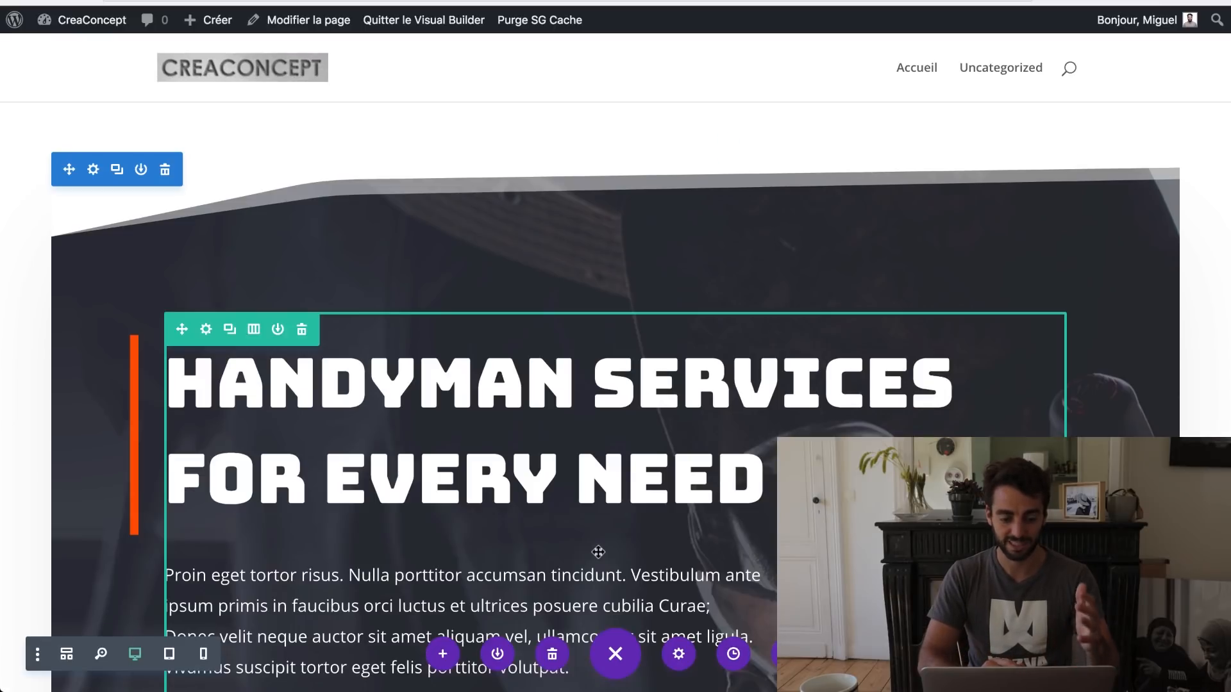
scroll(598, 552, "down", 10)
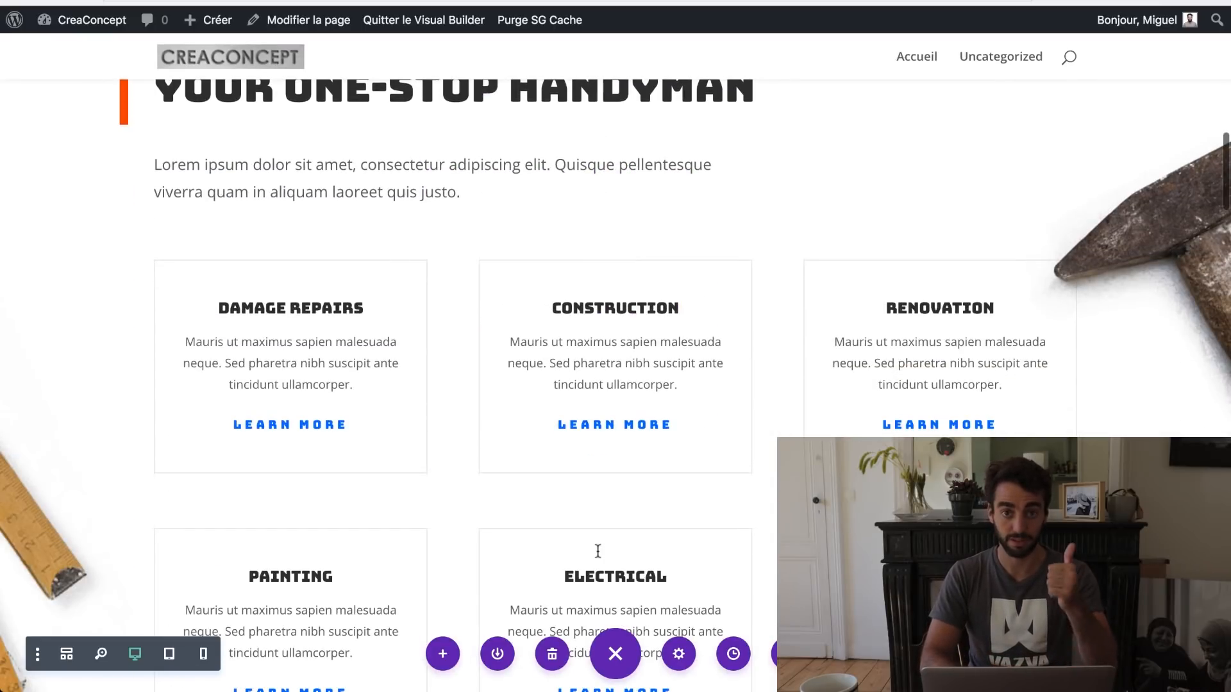
scroll(598, 552, "down", 4)
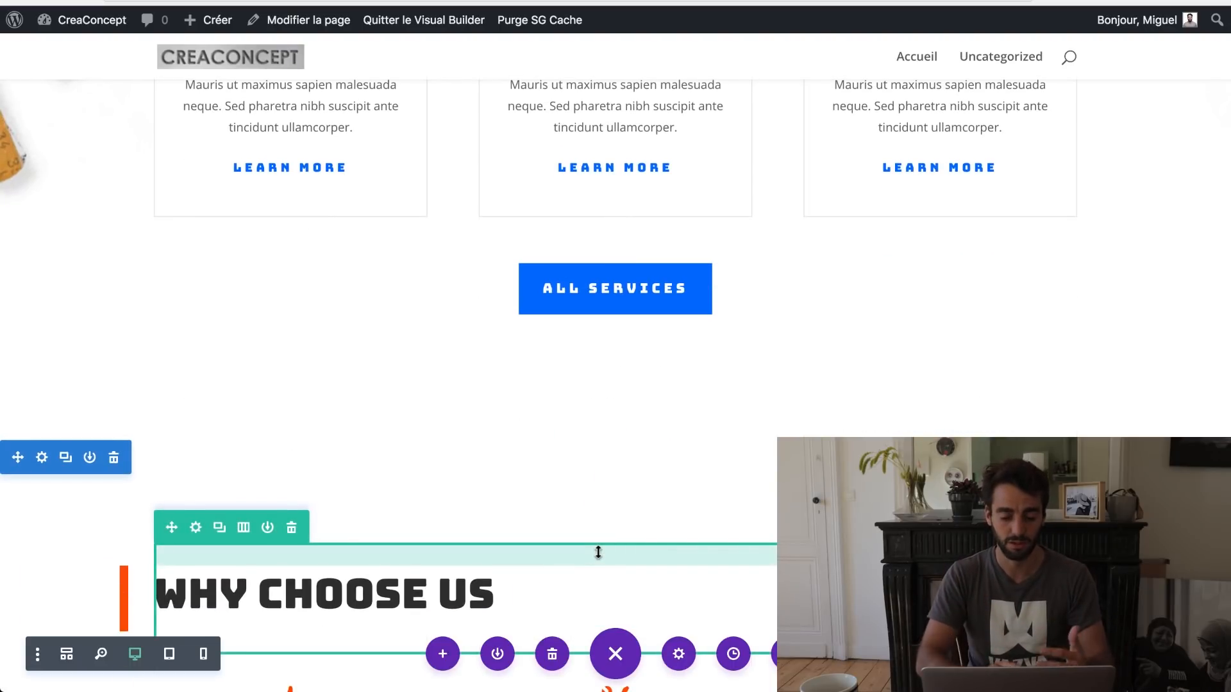
scroll(598, 552, "down", 8)
scroll(597, 552, "down", 20)
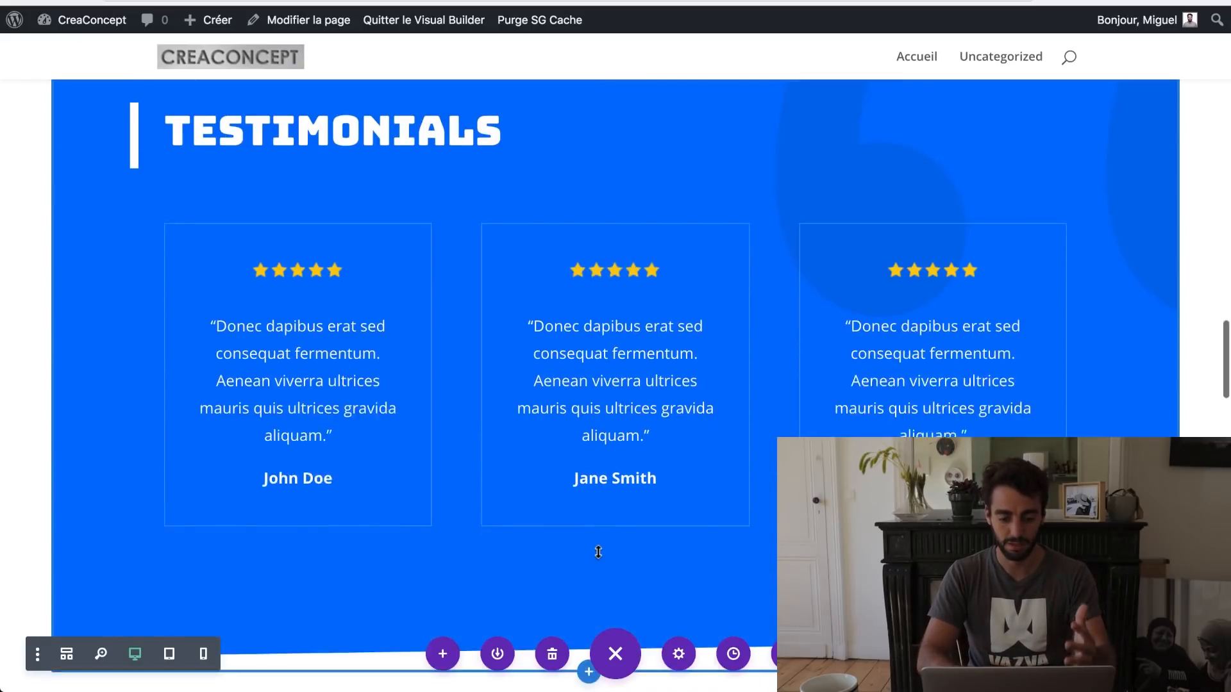
scroll(598, 552, "down", 4)
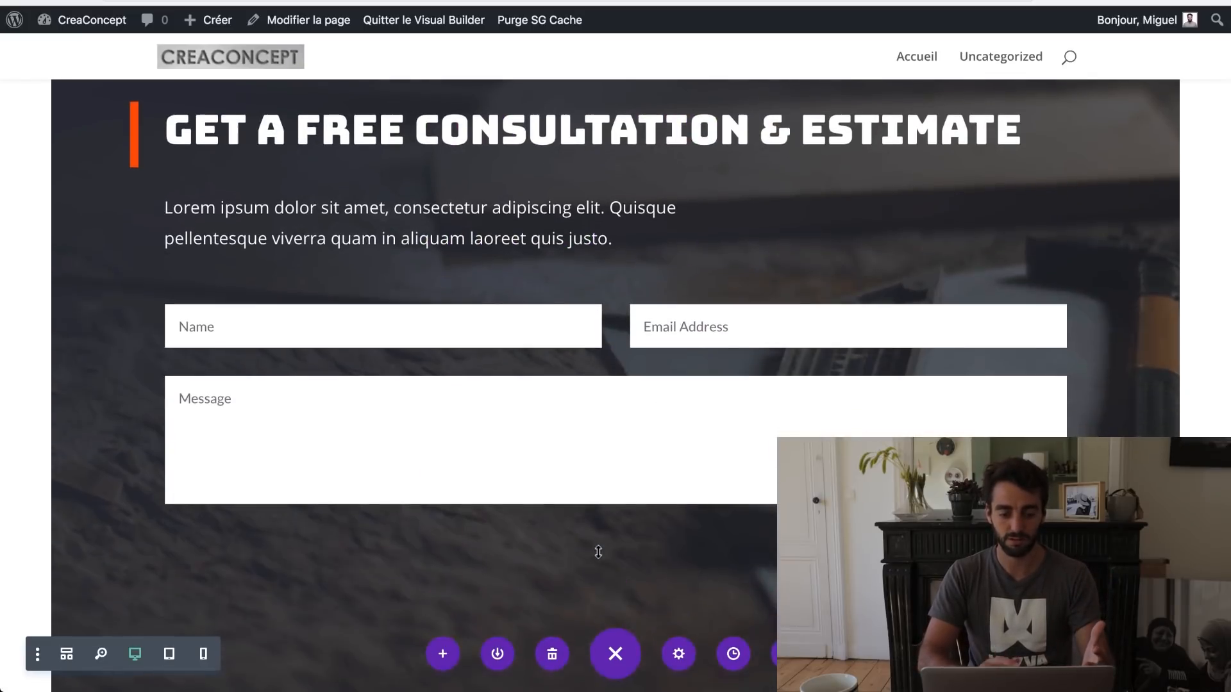
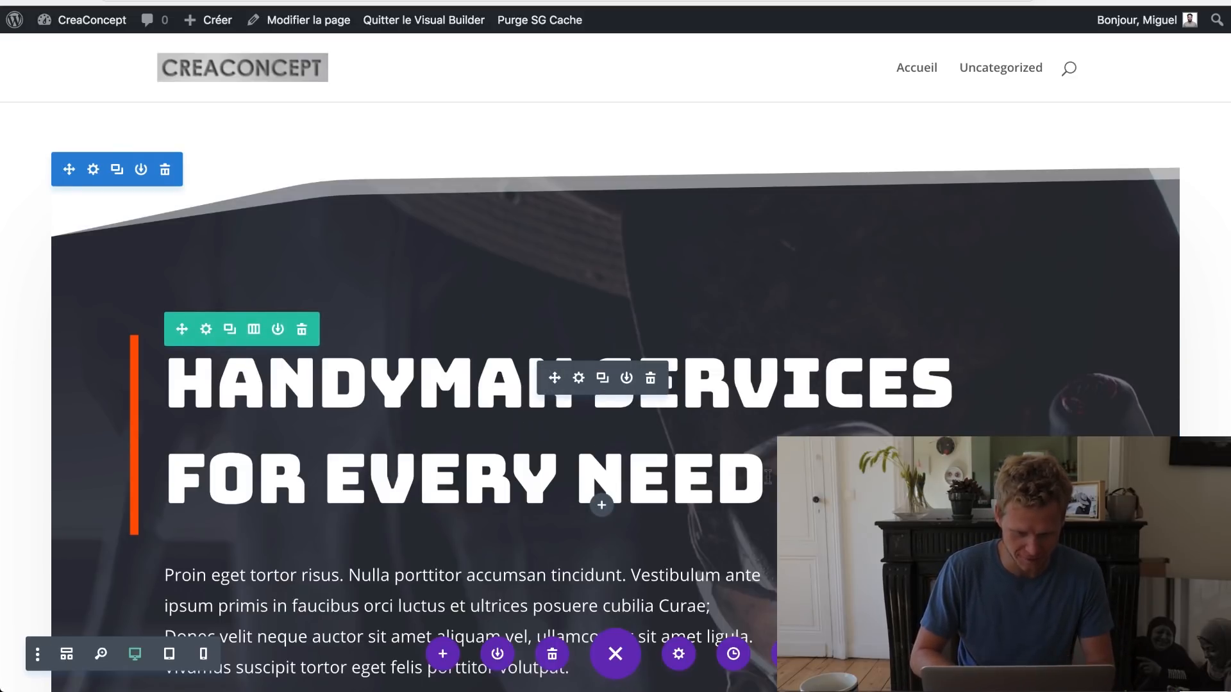
Step: Replace the hero's placeholder paragraph with the pasted CREA CONCEPT team description
scroll(747, 480, "down", 5)
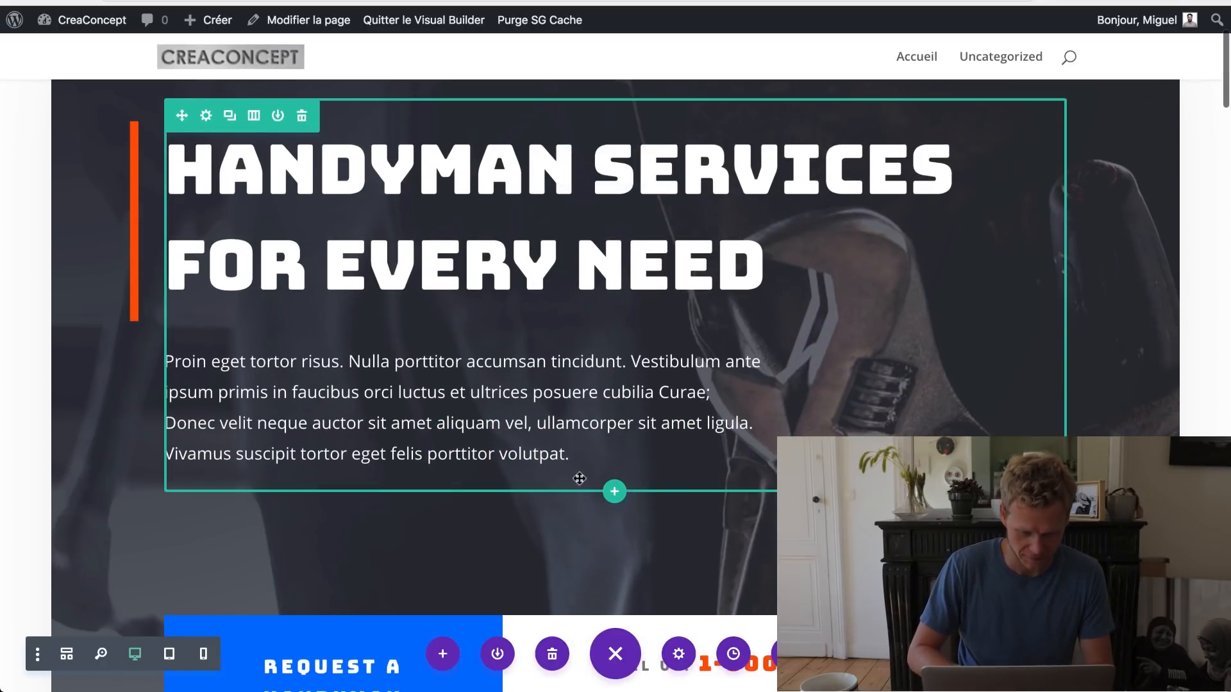
left_click_drag(567, 454, 165, 344)
type("Ecrir.")
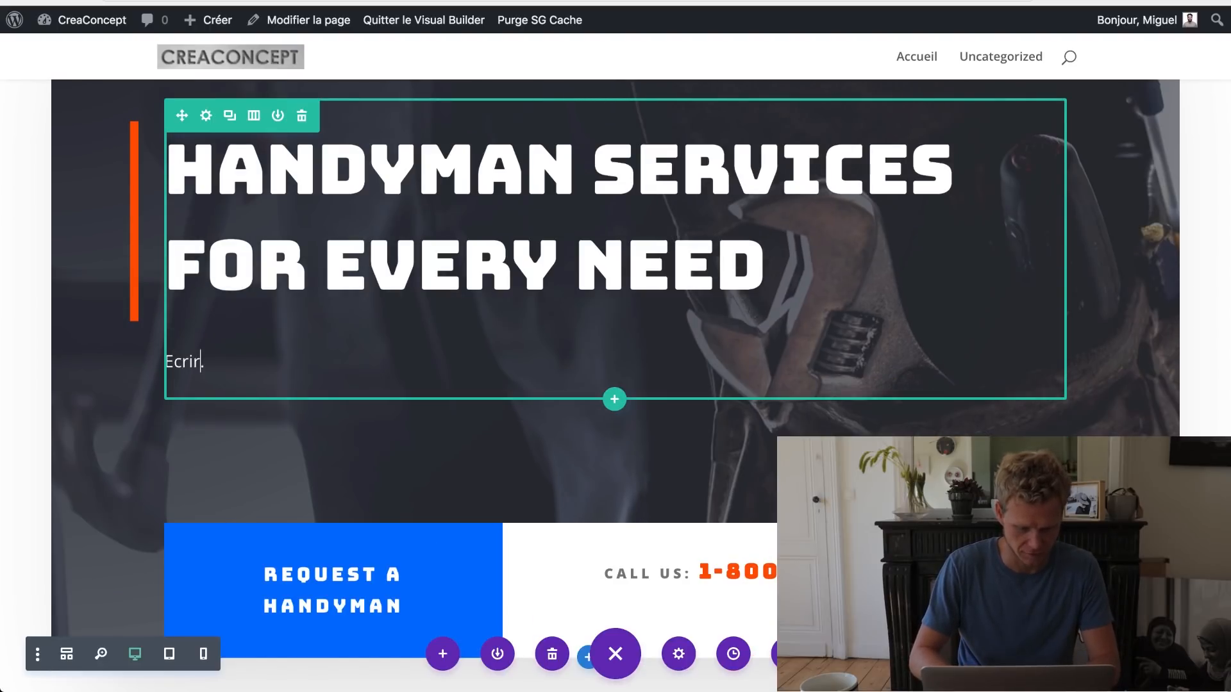
type("re ce que vous voulez.")
key("ctrl+a")
type("L’équipe pluridisciplinaire de CREA CONCEPT est à vôtre écoute pour vous épauler dans toute les étapes de vos projets, de la rédaction du Cahier Des Charges à la mise en route.")
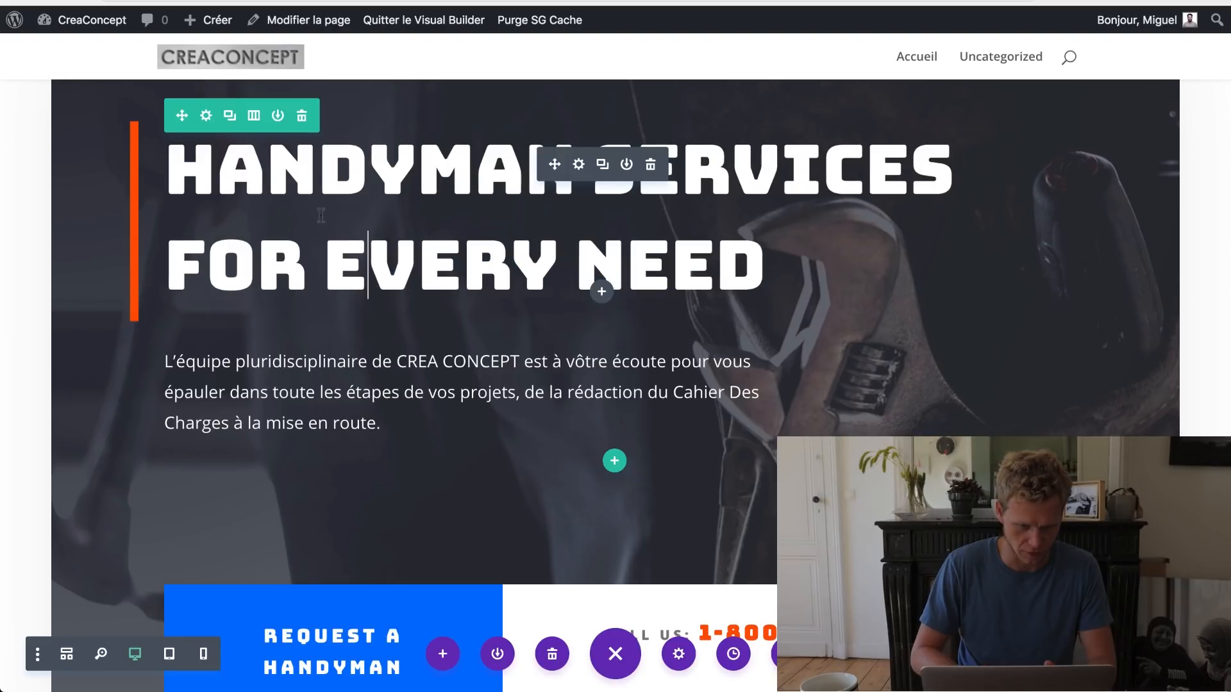
Step: Overwrite the hero heading with 'BUREAU D'ÉTUDES'
left_click_drag(366, 273, 176, 168)
type("BU")
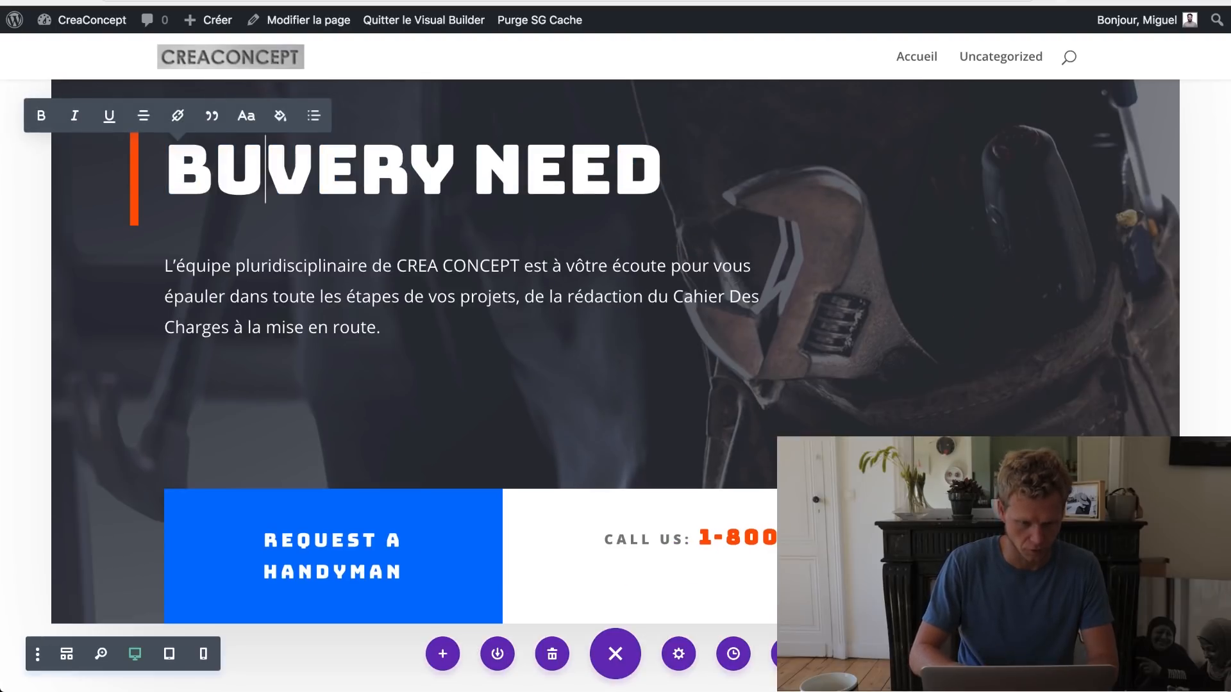
type("REAU D'ÉTUDES")
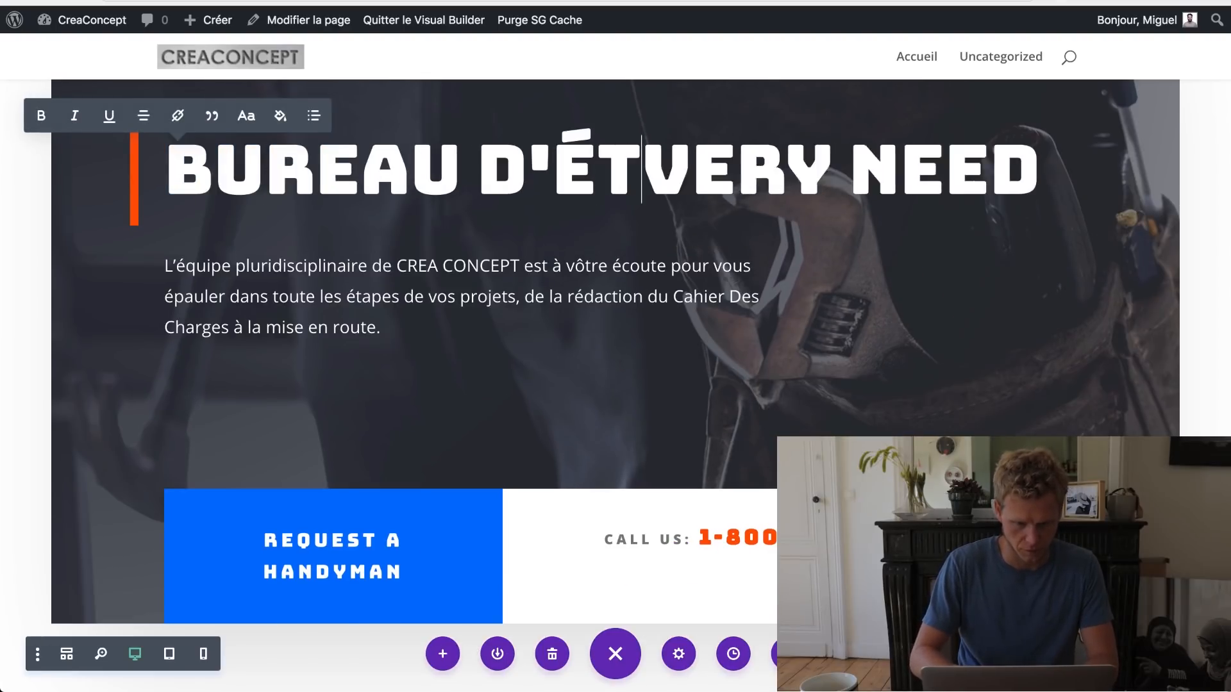
key("Delete")
key("Delete")
key("Delete")
key("Delete")
key("Delete")
key("Delete")
key("Delete")
key("Delete")
key("Delete")
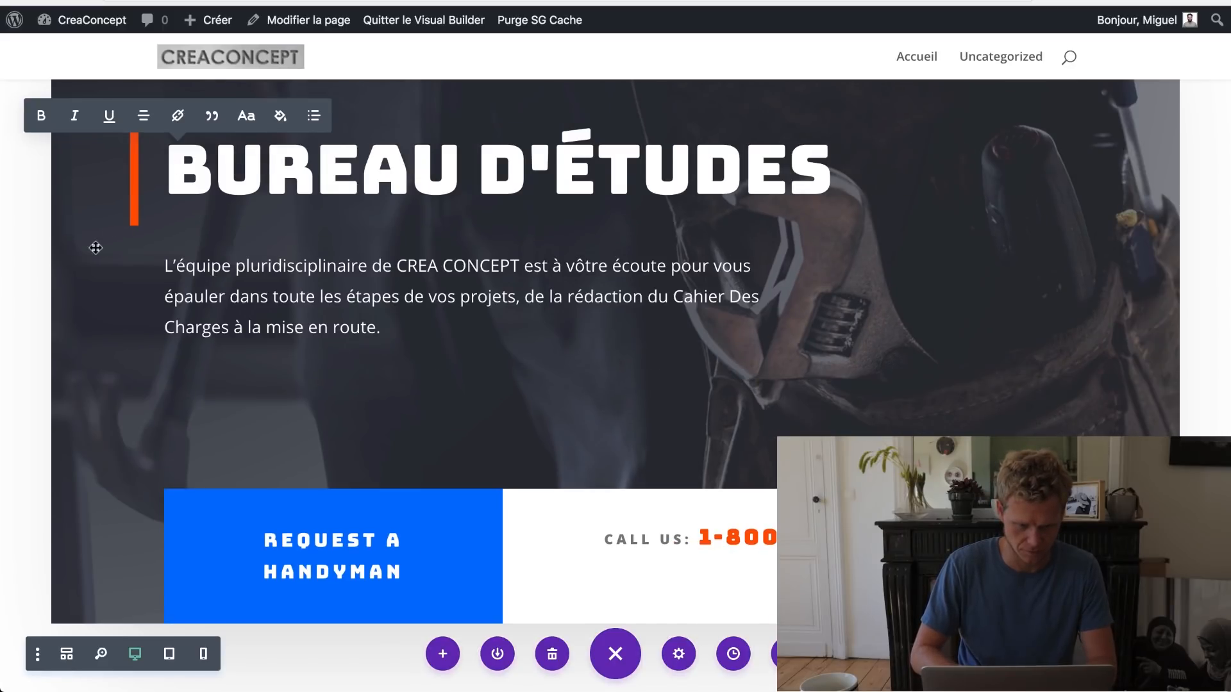
scroll(96, 247, "up", 4)
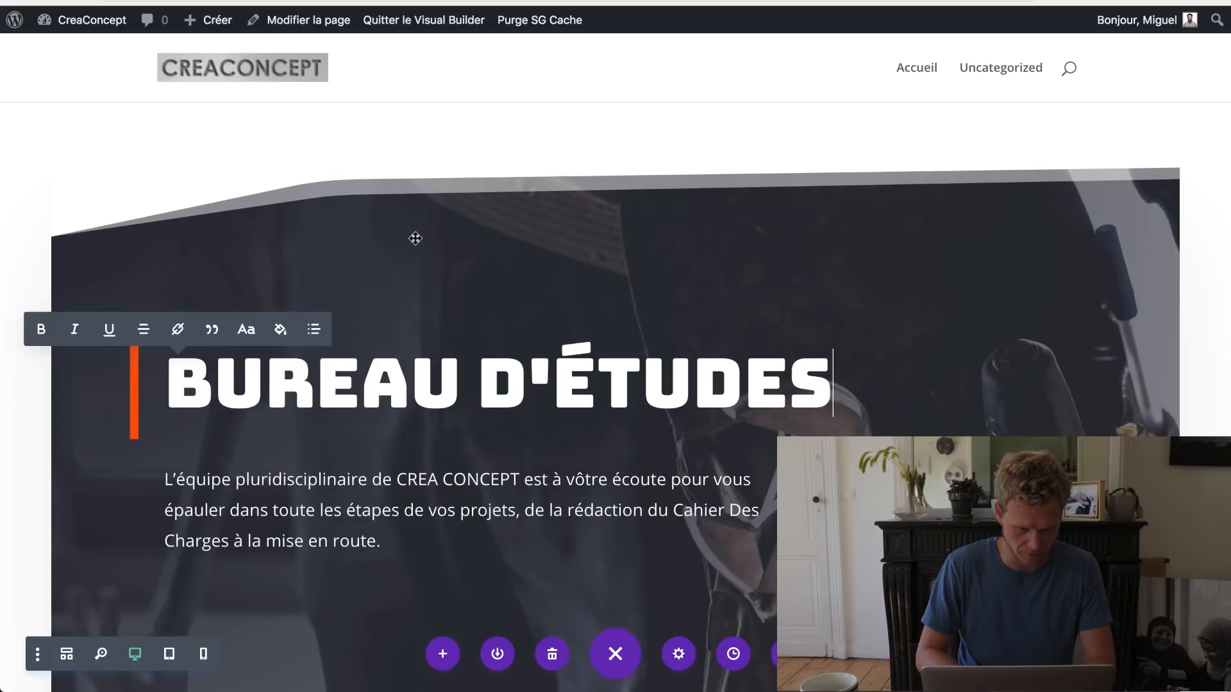
Step: Clear the hero section's 60px margins and padding values in its spacing settings, and save
left_click(416, 239)
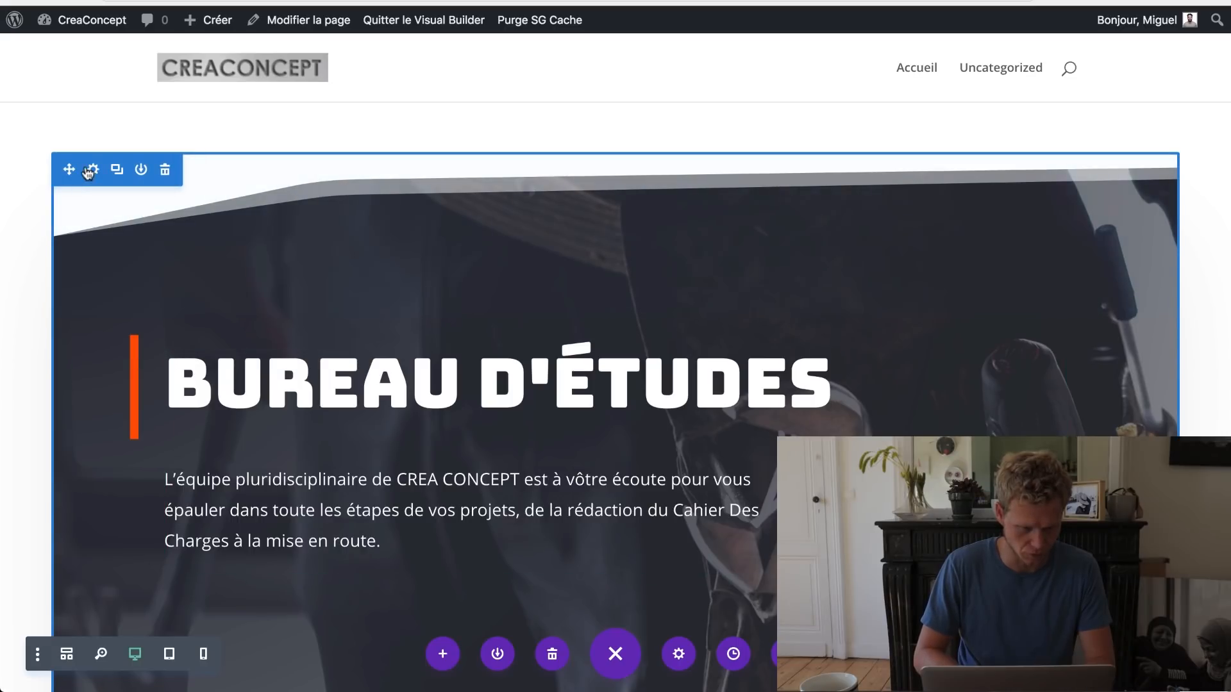
mouse_move(146, 164)
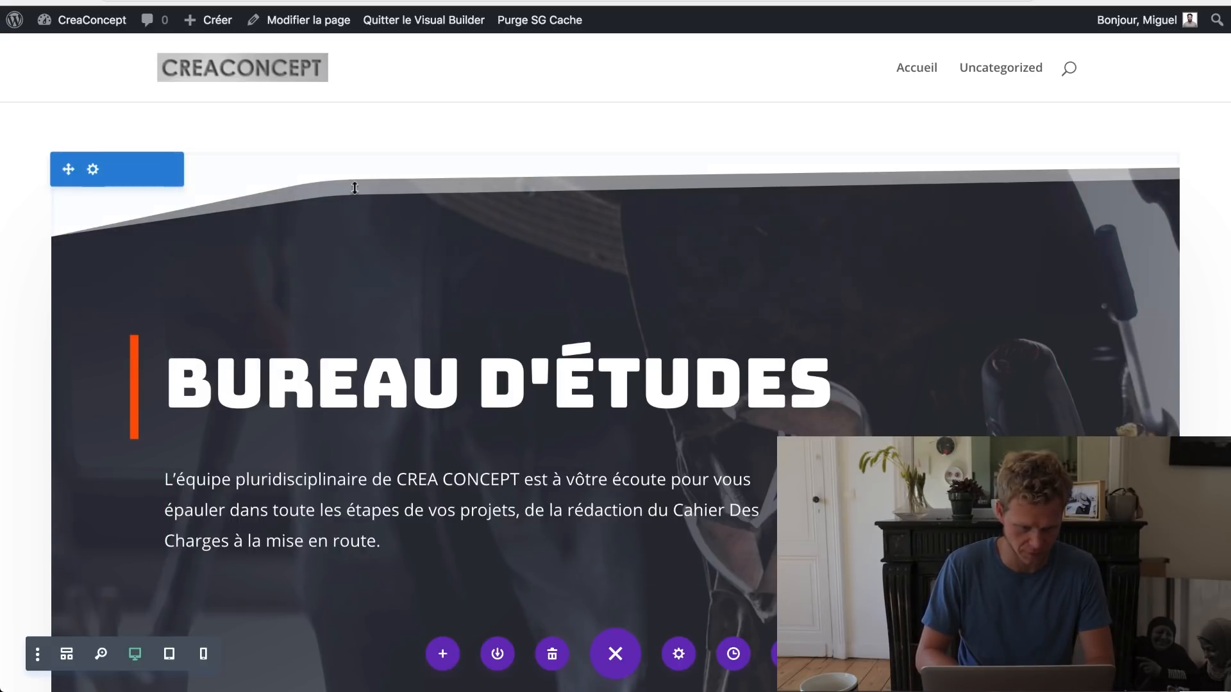
left_click(92, 171)
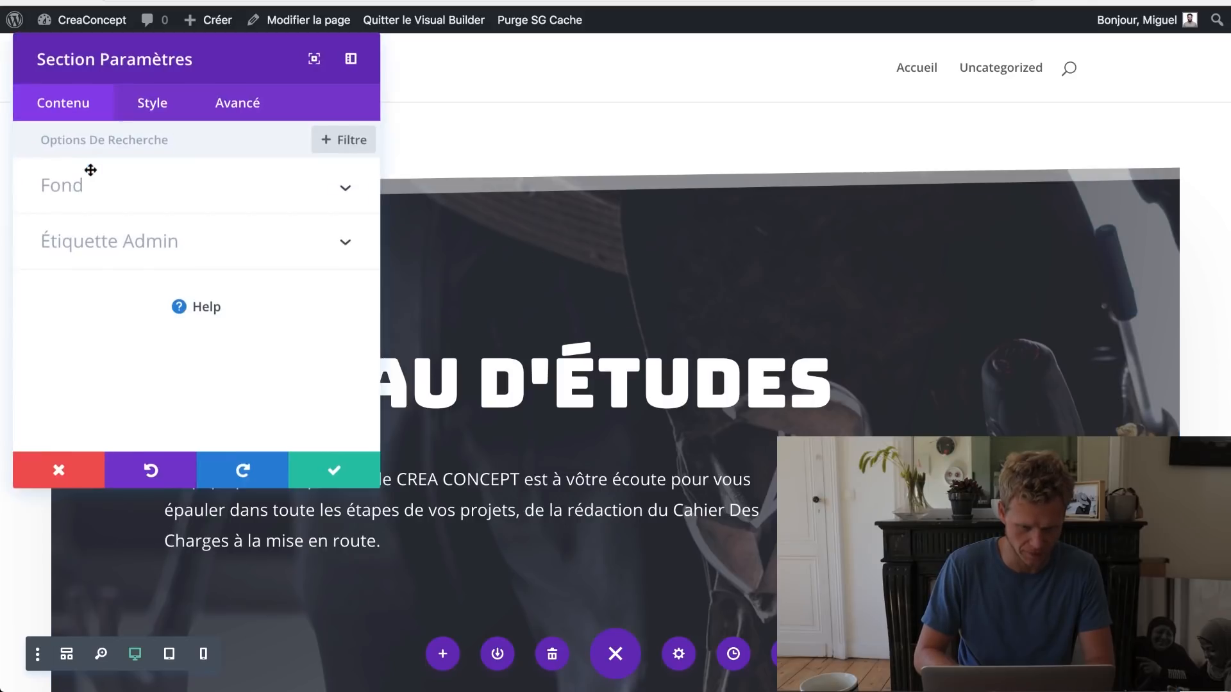
left_click(160, 118)
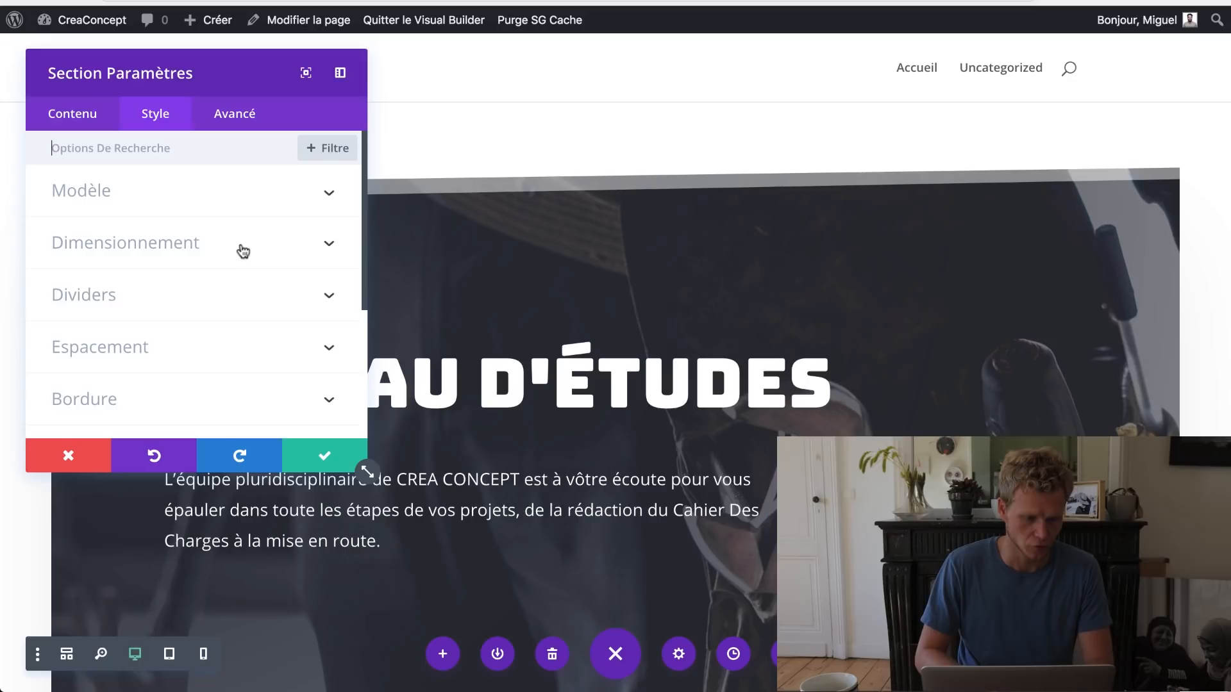
left_click(180, 358)
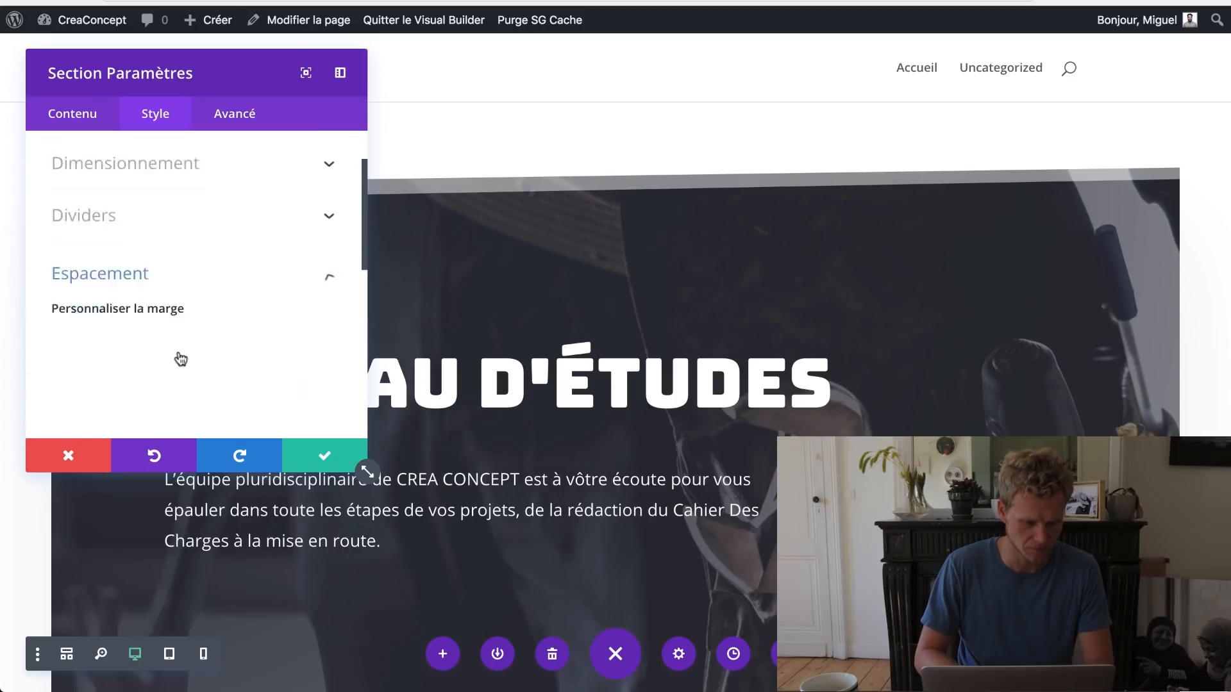
scroll(245, 298, "down", 1)
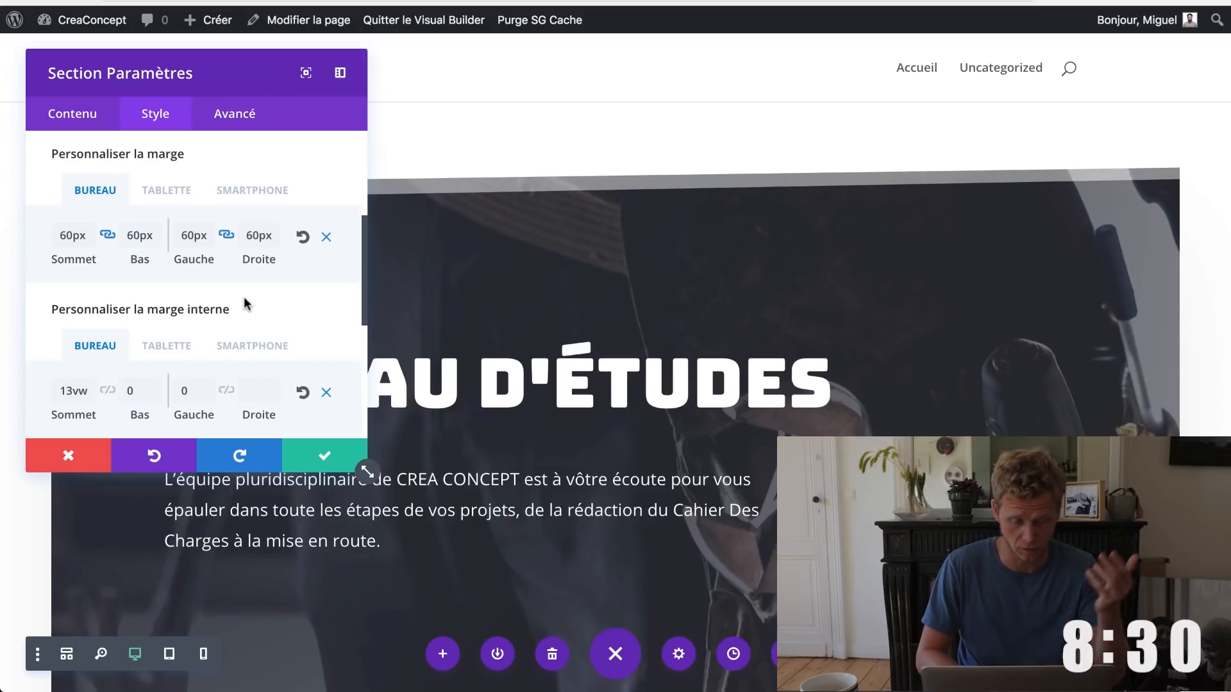
left_click(326, 240)
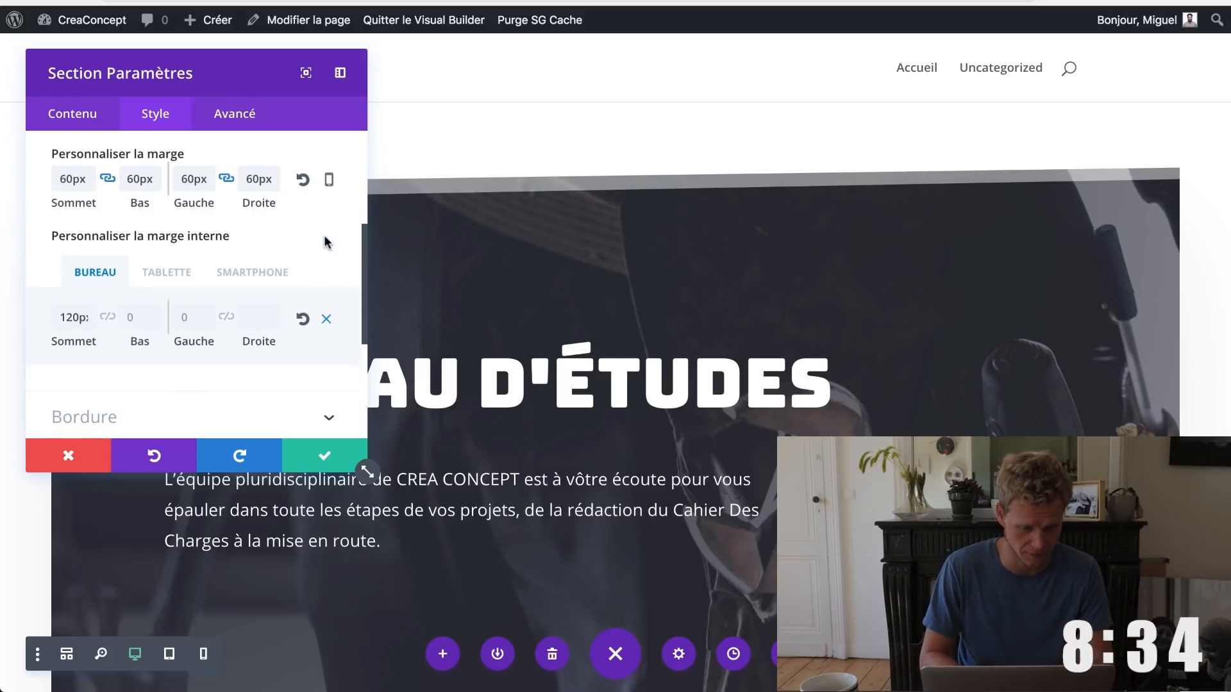
left_click(303, 179)
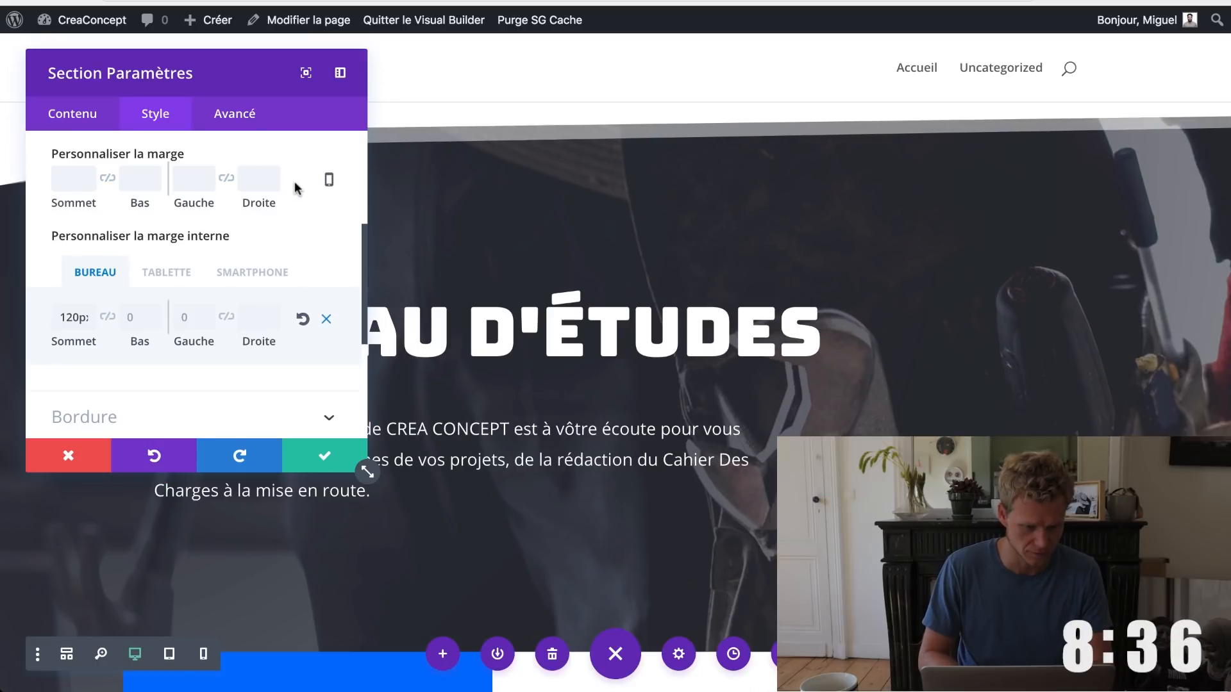
left_click(64, 179)
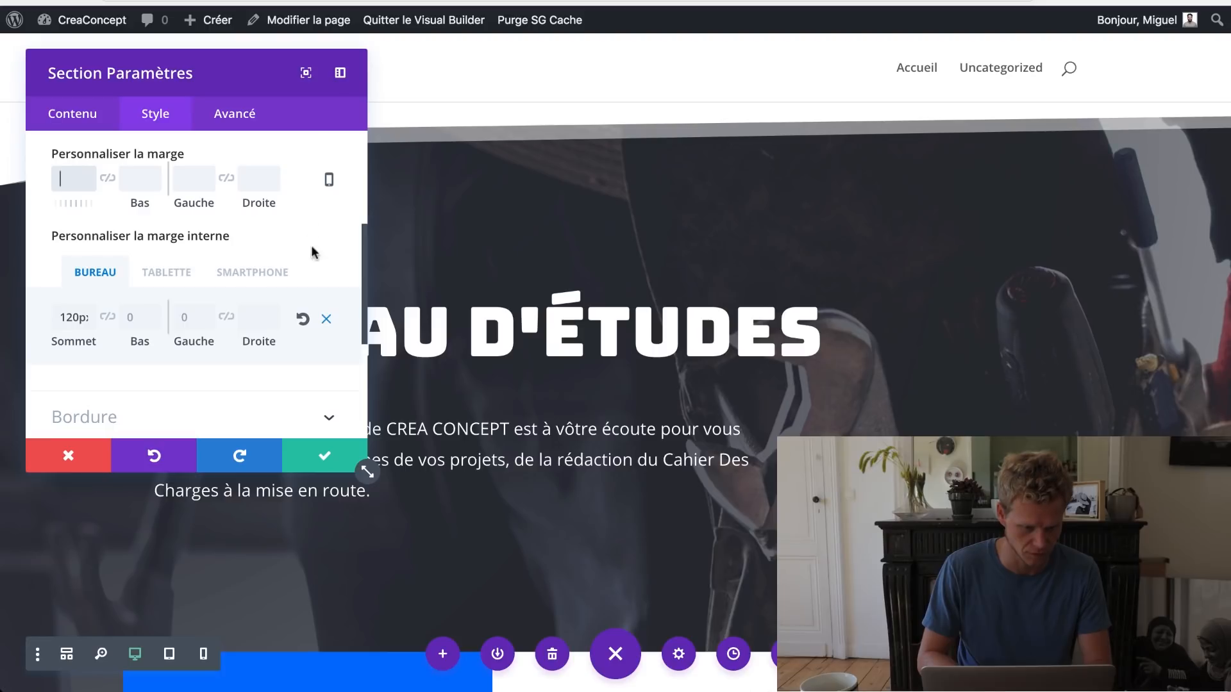
left_click(305, 330)
left_click(305, 329)
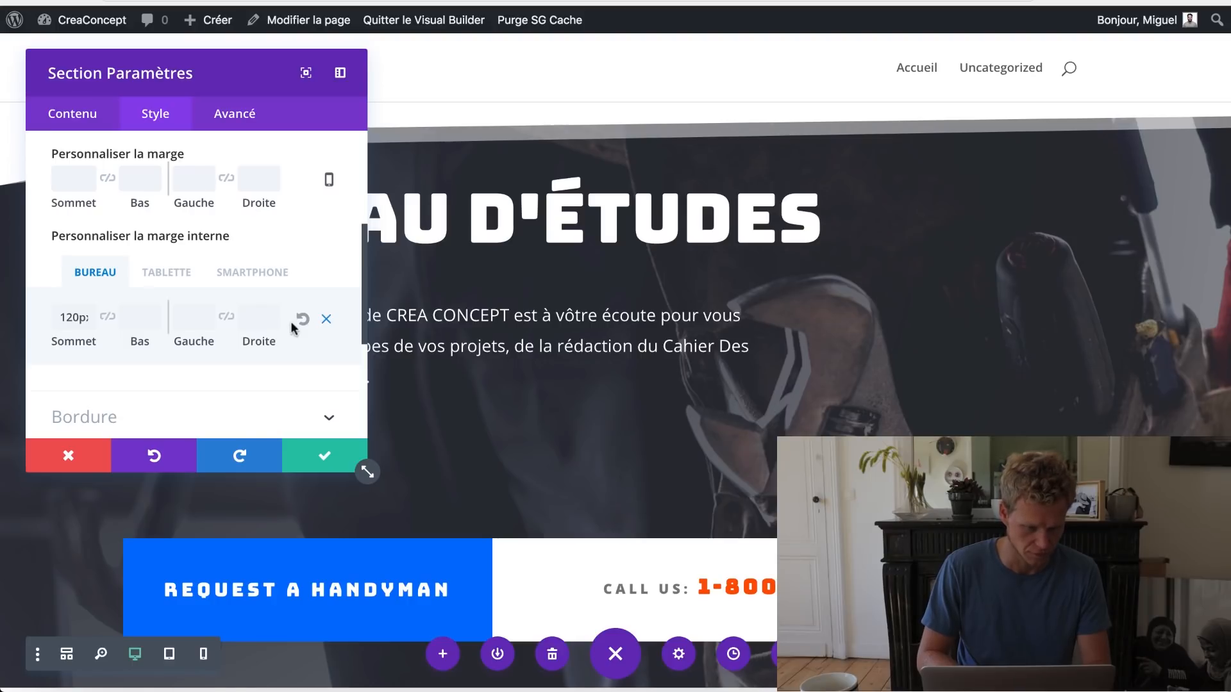
left_click(319, 458)
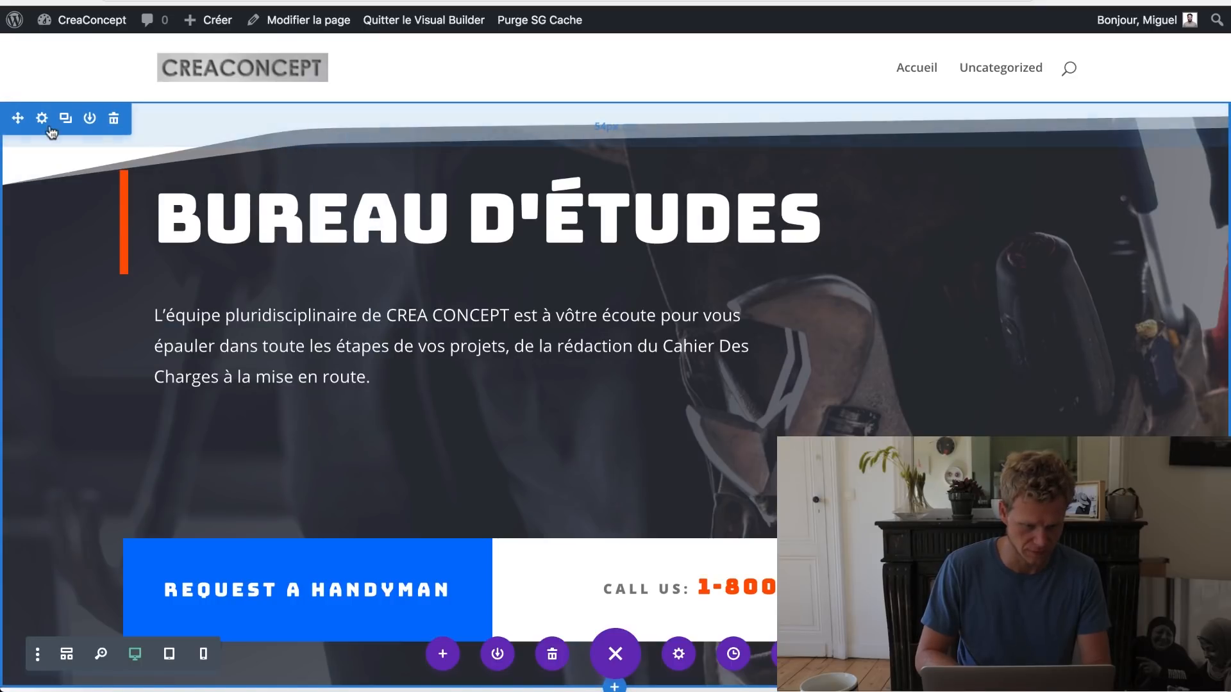
Step: Set the hero section's top divider to None and save
left_click(42, 119)
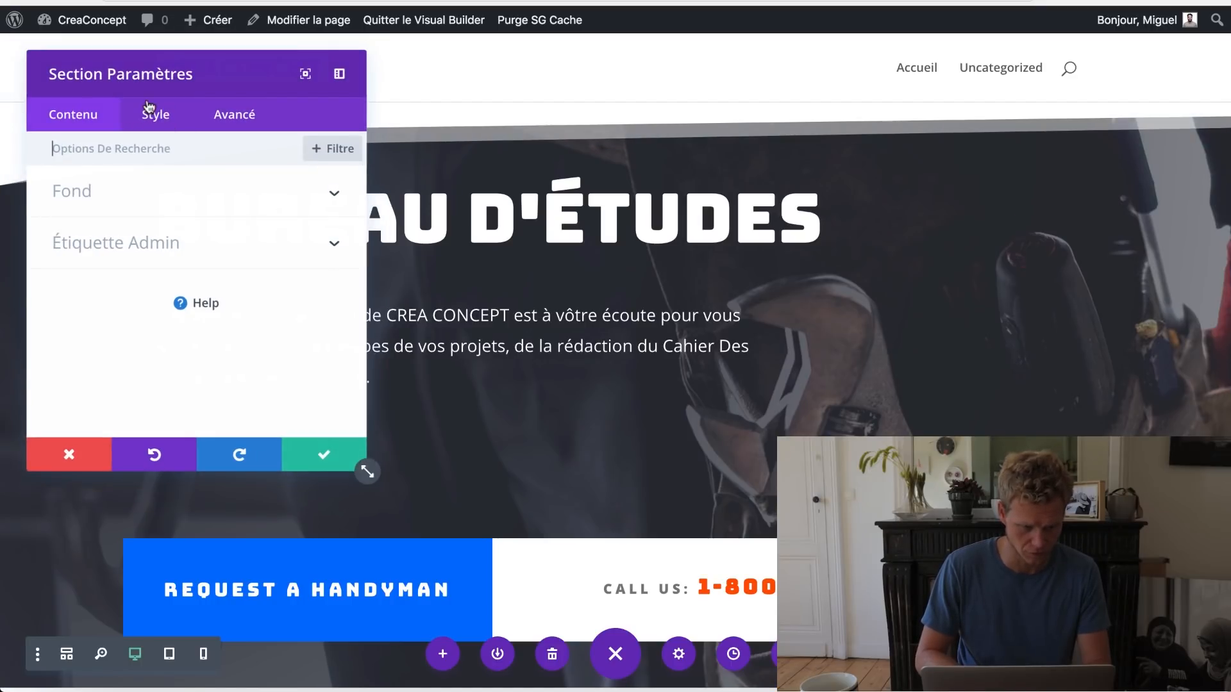
left_click(149, 109)
left_click(147, 303)
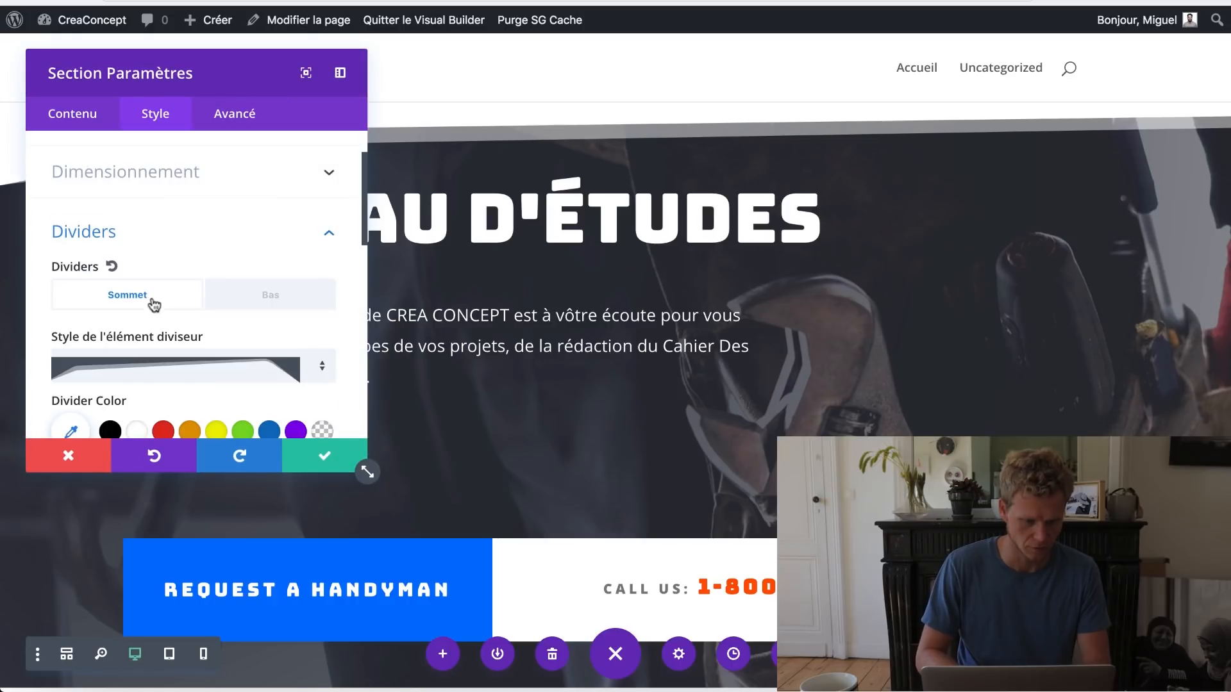
scroll(210, 328, "down", 4)
scroll(214, 324, "up", 3)
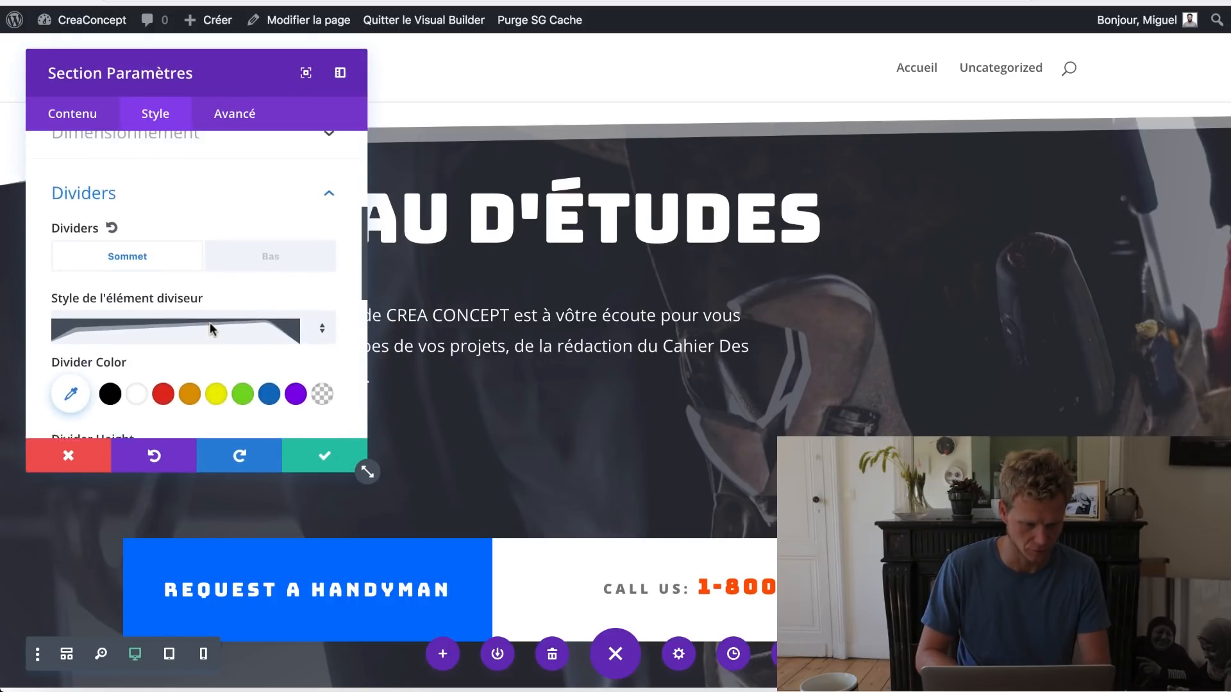
left_click(113, 227)
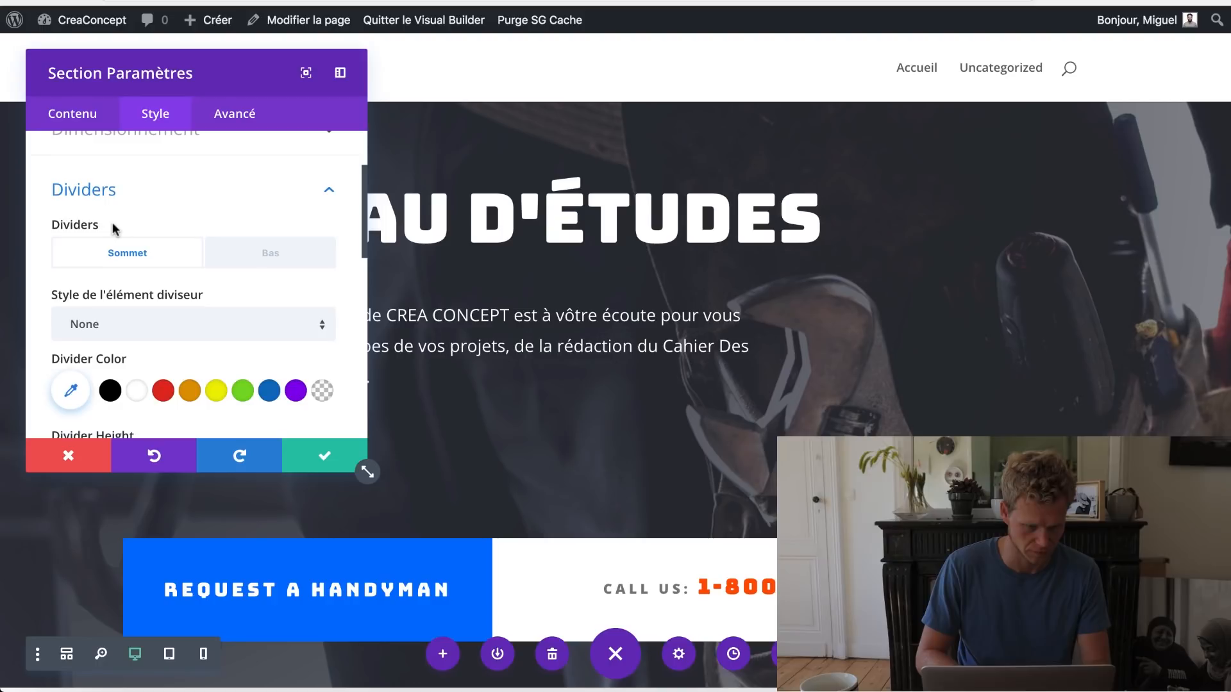
left_click(326, 453)
mouse_move(515, 389)
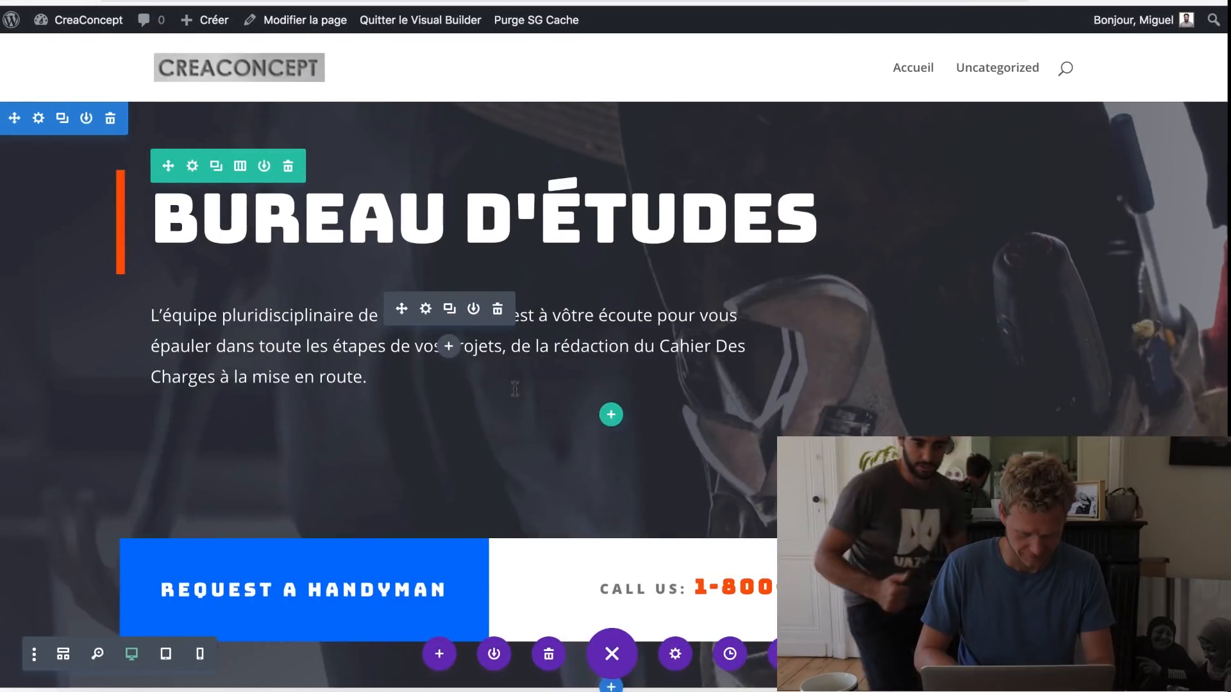
Step: Prefix the heading with 'CREA CONCEPT' and relabel the hero button 'Demande de devis'
left_click(191, 229)
type("CREA ")
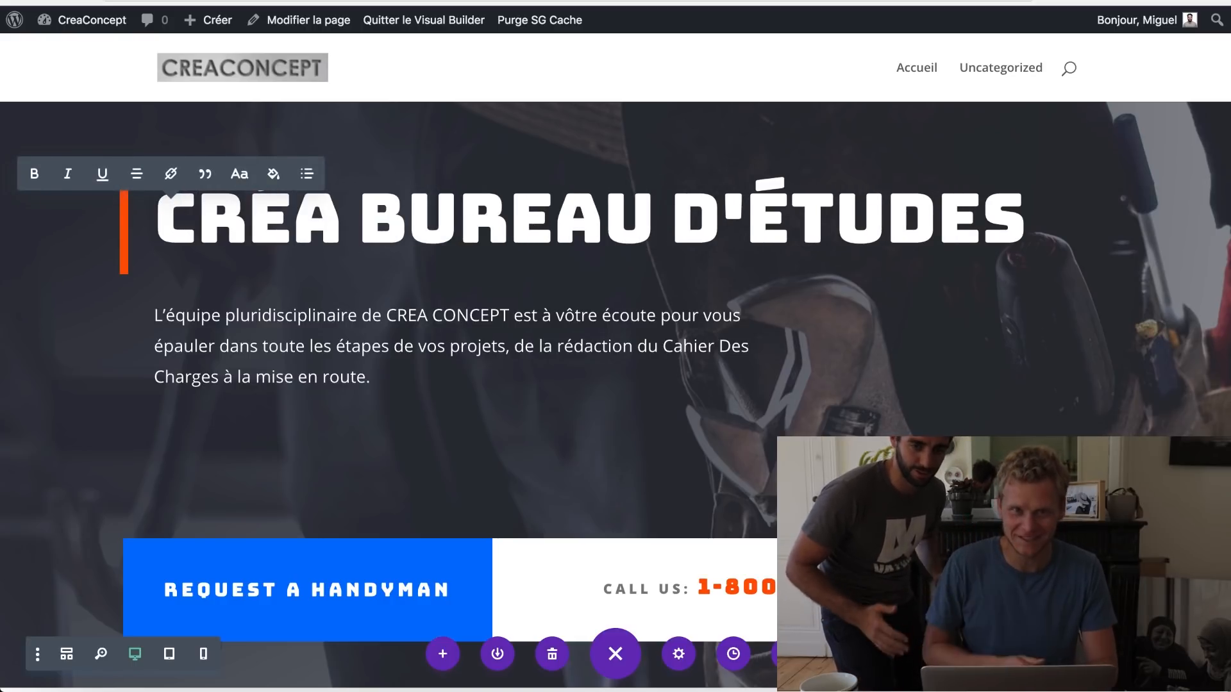
type("CONCEPT")
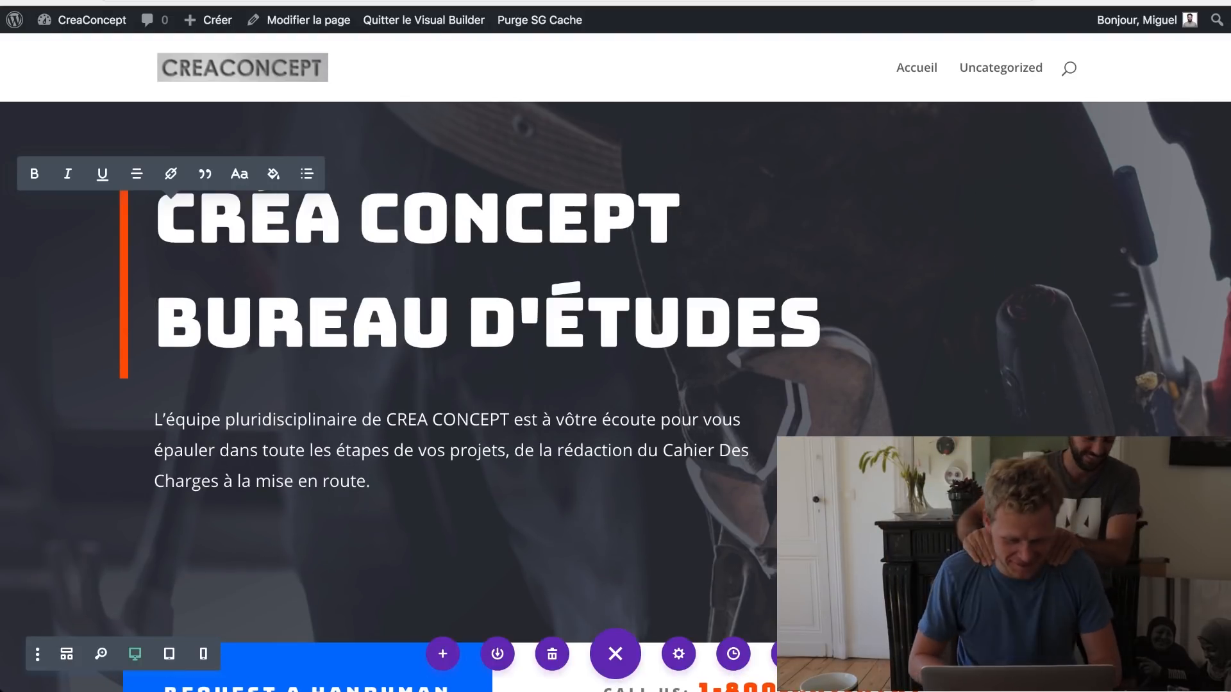
scroll(286, 369, "down", 3)
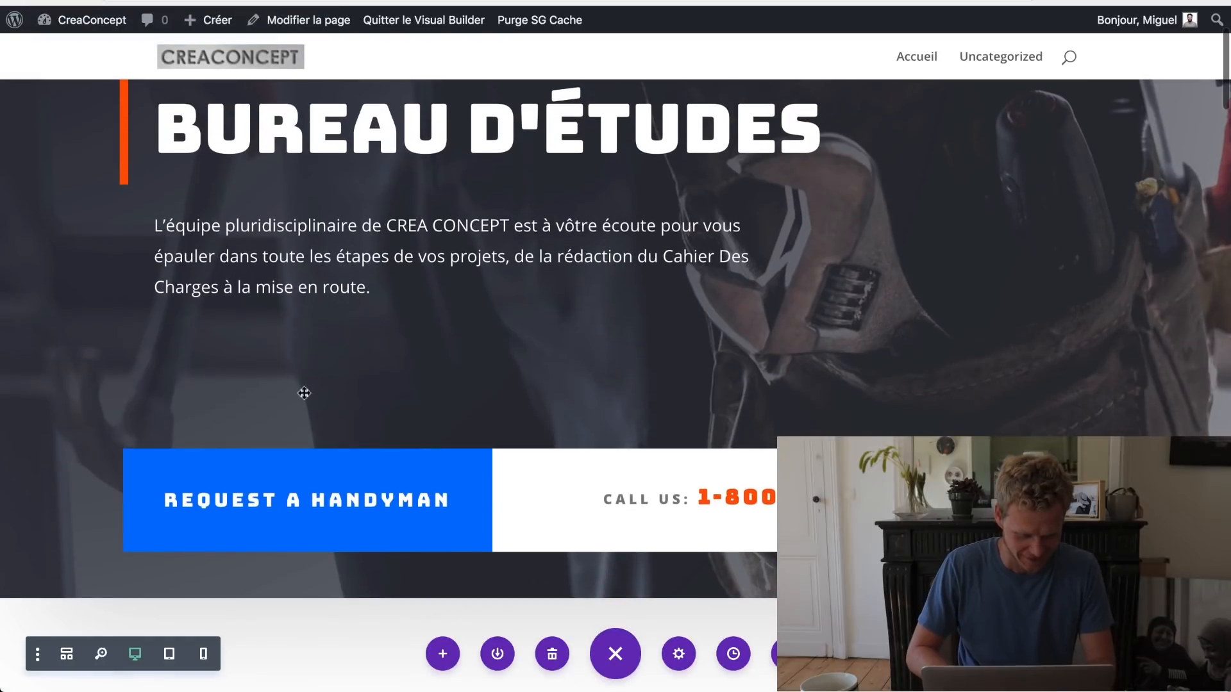
mouse_move(352, 510)
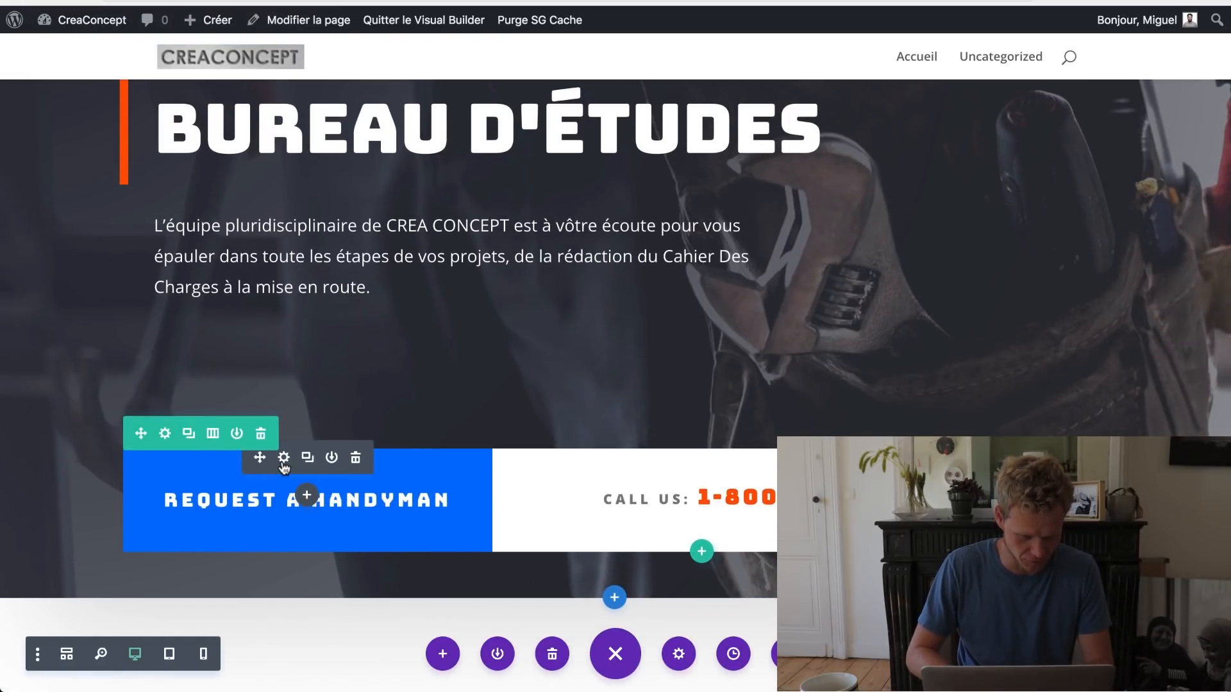
left_click(283, 459)
left_click_drag(193, 252, 45, 243)
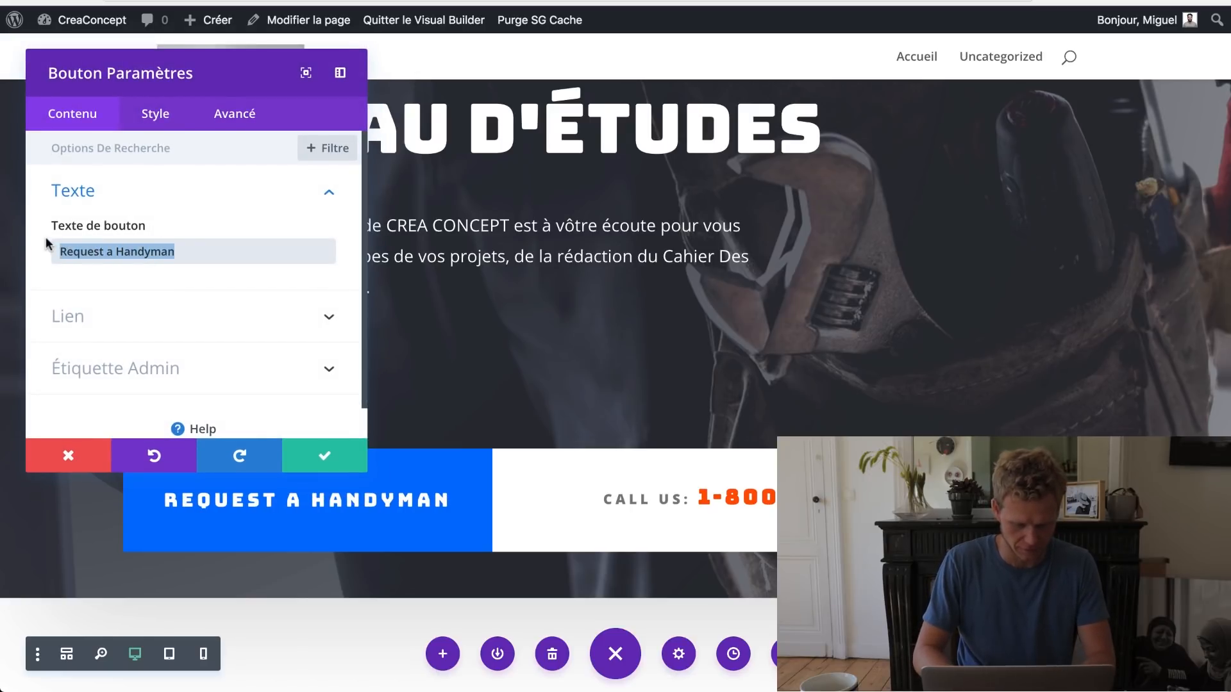
type("Demande de devis")
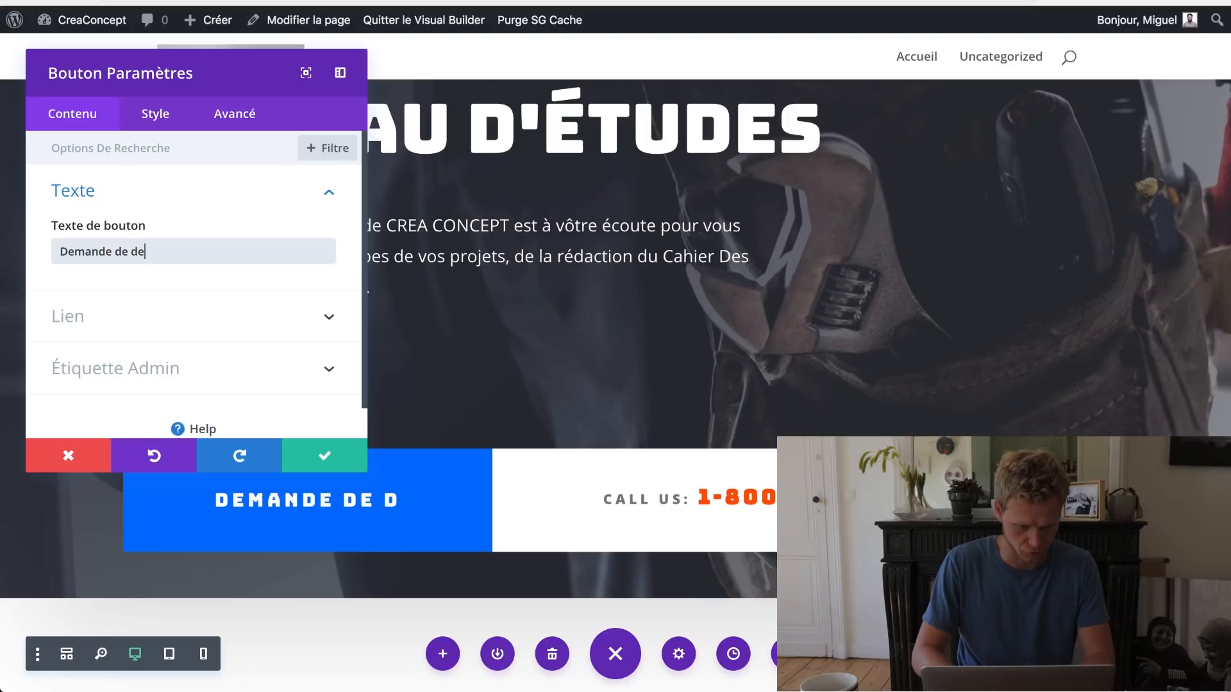
left_click(324, 454)
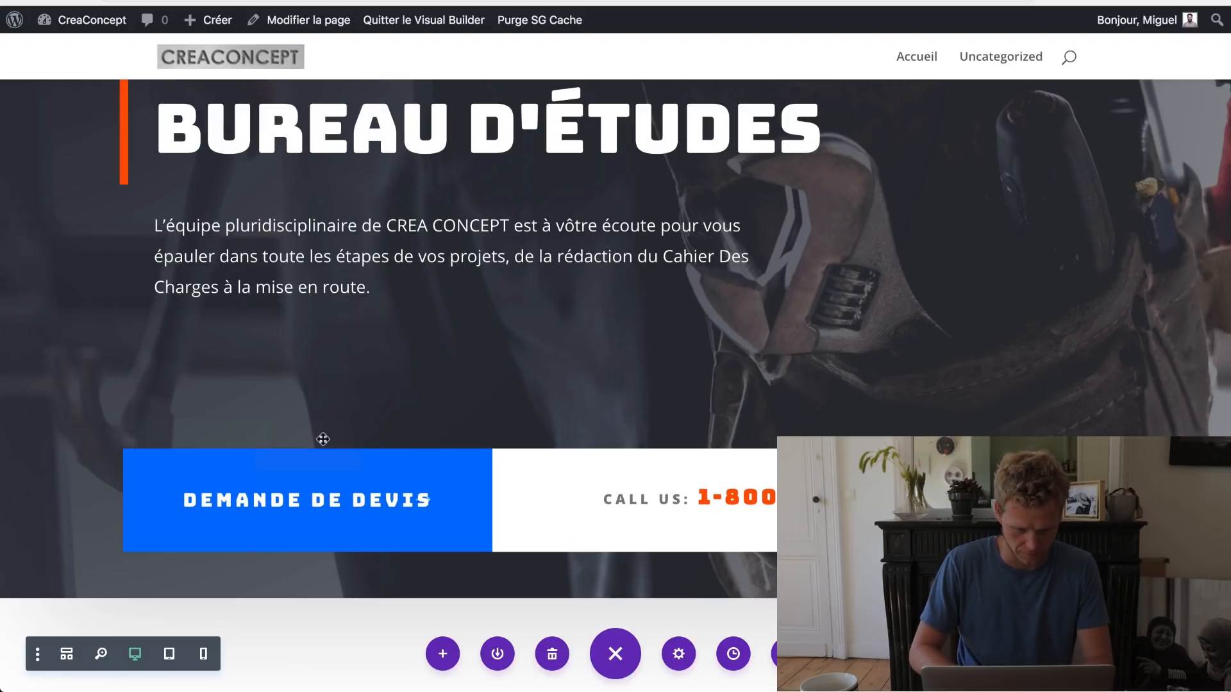
Step: Change the call bar label to 'APPELEZ-NOUS:' and replace 1-800-GOT-DIVI with the company phone number
double_click(642, 499)
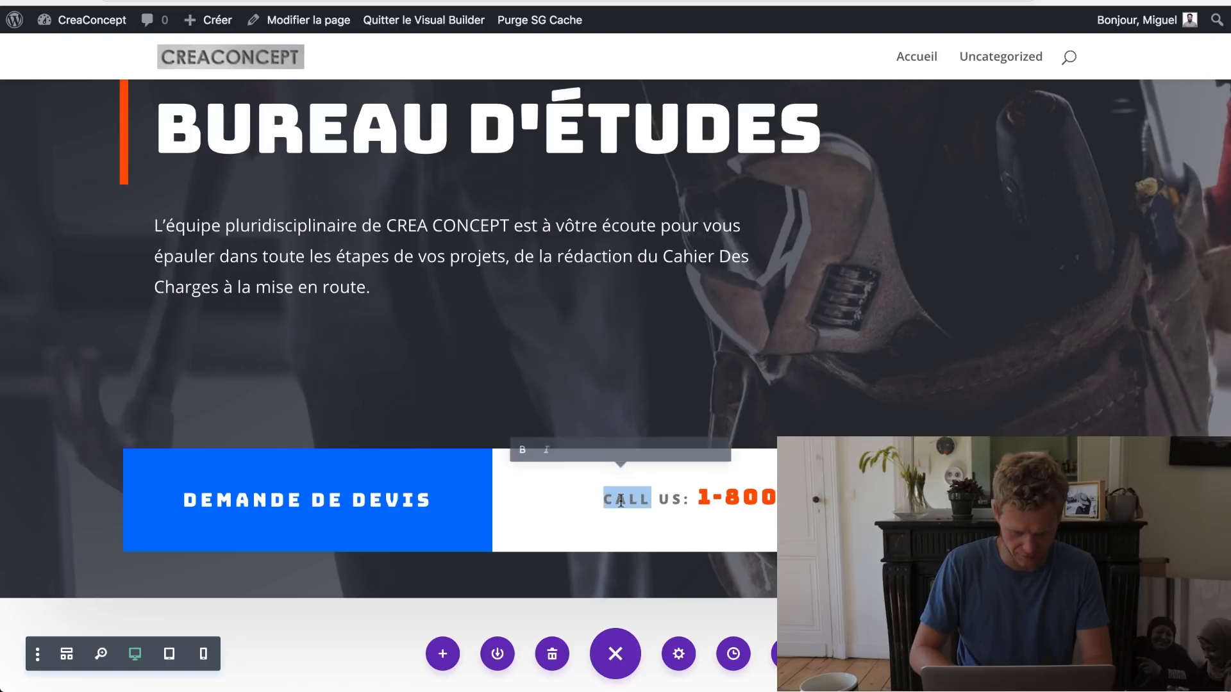
left_click_drag(678, 501, 586, 498)
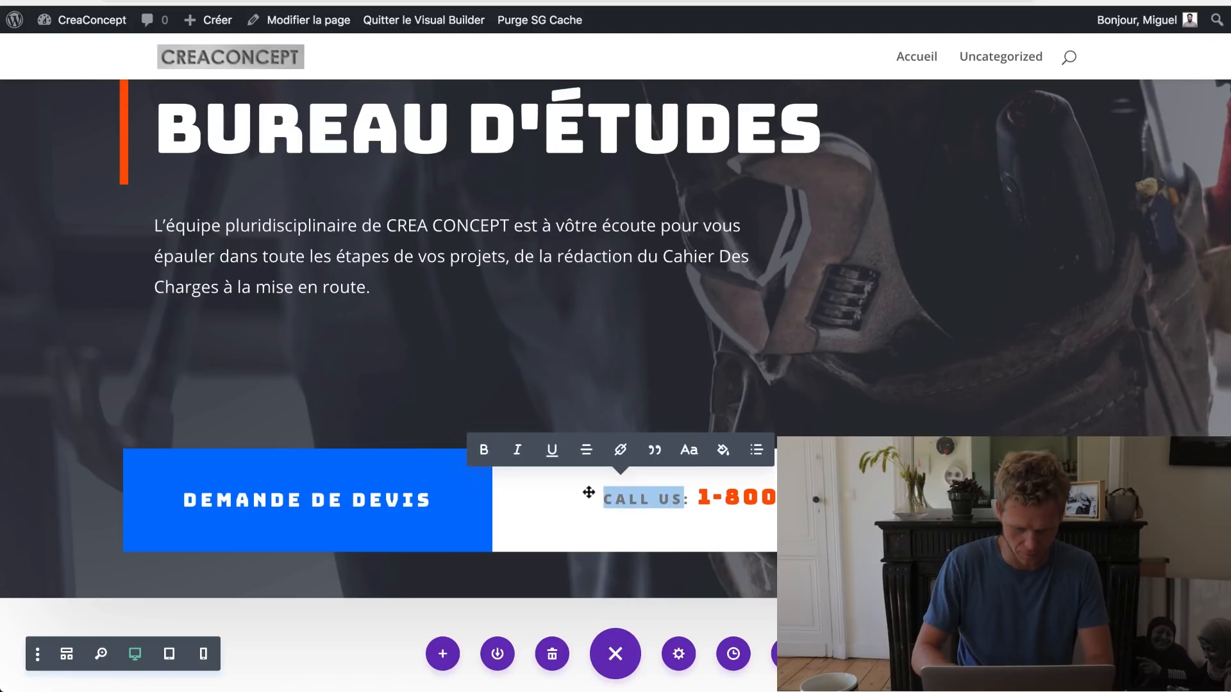
type("APPLEZ")
key("BackSpace")
key("BackSpace")
key("BackSpace")
type("ELEZ-")
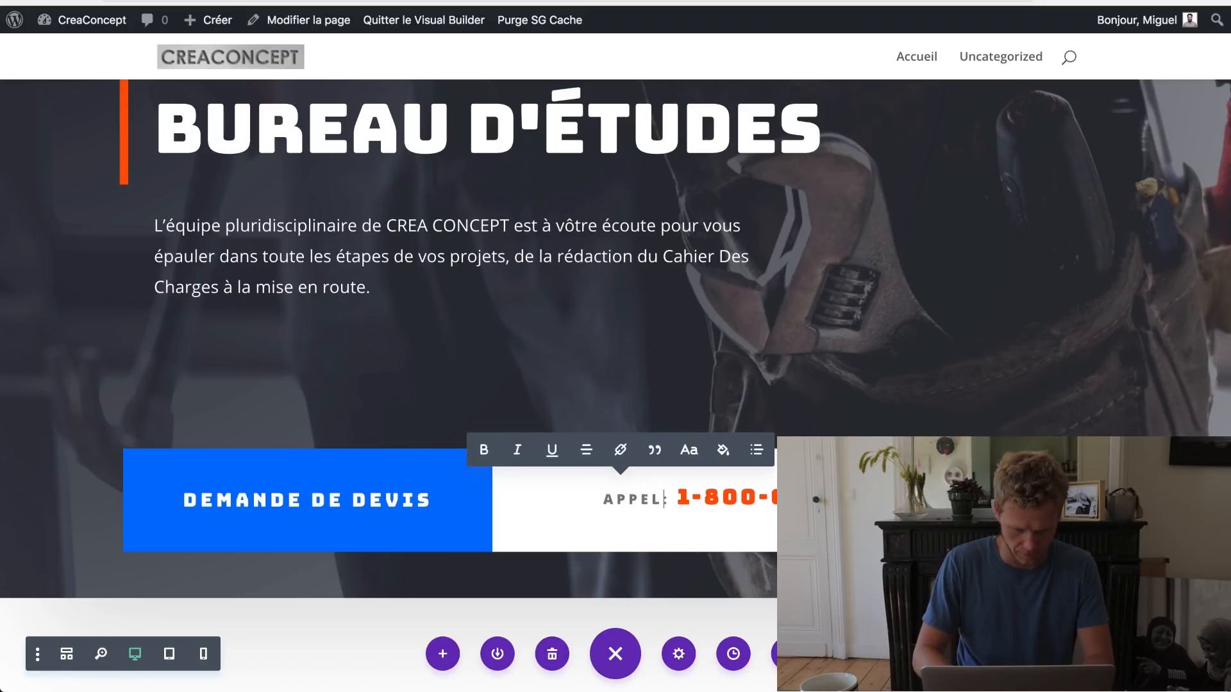
type("NOUS:")
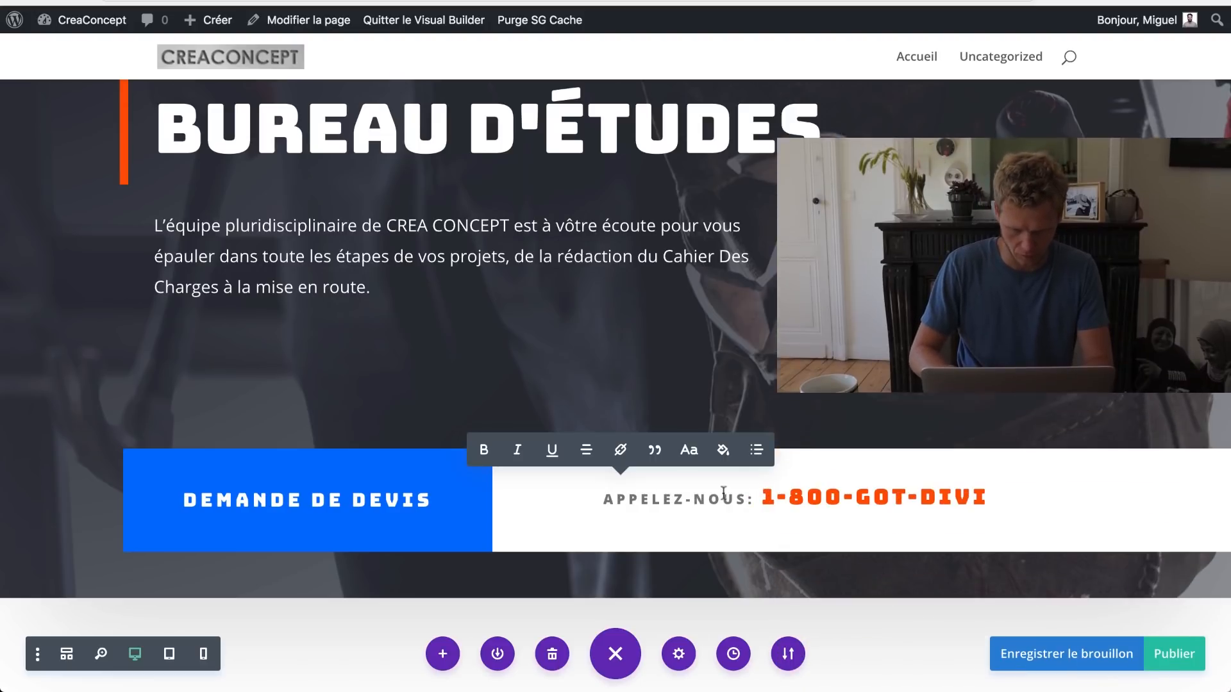
left_click_drag(767, 501, 992, 500)
type("06709430")
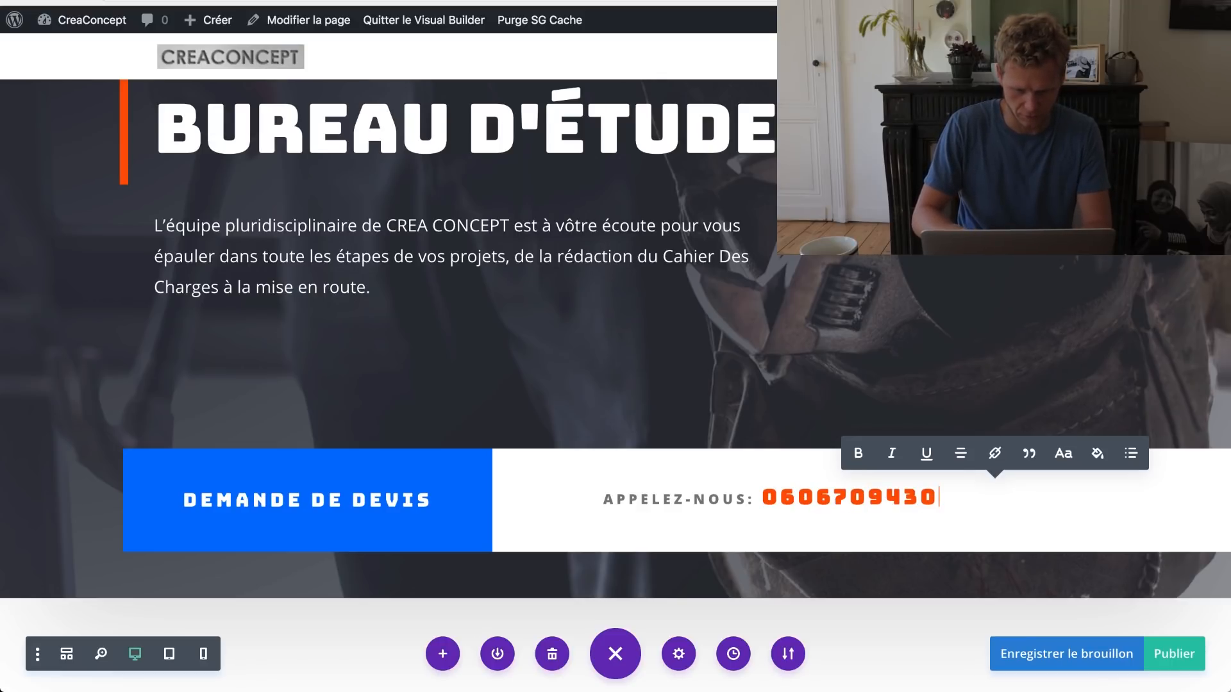
Step: Paste the new engineering-office heading and the team-skills sentence over the handyman heading and Lorem ipsum intro
scroll(784, 523, "down", 5)
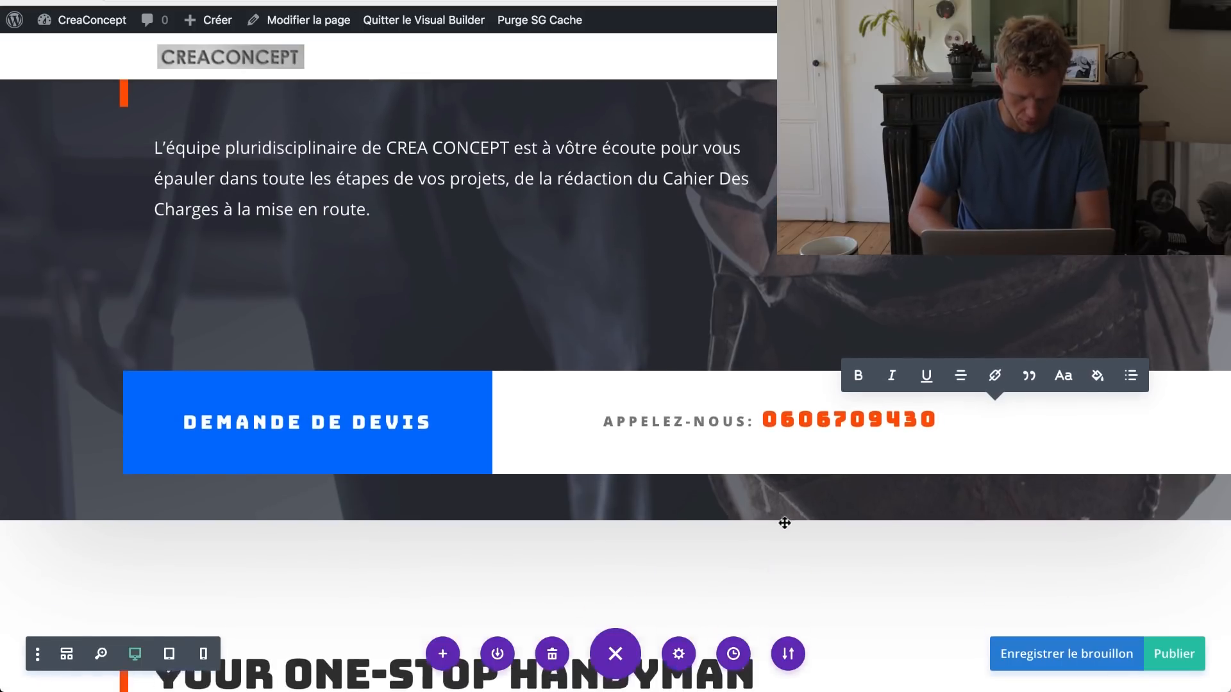
scroll(785, 523, "down", 3)
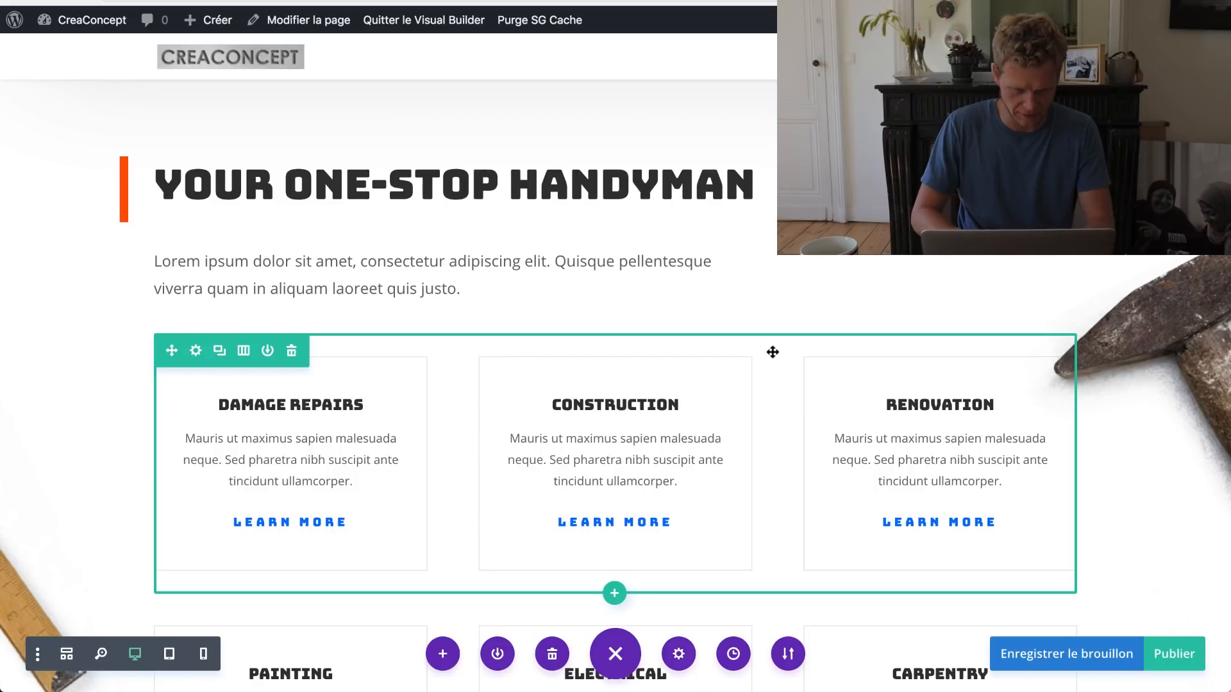
scroll(773, 352, "down", 1)
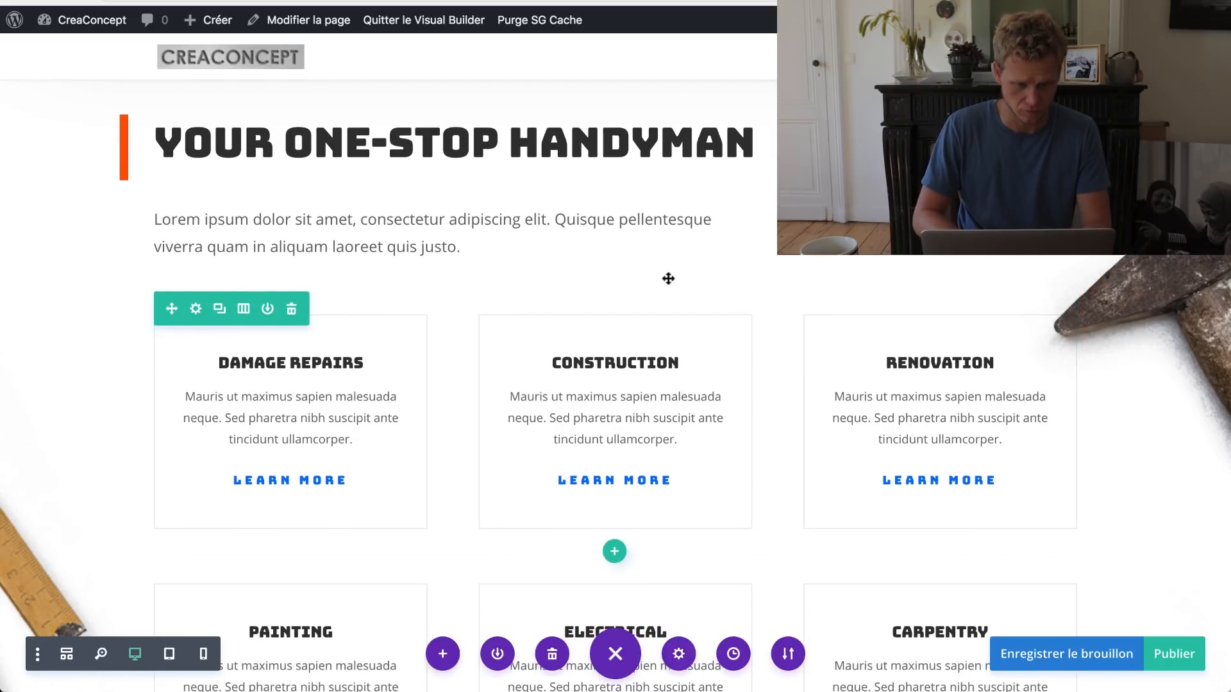
triple_click(442, 154)
key("super+v")
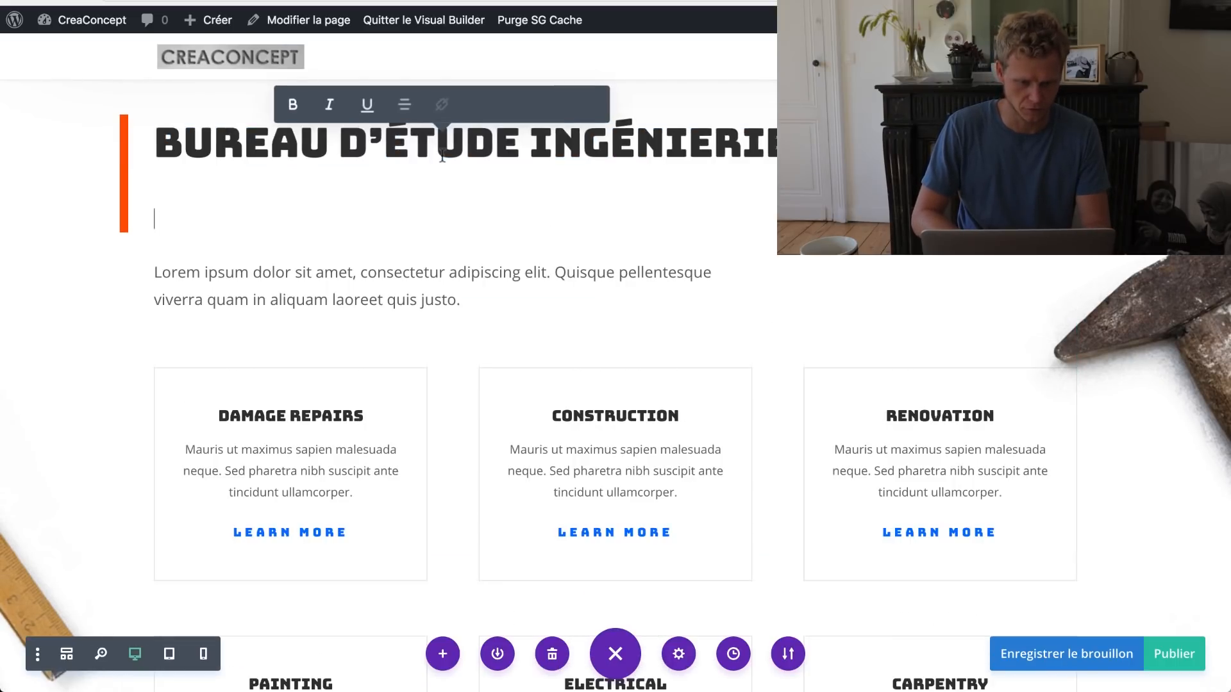
key("BackSpace")
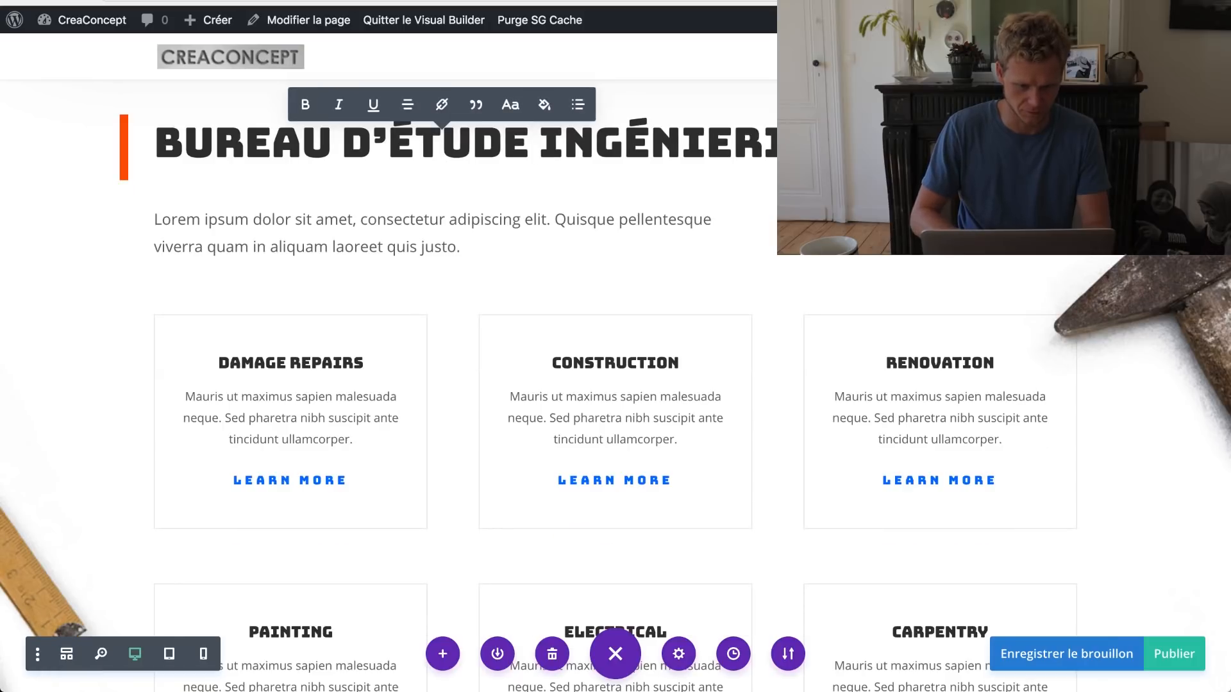
triple_click(409, 228)
type("Les compétences de nos équipes couvrent différents domaines")
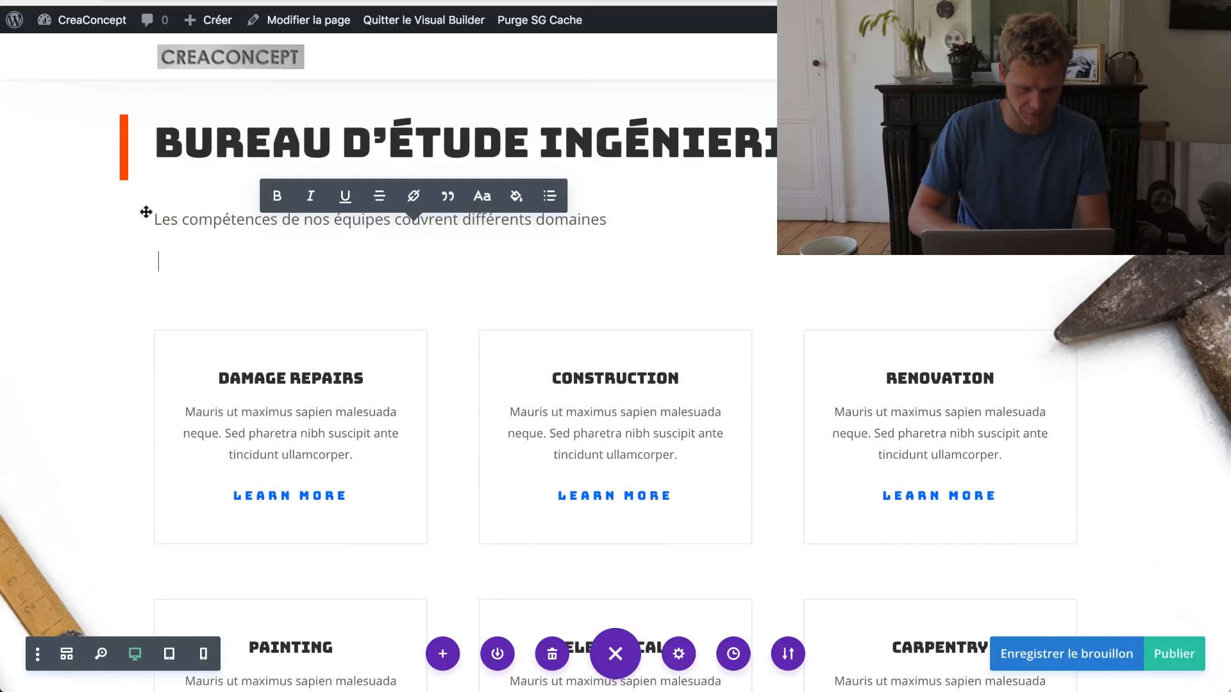
key("BackSpace")
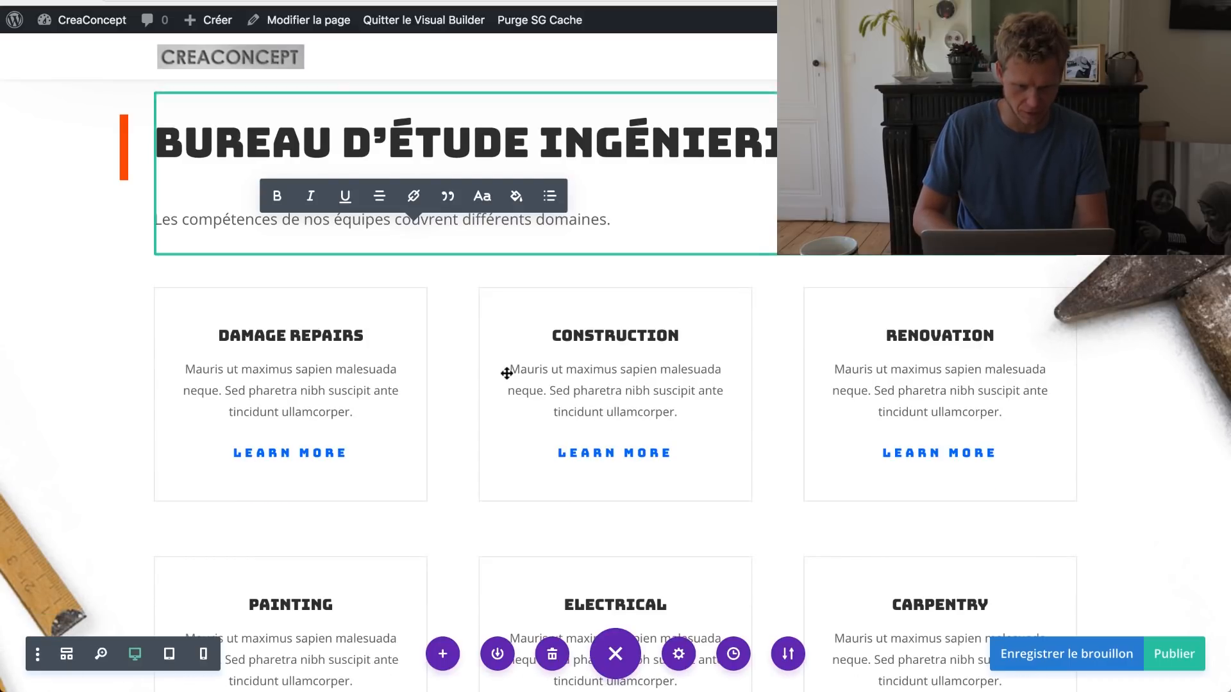
Step: Retitle the Damage Repairs card 'INGÉNIERIE' and the Construction card 'Mécanique'
scroll(505, 371, "down", 3)
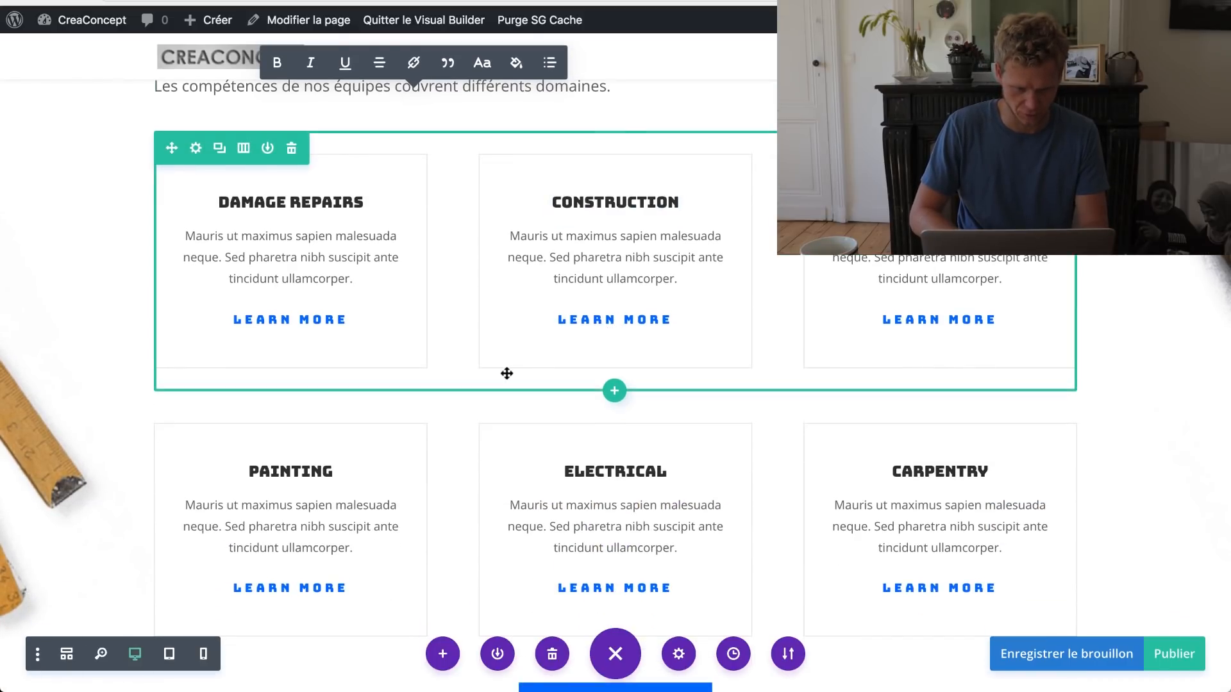
scroll(505, 370, "down", 1)
left_click(220, 154)
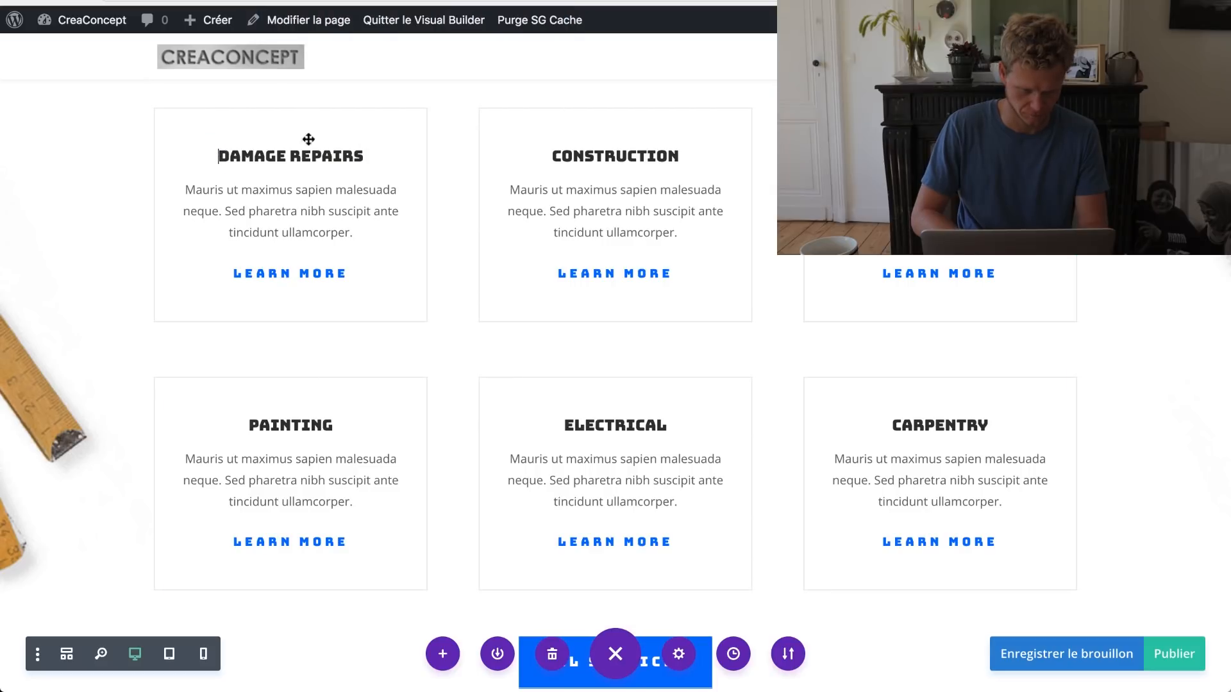
left_click(365, 147, "shift")
type("INGÉ")
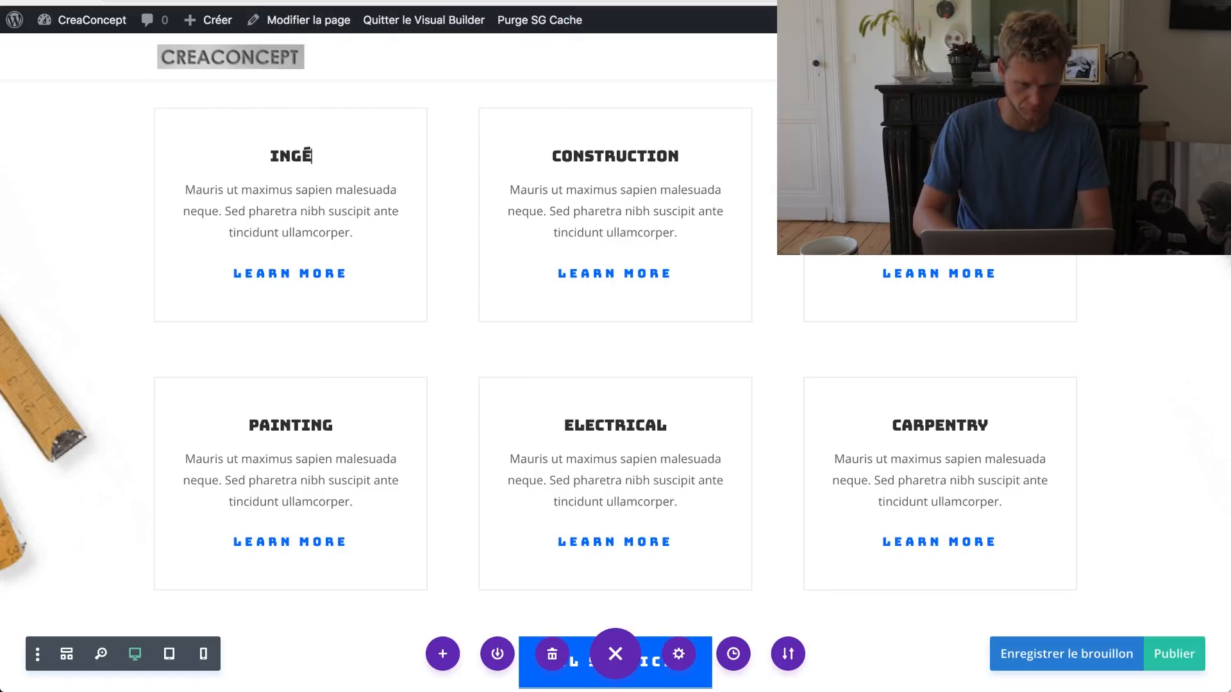
type("NIERIE")
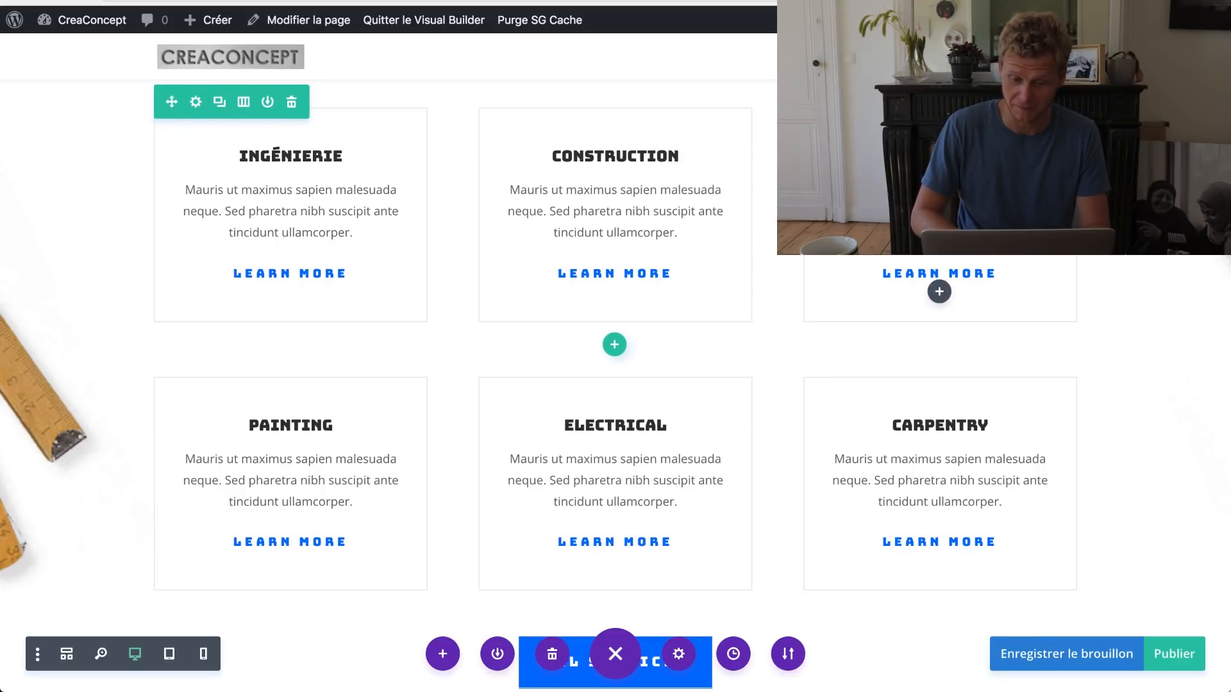
left_click(588, 152)
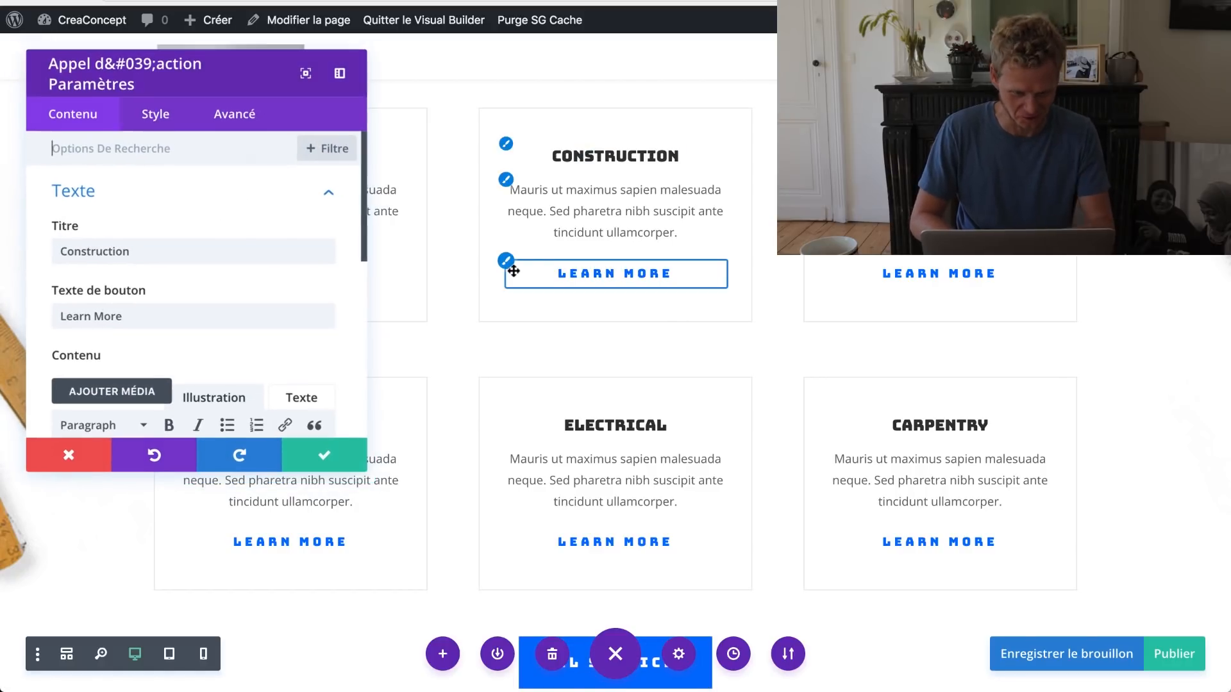
left_click(203, 247)
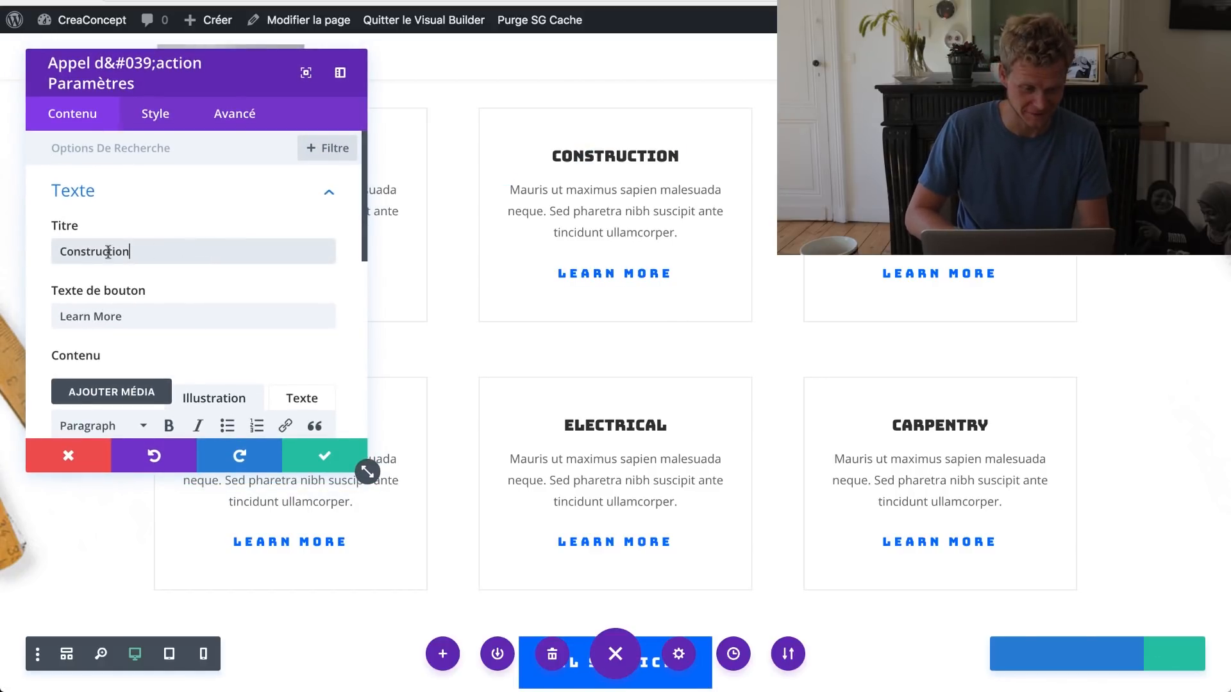
double_click(56, 243)
type("Mécanique")
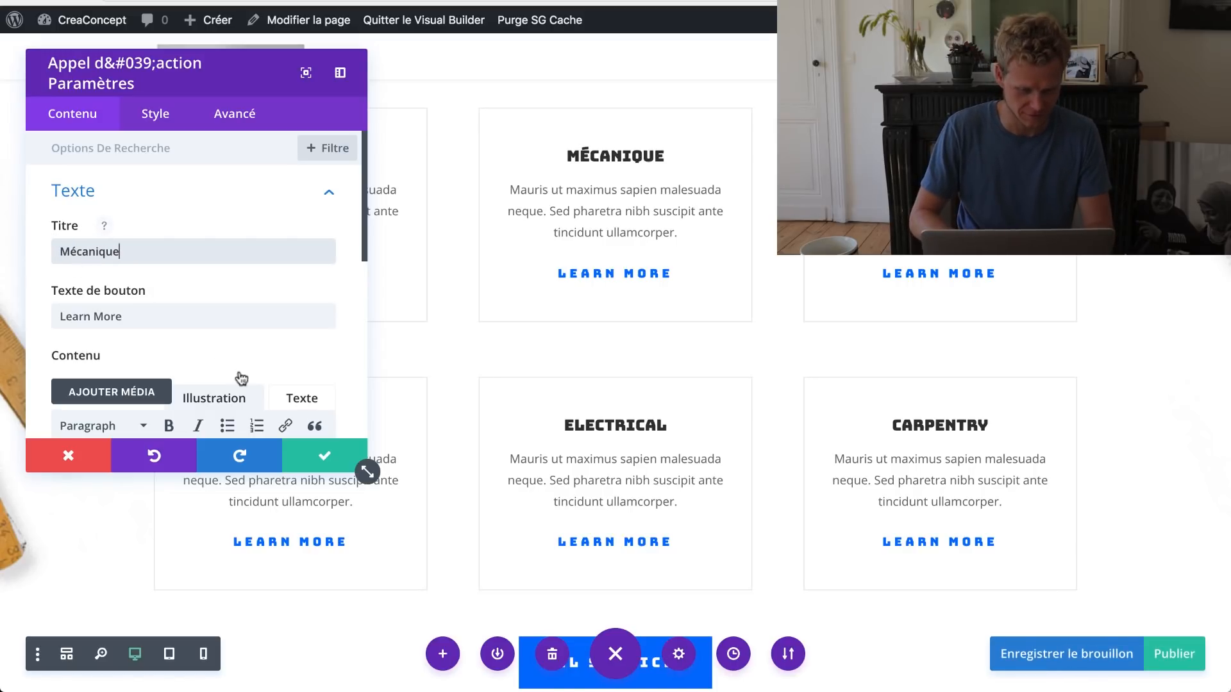
left_click(558, 324)
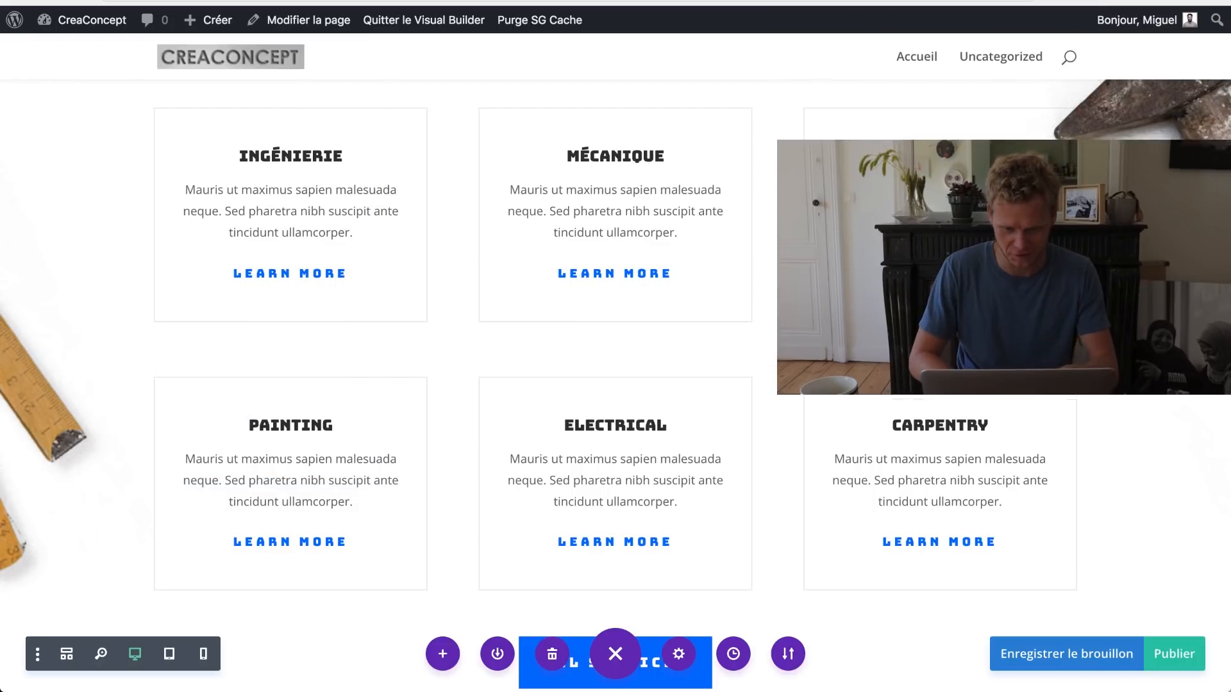
Step: Retitle the Renovation, Carpentry and Electrical cards 'Automatisme Elec', 'Notes de calcul' and 'Maquetage'
left_click(918, 153)
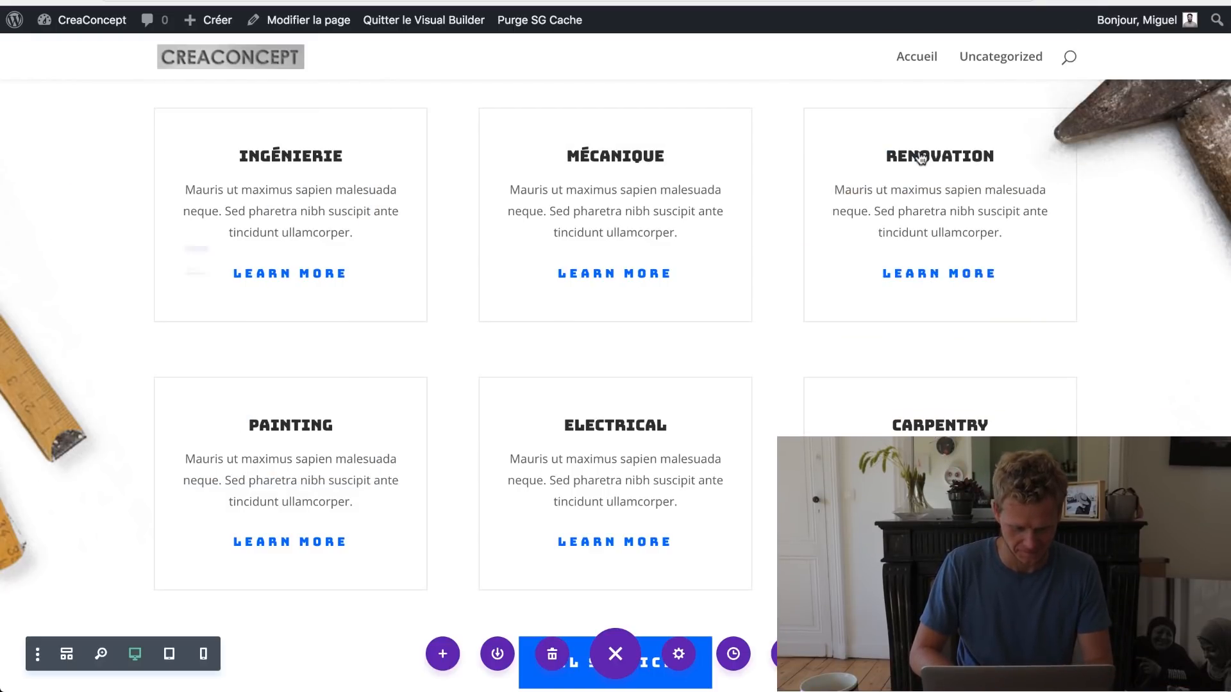
double_click(248, 259)
type("Automatisme ")
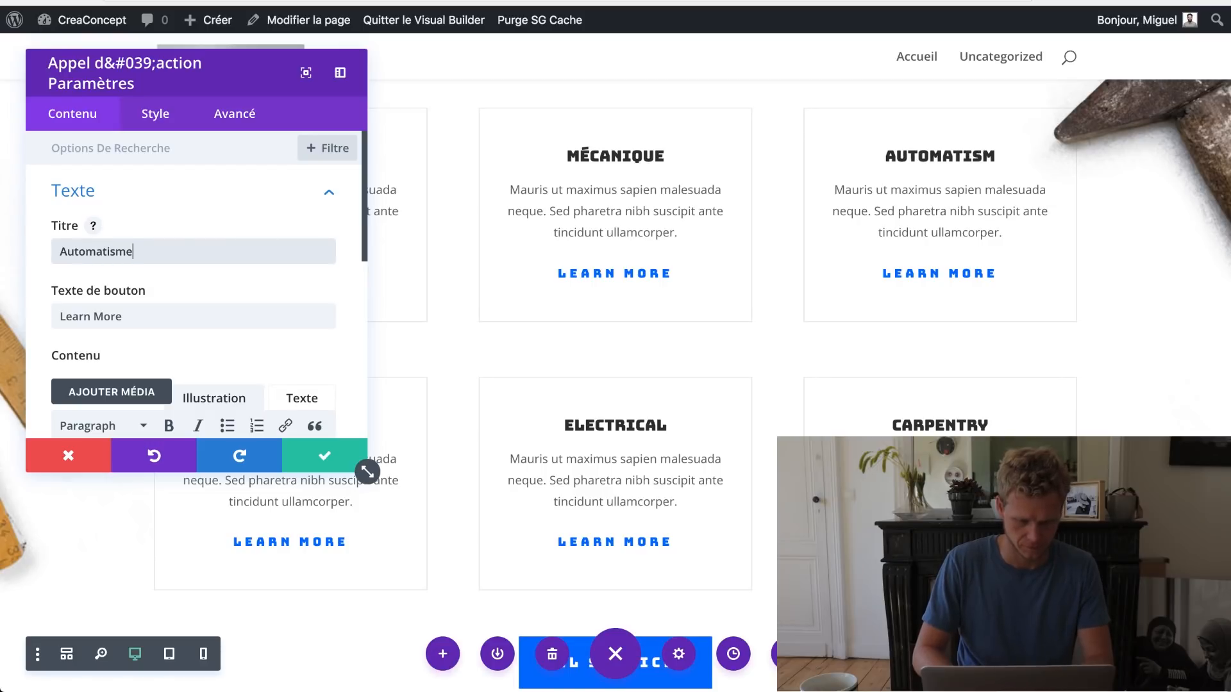
type("Elec")
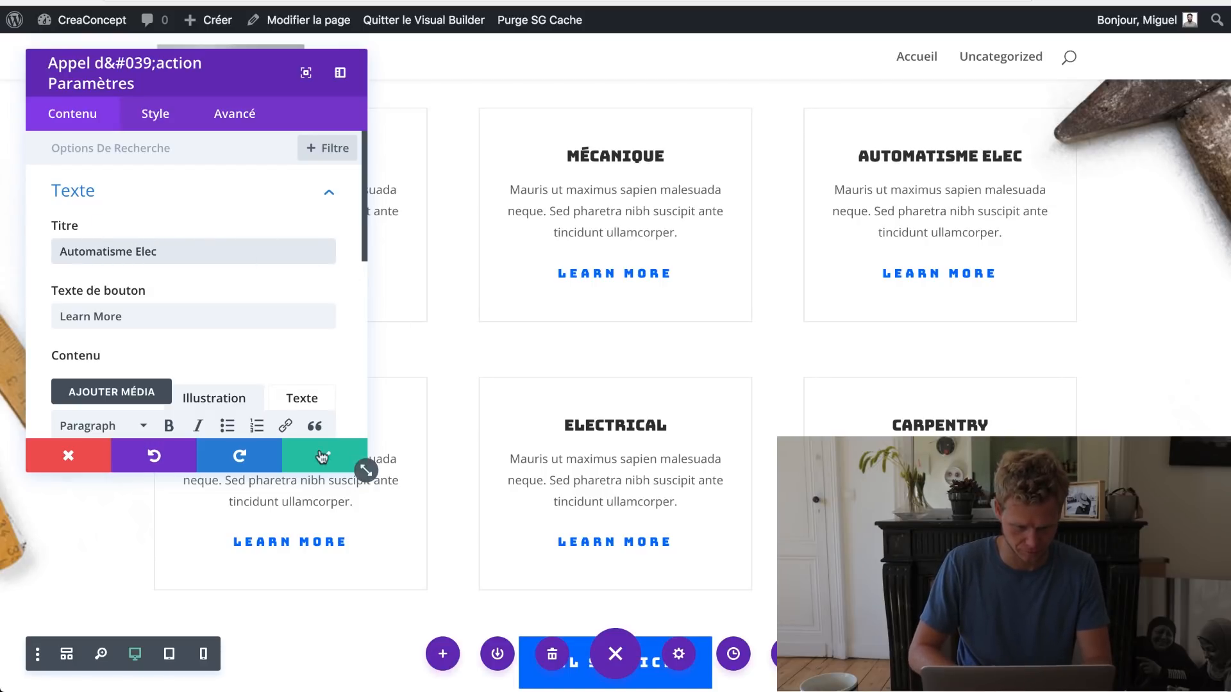
left_click(321, 465)
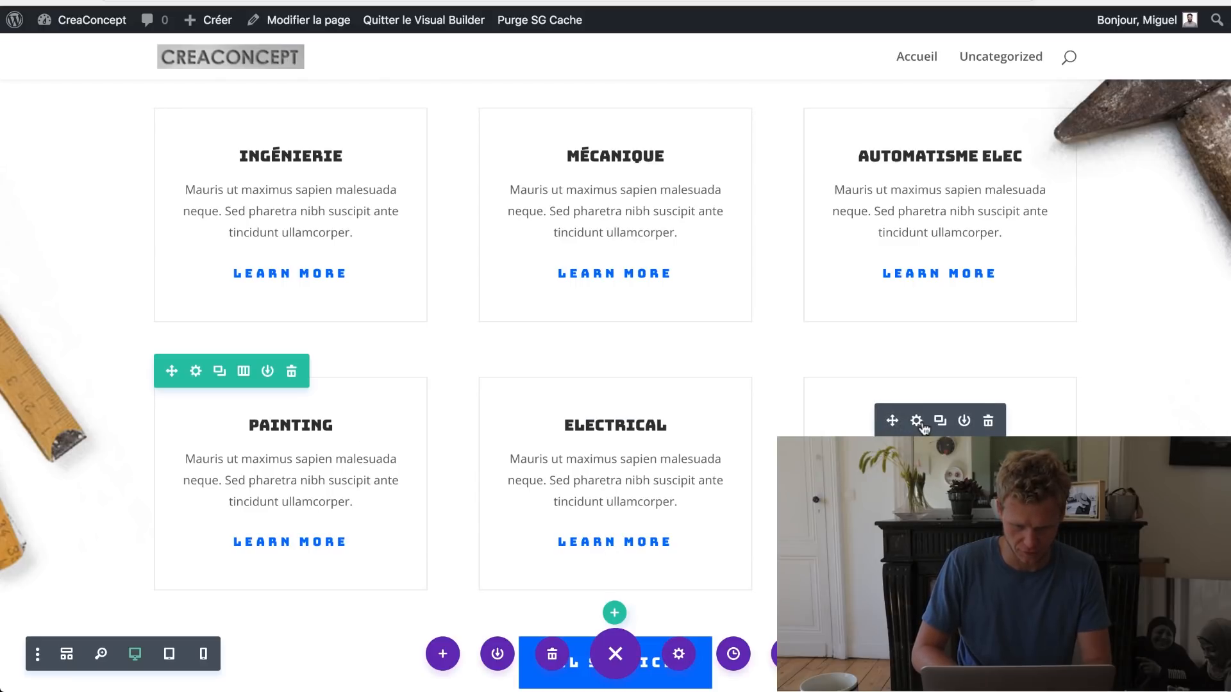
left_click(917, 421)
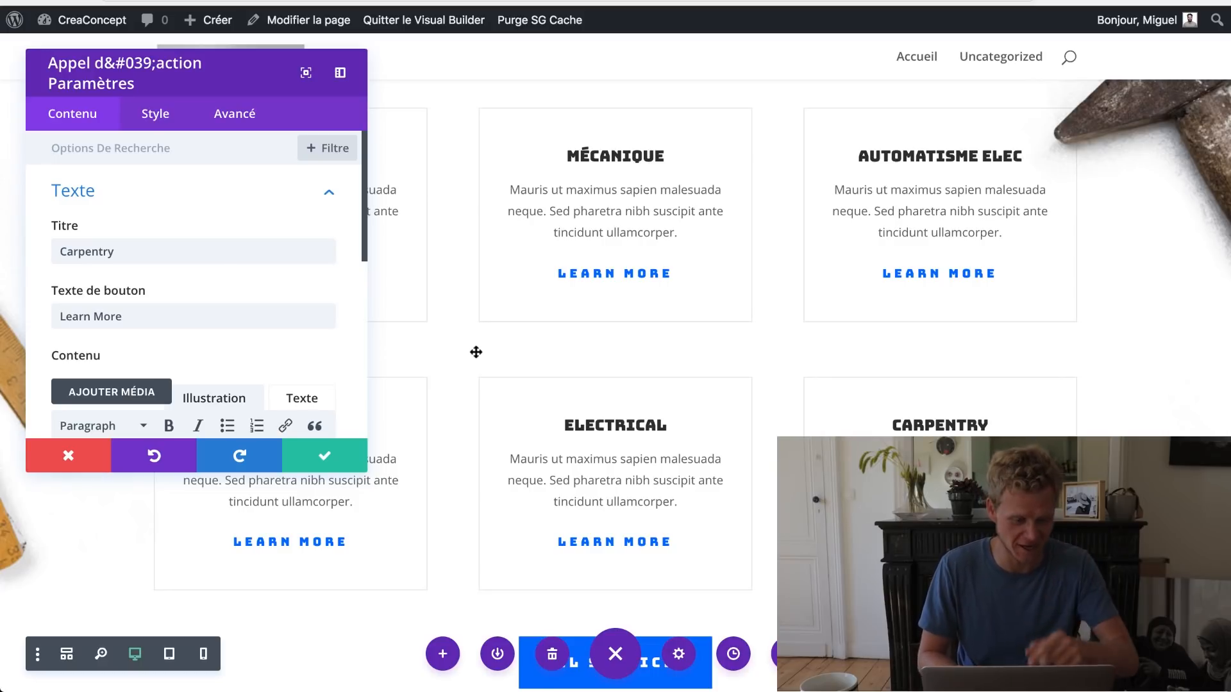
double_click(215, 251)
type("Notes de calcul")
left_click(324, 455)
left_click(588, 420)
double_click(232, 251)
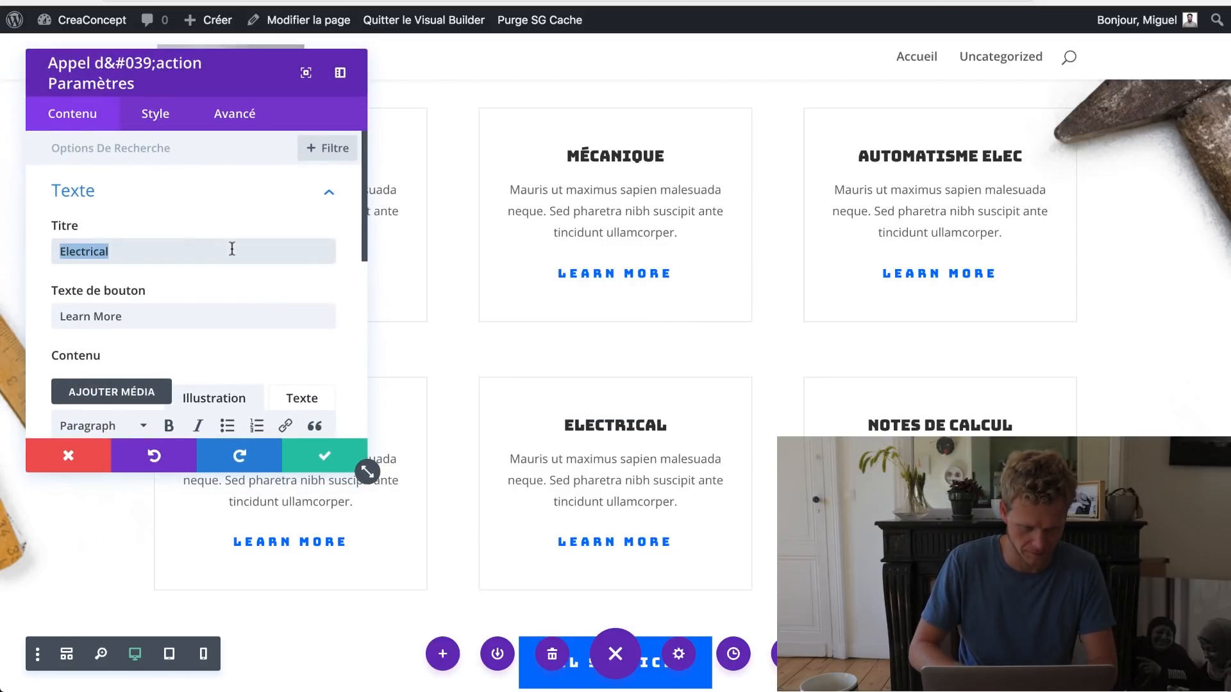
type("Maquet")
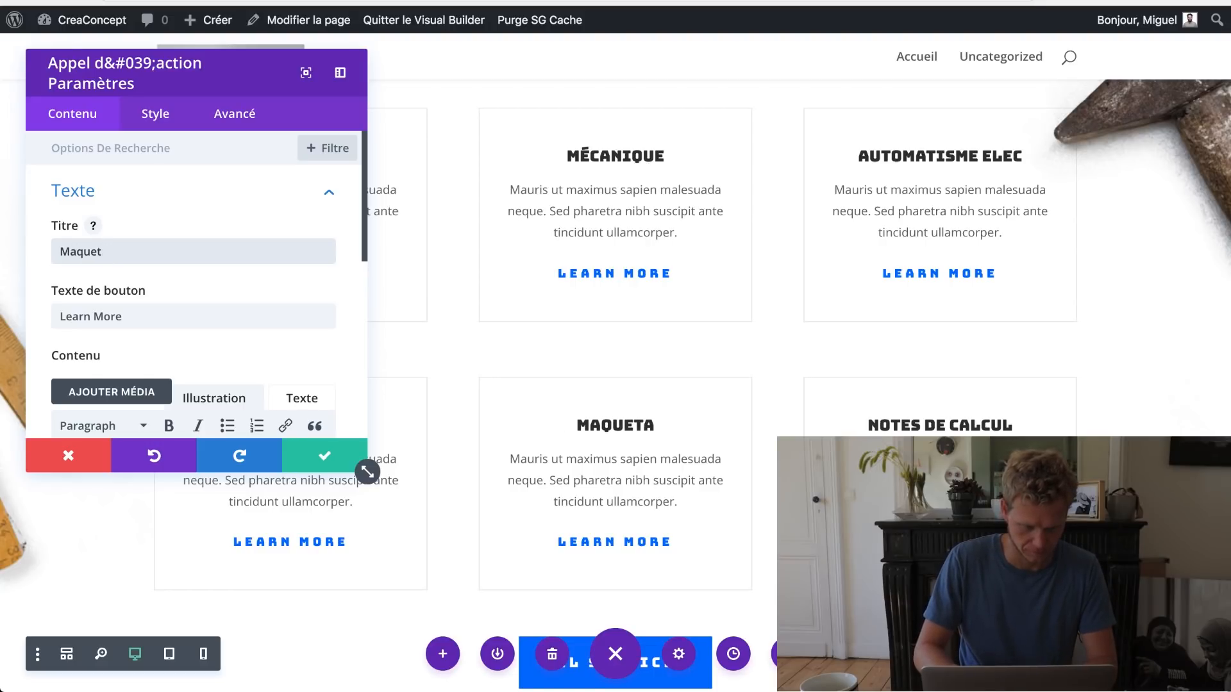
type("age")
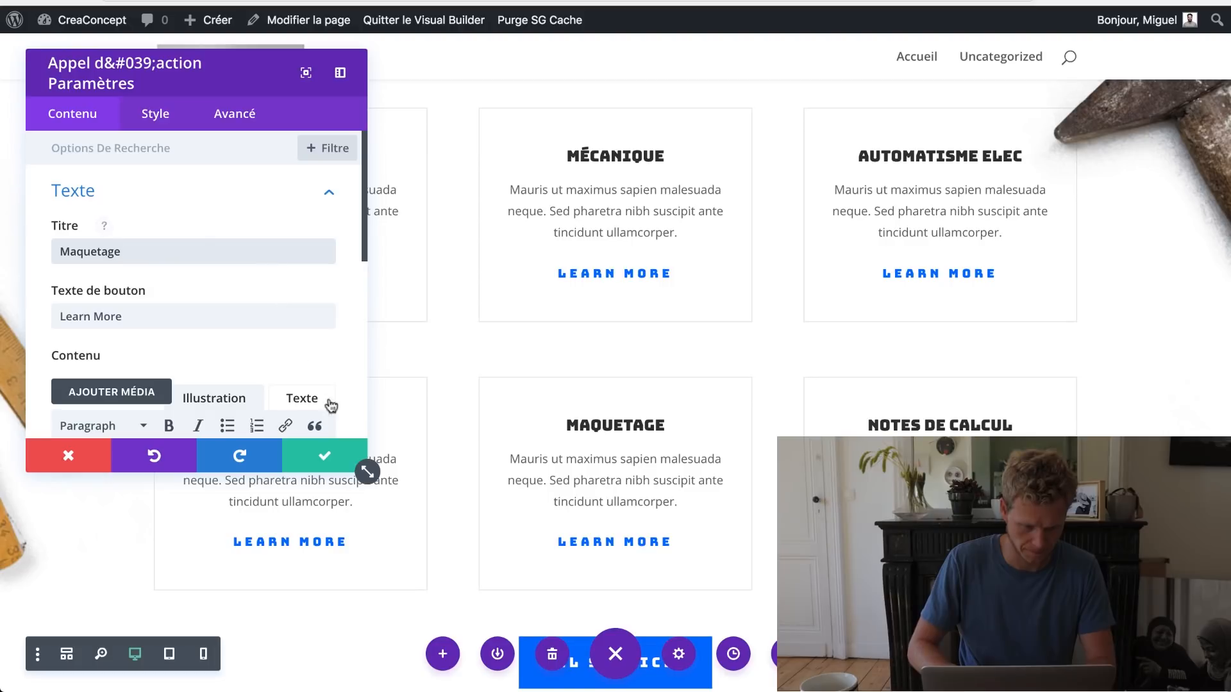
key("Escape")
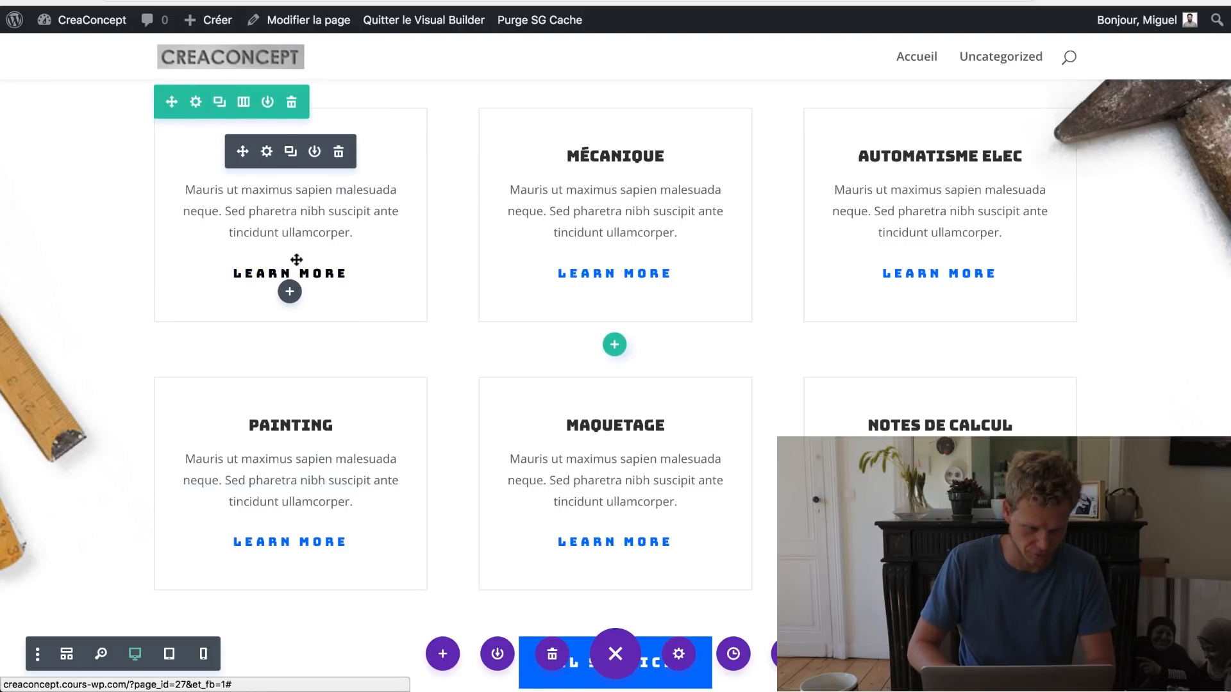
Step: Change the first service card's link text to 'En savoir plus' and save
left_click(267, 151)
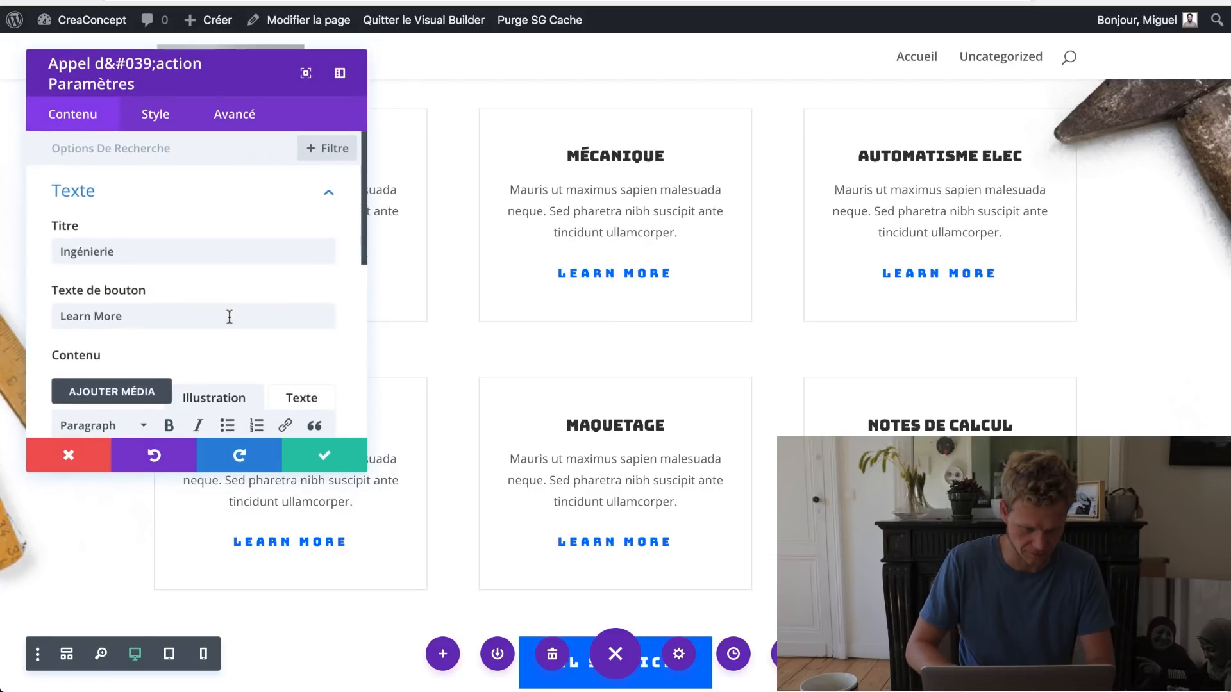
triple_click(229, 316)
type("En sa")
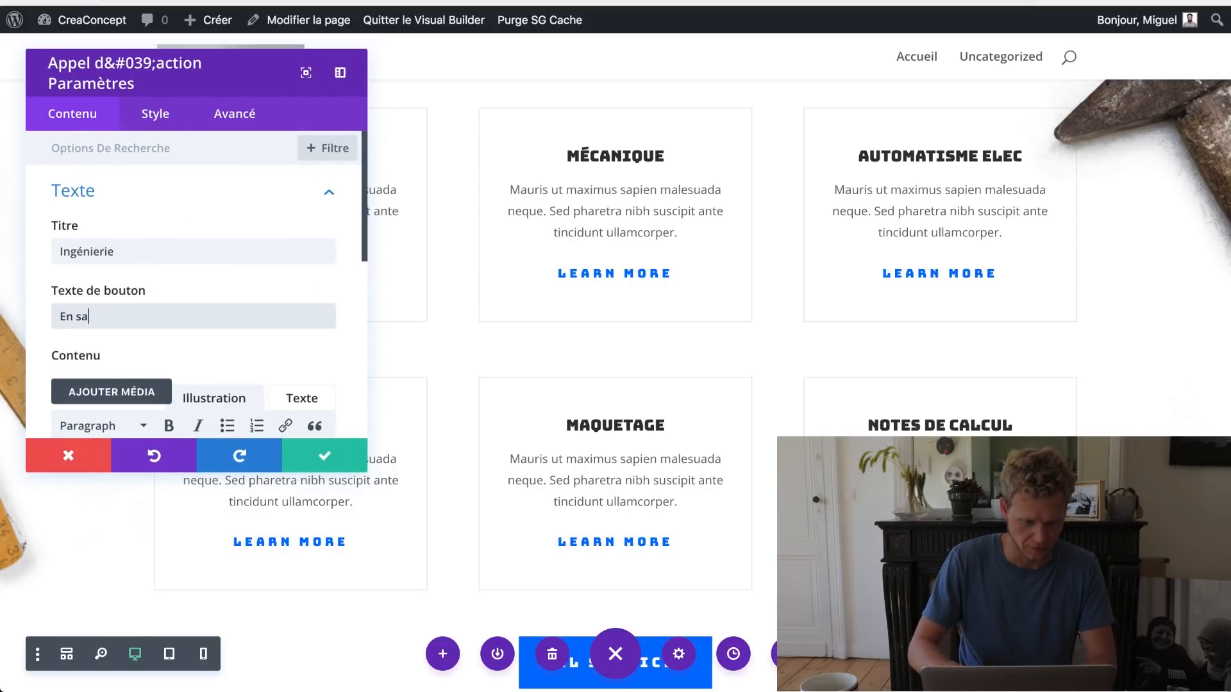
type("voir plus")
key("ctrl+a")
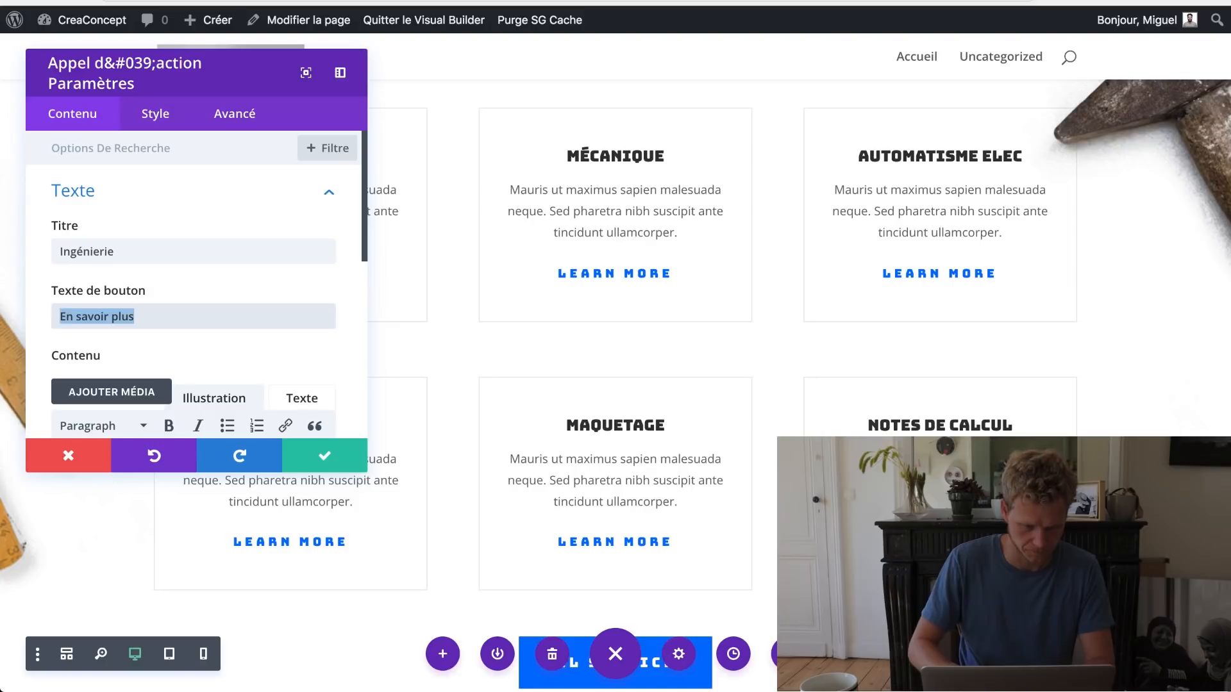
left_click(320, 456)
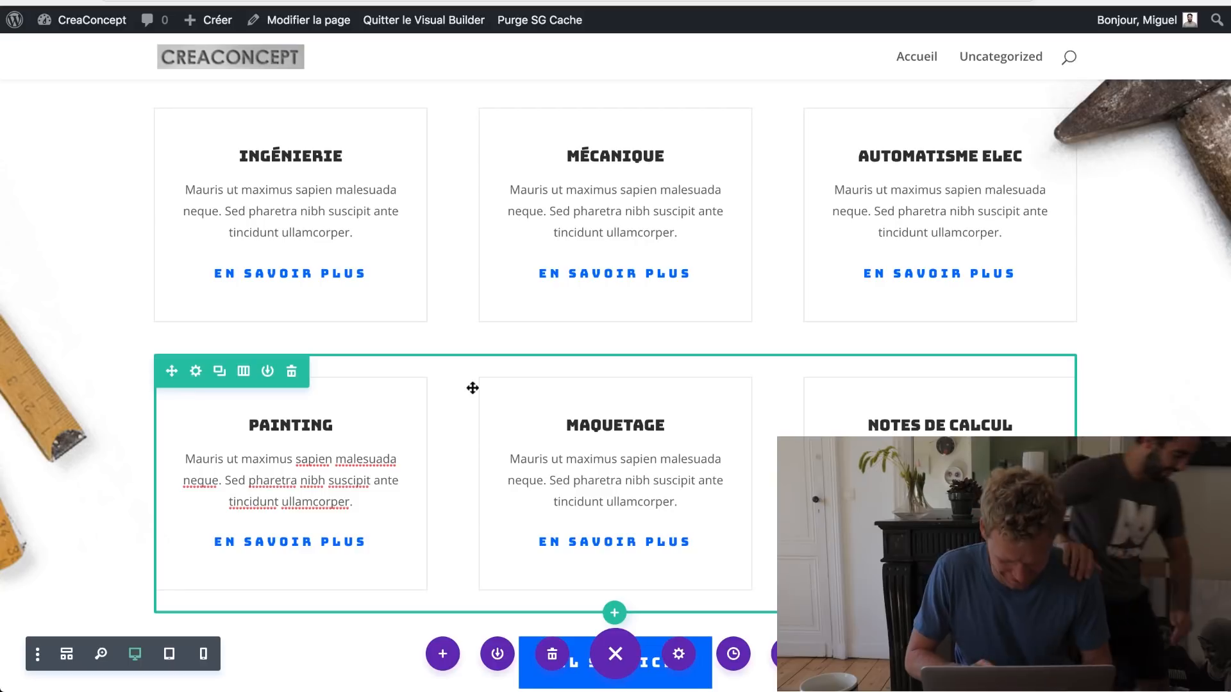
Step: Relabel the All Services button 'Voir tous les services' and save
scroll(473, 387, "down", 3)
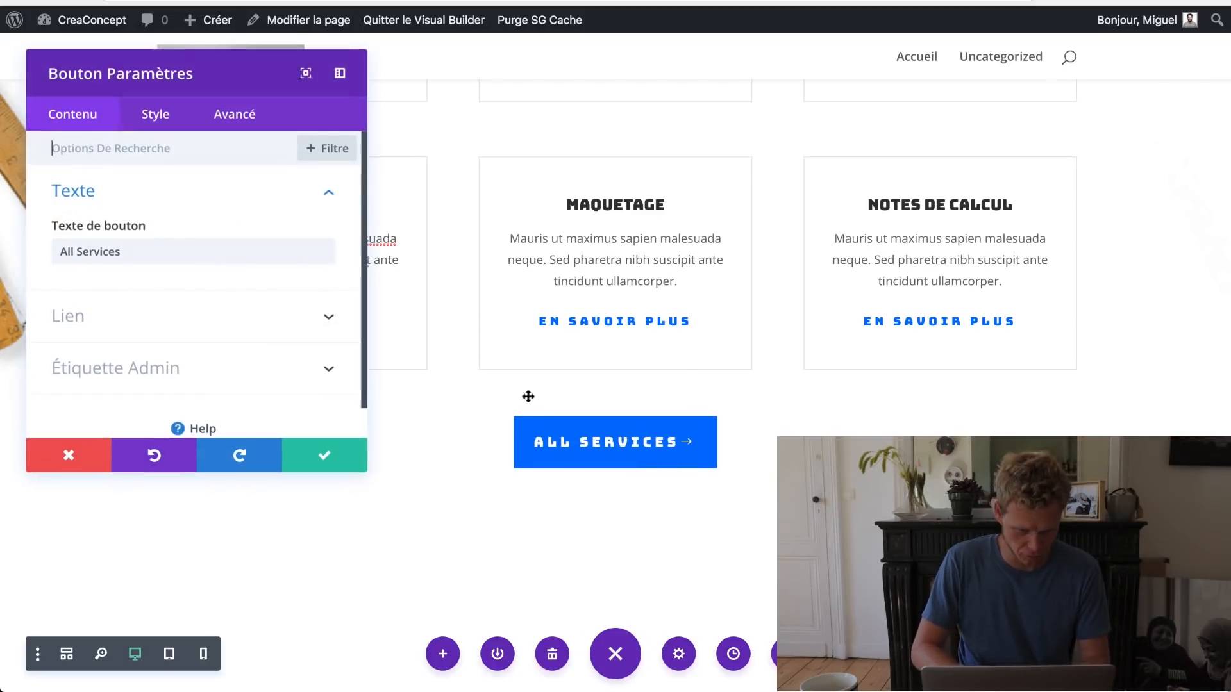
triple_click(154, 257)
type("Vo")
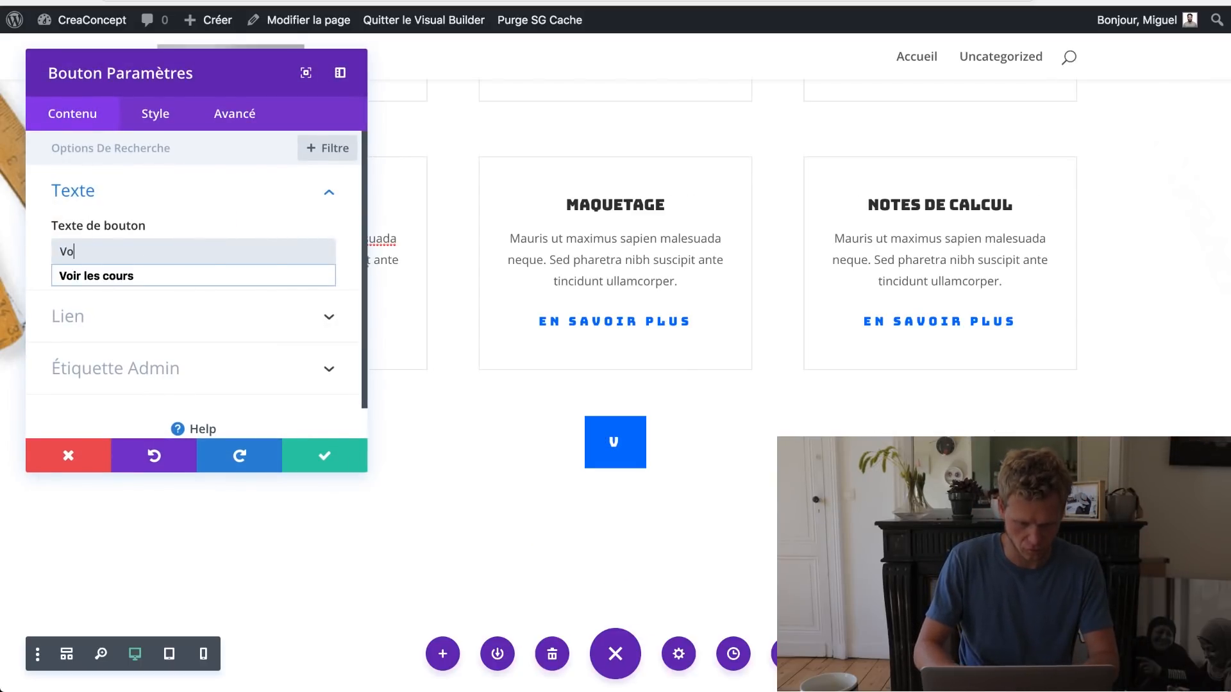
type("ir tous les serices")
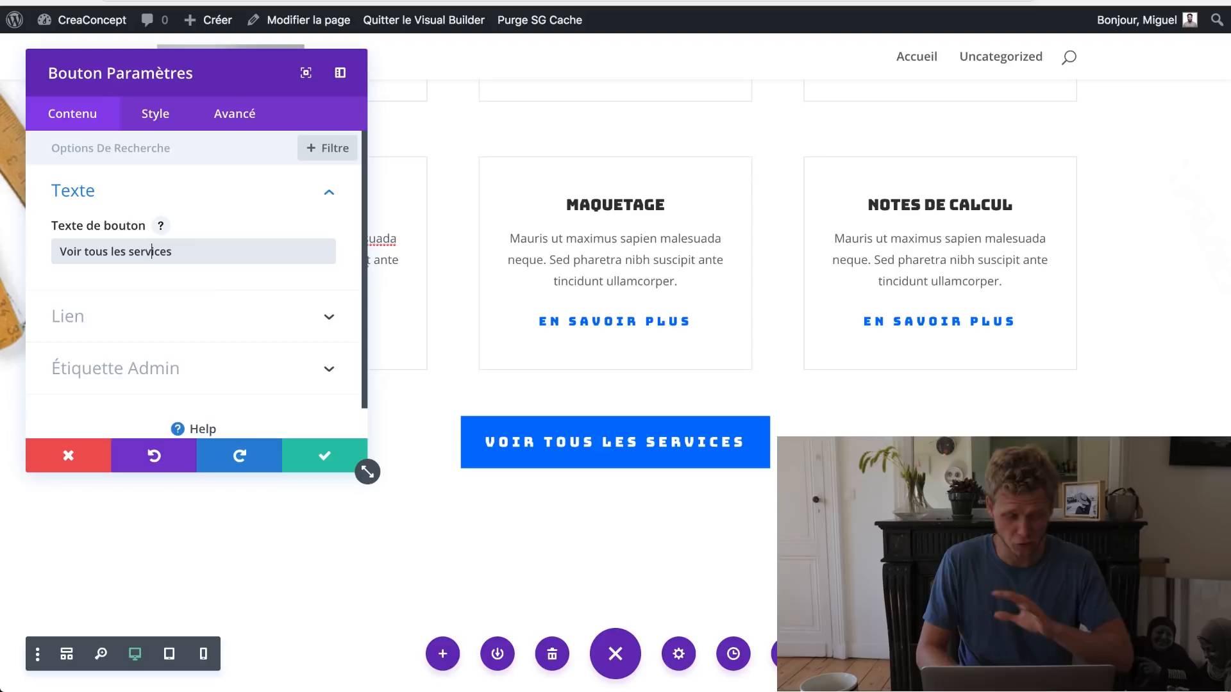
left_click(326, 453)
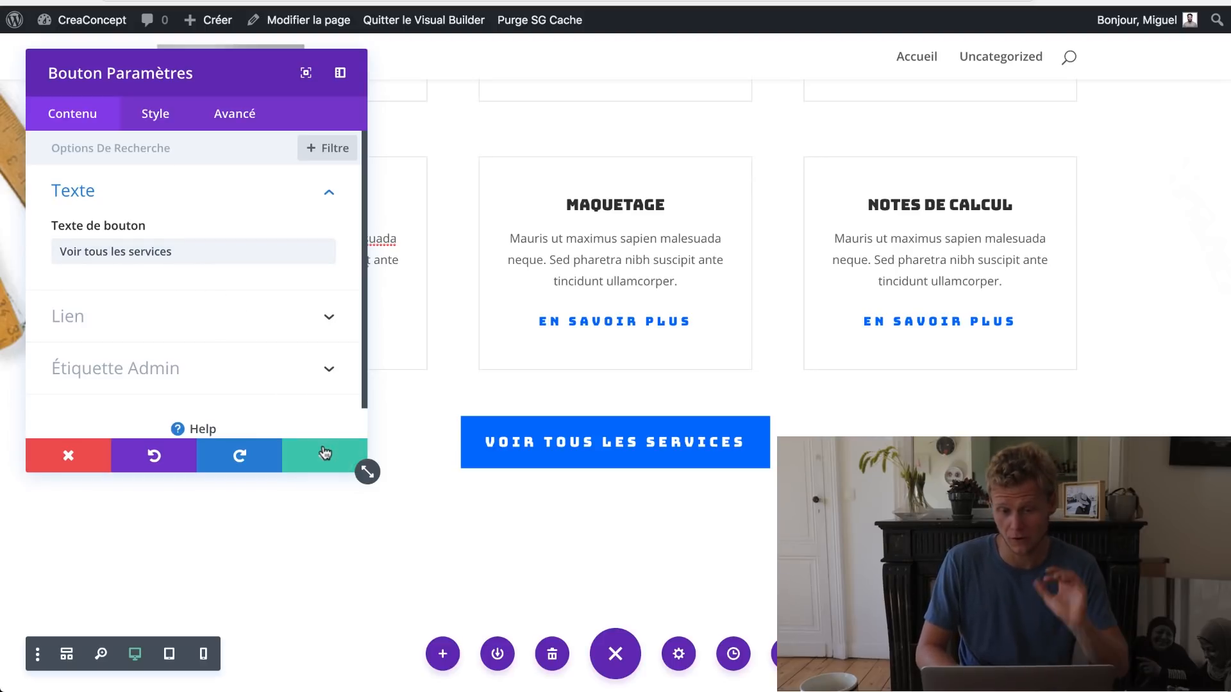
Step: Rewrite the WHY CHOOSE US heading (typing 'PARTENARIA') and edit the Satisfaction Guarantee feature title
scroll(505, 425, "down", 4)
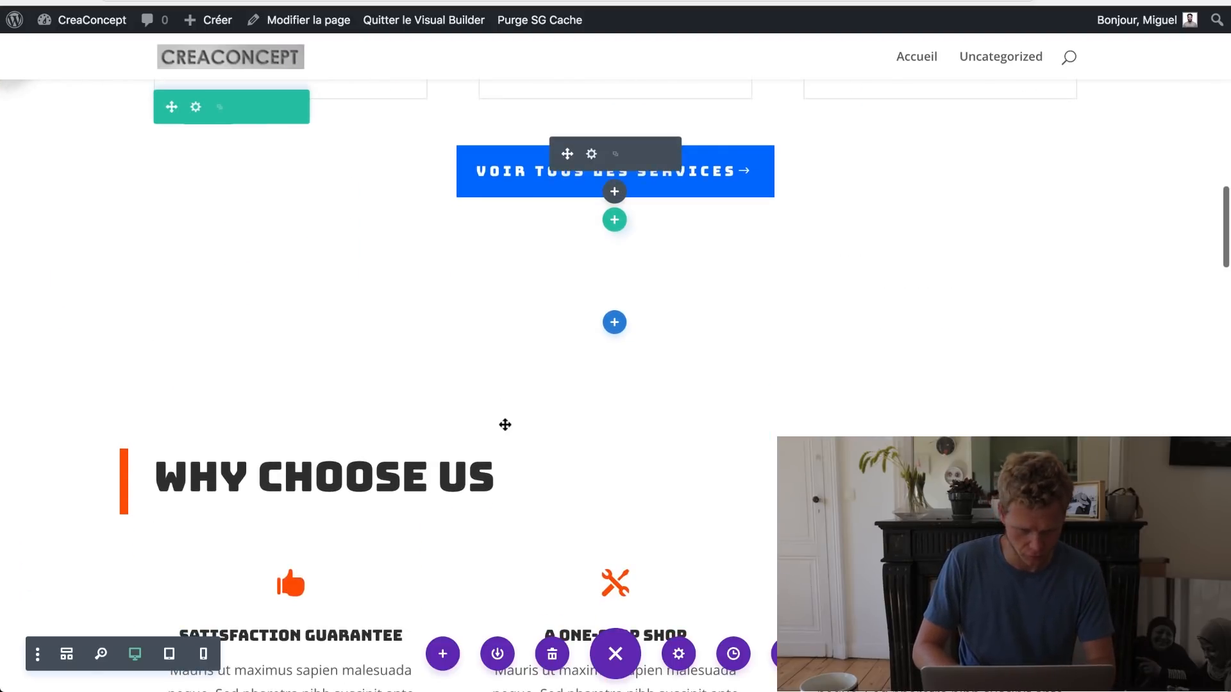
scroll(505, 425, "down", 3)
triple_click(323, 331)
type("PART")
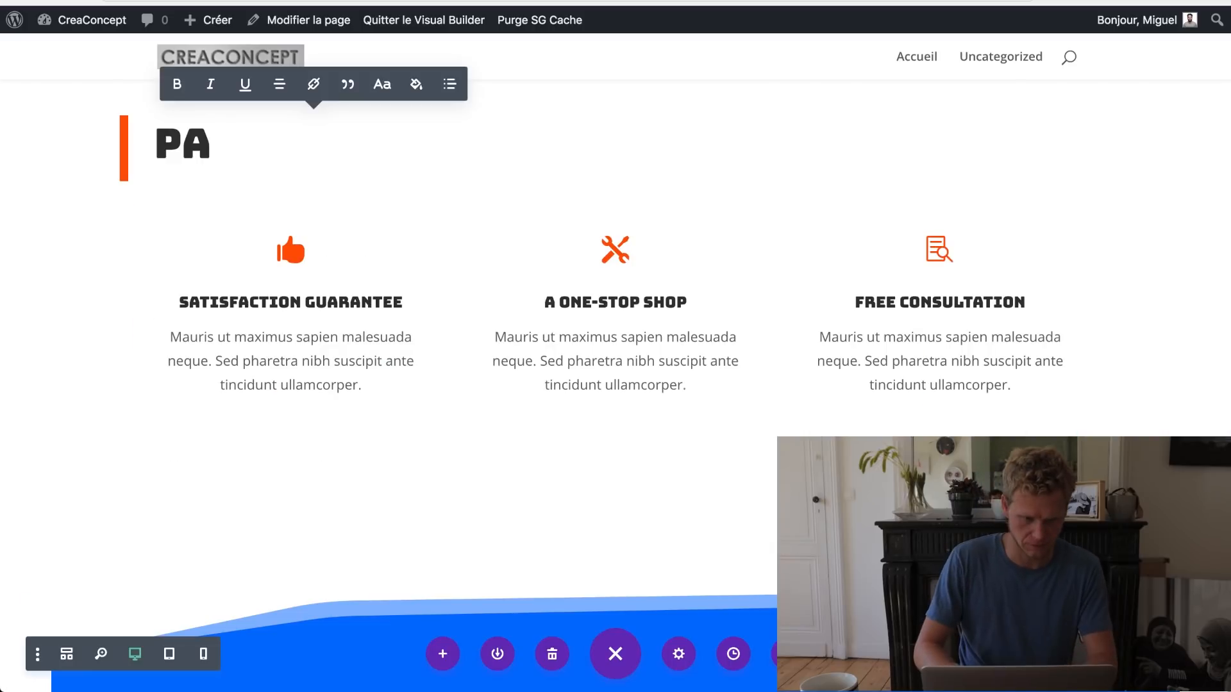
type("ENARIA")
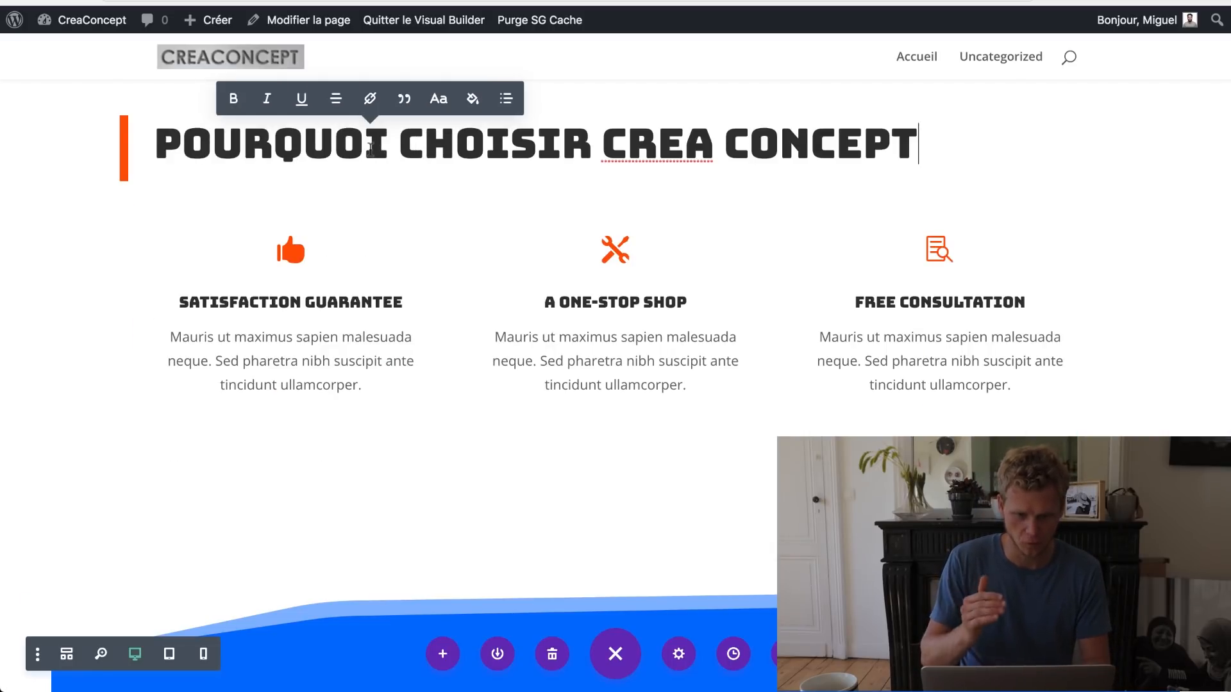
mouse_move(410, 277)
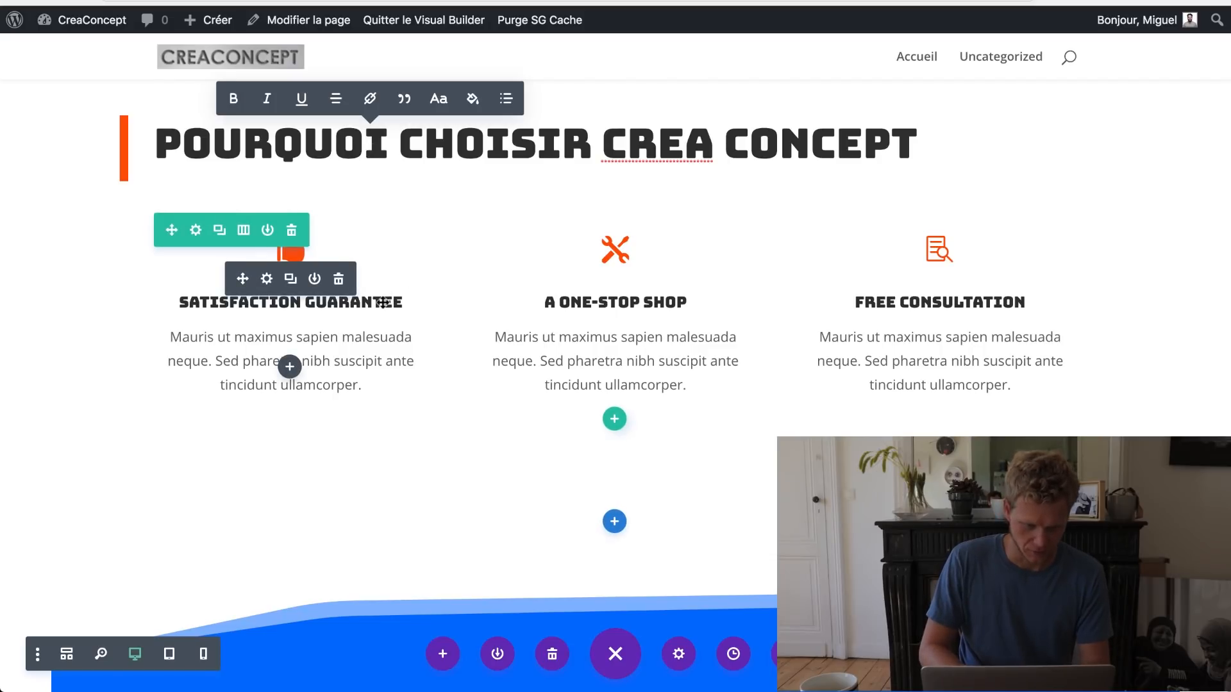
left_click(268, 278)
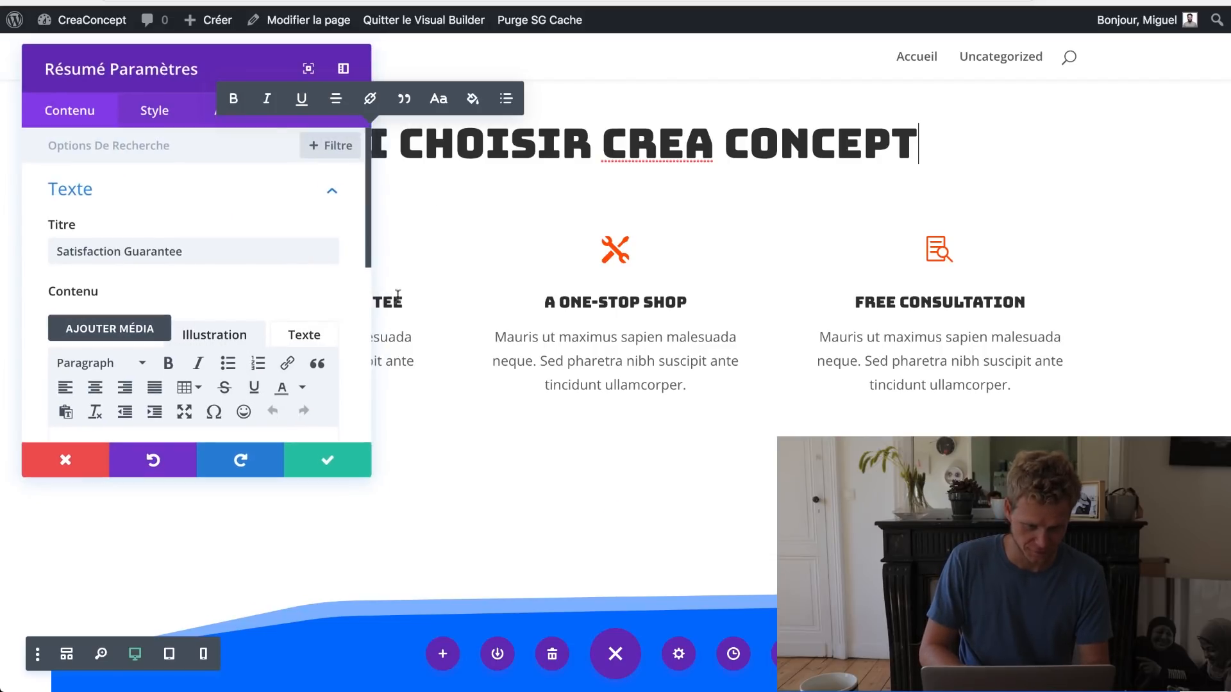
left_click(249, 256)
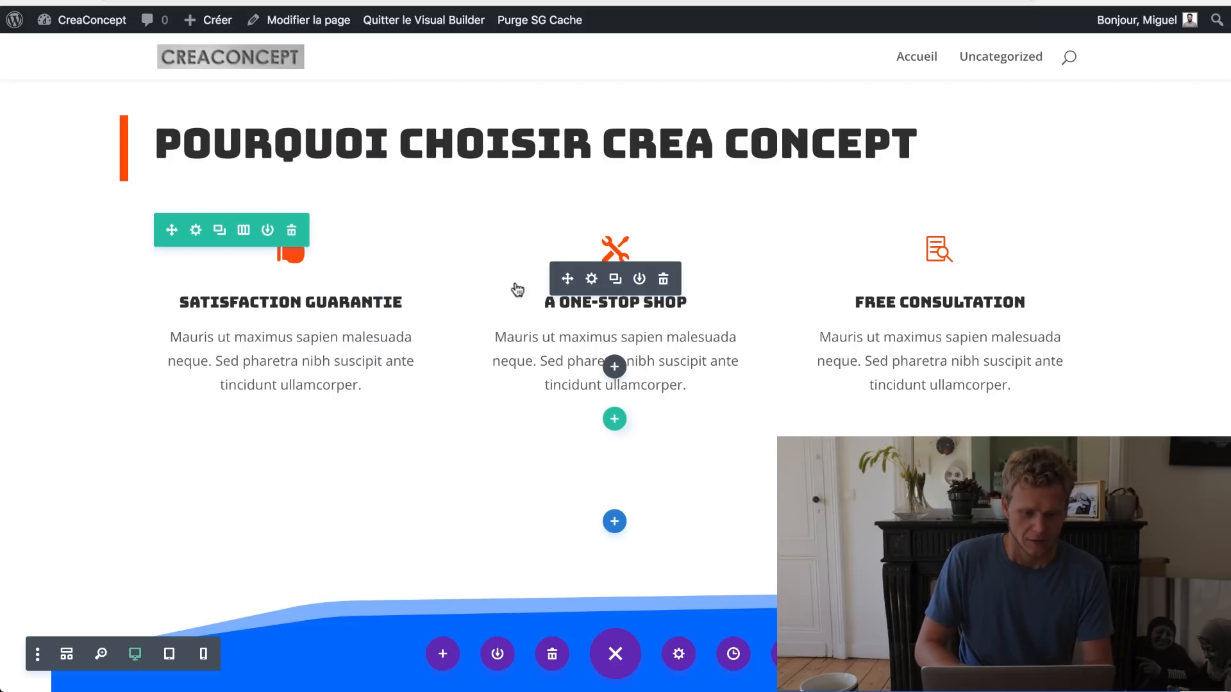
Step: Retitle the next two features 'Un seul interlocuteur' and 'Consultation gratuite', saving each
left_click(591, 279)
type("Un seul")
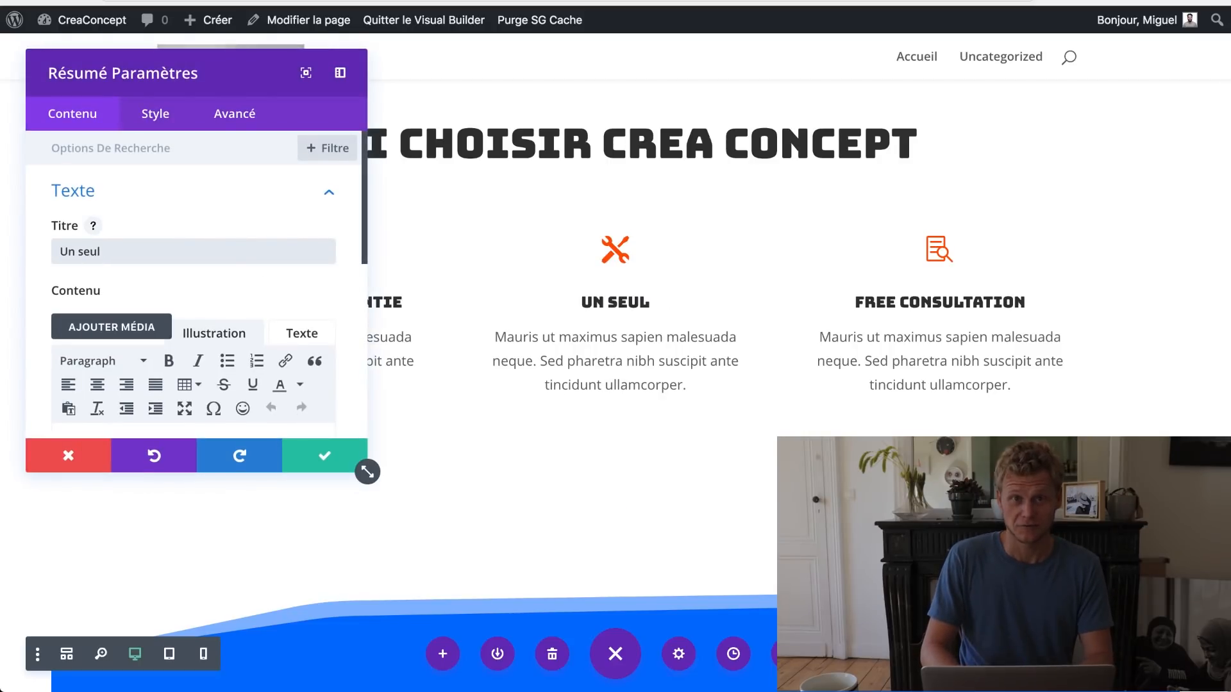
type(" interlocuteur")
left_click(324, 455)
left_click(916, 278)
type("Cons")
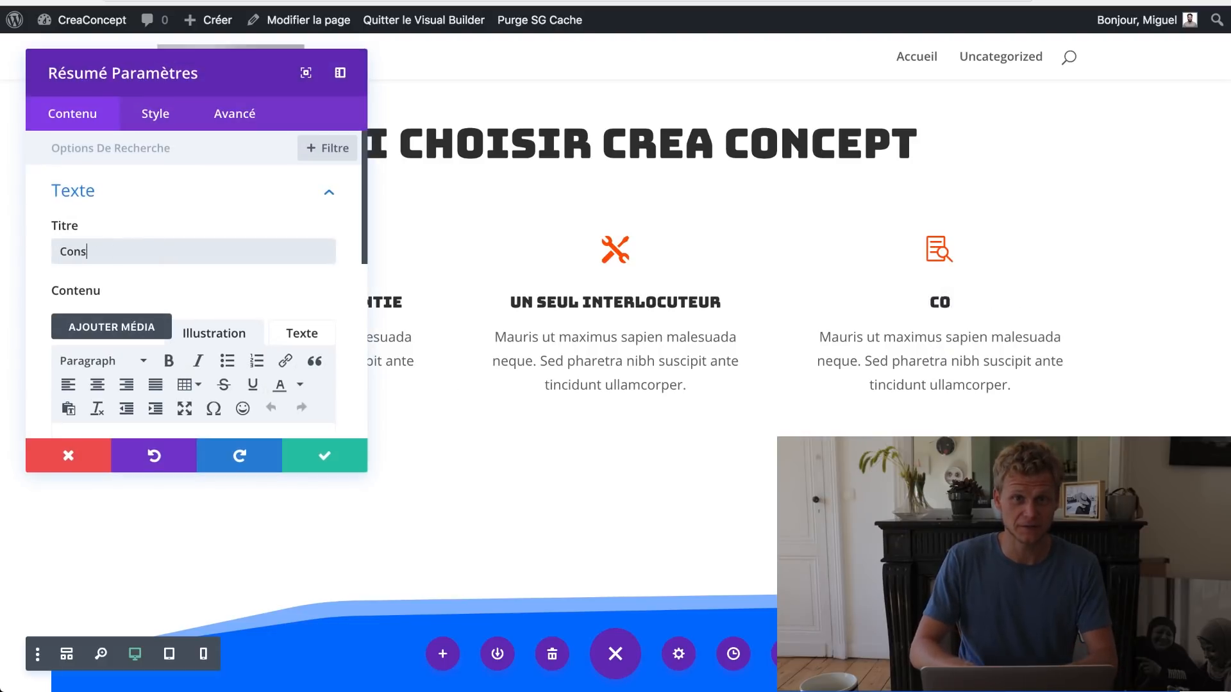
type("ultation gratuite,p")
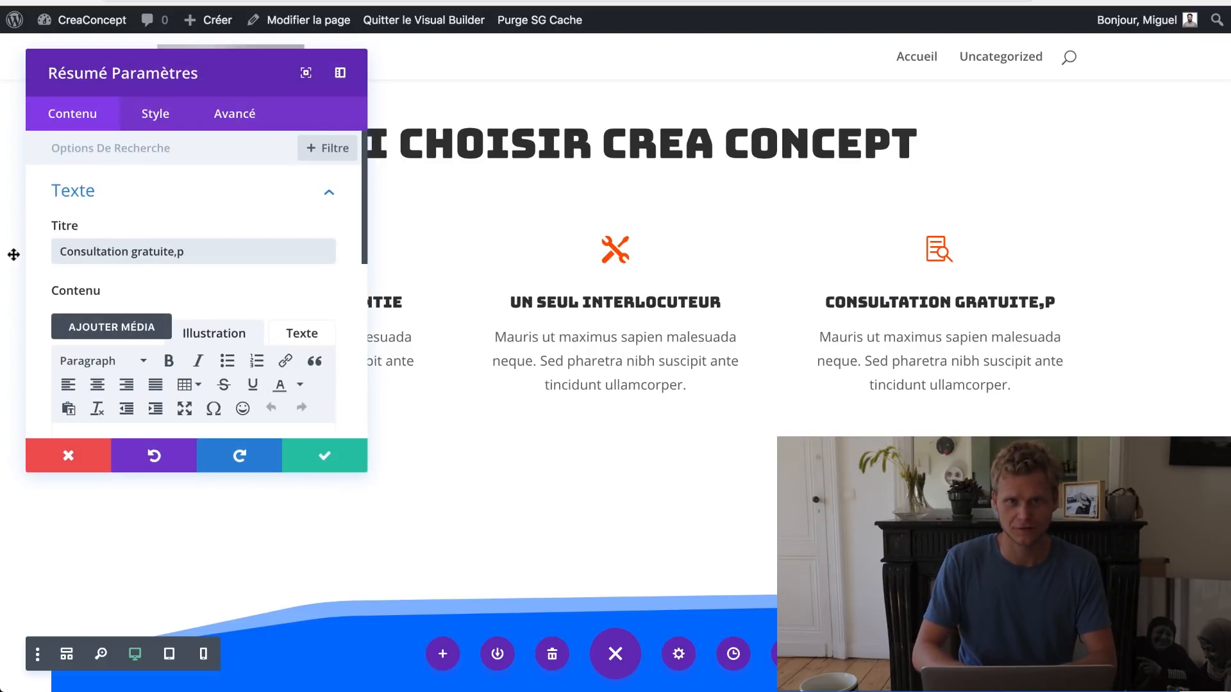
key("BackSpace")
key("BackSpace")
key("BackSpace")
type("e")
left_click(324, 455)
Step: Change the client-logos heading to 'ILS NOUS FONT CONFIANCE', after checking the testimonials section settings
scroll(508, 406, "down", 5)
left_click(170, 343)
scroll(192, 320, "down", 3)
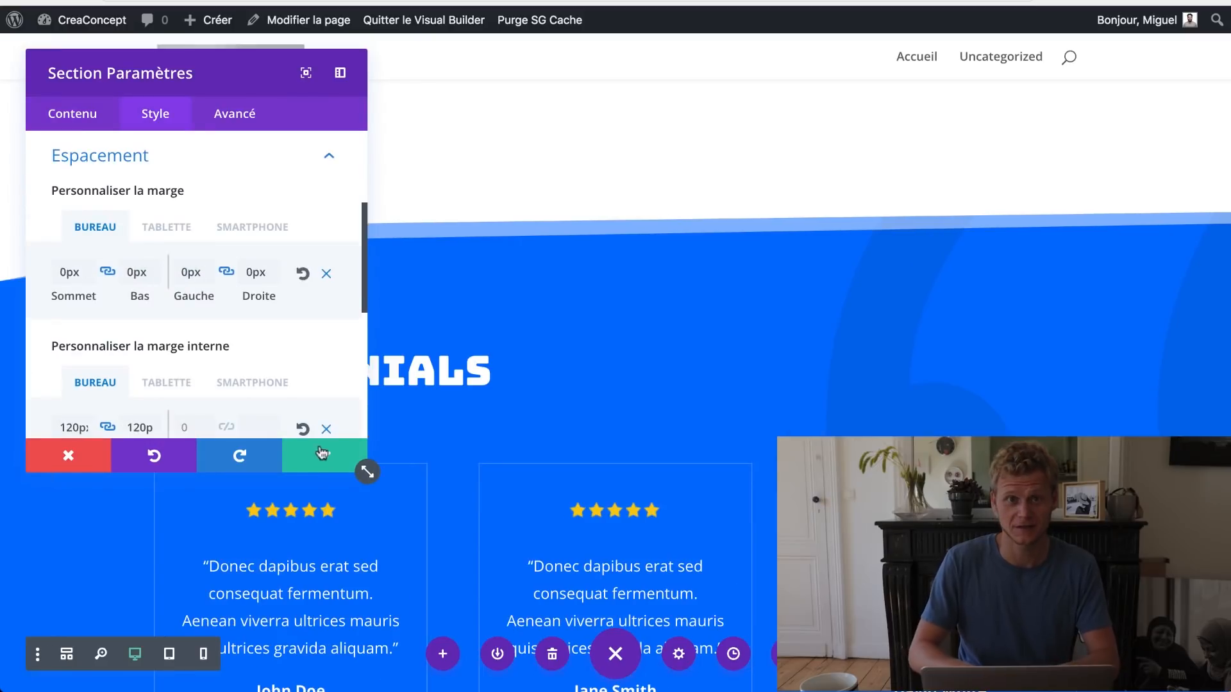
left_click(323, 453)
scroll(565, 335, "down", 2)
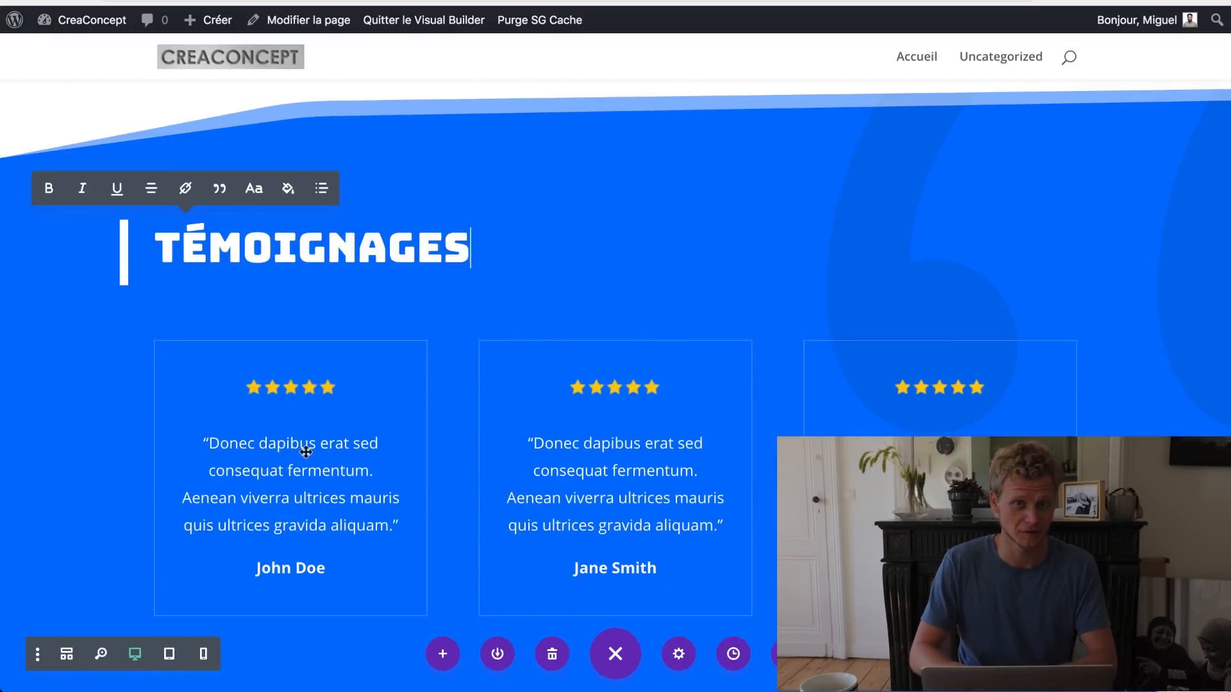
scroll(339, 518, "down", 5)
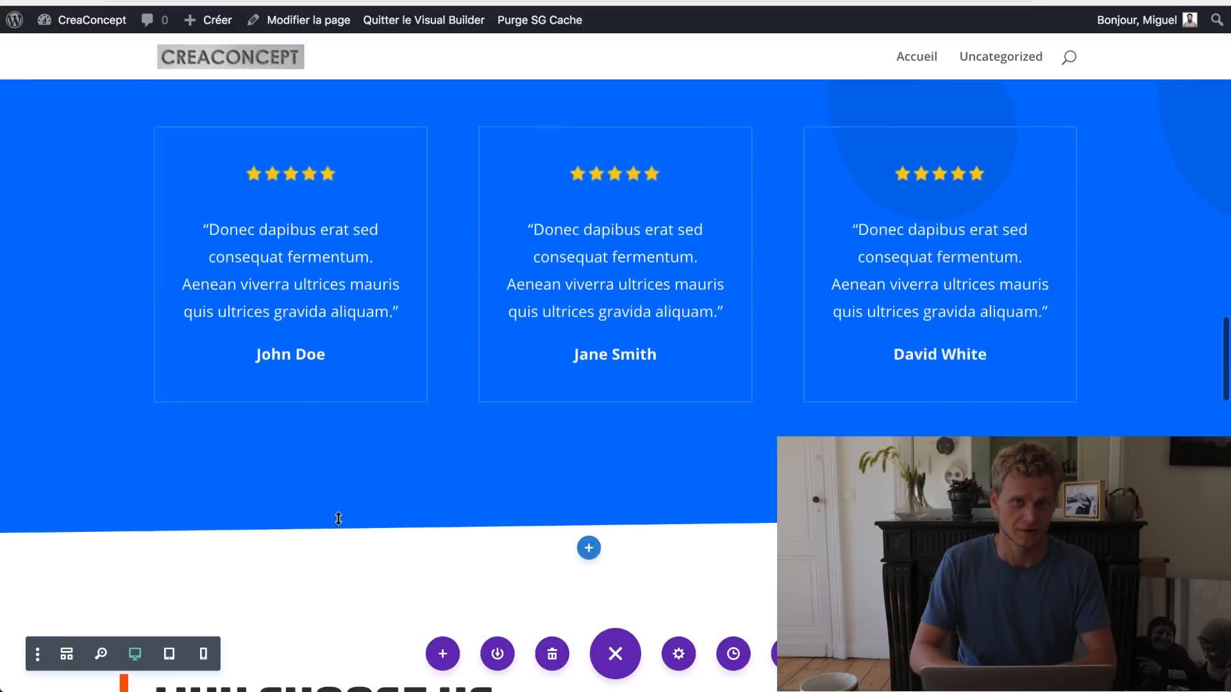
scroll(338, 518, "down", 8)
triple_click(269, 173)
type("ILS NOUS FONT CONFIA")
type("NCACACAZEFZKLEFN")
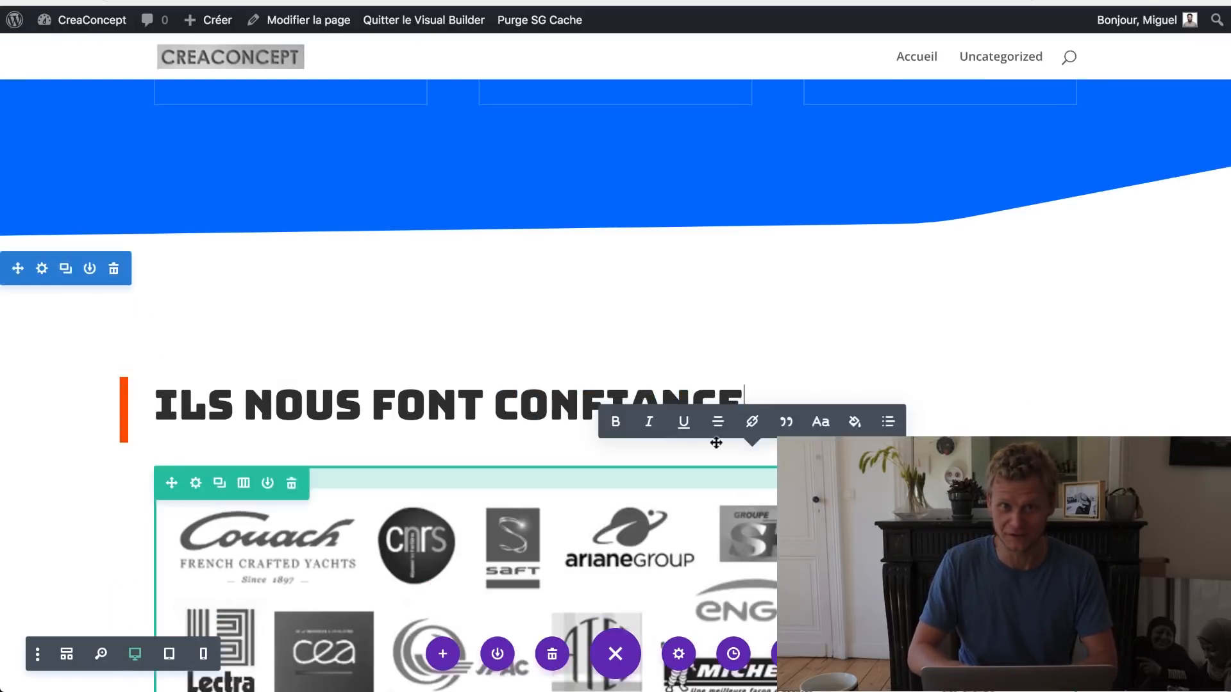
Step: Change the FAQ heading to 'Vous avez une question ?' and the consultation heading to 'Contactez-nous'
scroll(616, 346, "down", 5)
type("UESTIONS")
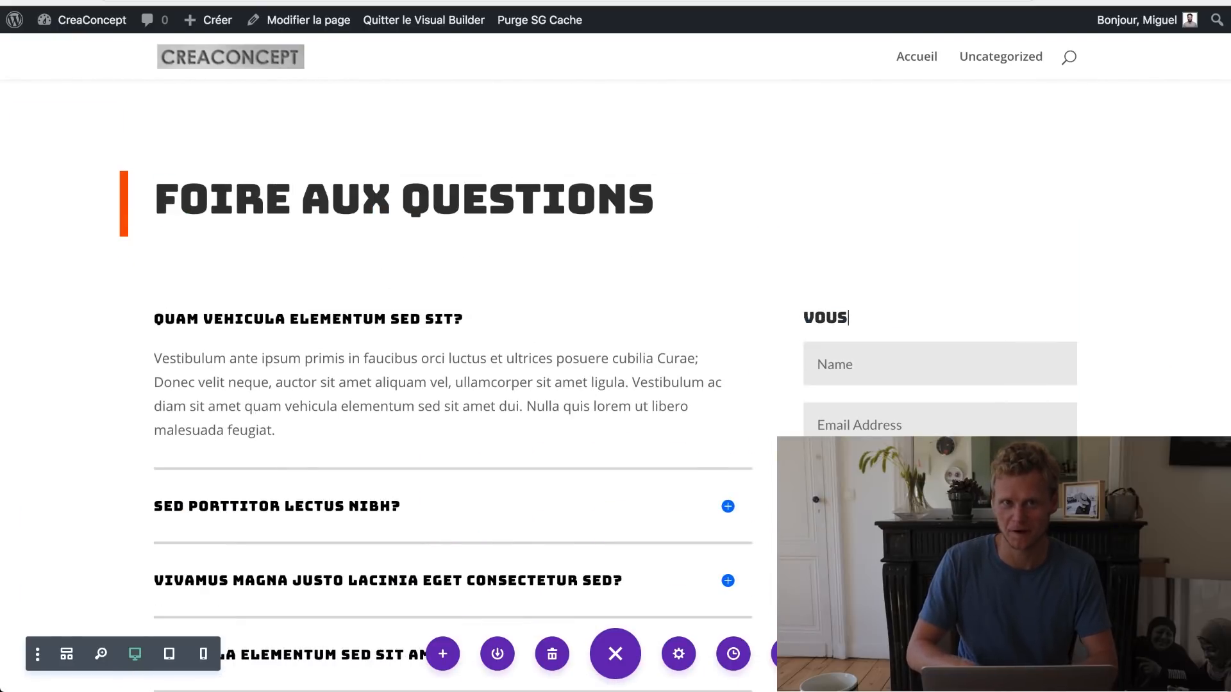
type(" AVEZ UNE QUESTION ?")
scroll(558, 206, "down", 10)
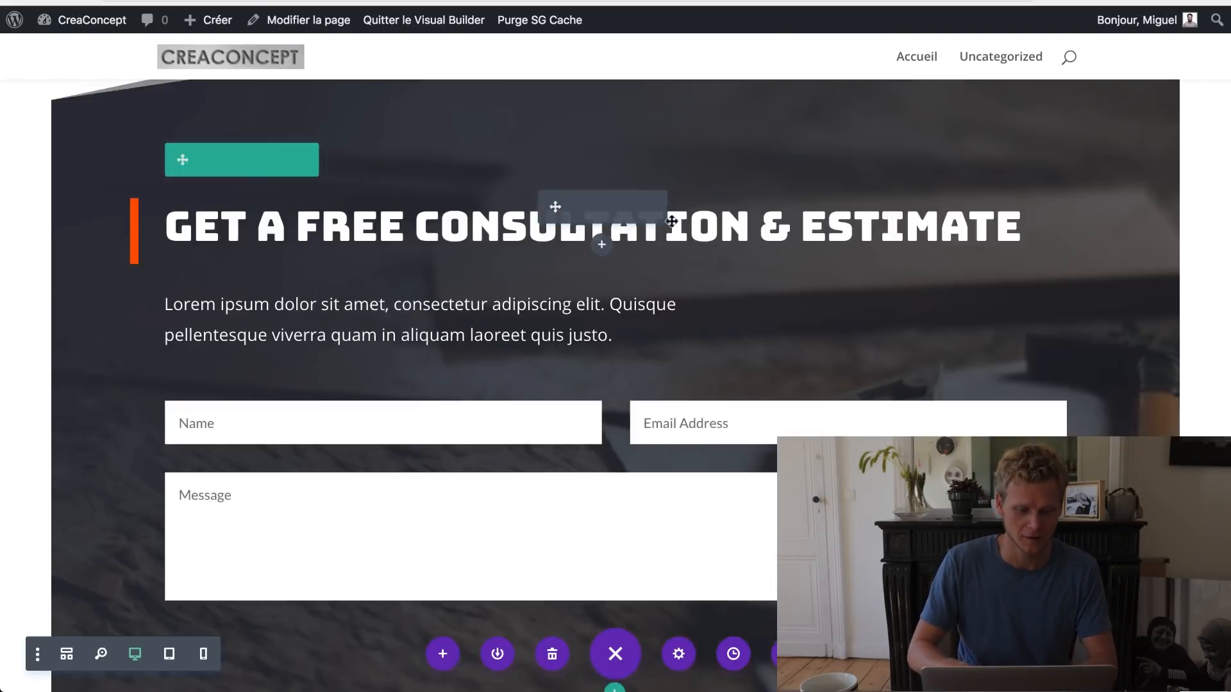
left_click(205, 157)
left_click(161, 349)
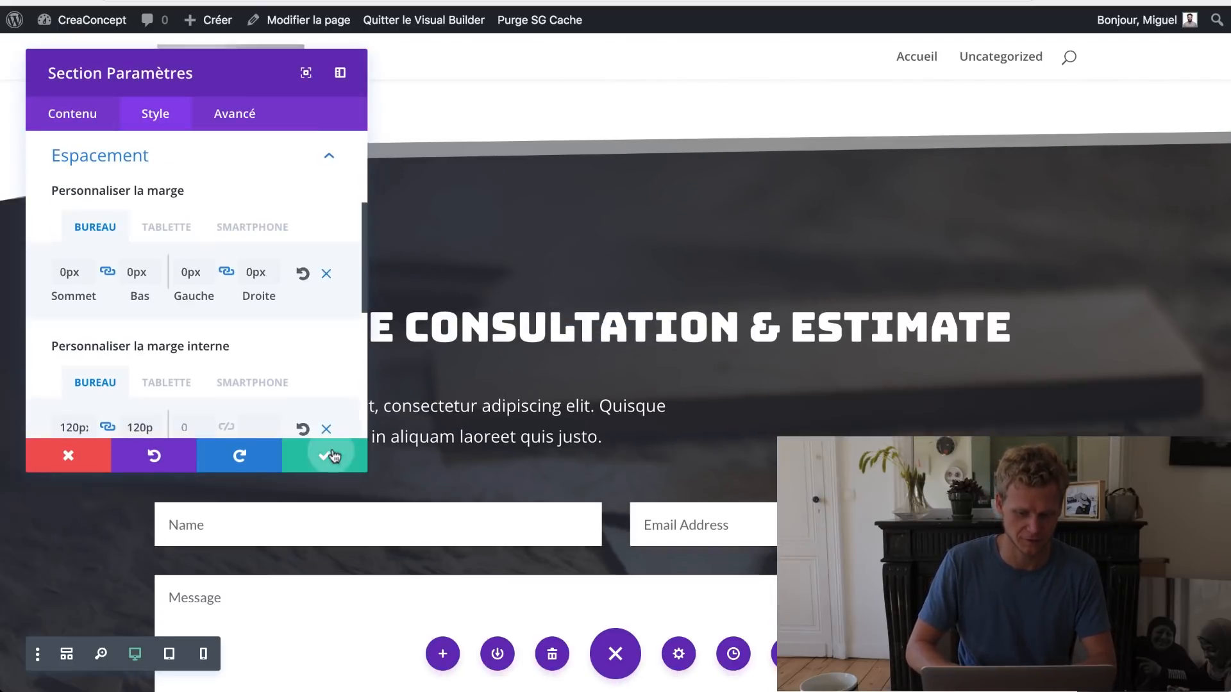
left_click(332, 456)
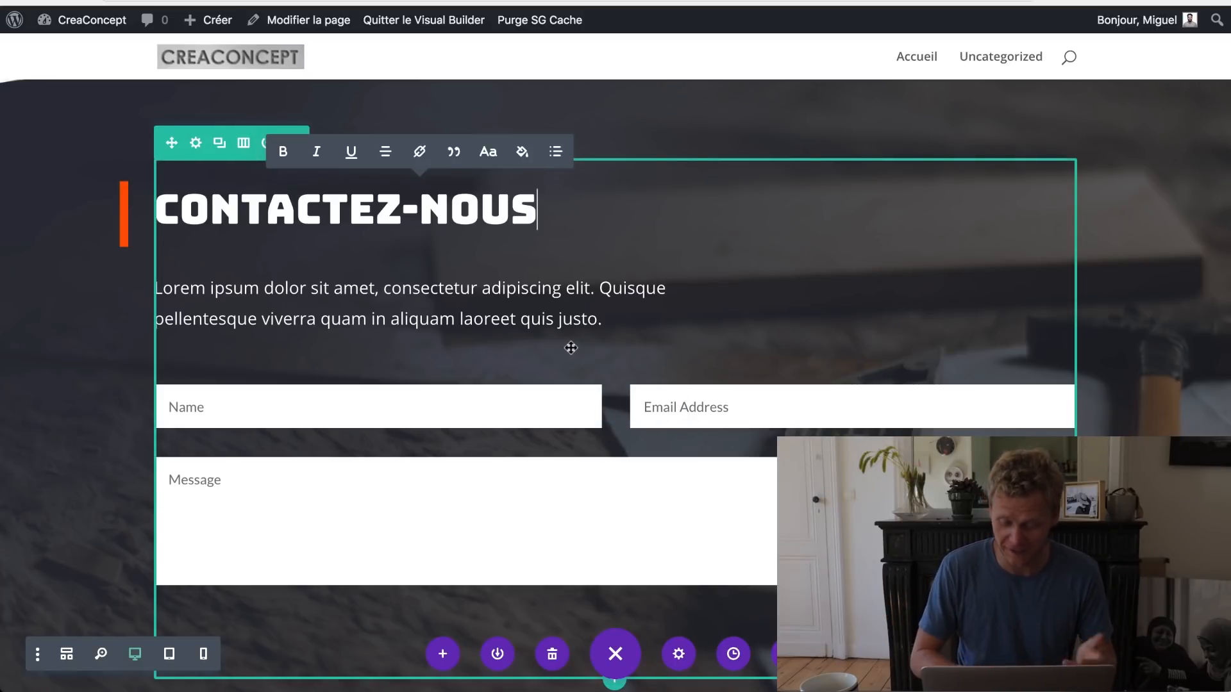
key("Escape")
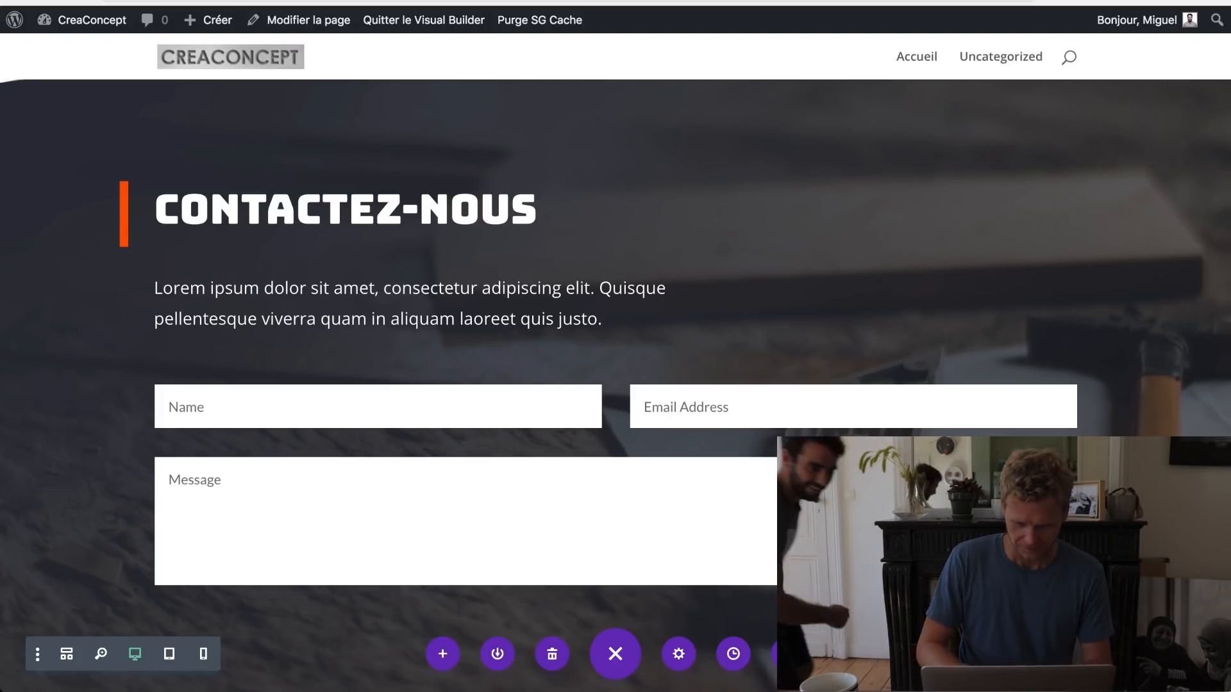
scroll(616, 384, "up", 3)
scroll(615, 346, "up", 15)
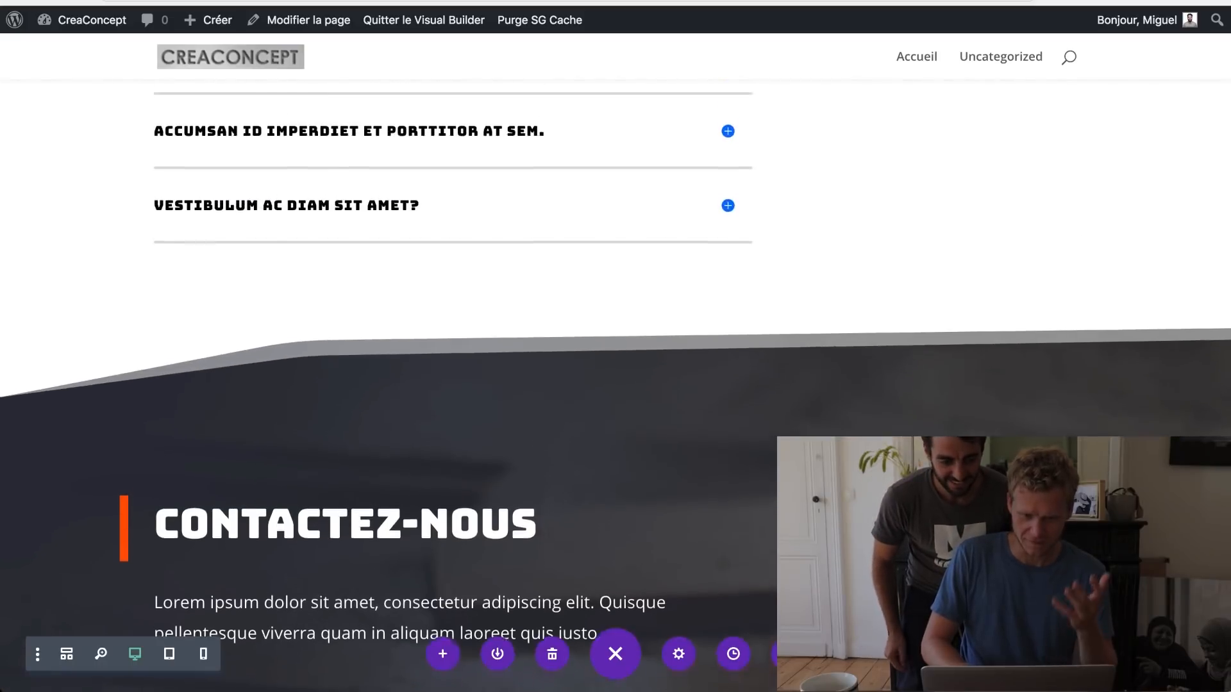
scroll(615, 346, "up", 7)
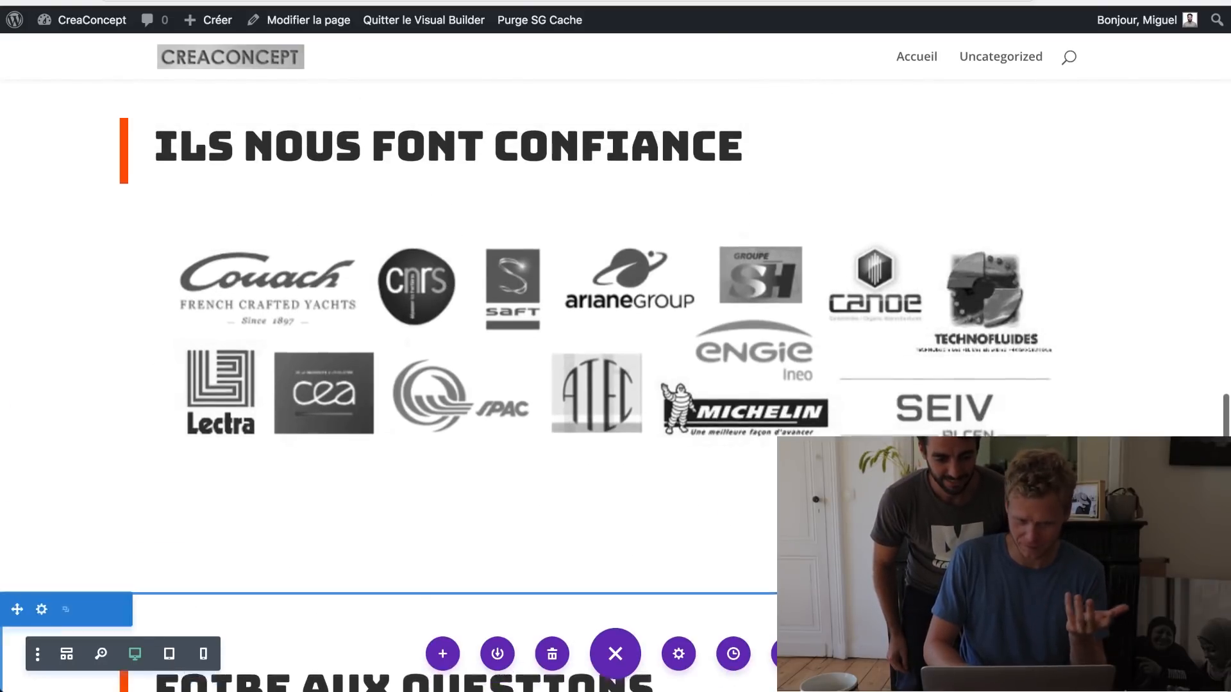
scroll(616, 384, "up", 5)
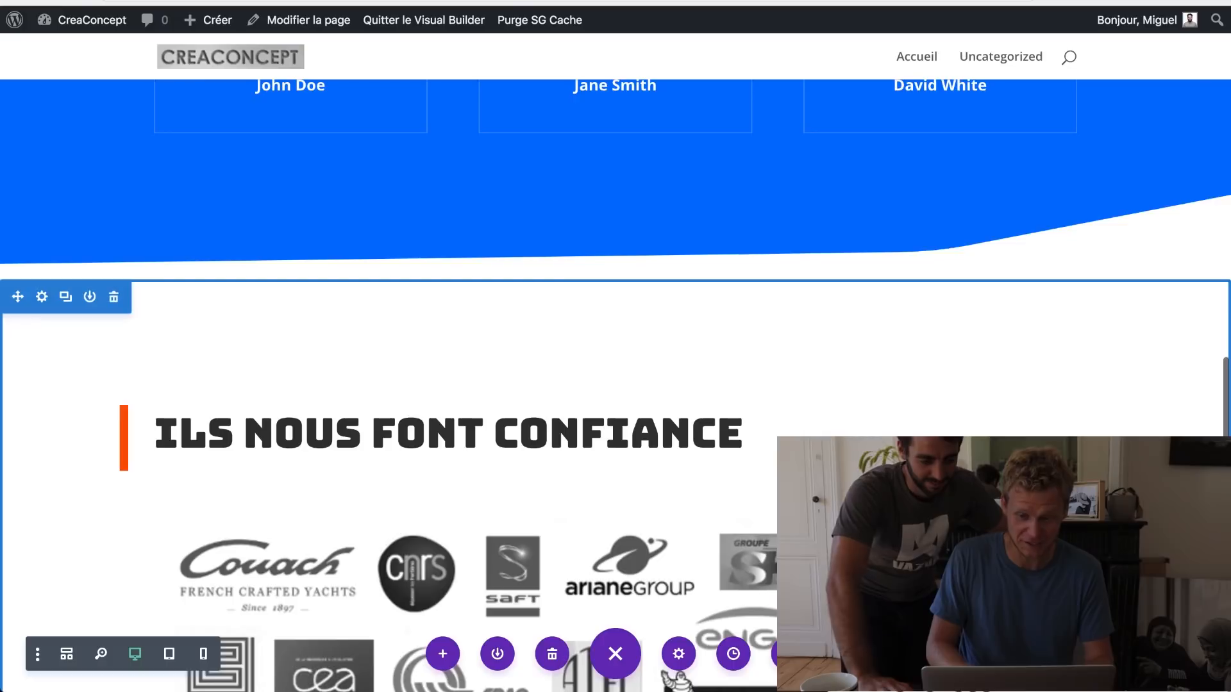
scroll(615, 385, "up", 8)
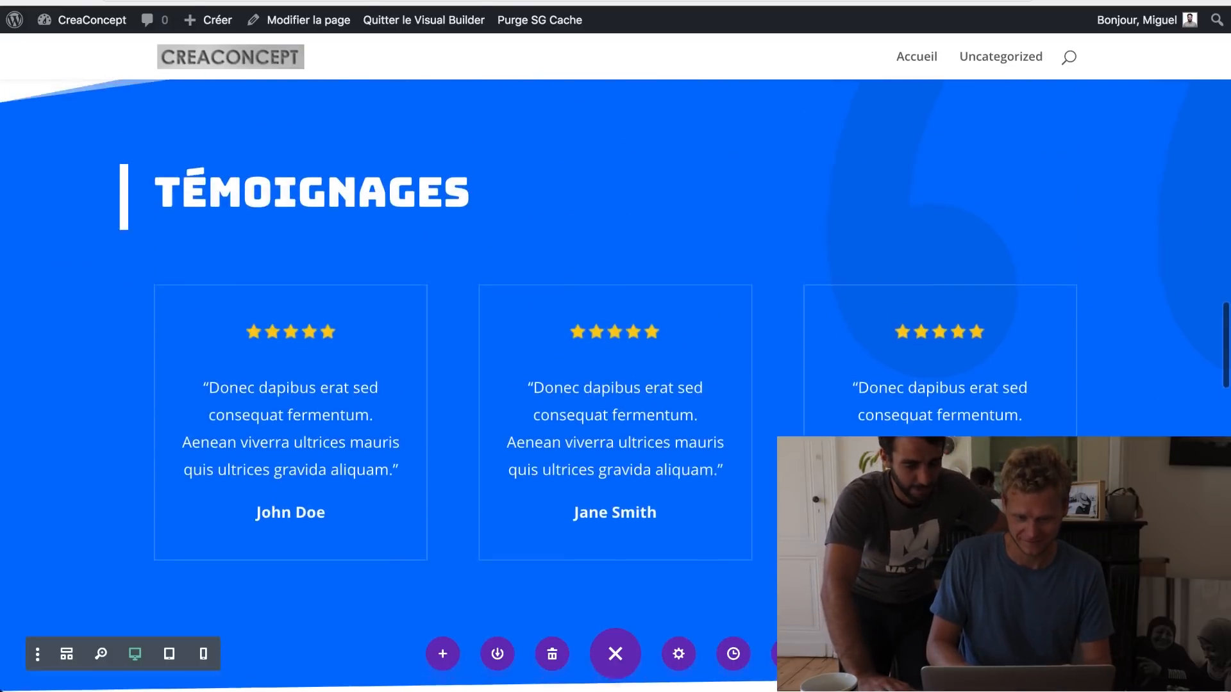
scroll(616, 385, "up", 2)
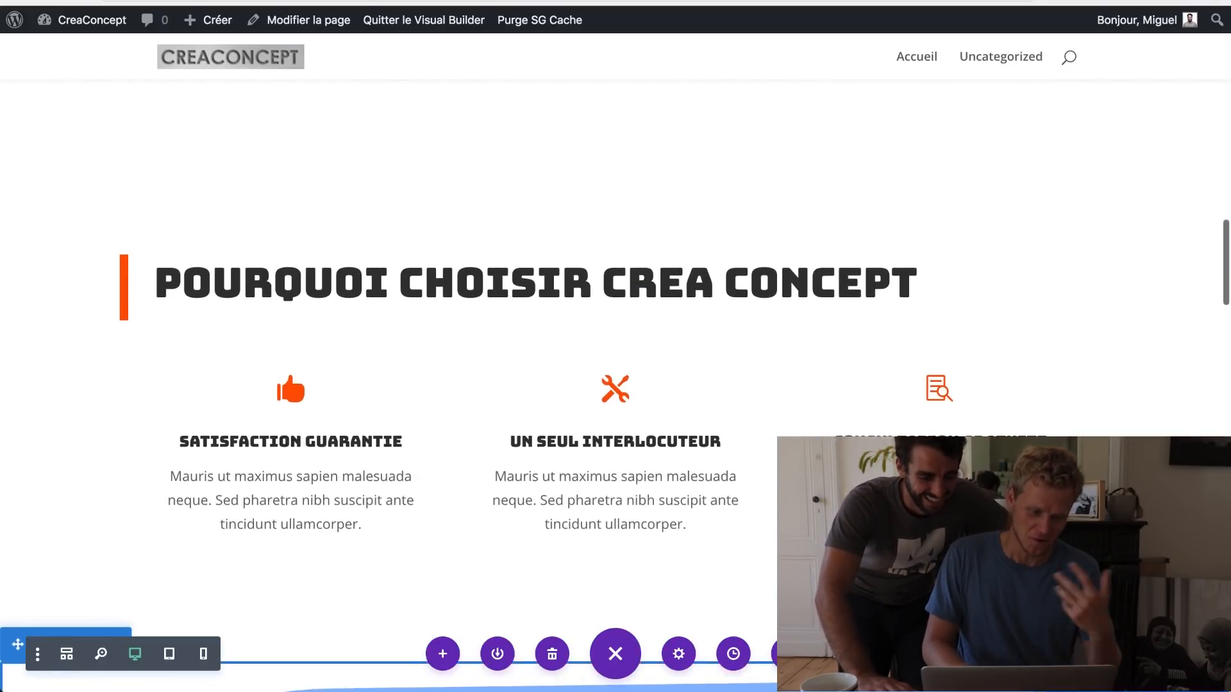
scroll(616, 385, "up", 2)
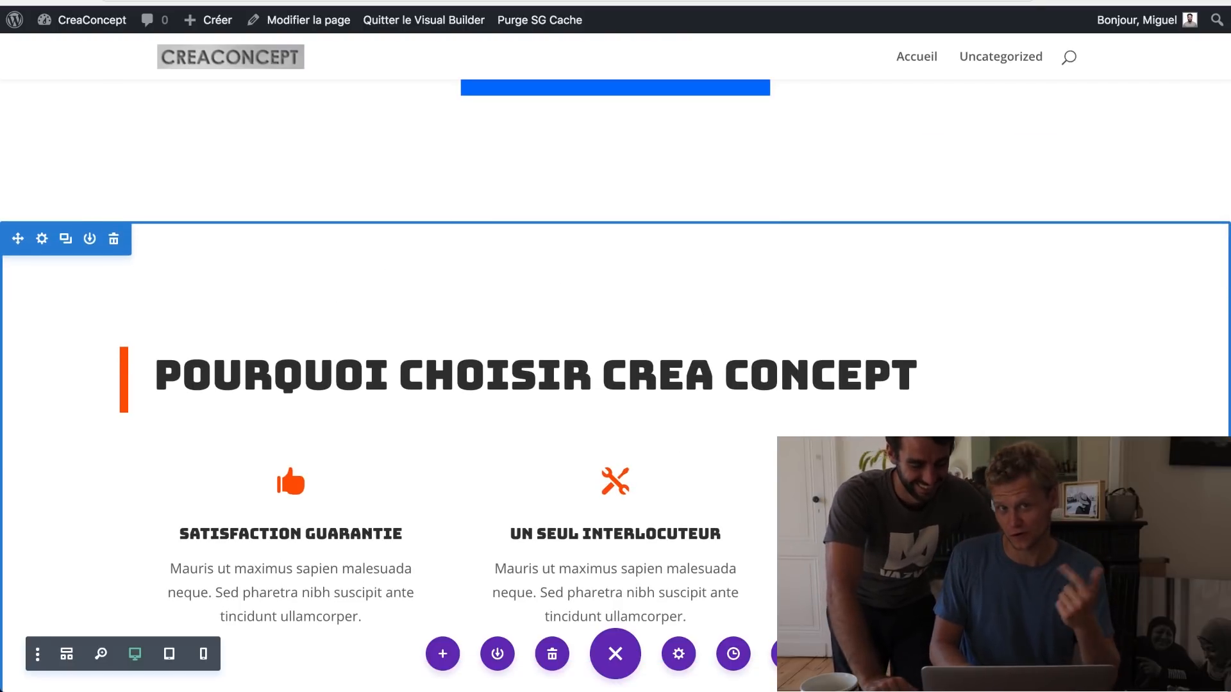
scroll(616, 385, "up", 2)
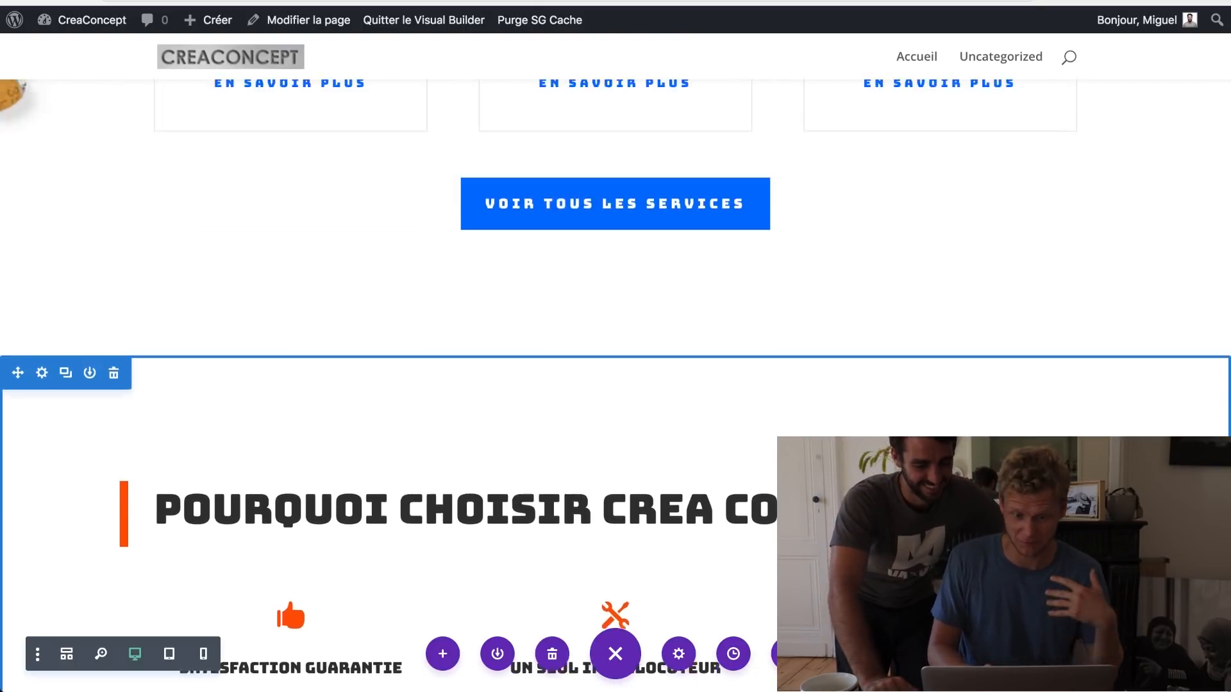
scroll(616, 385, "up", 1)
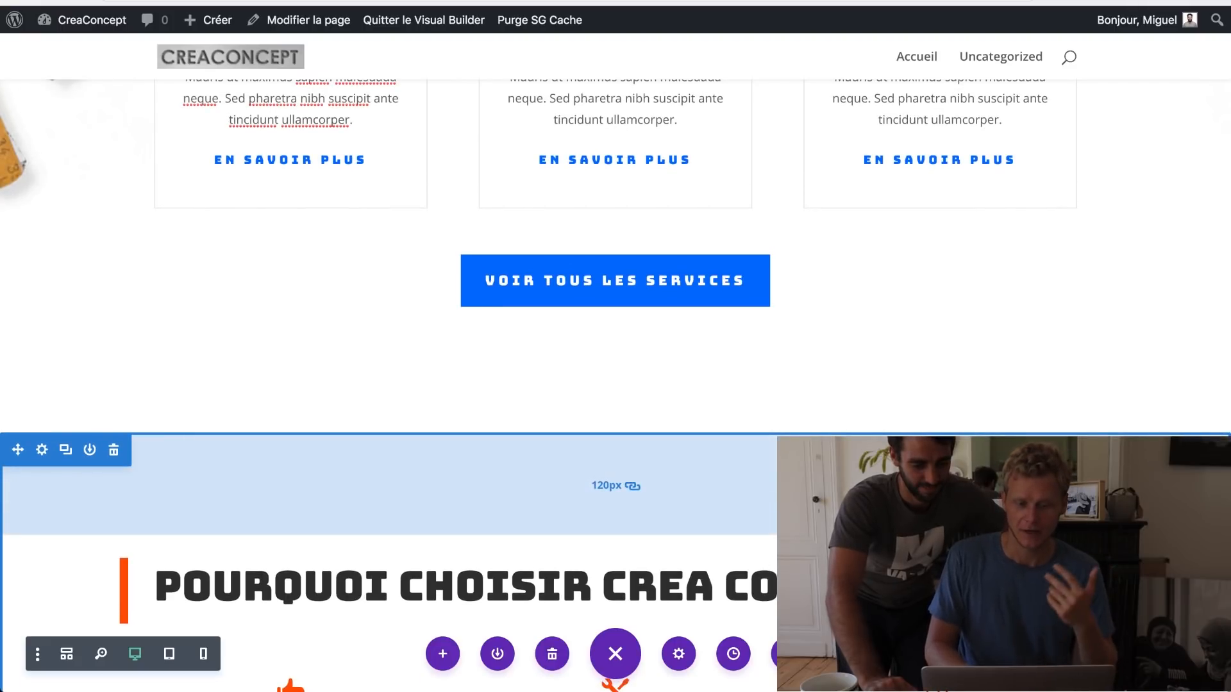
scroll(615, 385, "up", 8)
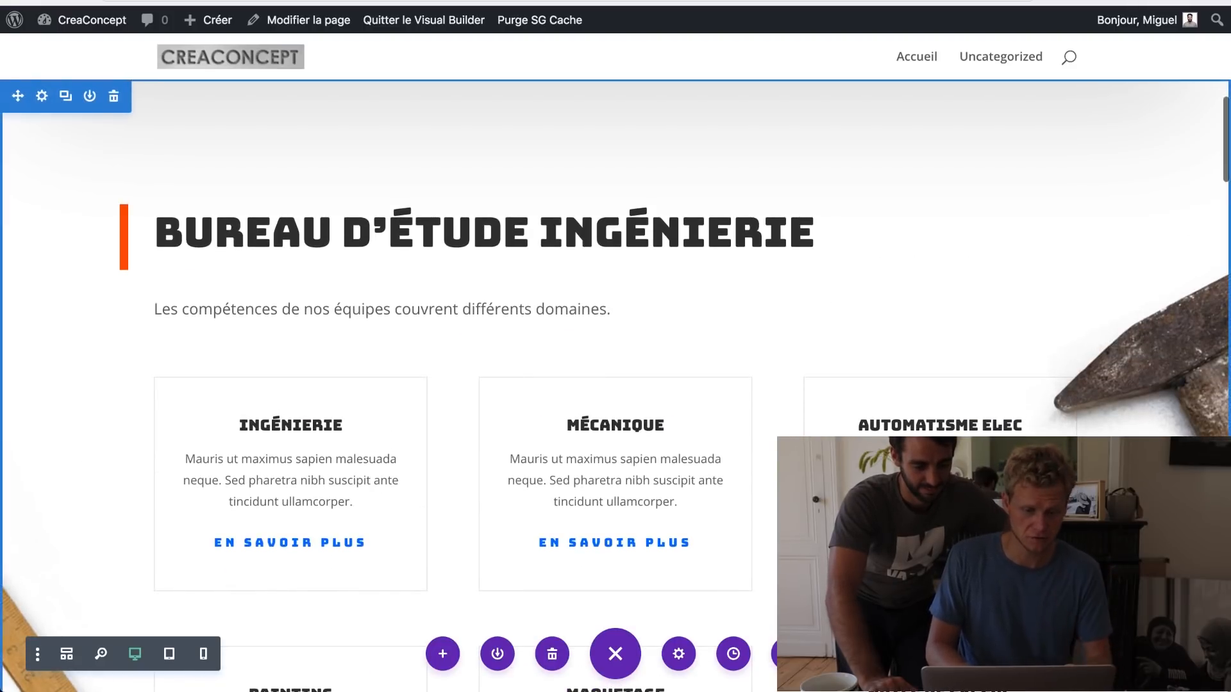
scroll(616, 384, "up", 10)
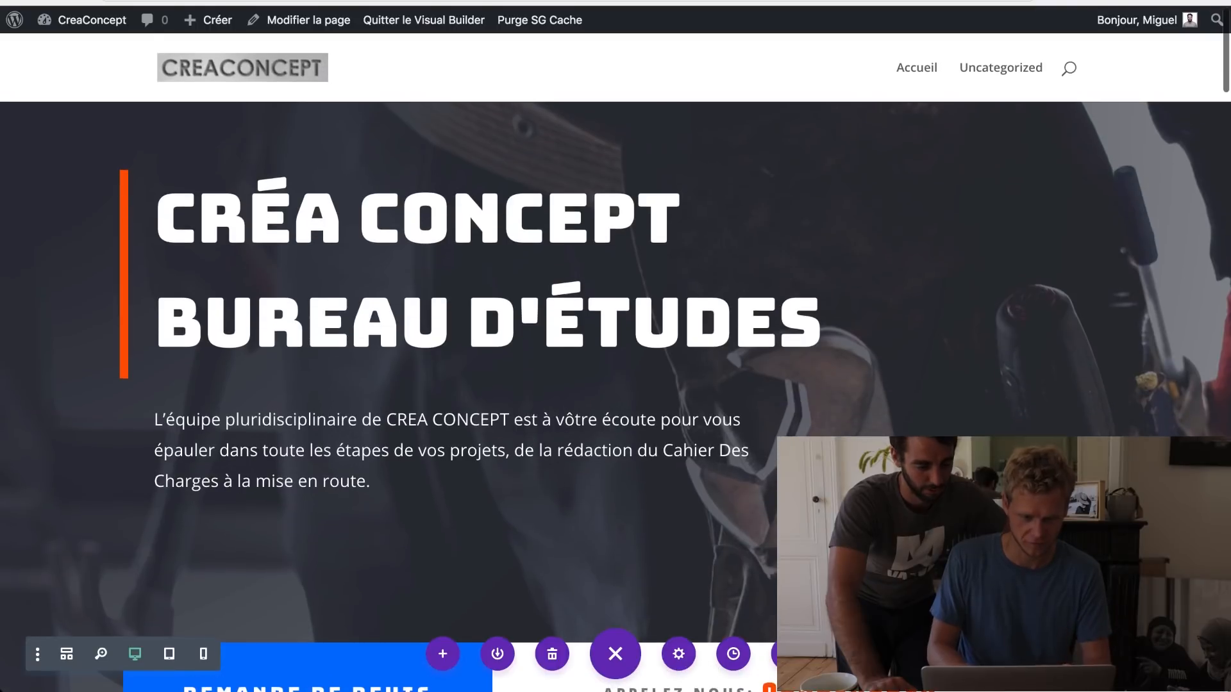
scroll(615, 384, "down", 1)
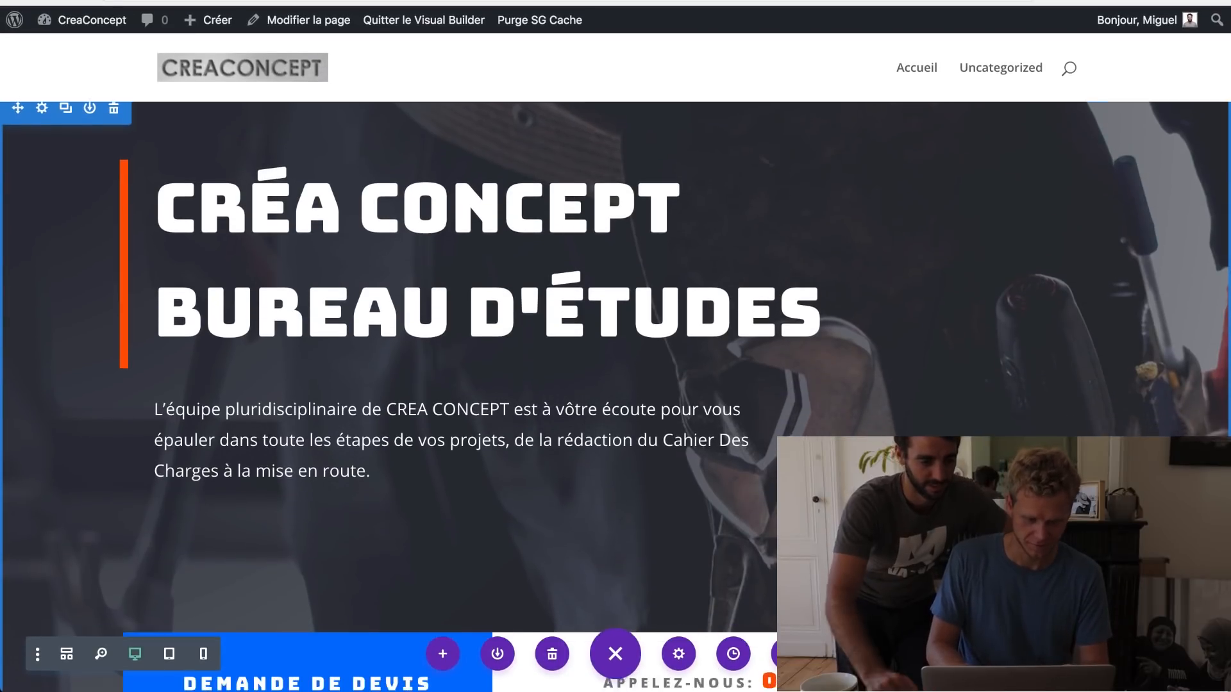
scroll(615, 384, "down", 1)
scroll(616, 385, "up", 2)
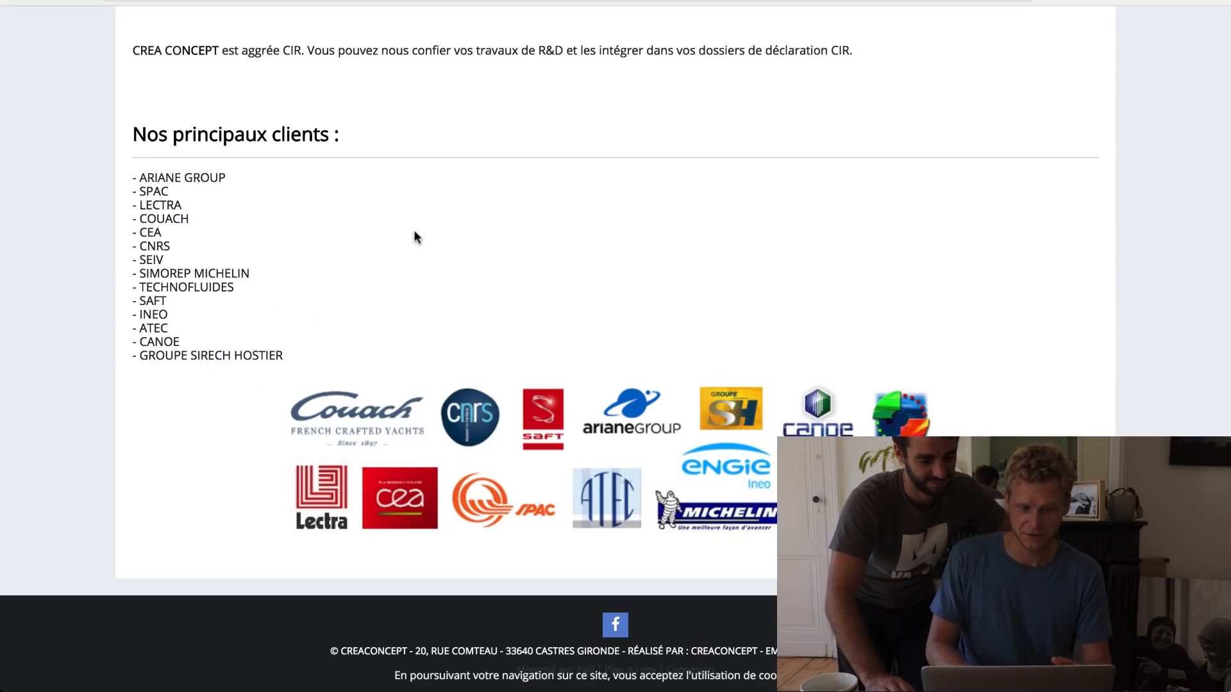
scroll(413, 237, "up", 15)
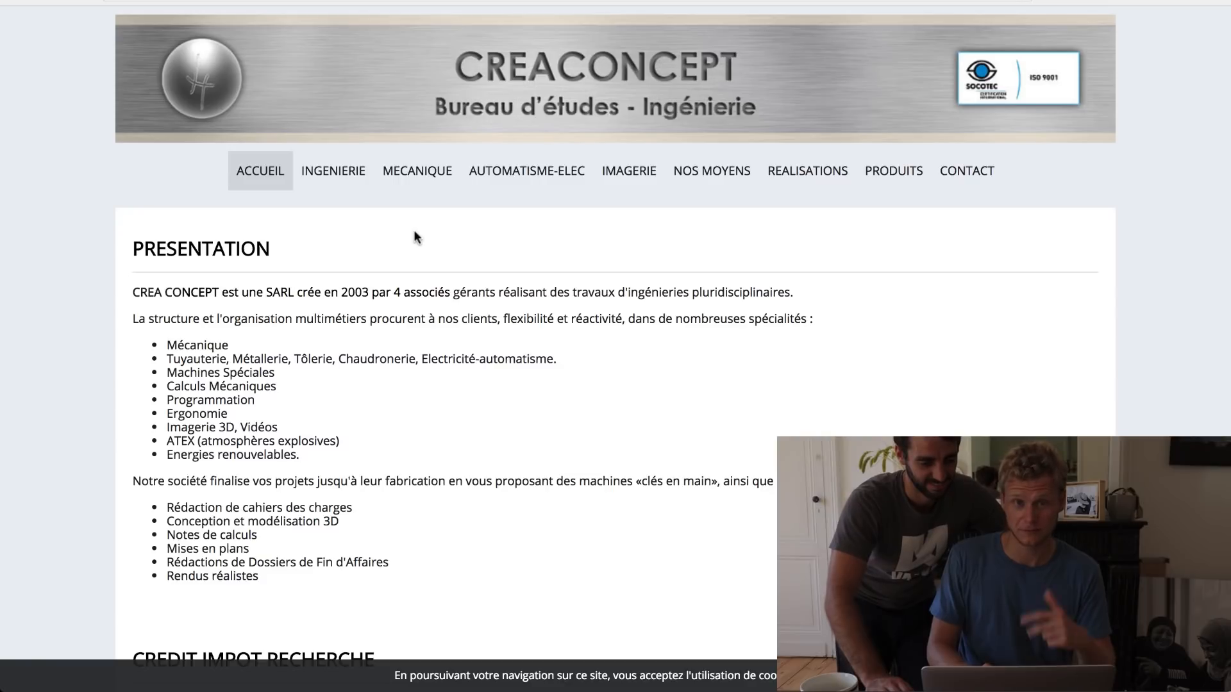
left_click(418, 179)
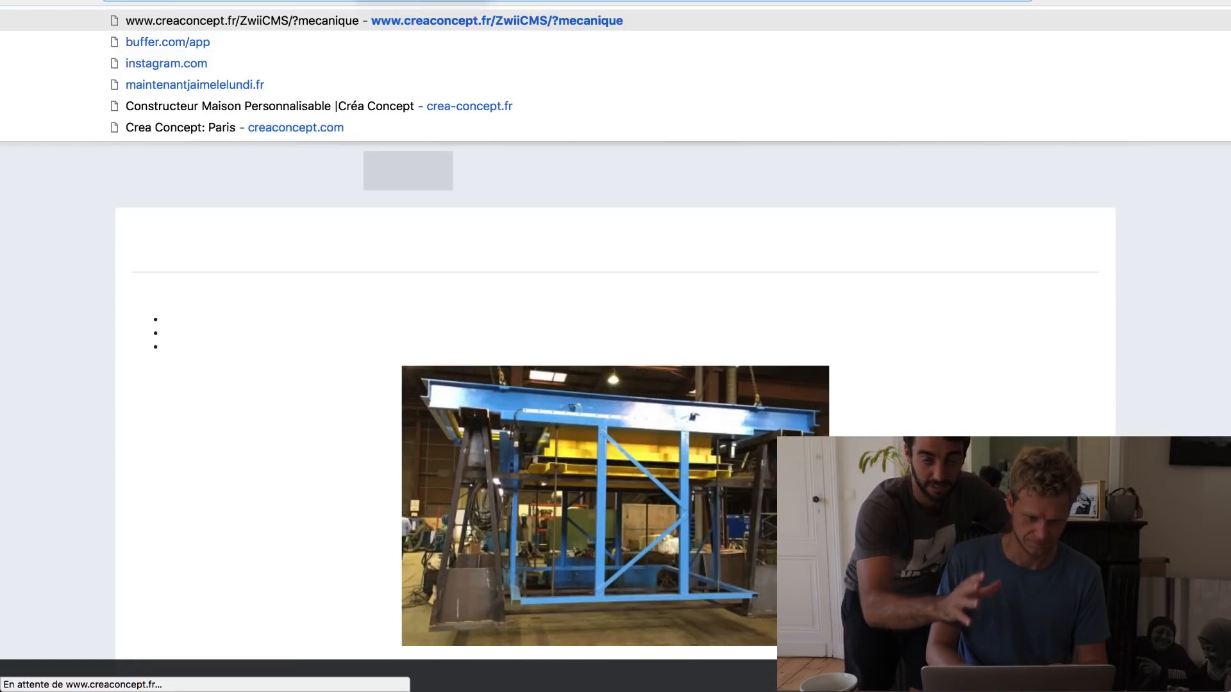
scroll(317, 313, "down", 12)
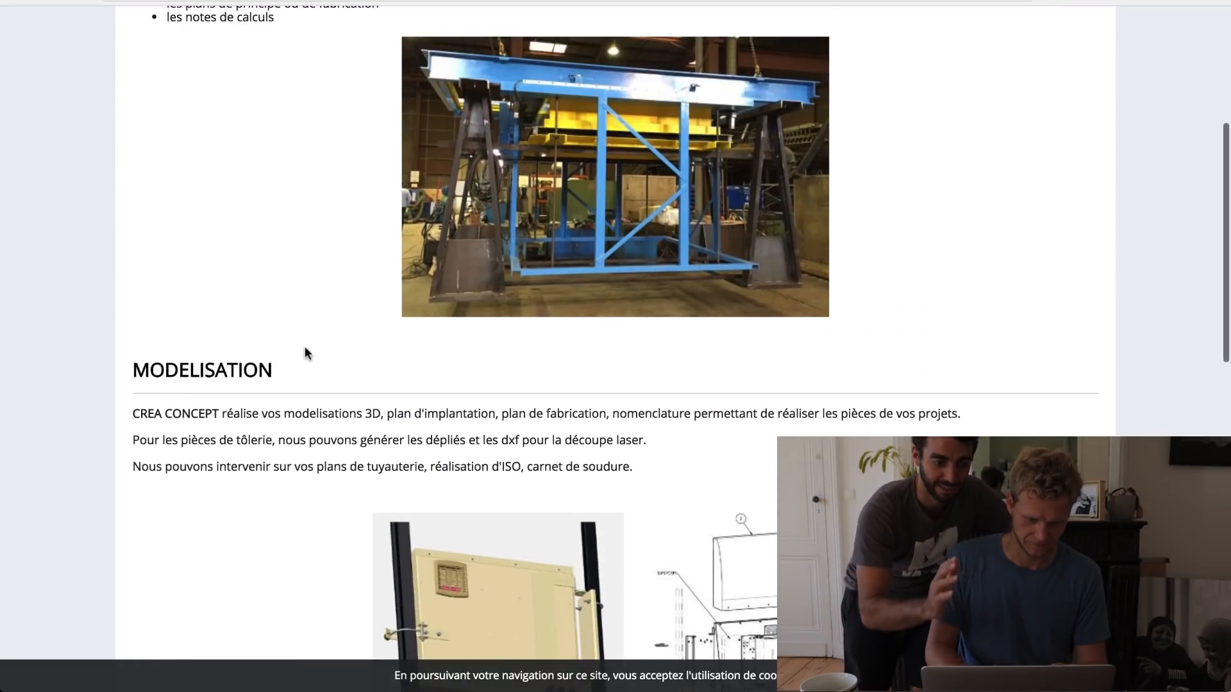
scroll(305, 346, "down", 7)
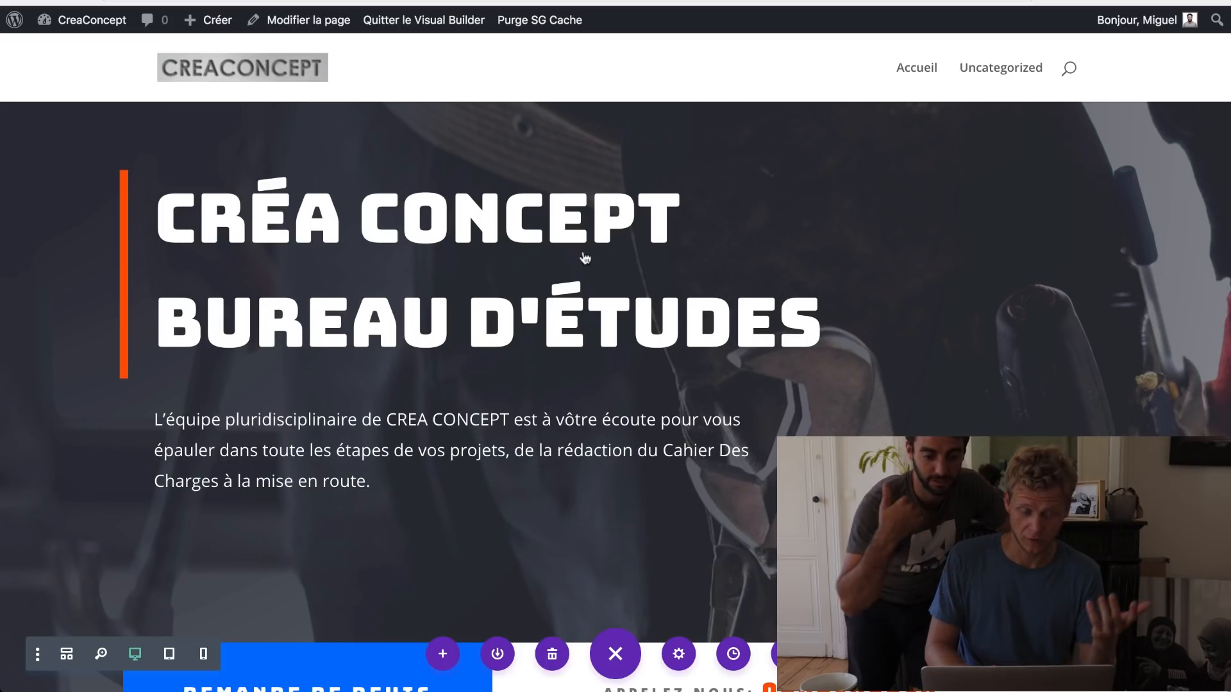
scroll(583, 251, "down", 2)
scroll(583, 251, "down", 3)
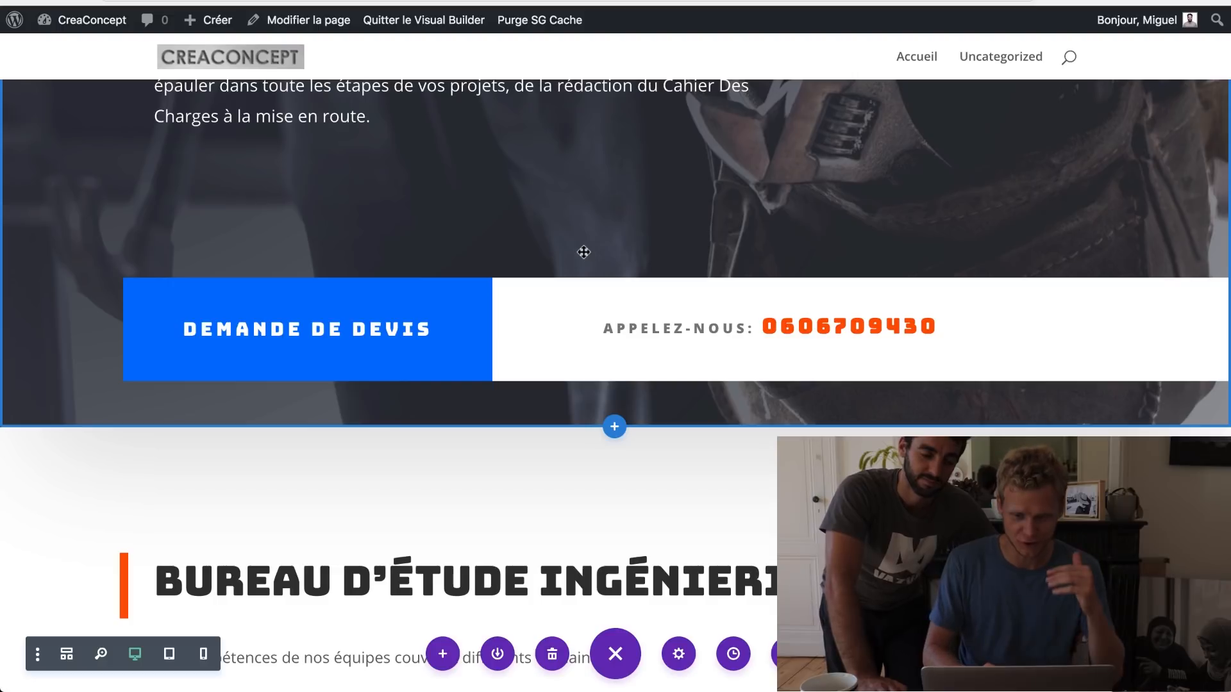
mouse_move(593, 282)
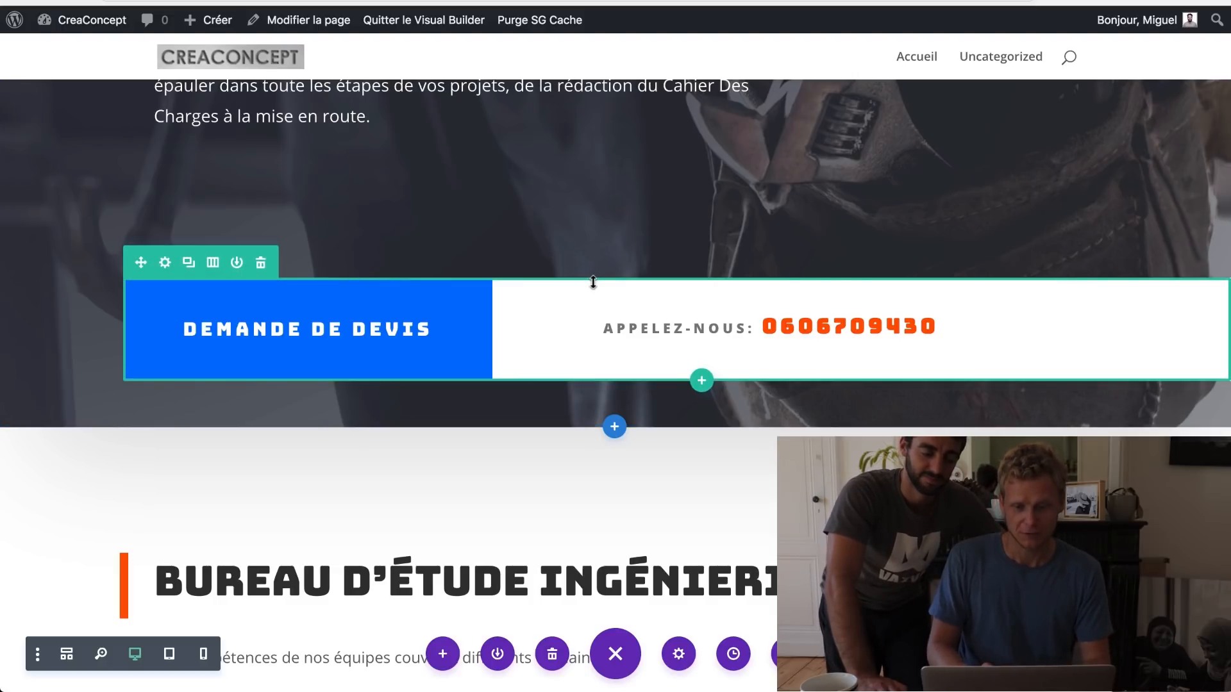
scroll(593, 282, "up", 6)
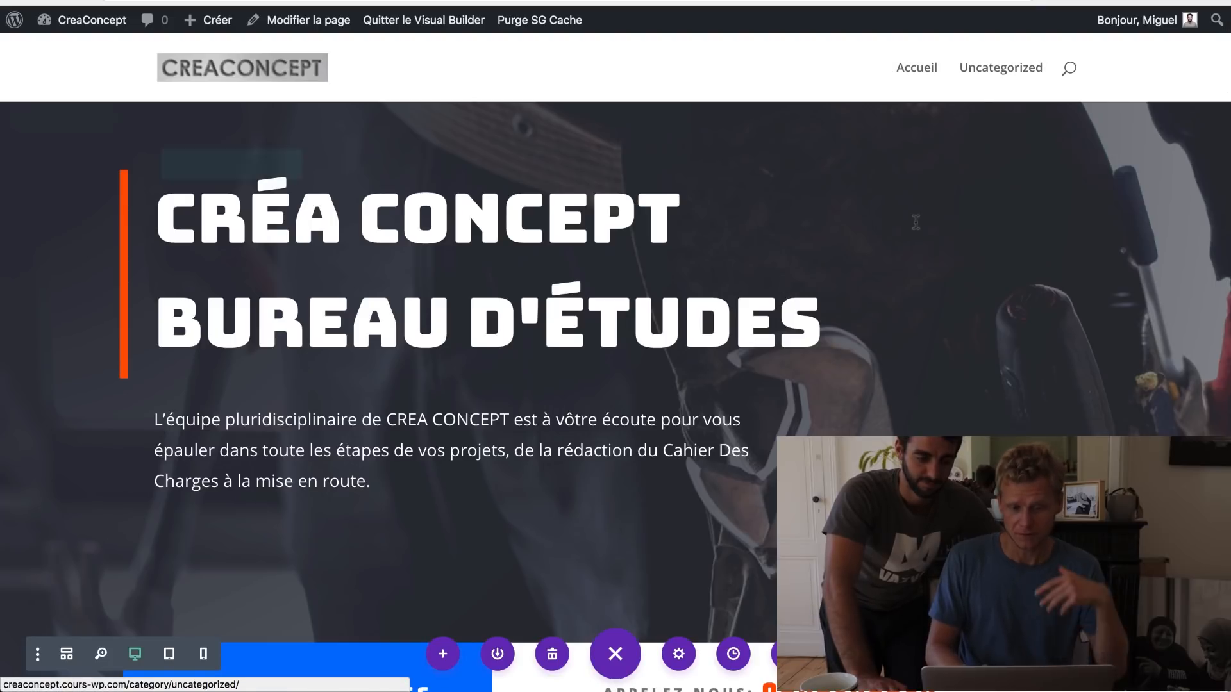
mouse_move(915, 222)
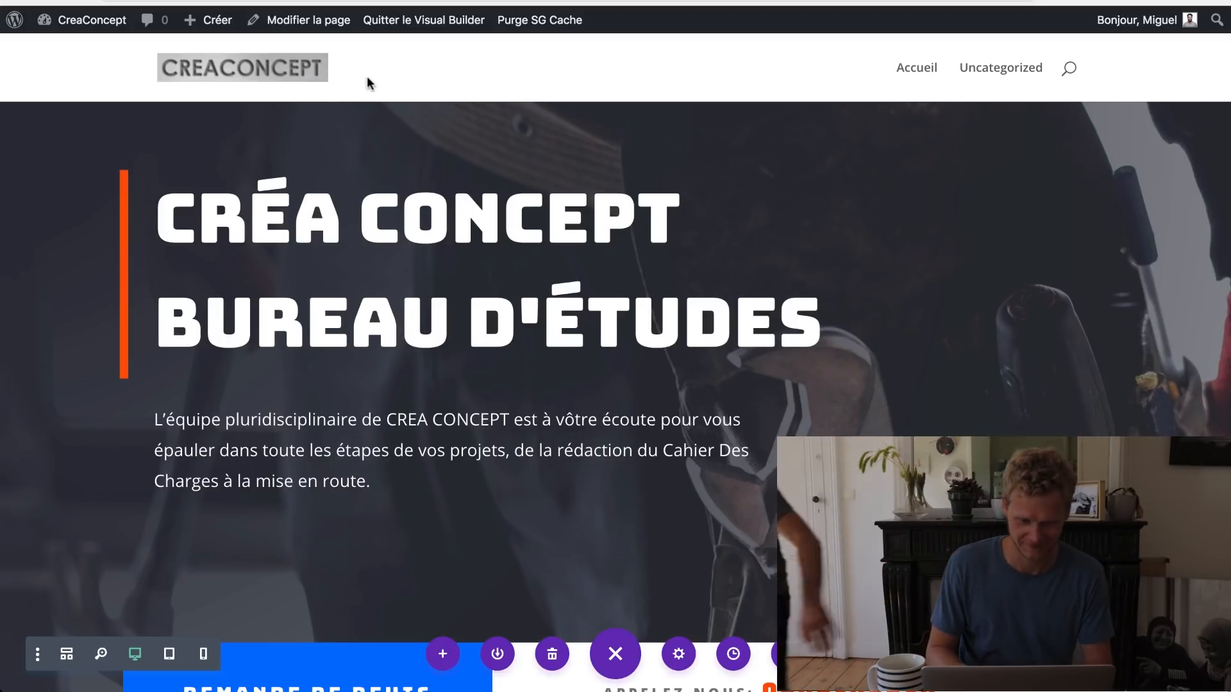
mouse_move(401, 141)
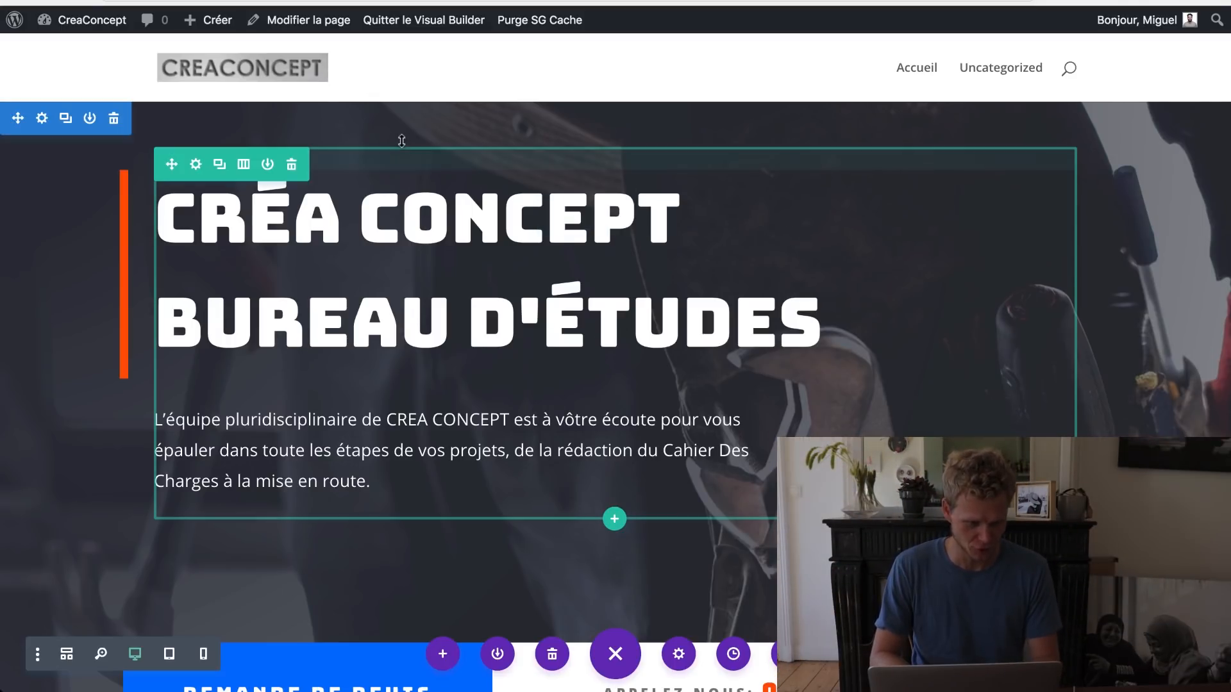
mouse_move(89, 37)
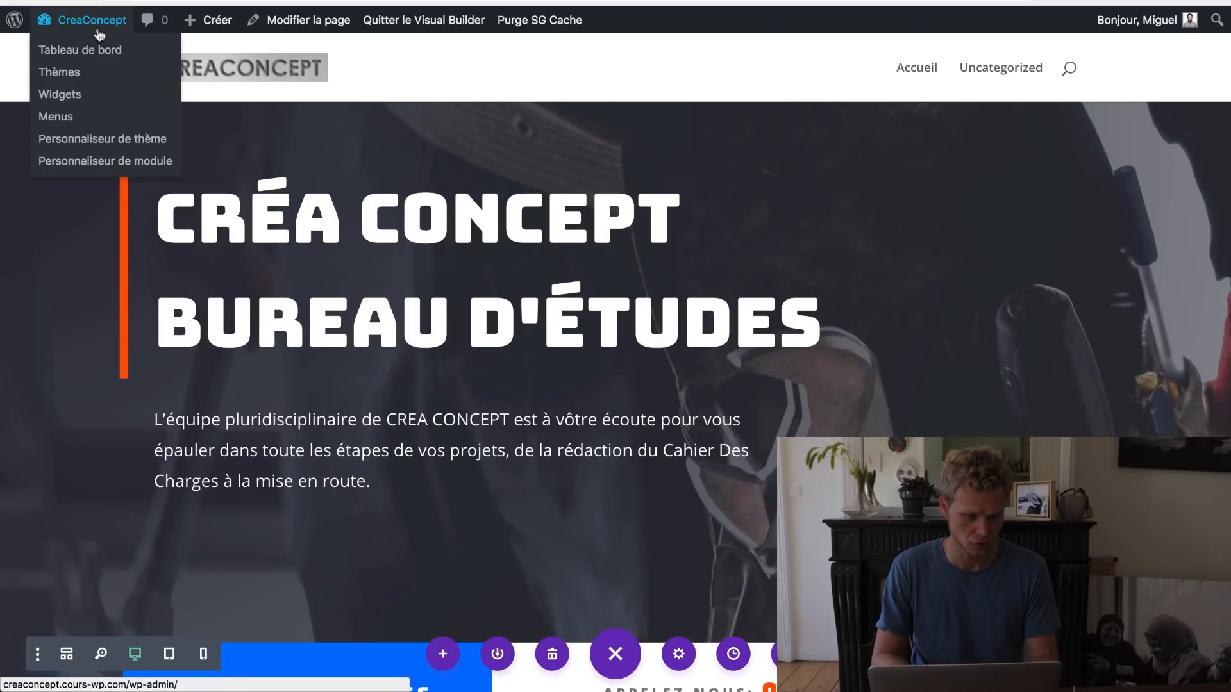
Step: From the dashboard's Menus page, create an empty menu named 'Menu Principal'
left_click(92, 26)
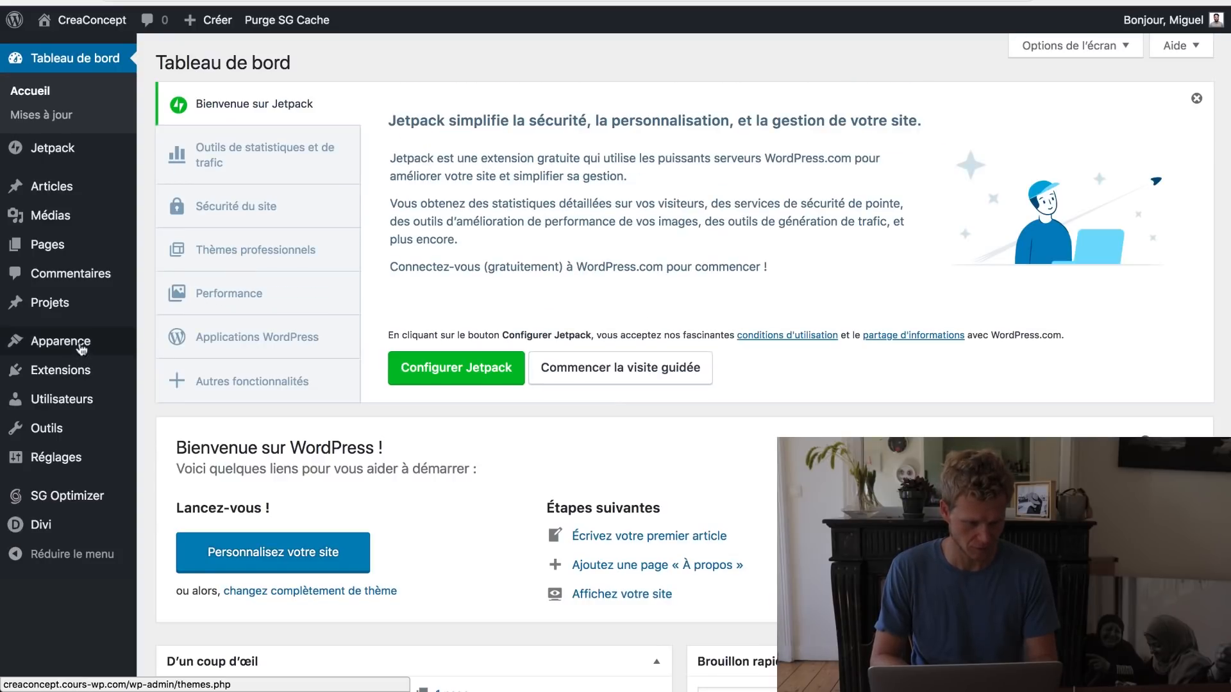
mouse_move(97, 353)
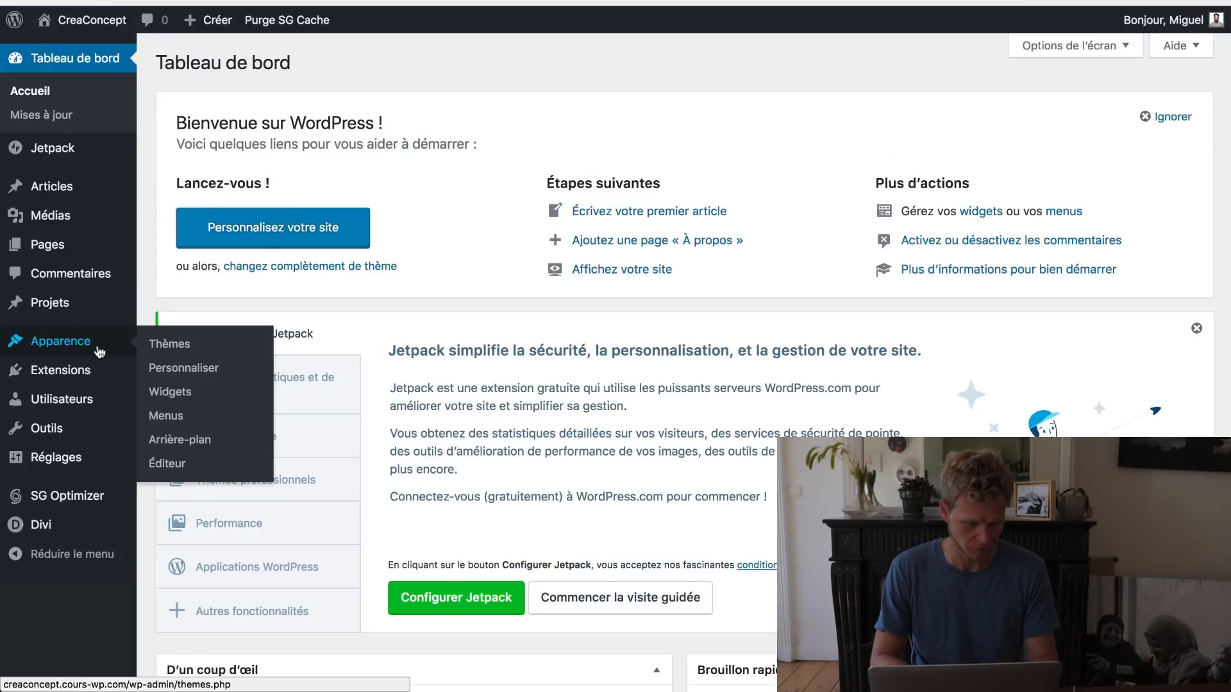
left_click(179, 418)
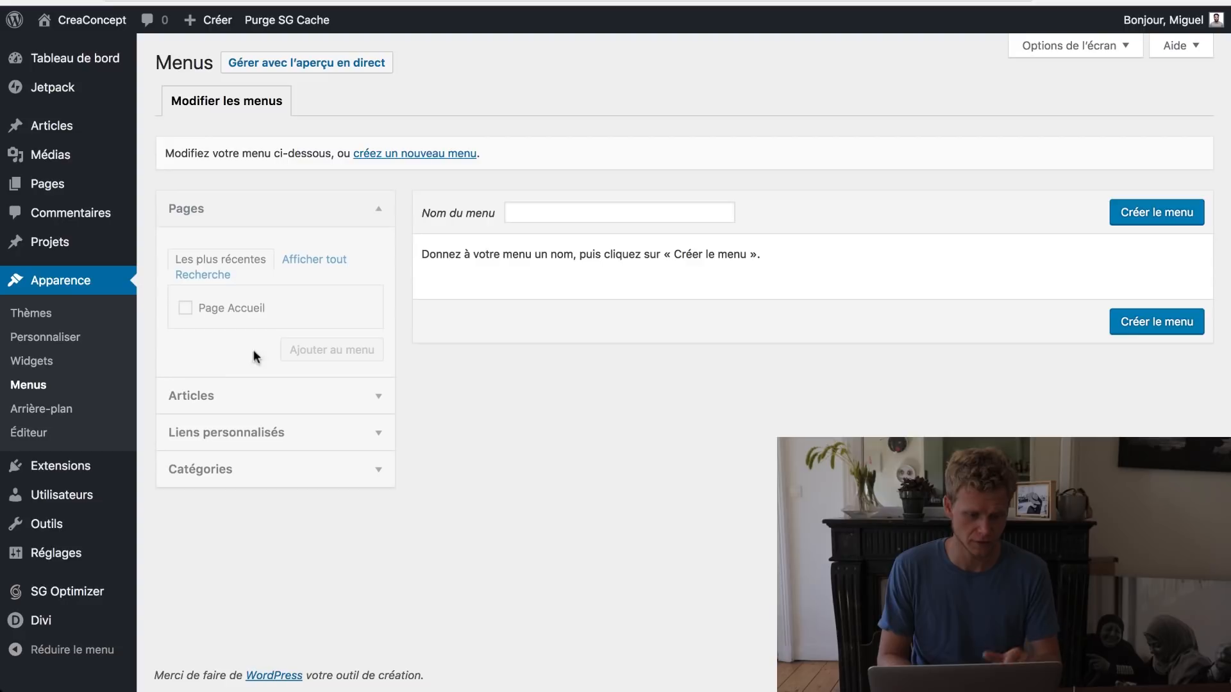
left_click(242, 433)
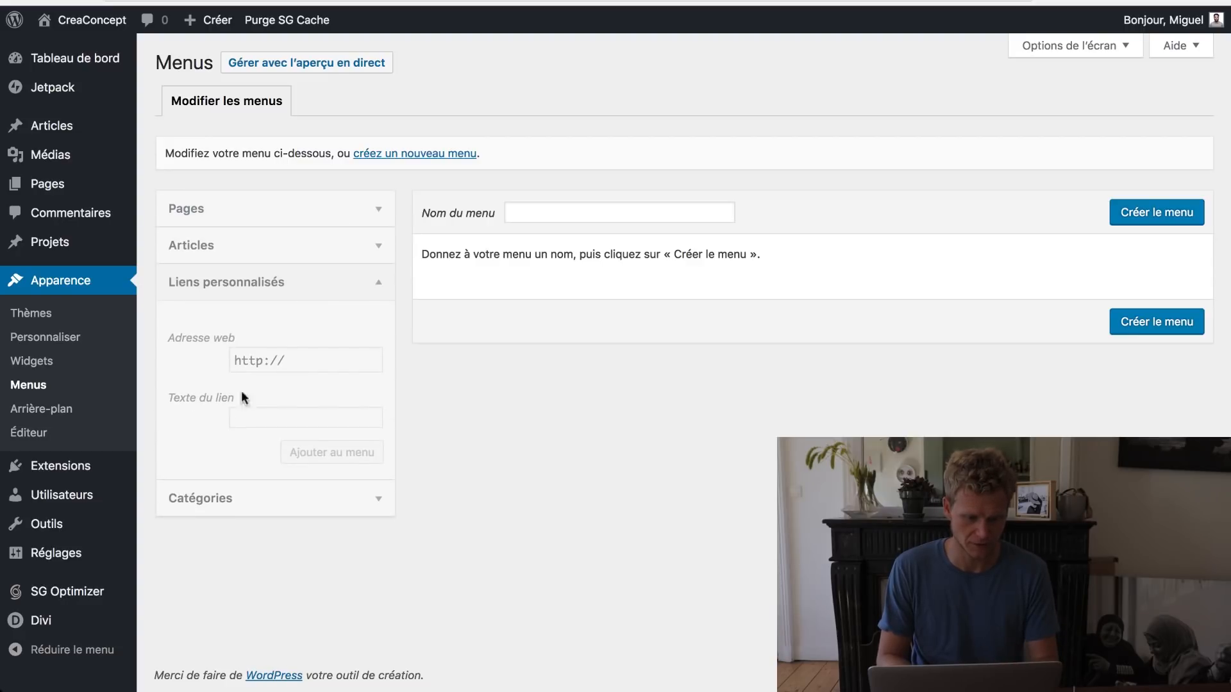
left_click(417, 161)
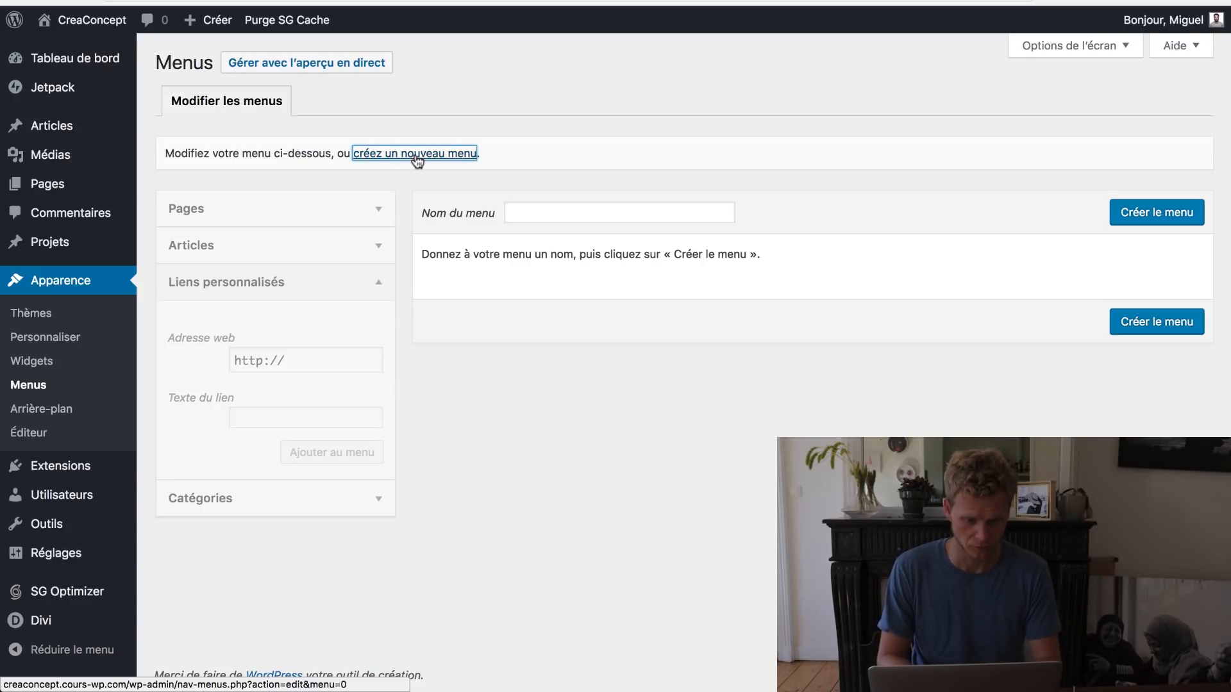
left_click(555, 215)
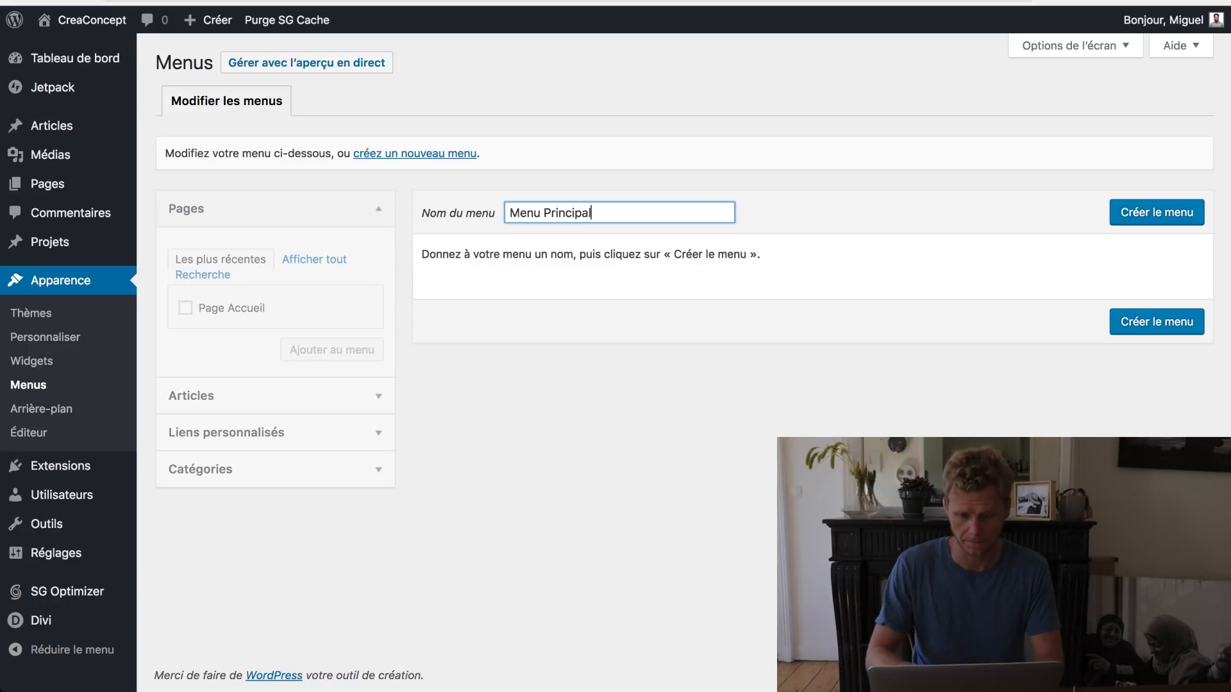
left_click(1125, 212)
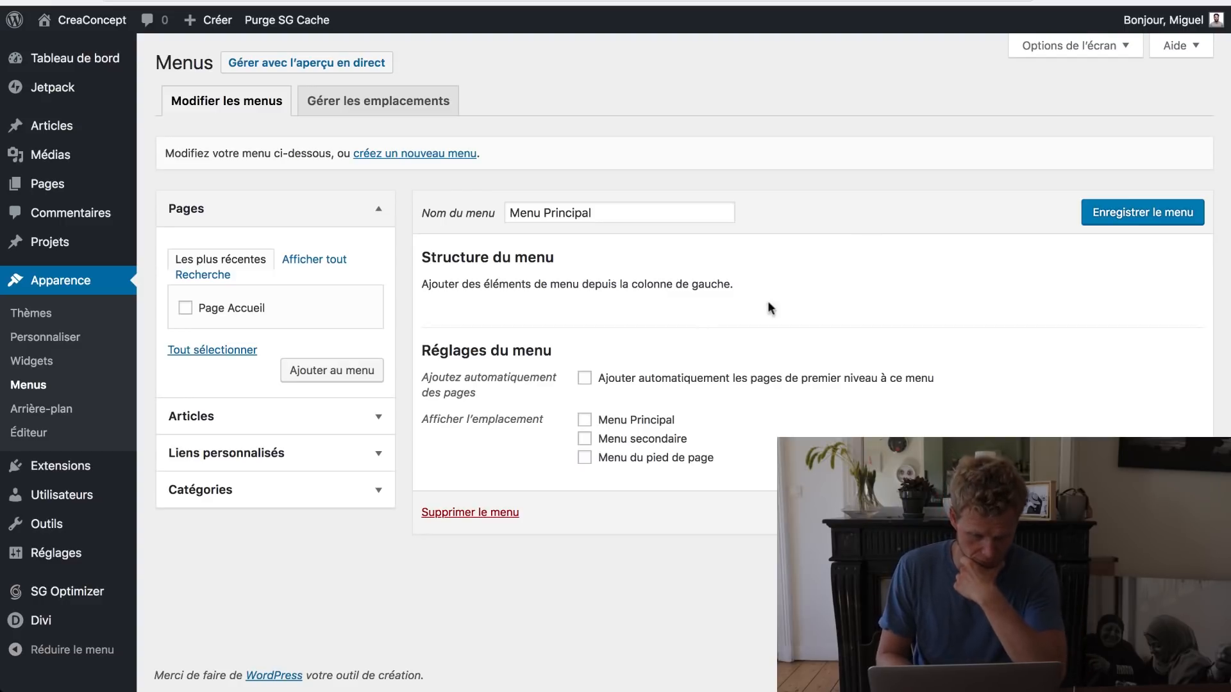
Step: Assign the menu to the Menu Principal location, add Page Accueil, and save the menu
left_click(583, 421)
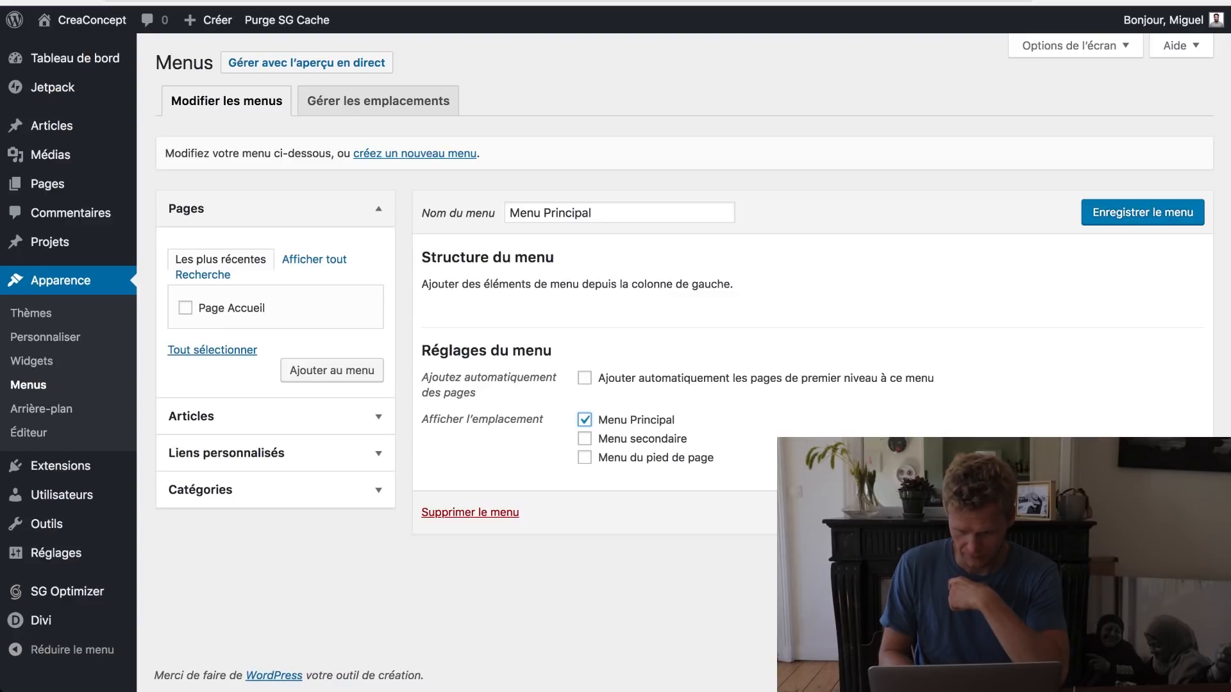
key("Return")
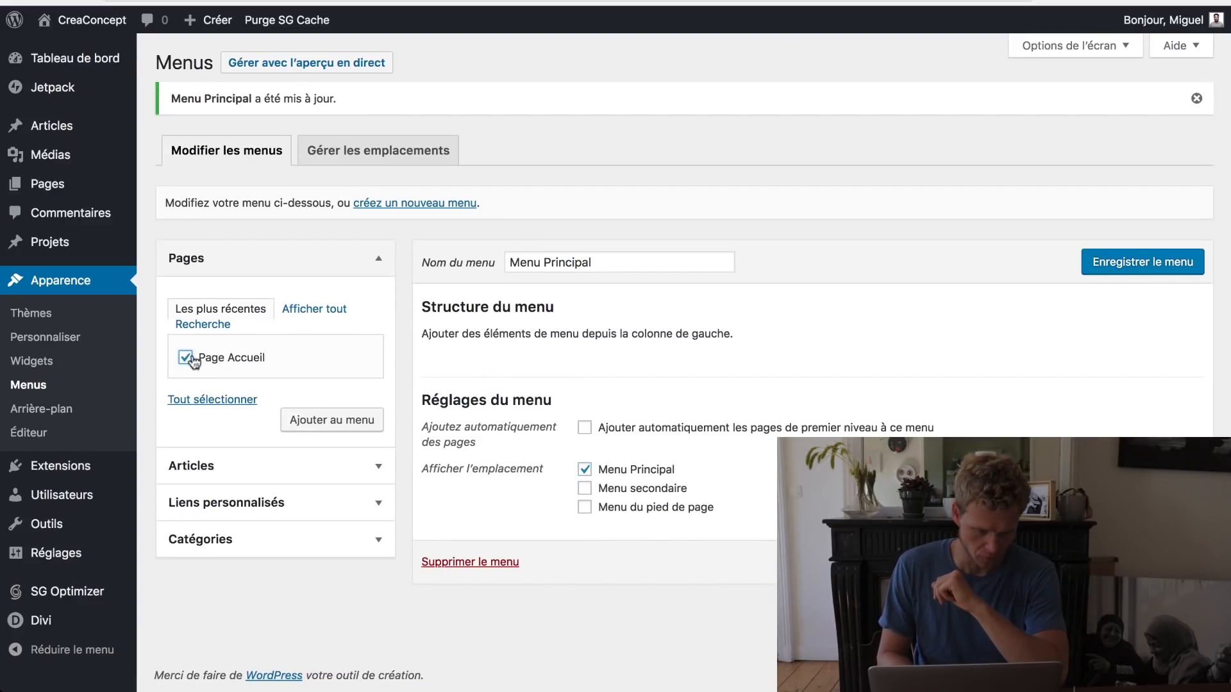
left_click(332, 417)
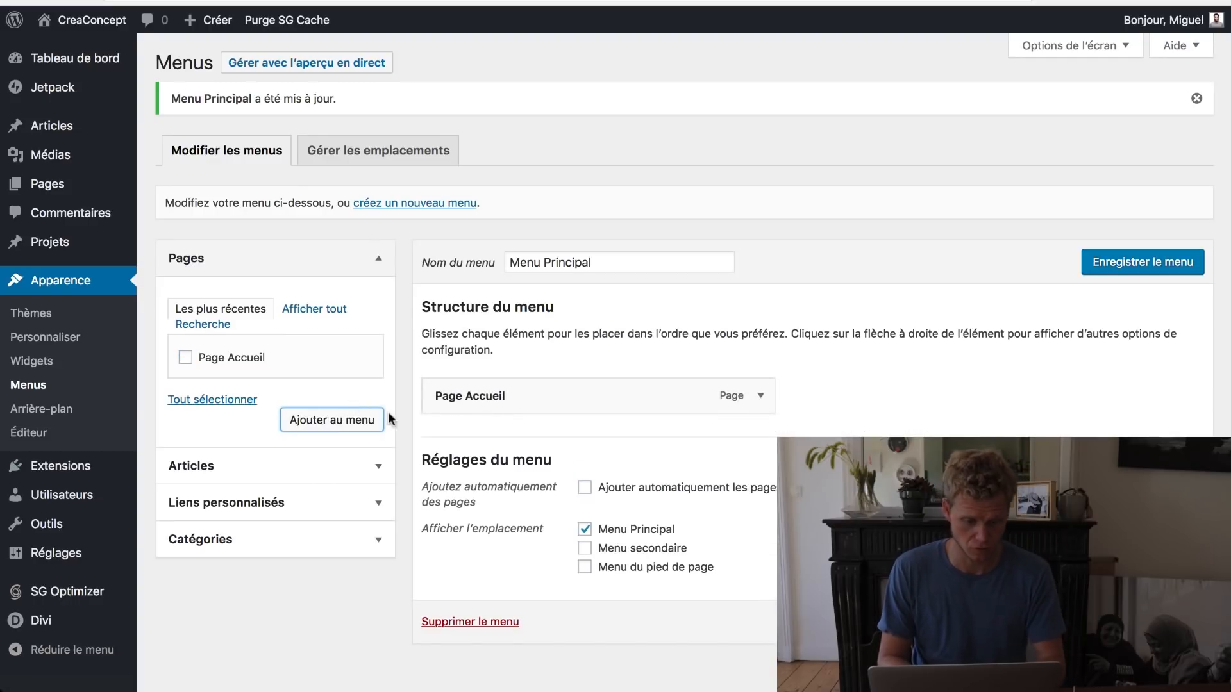
left_click(1098, 266)
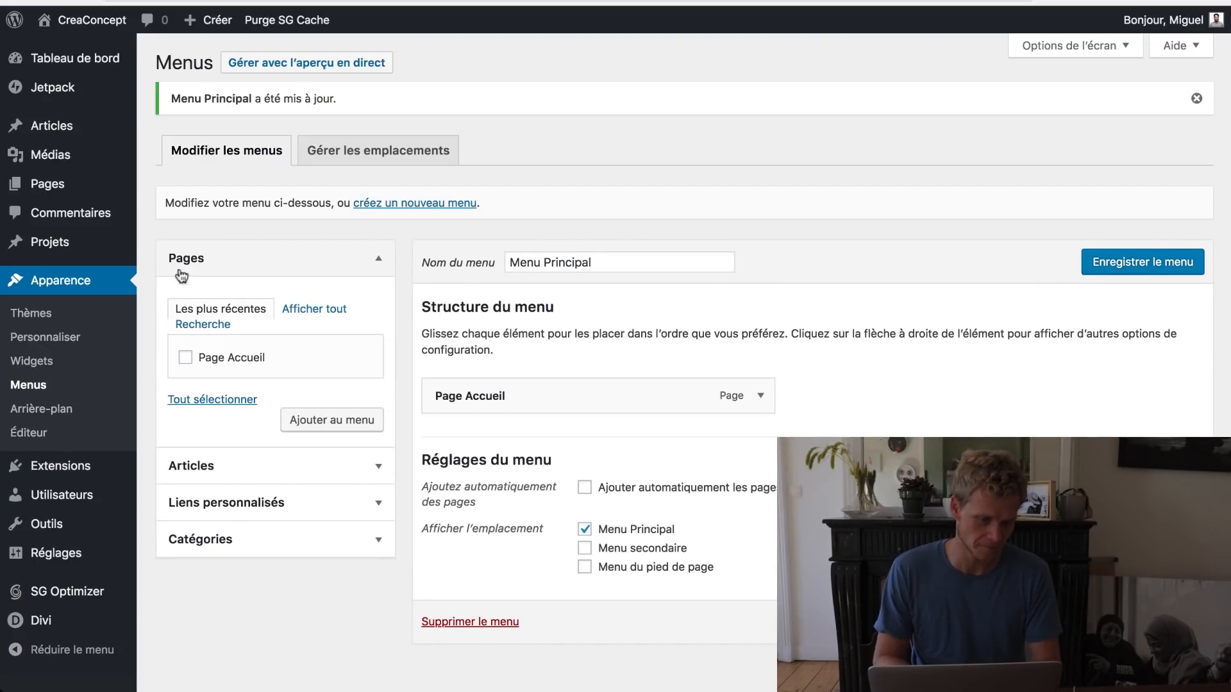
mouse_move(82, 184)
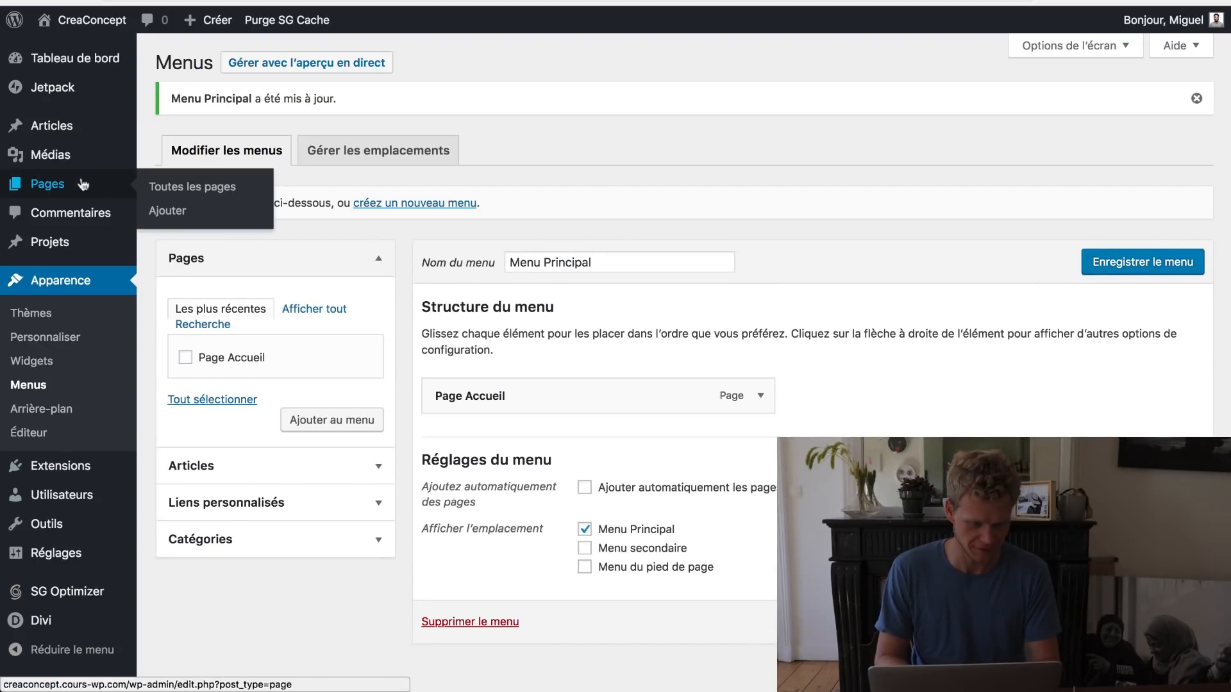
Step: Create and publish a new page titled 'Services'
left_click(176, 211)
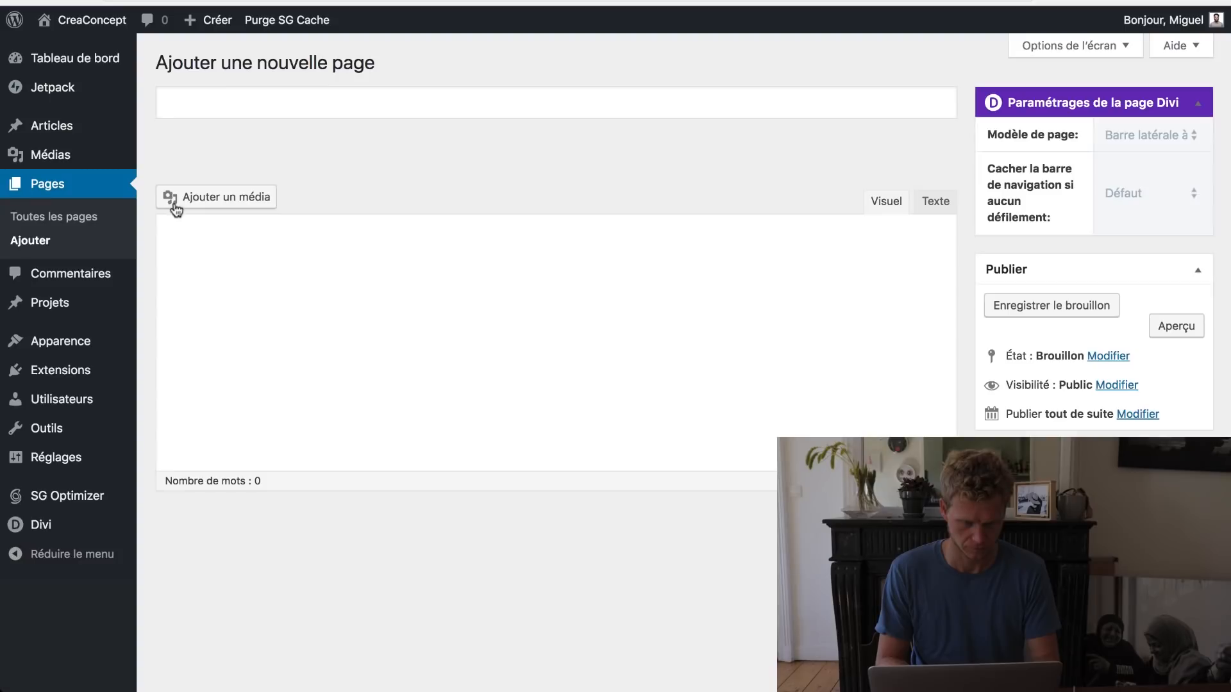
type("Se")
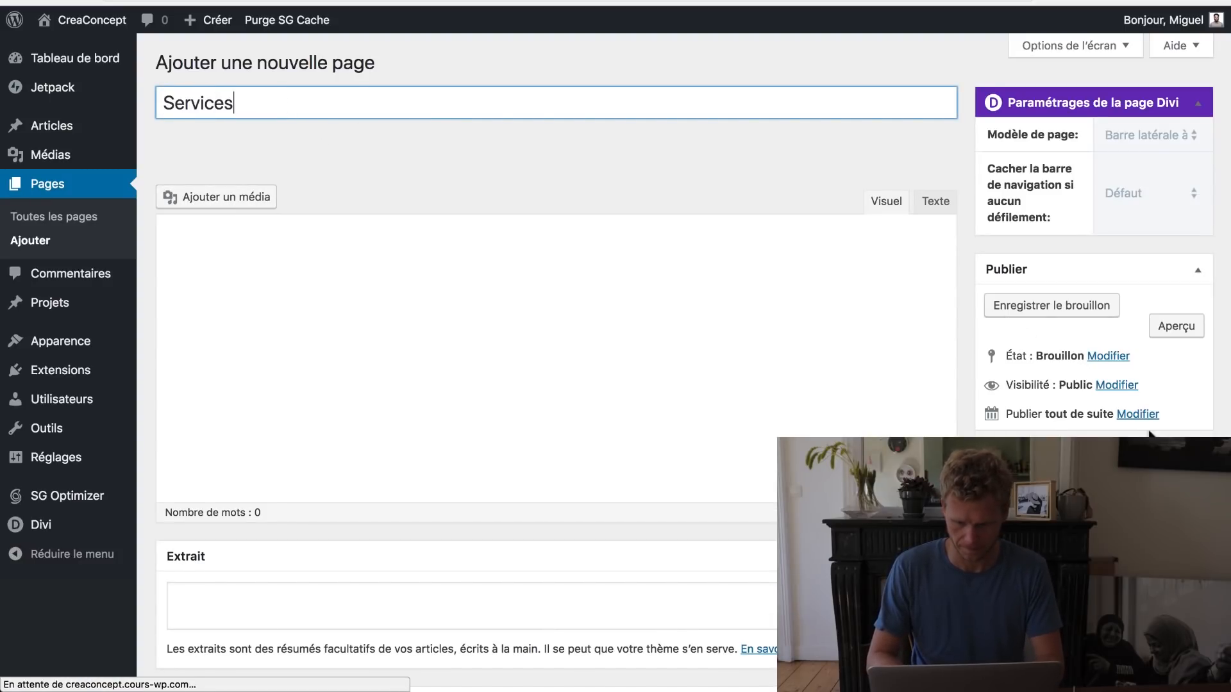
type("rvices")
left_click(729, 163)
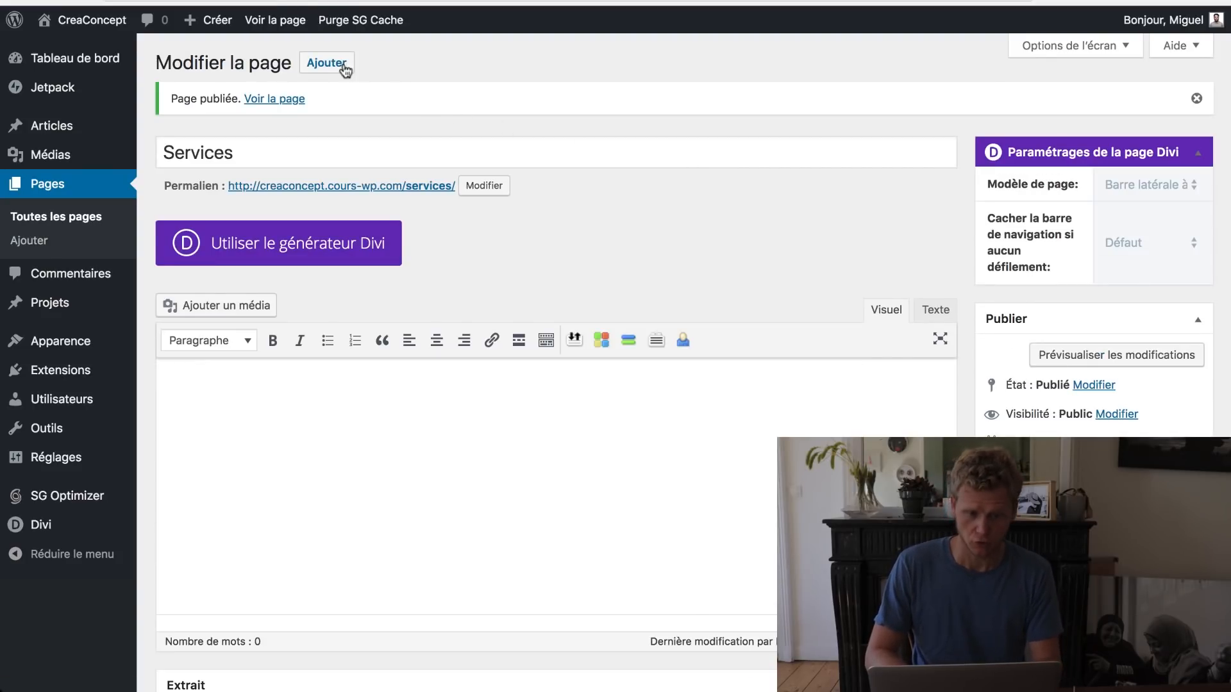
Step: Create a new page titled 'Imagerie' and save it
left_click(343, 67)
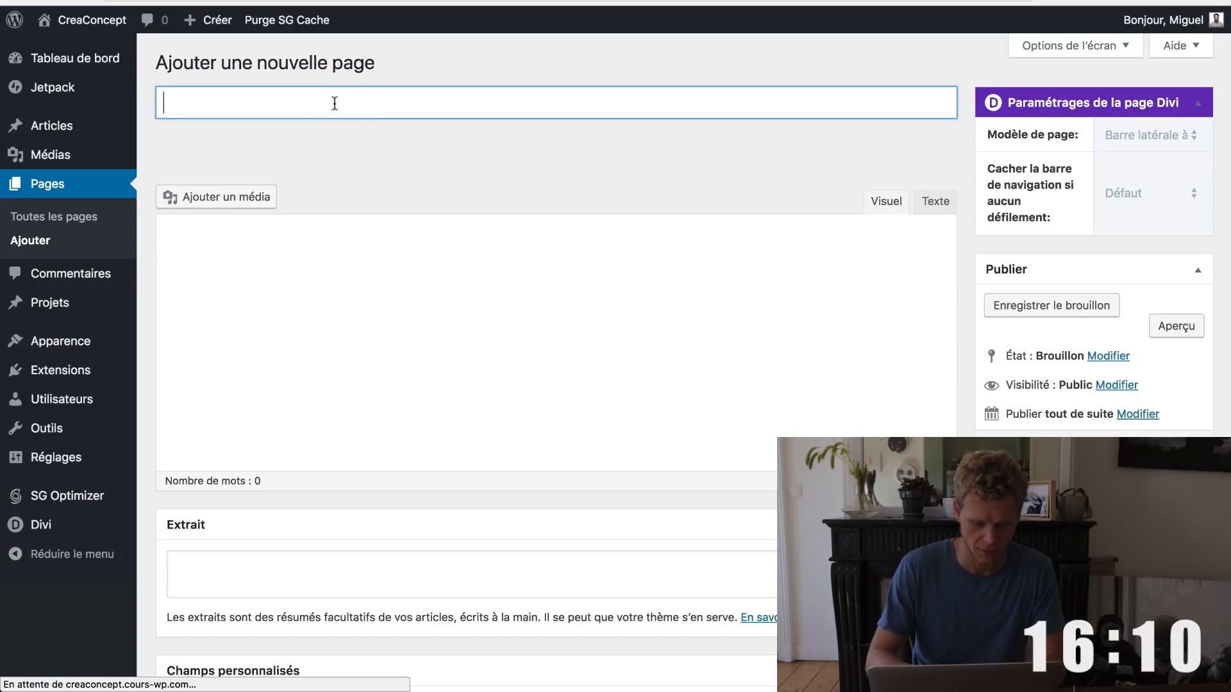
type("Imagerie")
key("Tab")
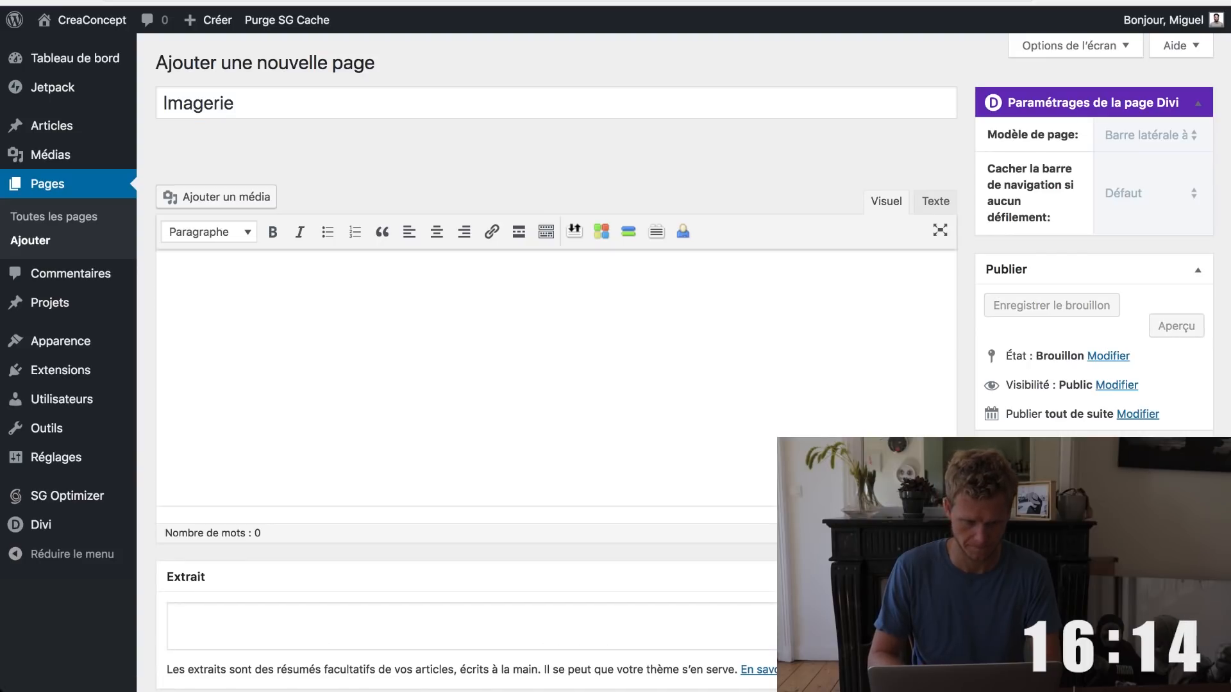
key("super+r")
Step: Publish a 'Mécanique' page with Services as its parent
type("Mécaniq")
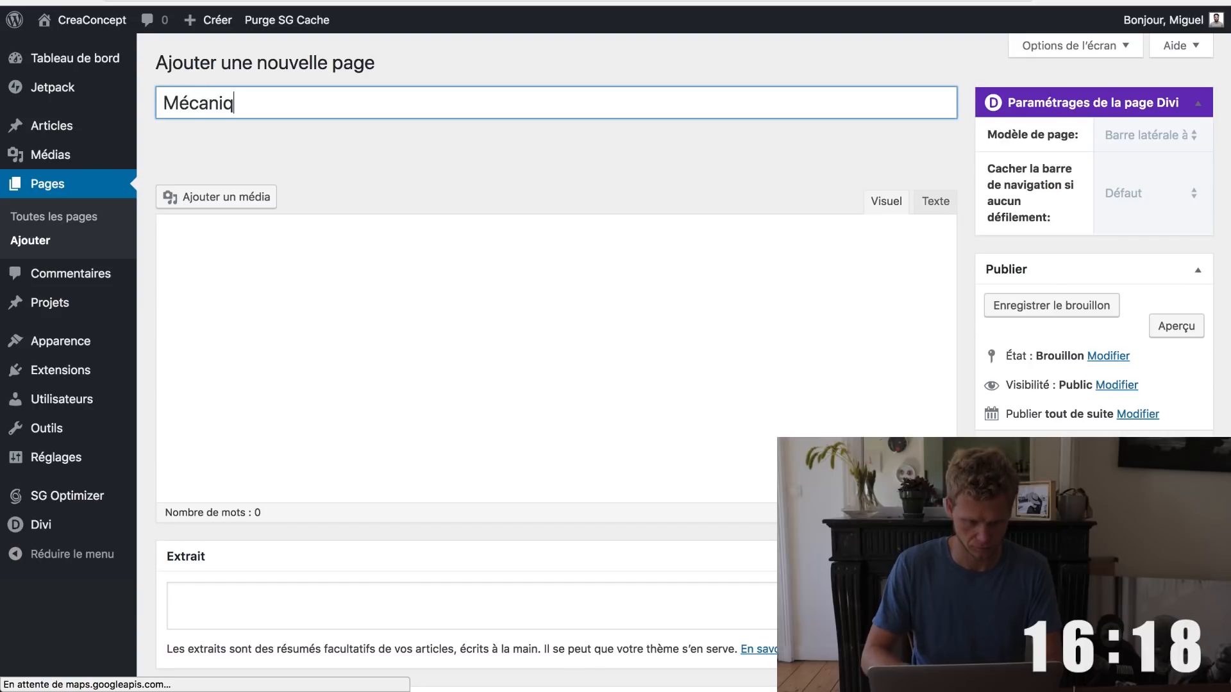
type("ue")
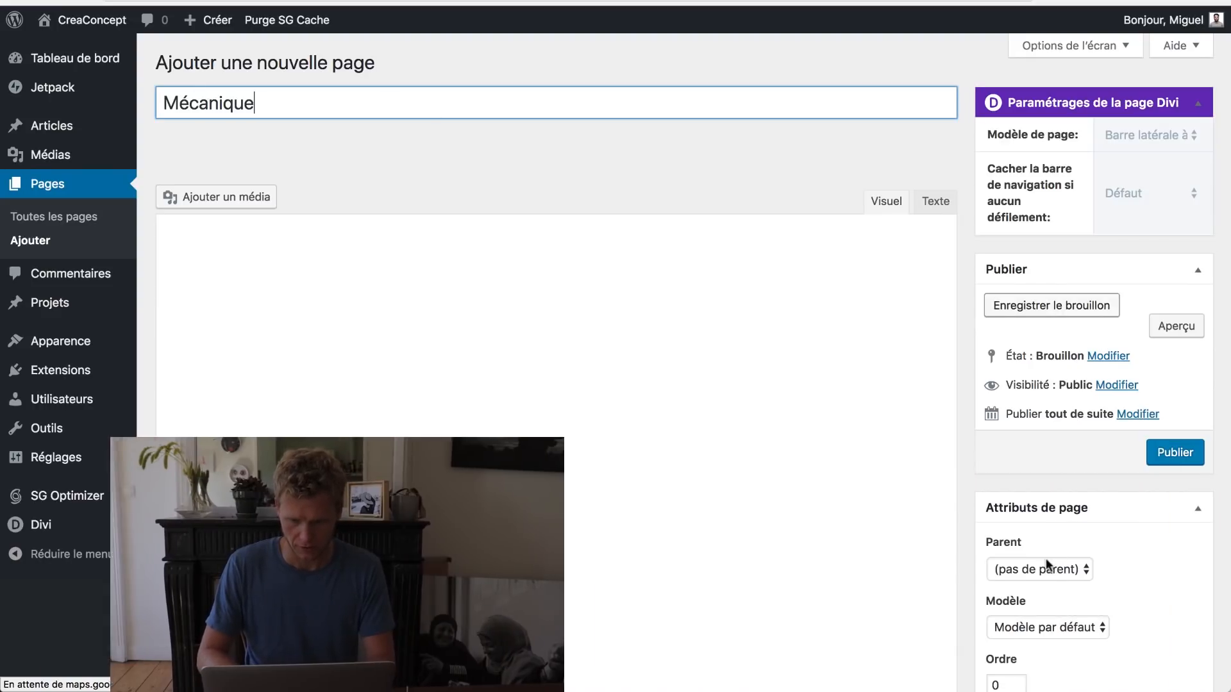
left_click(1047, 568)
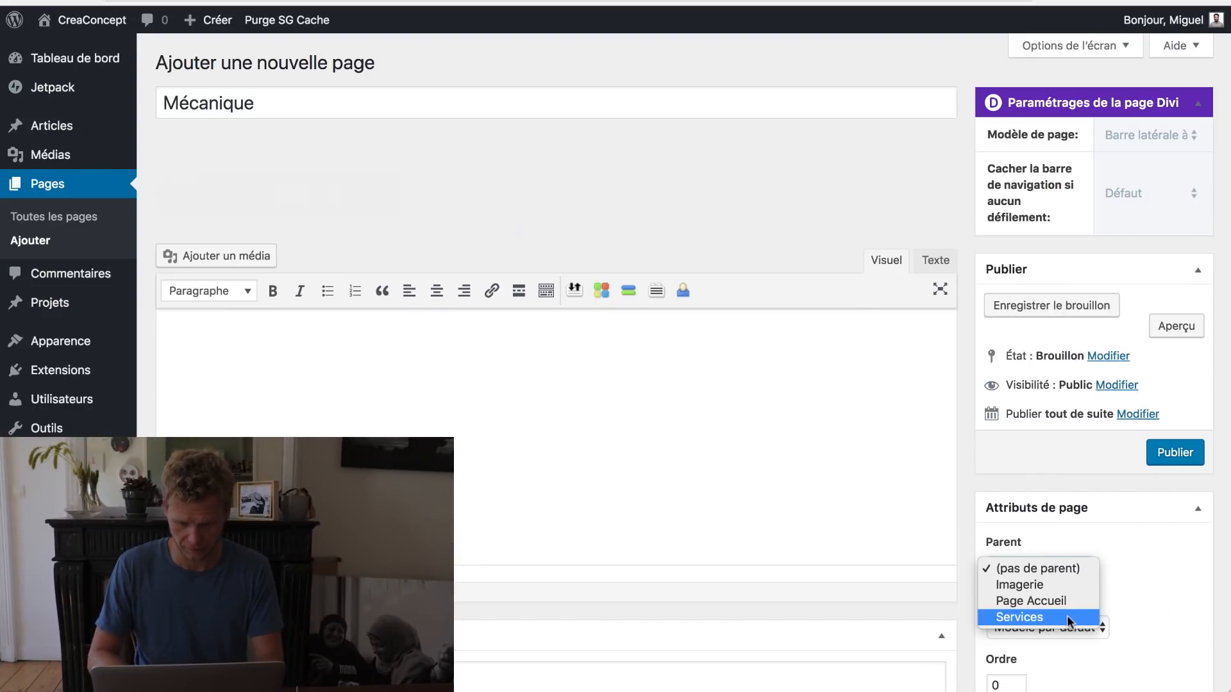
left_click(1065, 618)
left_click(1172, 456)
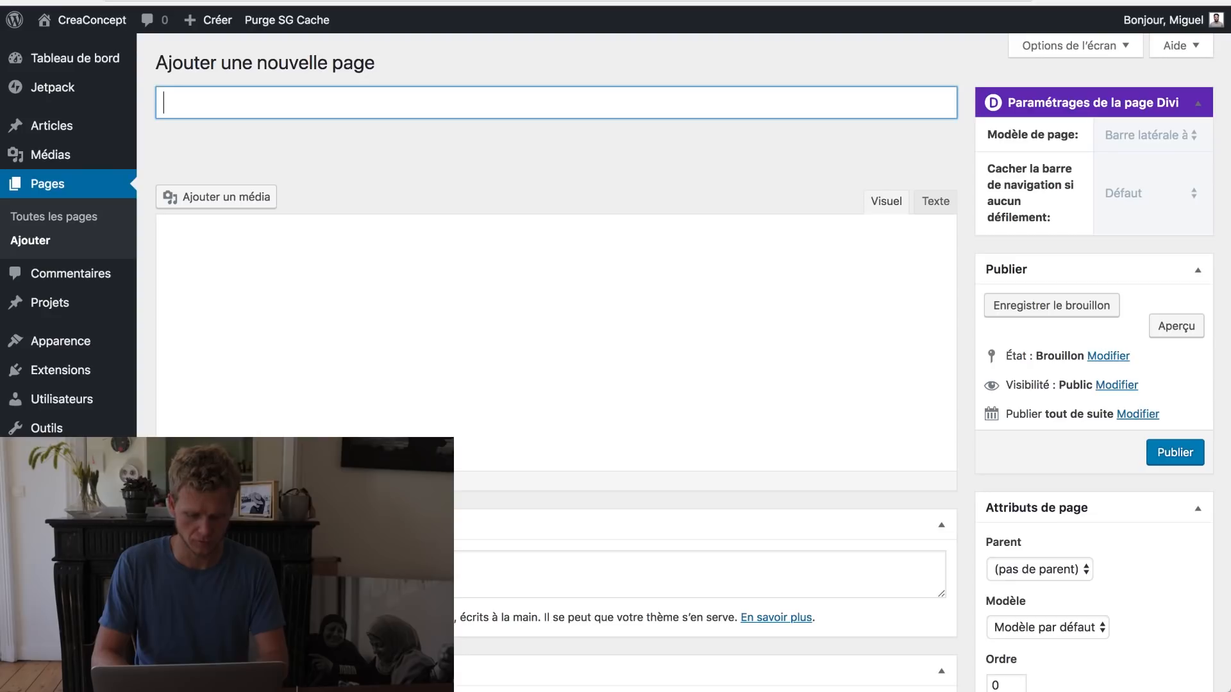
Step: Publish an 'Automatisme-elec' page with Services as its parent
type("Automatisme-elec")
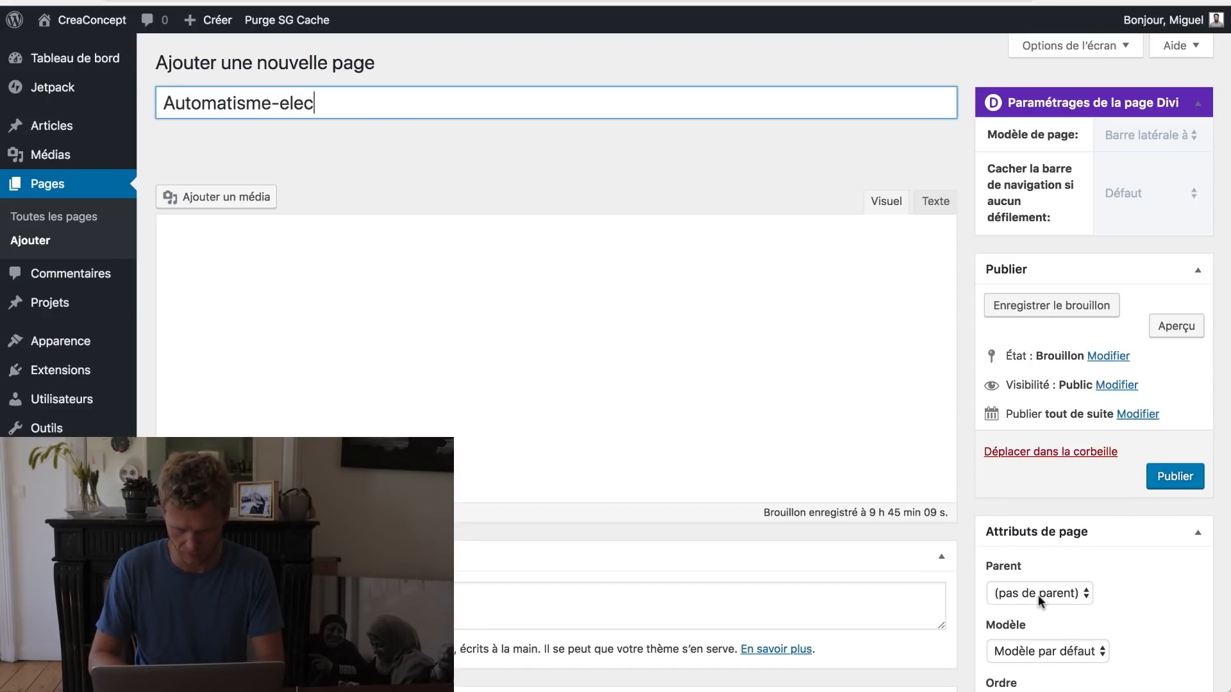
left_click(1037, 593)
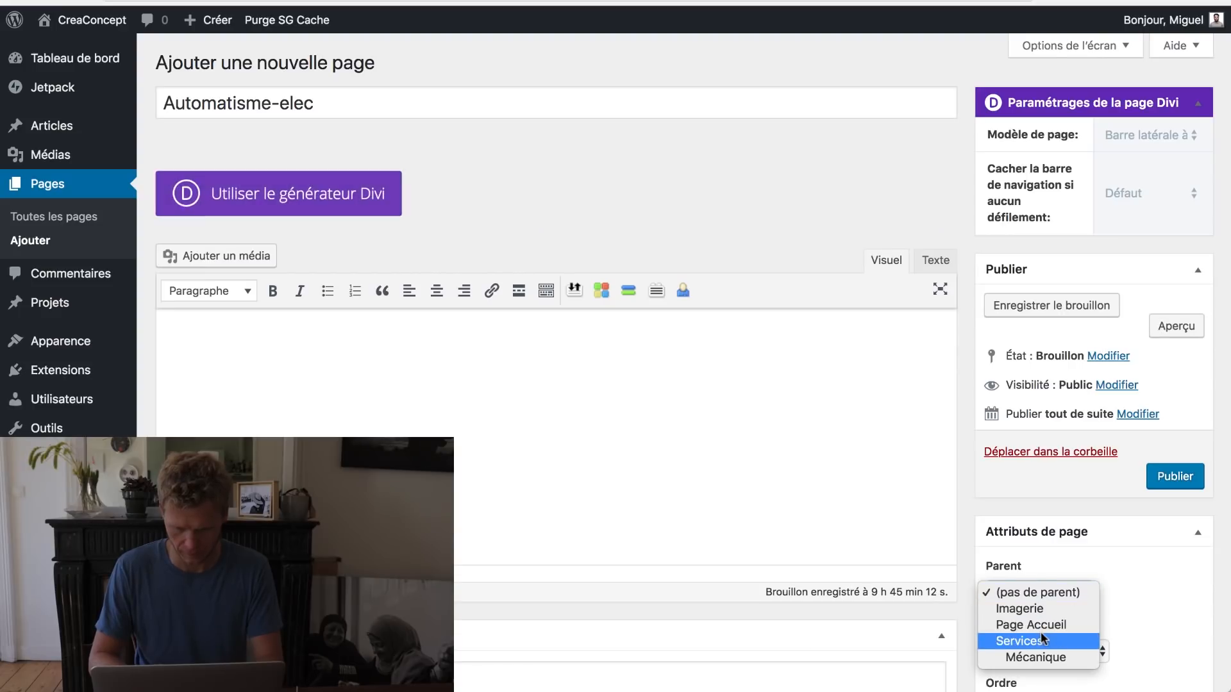
left_click(1042, 639)
left_click(1164, 486)
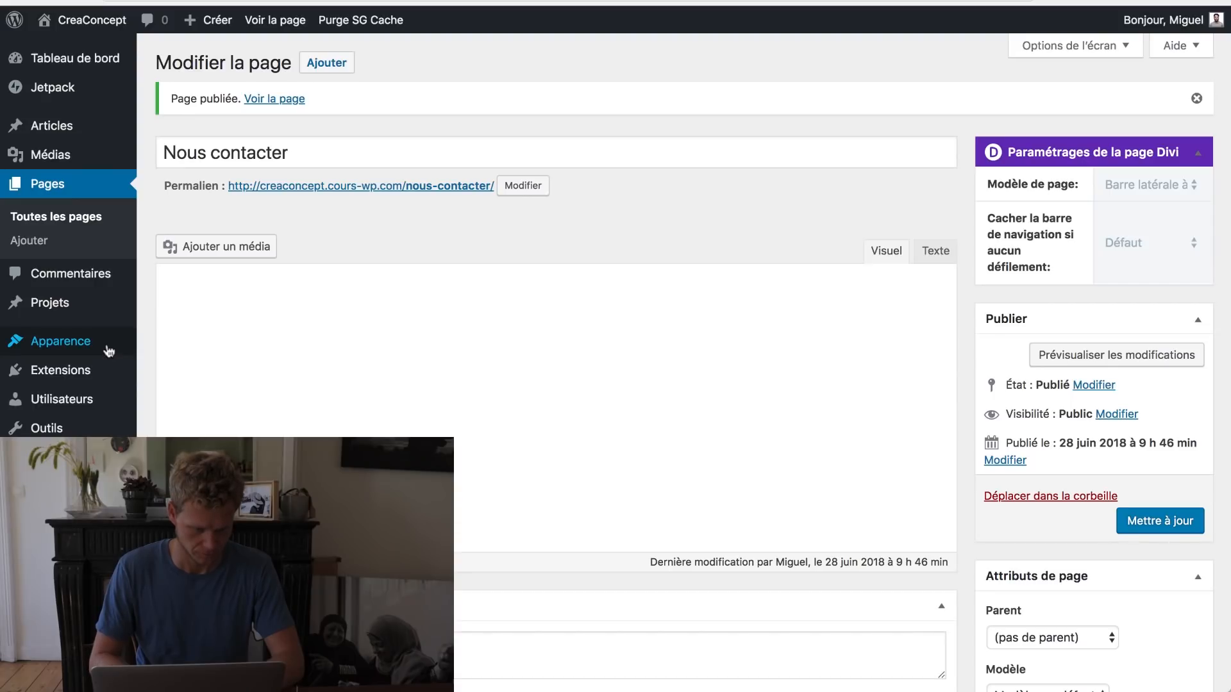
Step: In Apparence > Menus, add the ticked new pages to the Menu Principal
mouse_move(90, 339)
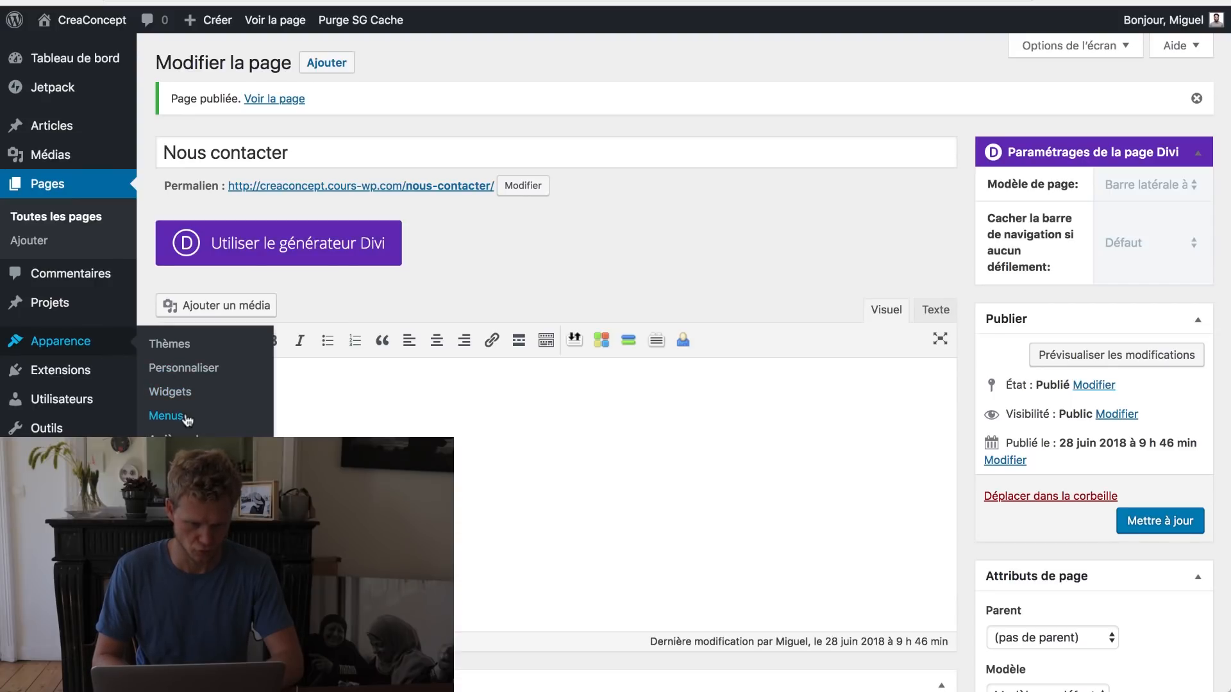
left_click(166, 416)
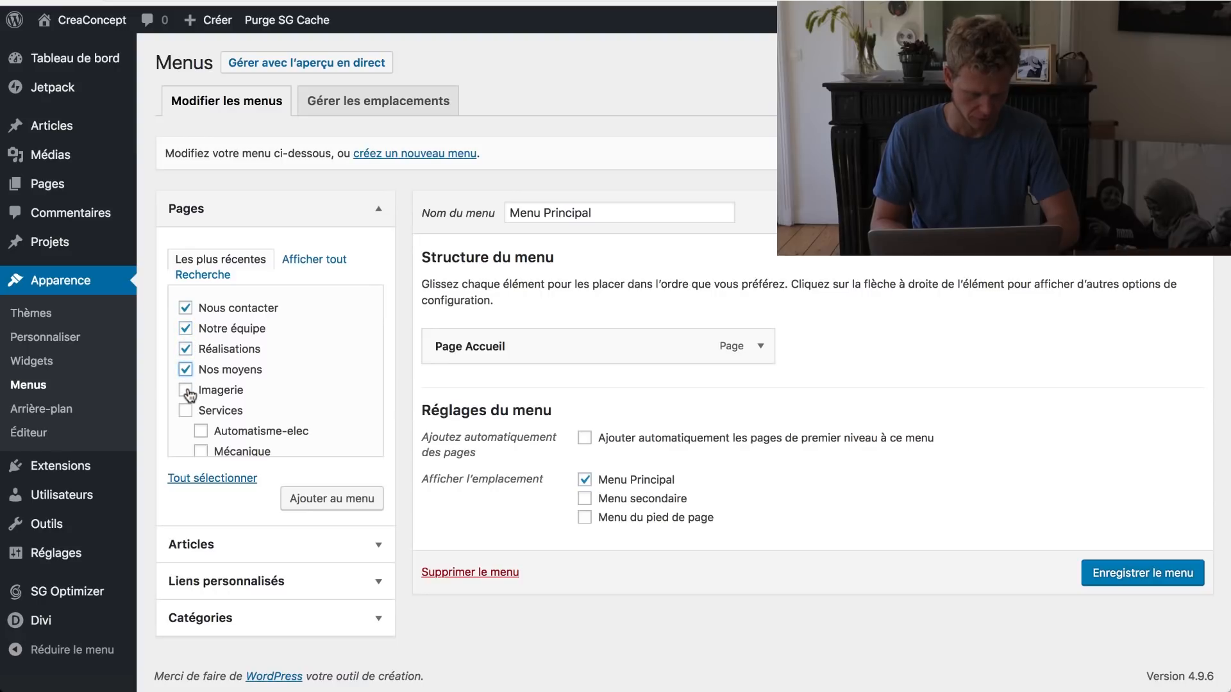
scroll(190, 413, "down", 2)
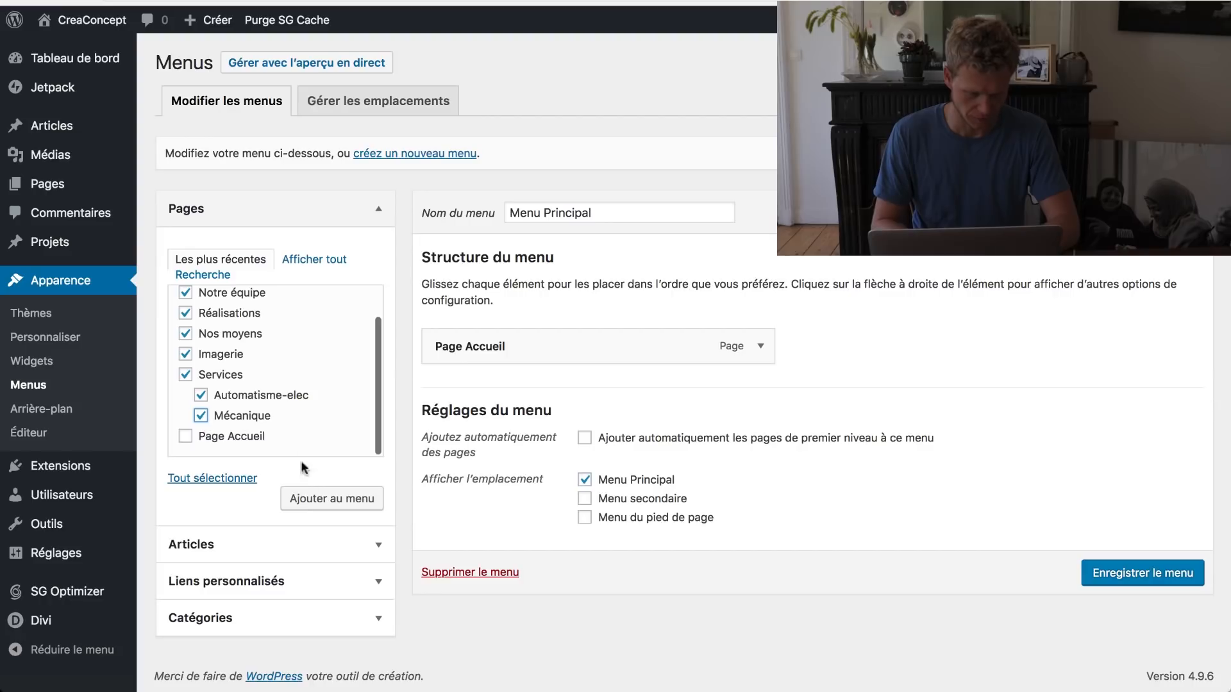
left_click(310, 497)
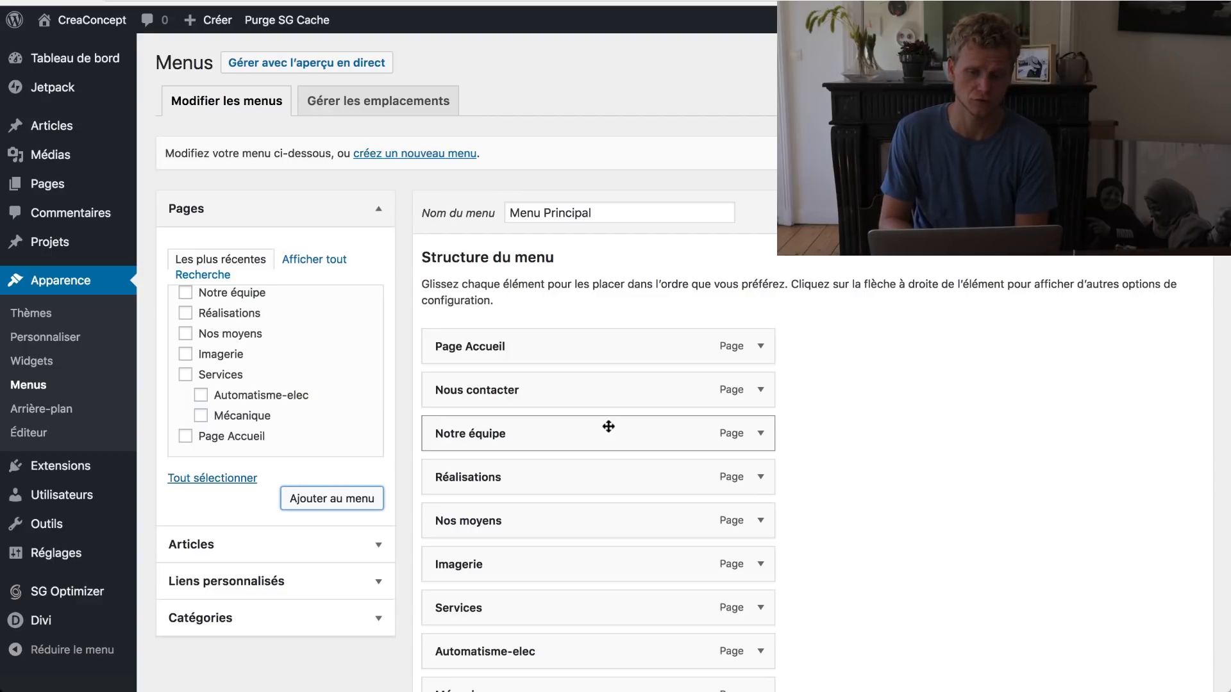
Step: Change the Page Accueil menu item's navigation title to 'Accueil'
left_click(761, 349)
left_click_drag(469, 400, 308, 396)
key("BackSpace")
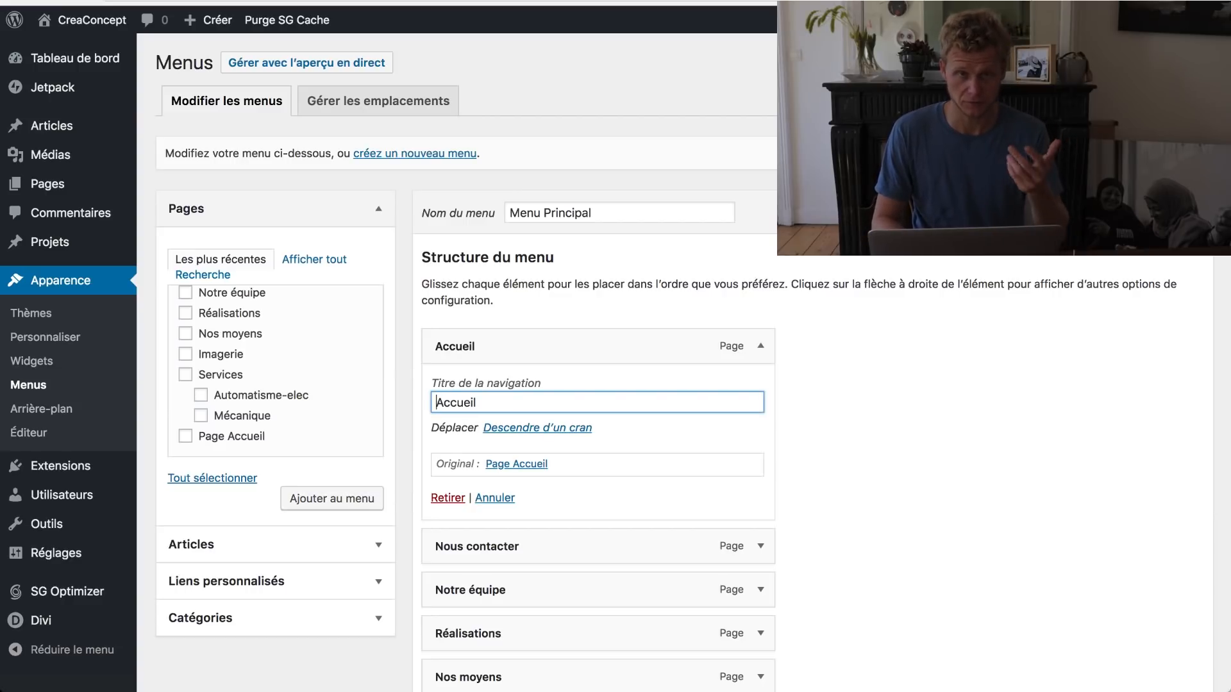
Step: Move Nous contacter to the menu's end and nest Imagerie under Services after Mécanique
scroll(650, 403, "down", 3)
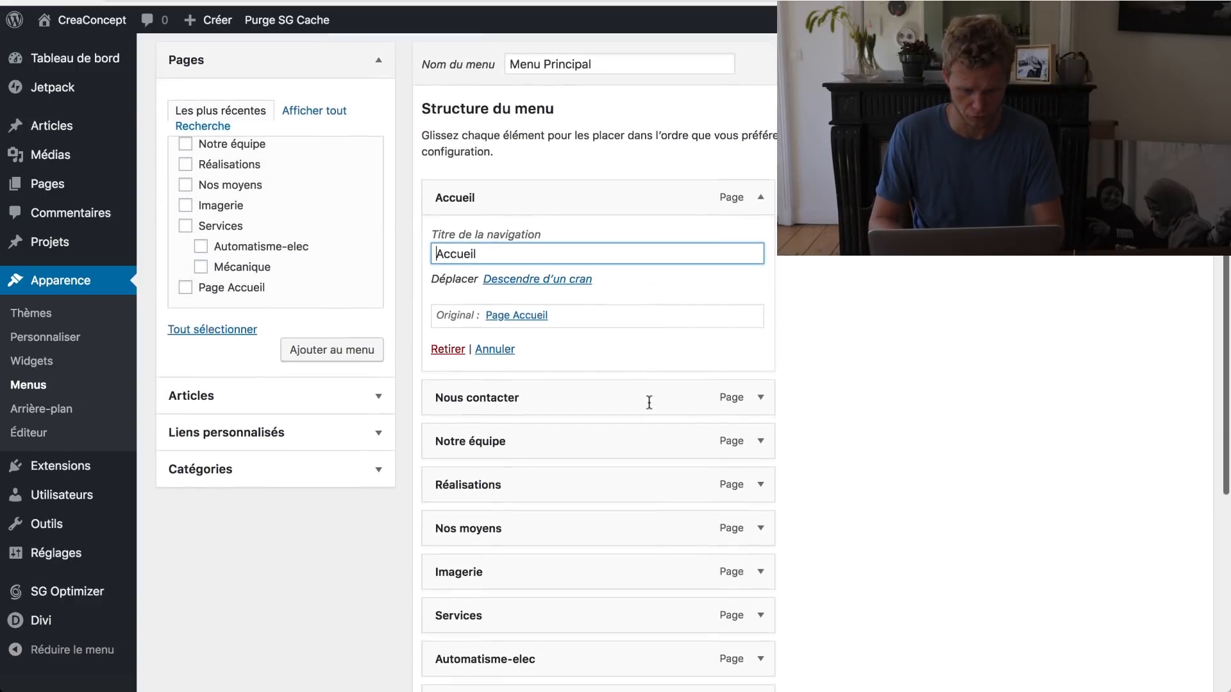
scroll(637, 391, "down", 2)
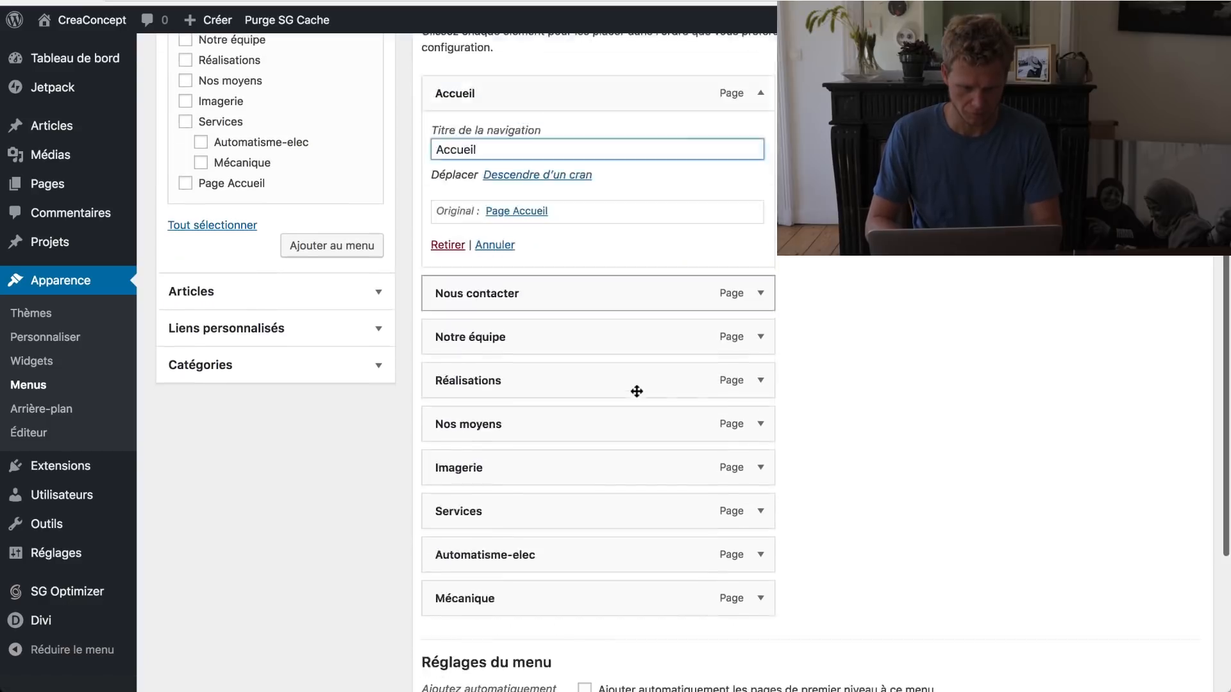
scroll(637, 391, "down", 2)
left_click_drag(517, 186, 673, 487)
left_click_drag(511, 401, 552, 438)
left_click_drag(494, 316, 478, 444)
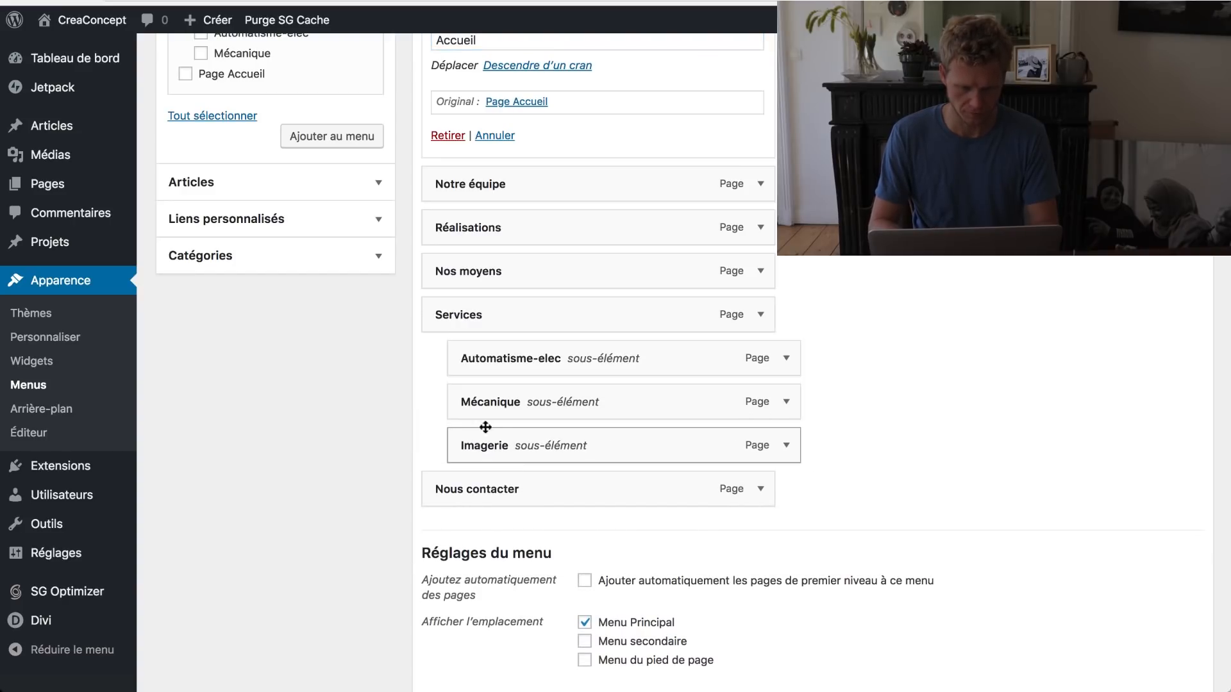
Step: Place Services with its sub-items under Accueil, and Notre équipe after Réalisations and Nos moyens
scroll(500, 404, "up", 2)
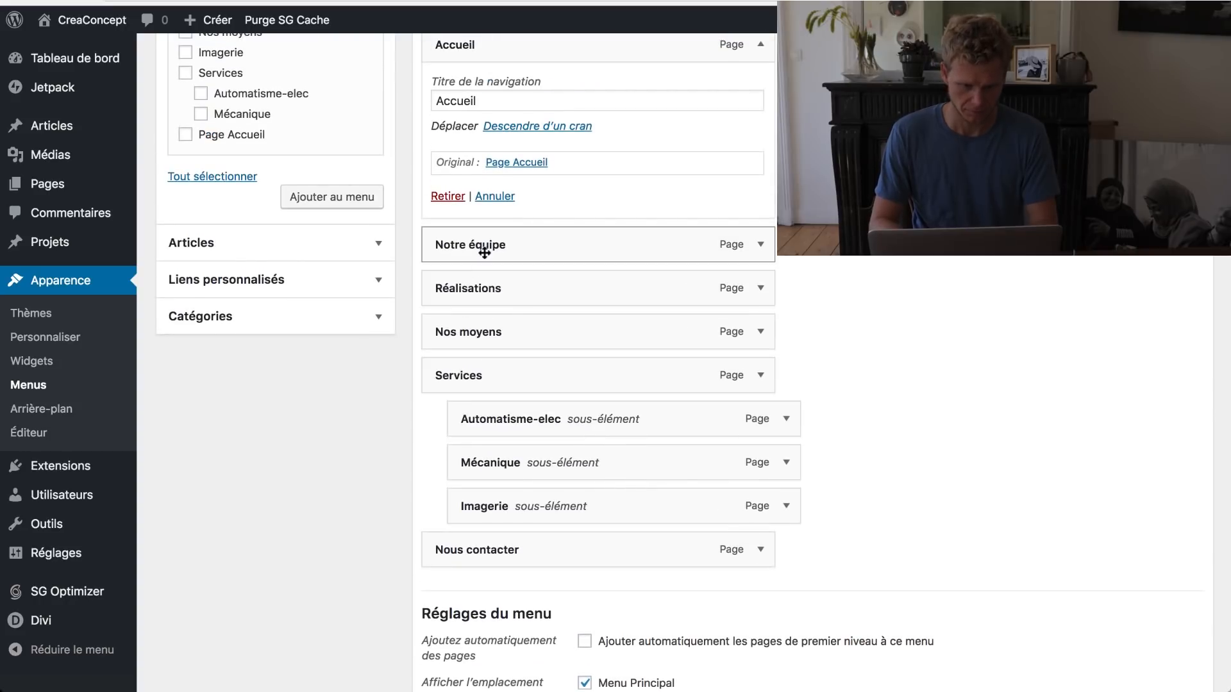
left_click_drag(462, 372, 459, 242)
left_click_drag(525, 434, 485, 509)
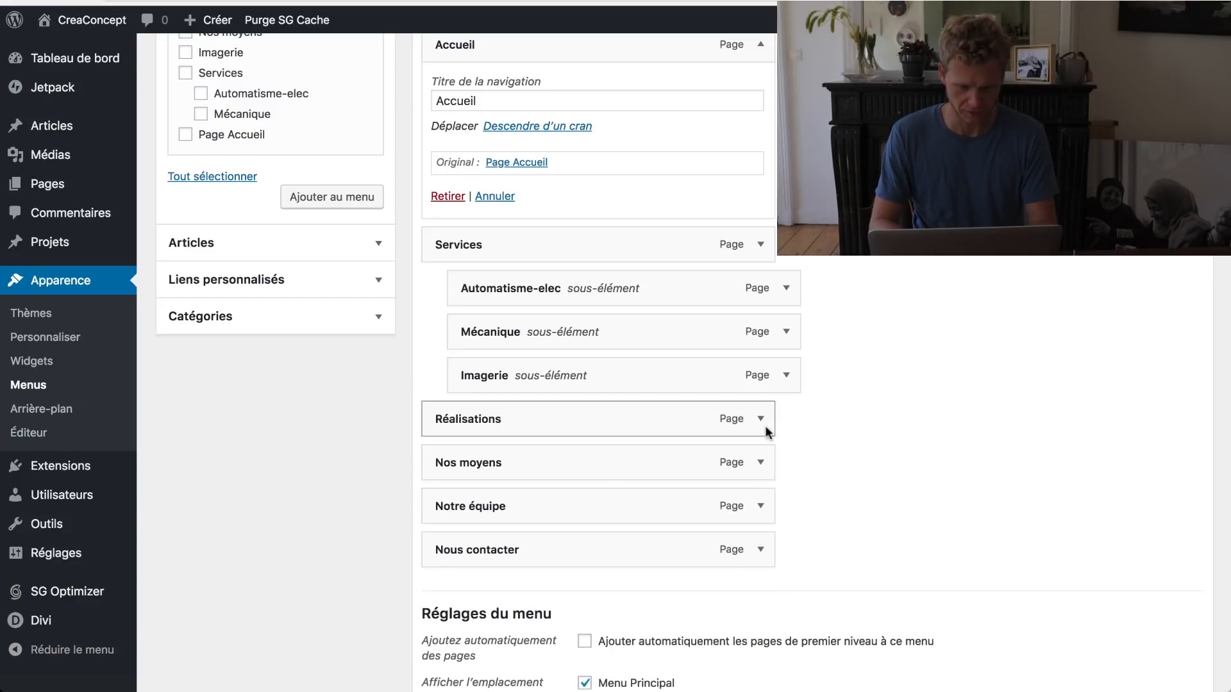
scroll(924, 330, "up", 5)
Step: Save the Menu Principal and check the Services dropdown in the live site header
left_click(1098, 224)
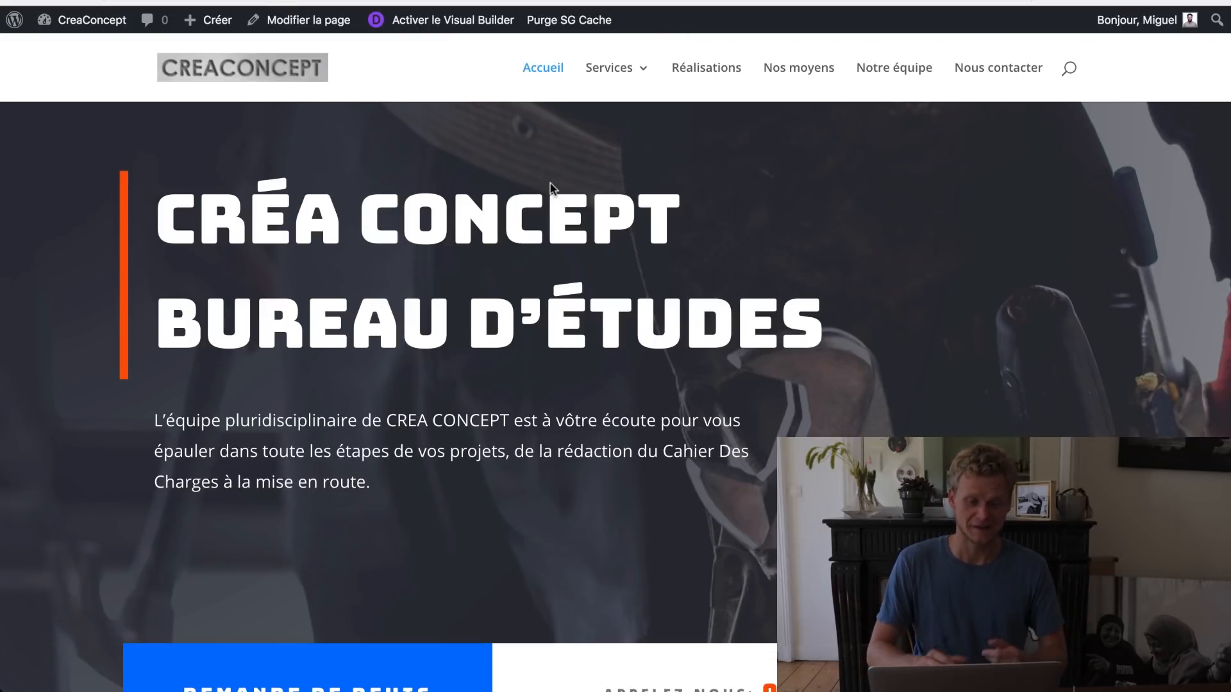
mouse_move(623, 77)
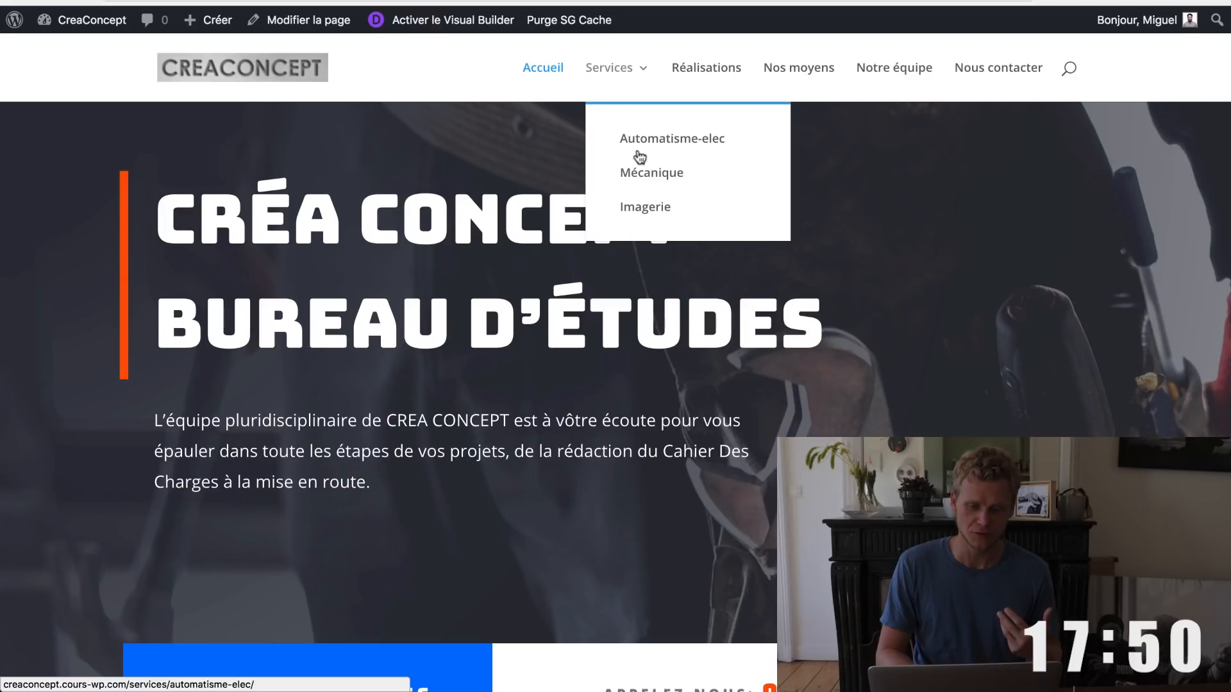